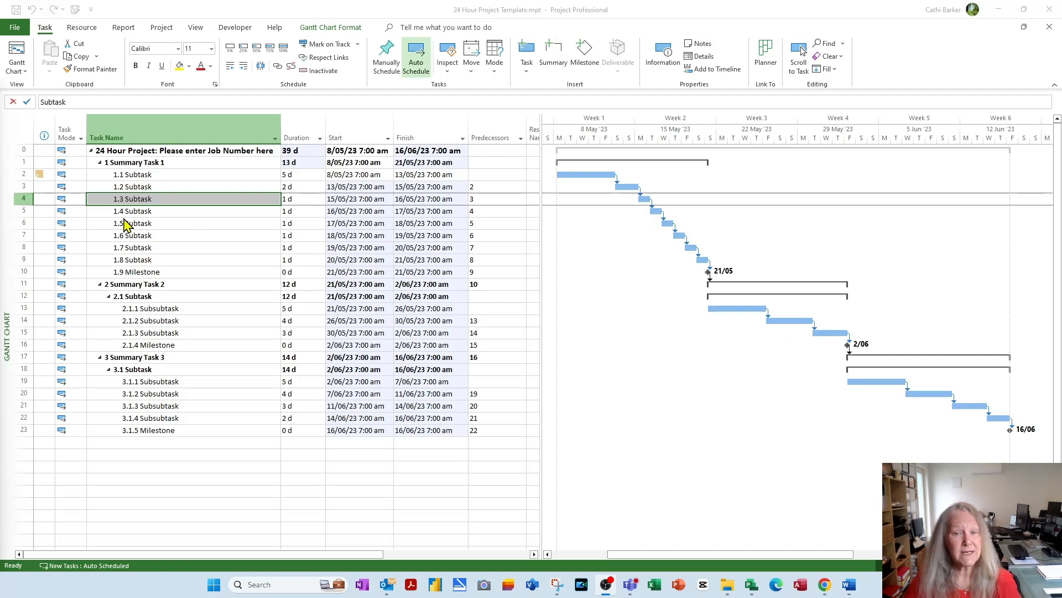
left_click(146, 201)
left_click(147, 201)
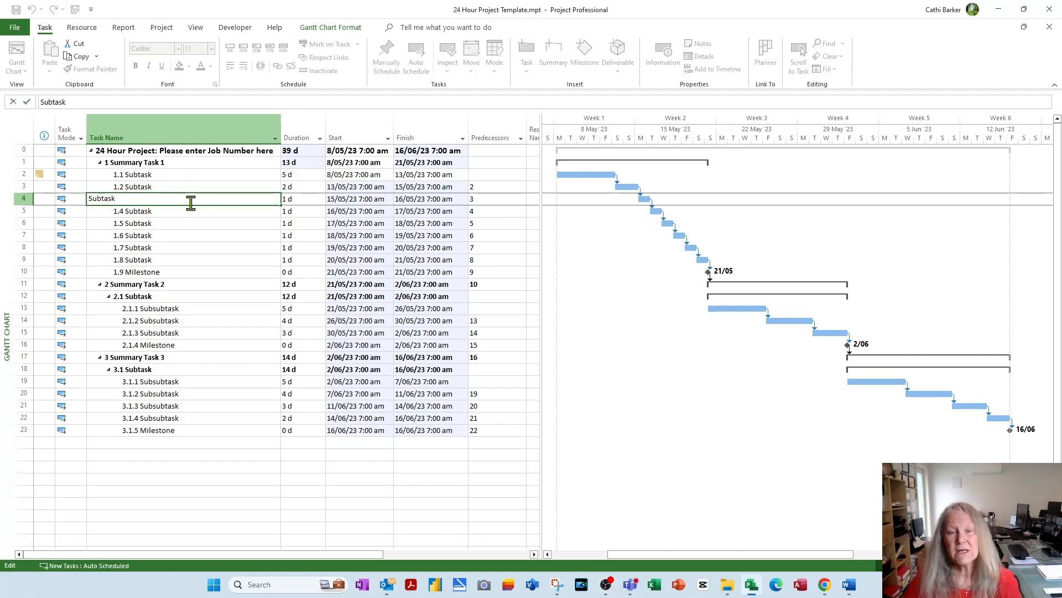
left_click(178, 239)
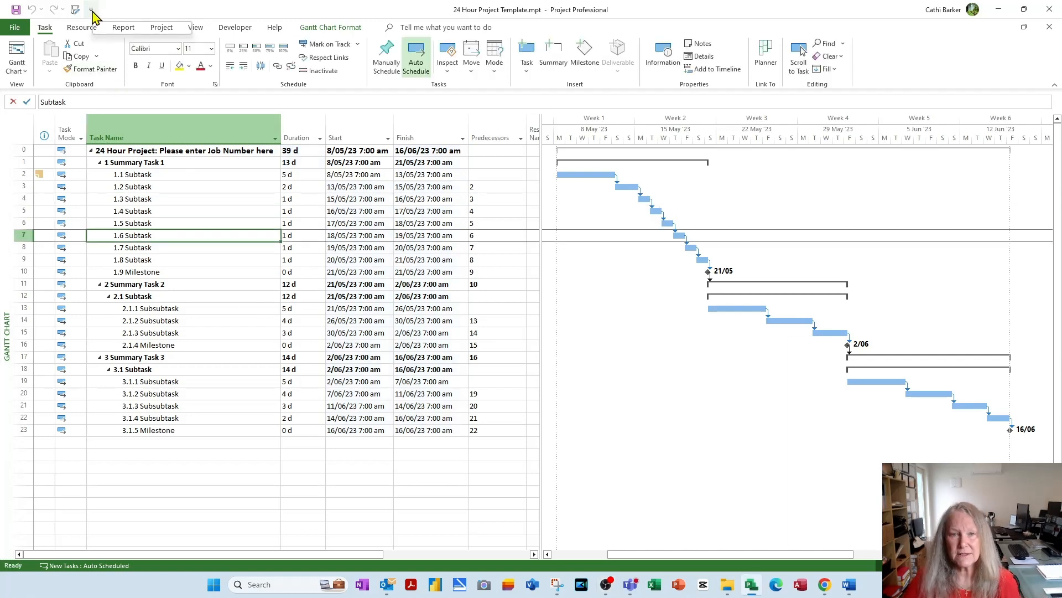
Add the View selector to the Quick Access Toolbar and use it to switch the project to the Resource Sheet view.
left_click(91, 9)
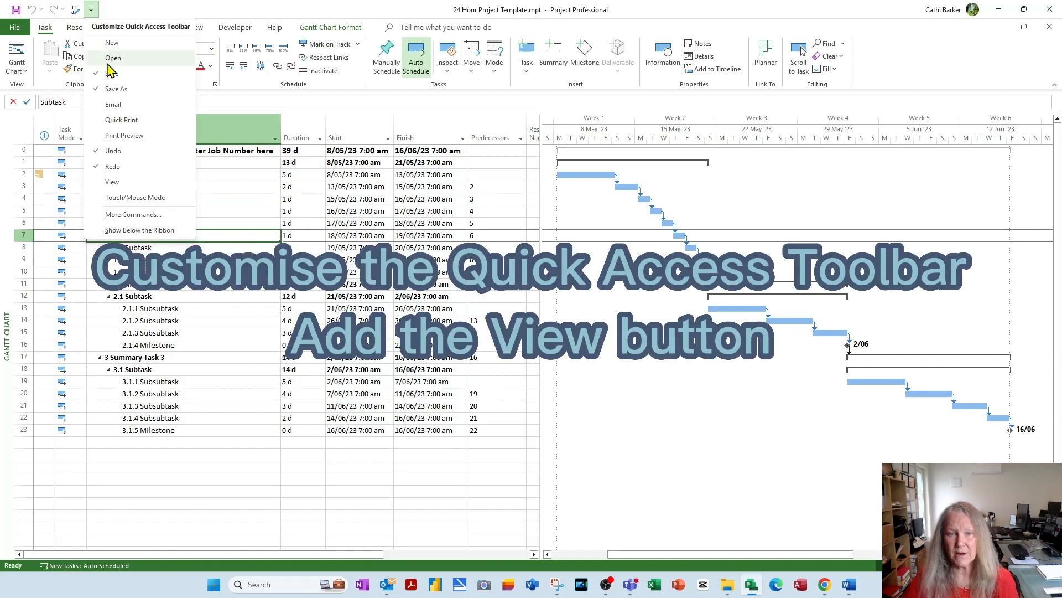
left_click(128, 182)
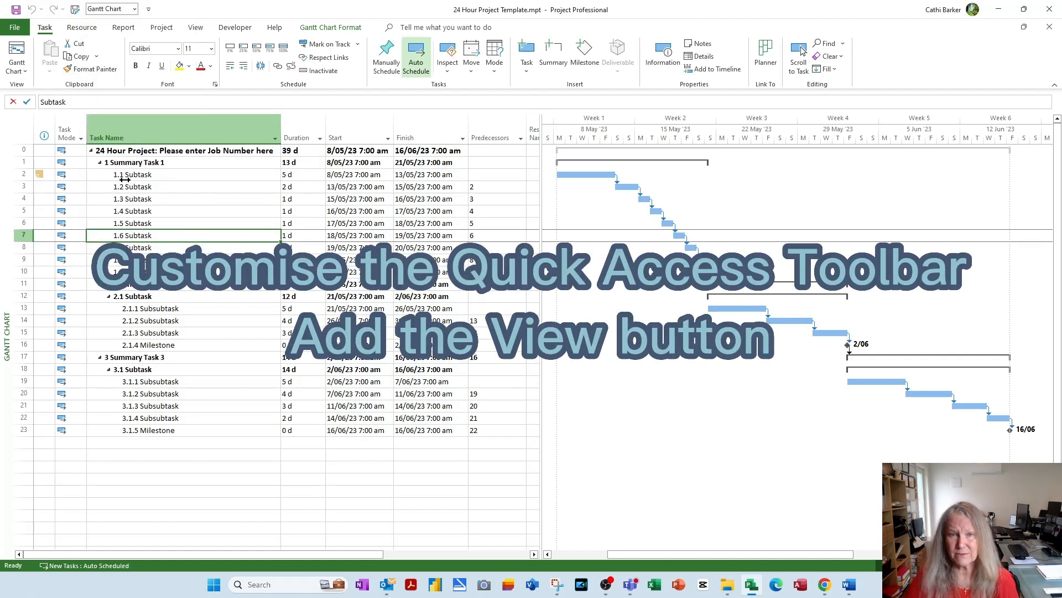
left_click(134, 10)
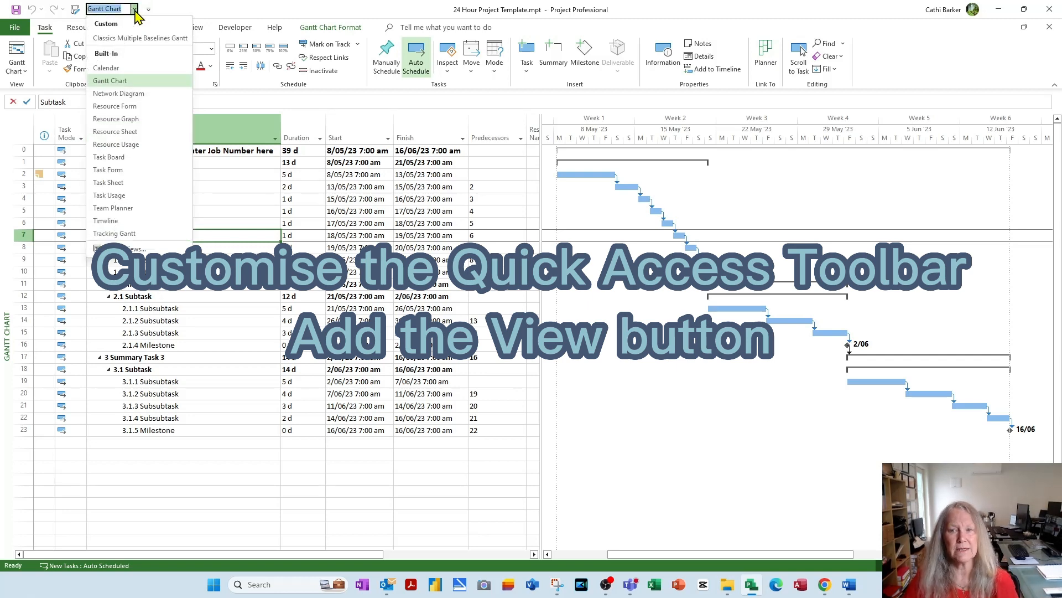
left_click(134, 10)
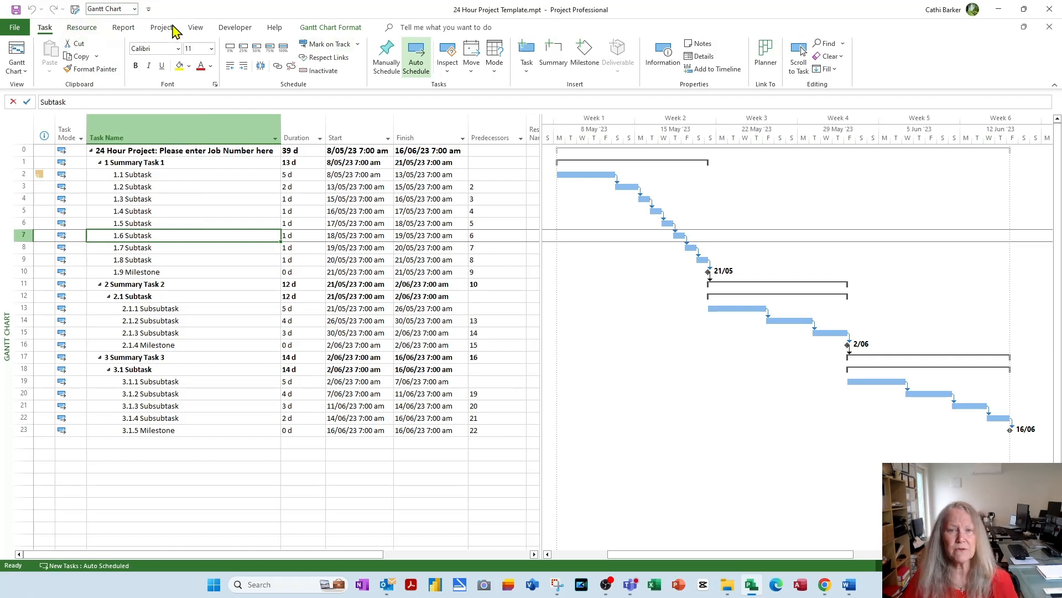
left_click(134, 10)
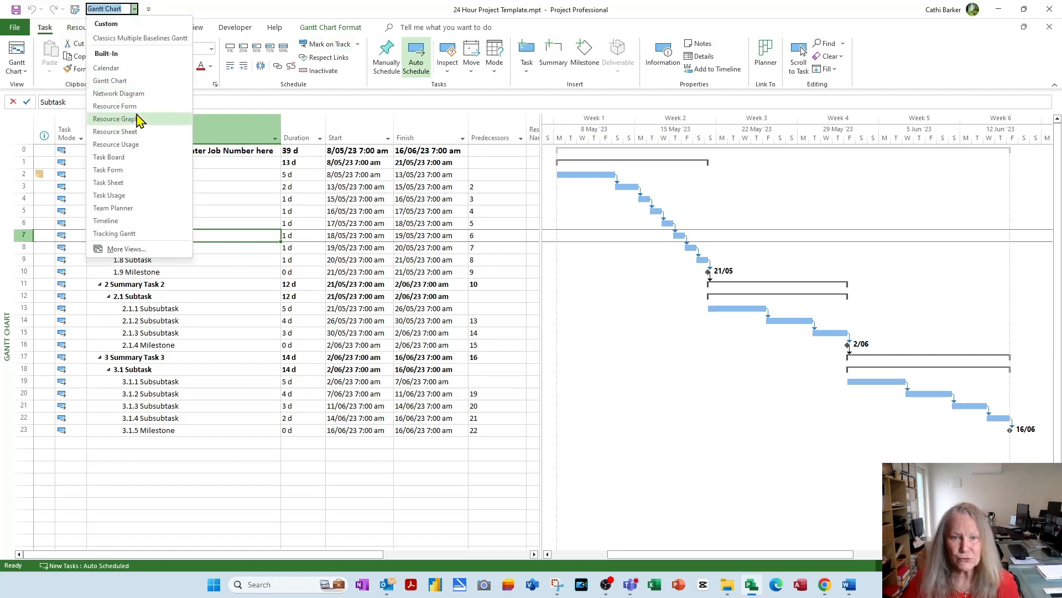
left_click(135, 132)
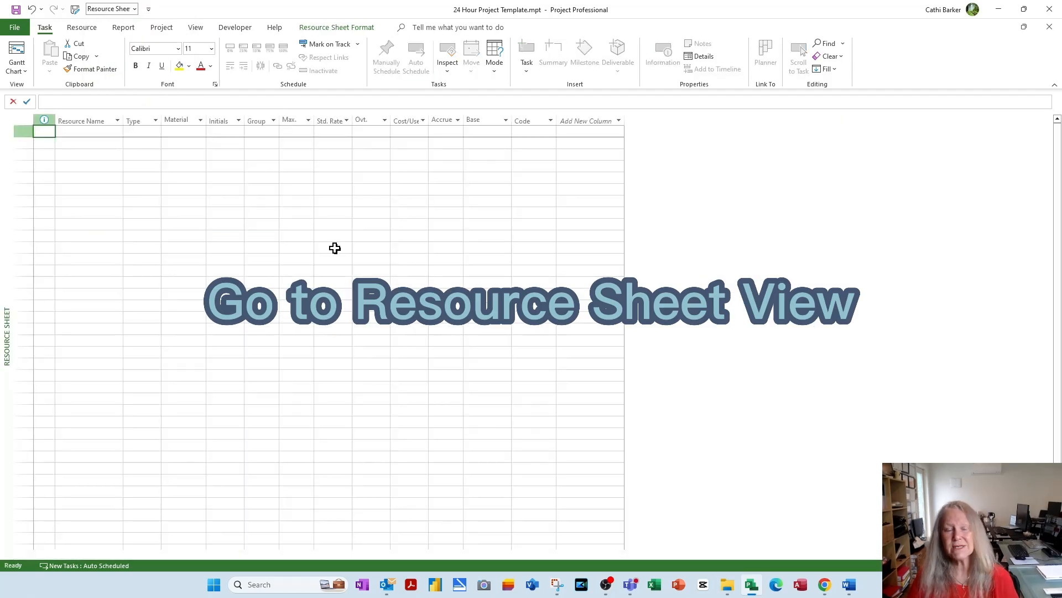
Enter the first names of two individuals as the first two resources in the sheet.
key("Tab")
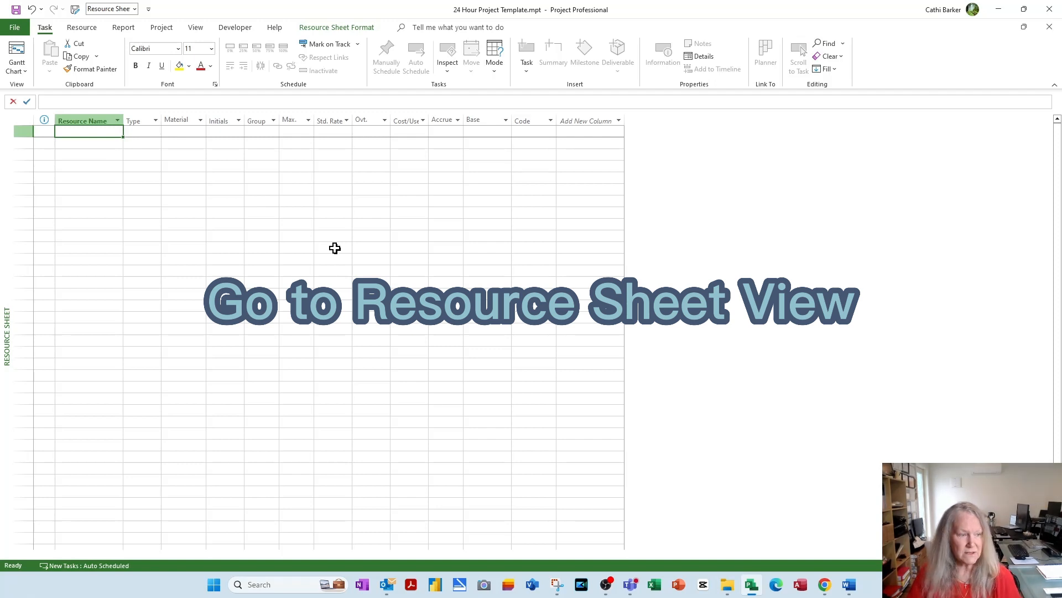
type("Brian")
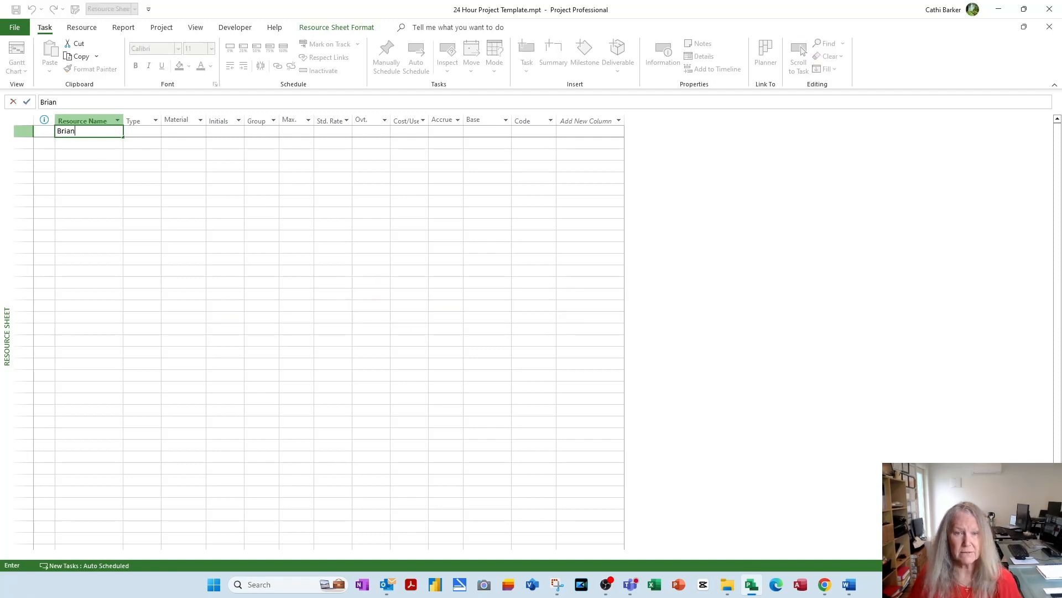
key("Return")
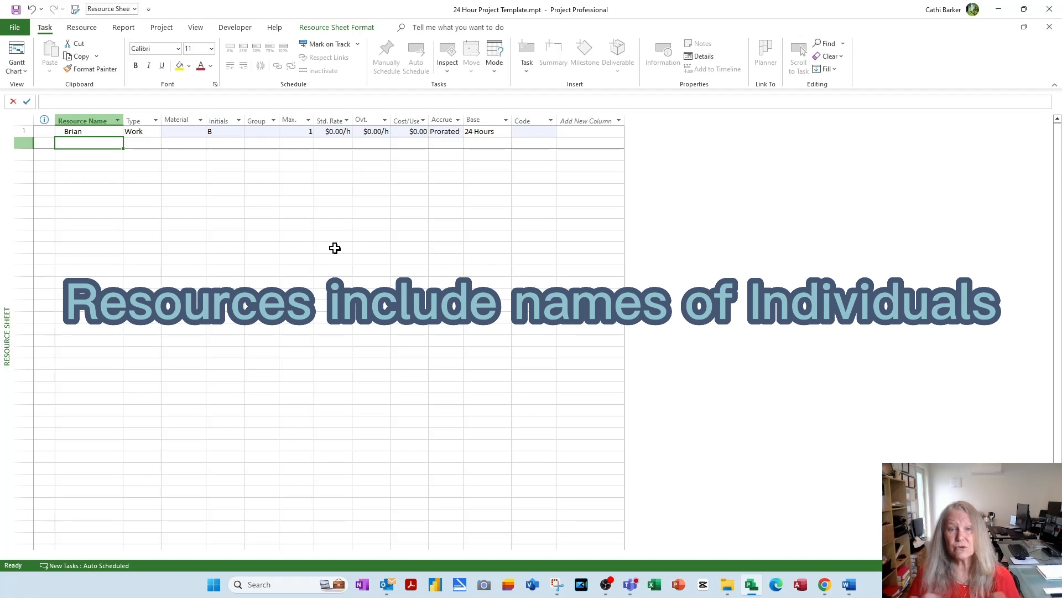
type("Susamn")
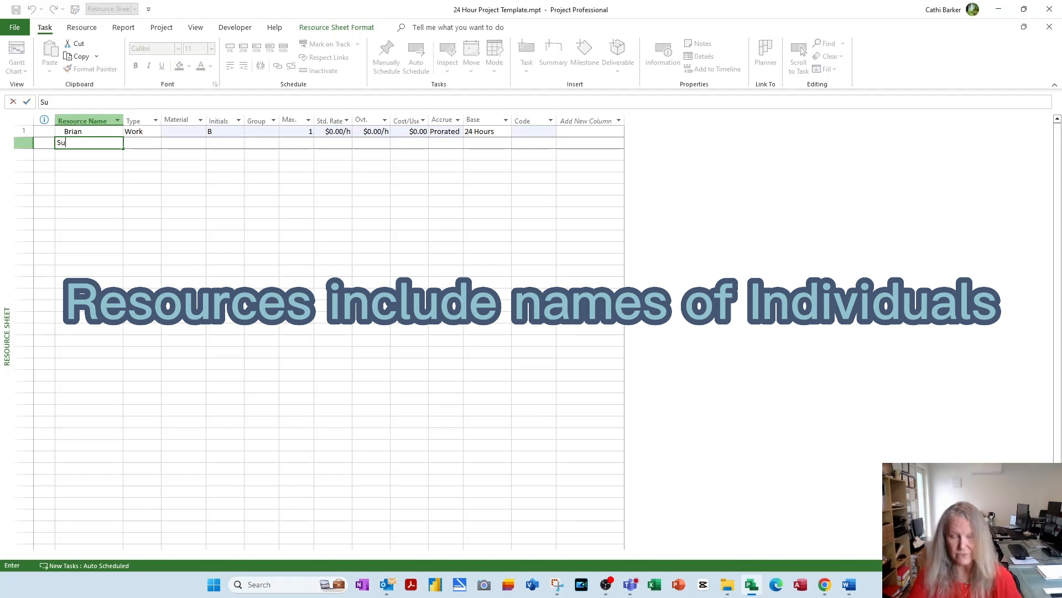
key("BackSpace")
key("BackSpace")
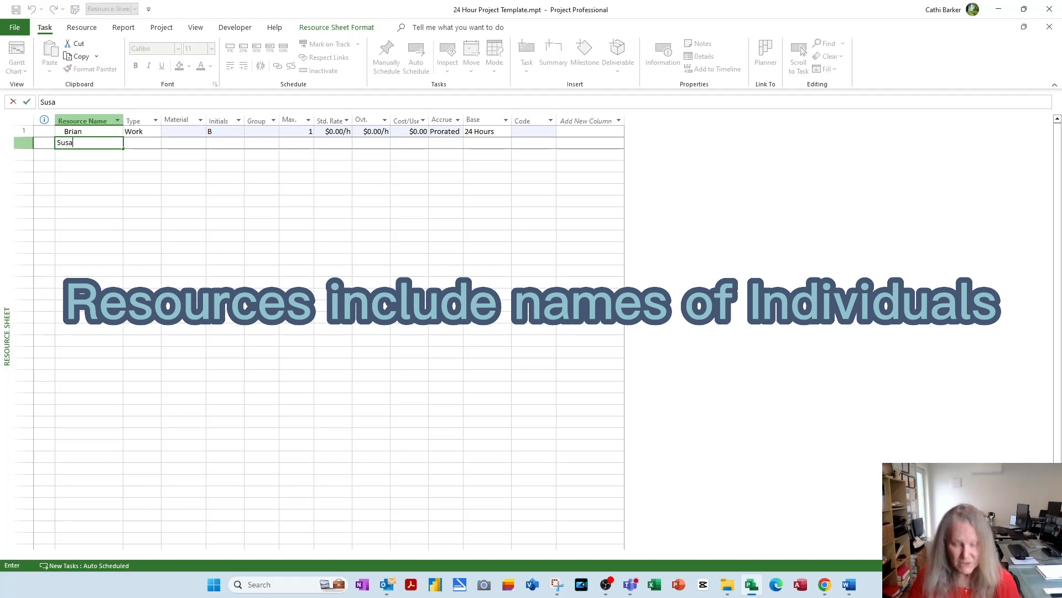
type("n")
key("Return")
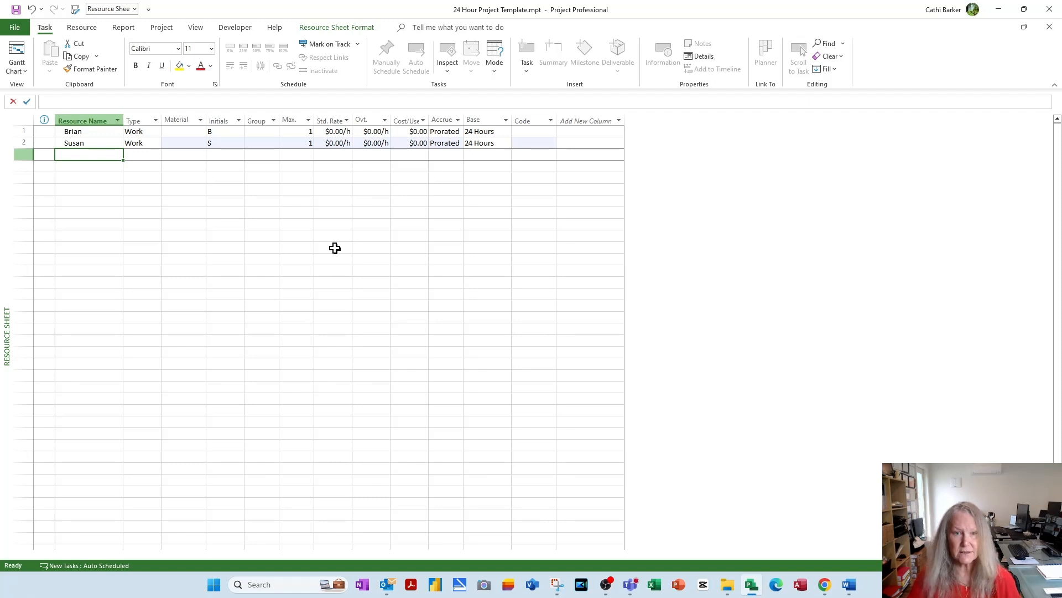
Add a trade resource named Electrician in the row below the two individuals.
type("R")
key("BackSpace")
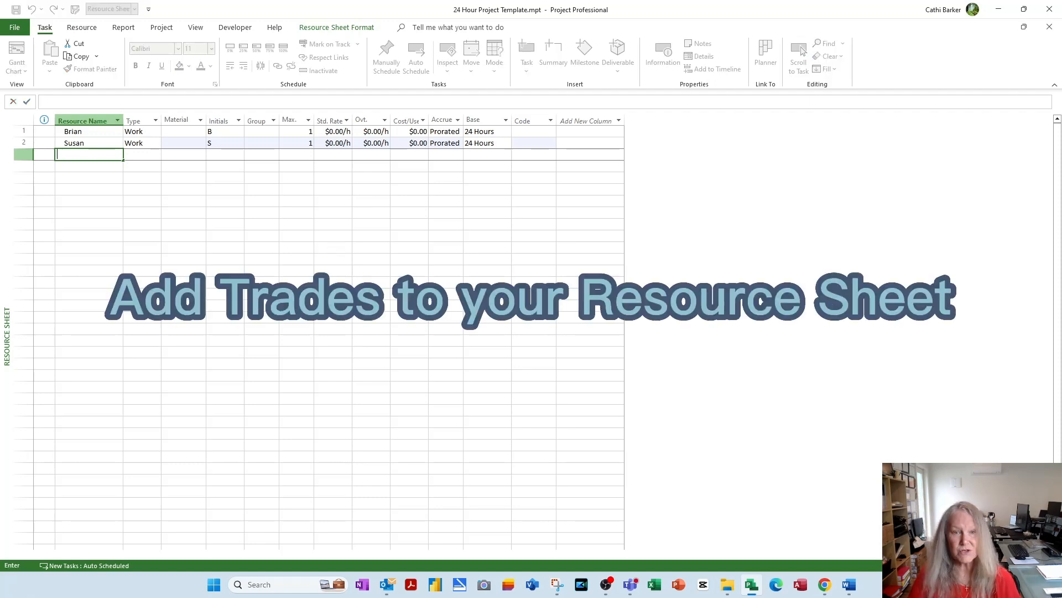
type("Elec")
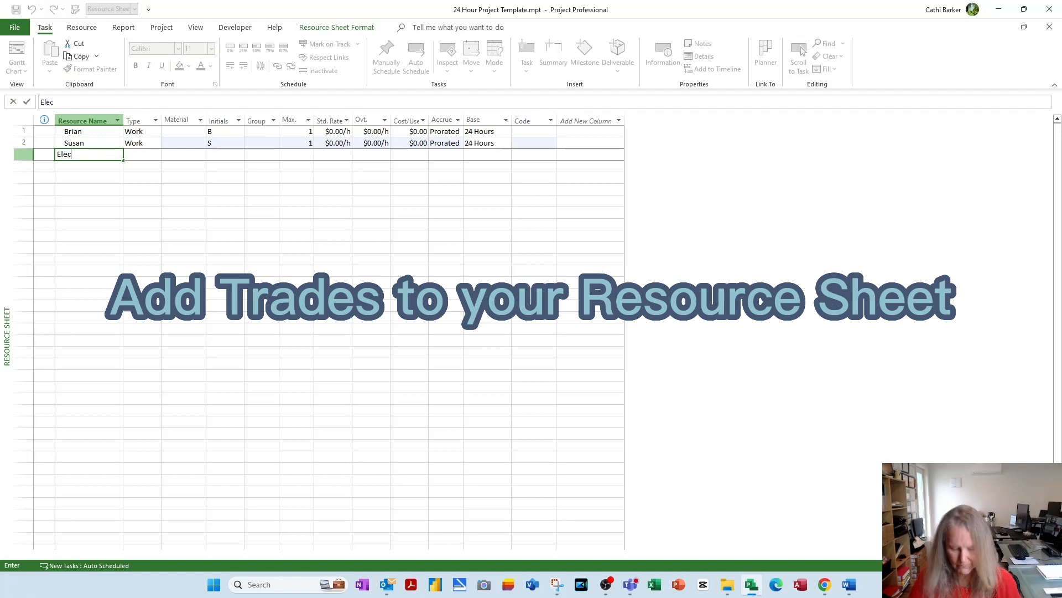
type("trician")
key("Return")
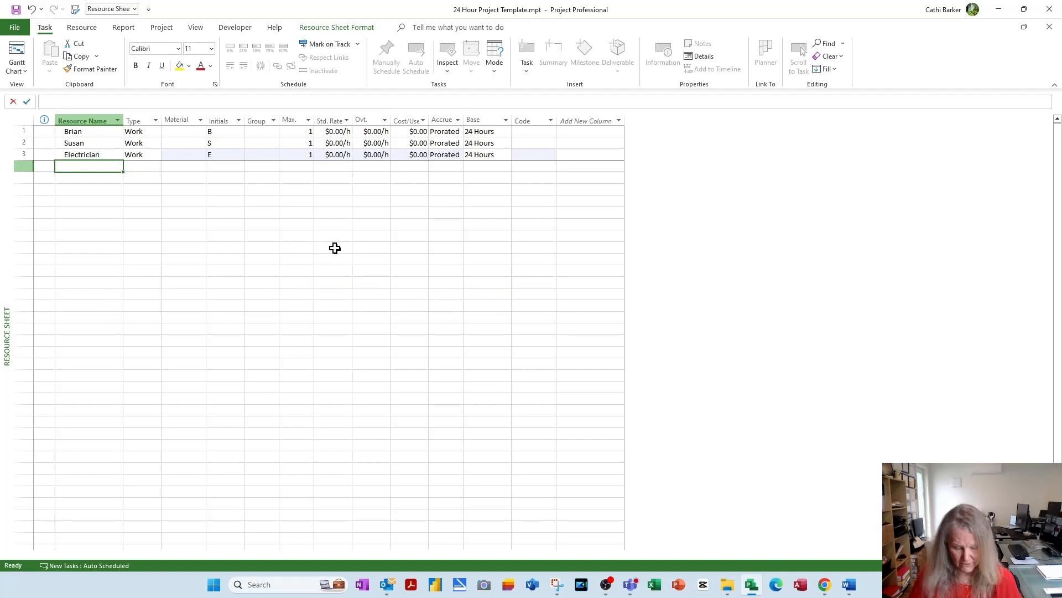
Add day shift and night shift fitter resources named Fitter DS and Fitter NS below Electrician.
type("Fitter D")
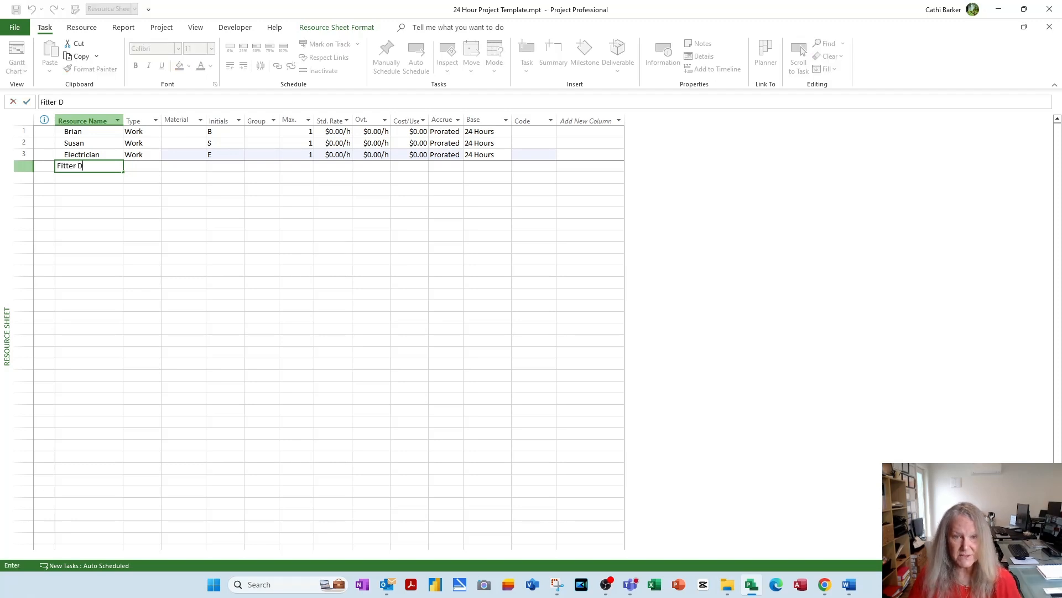
type("S")
key("Return")
type("Fiot")
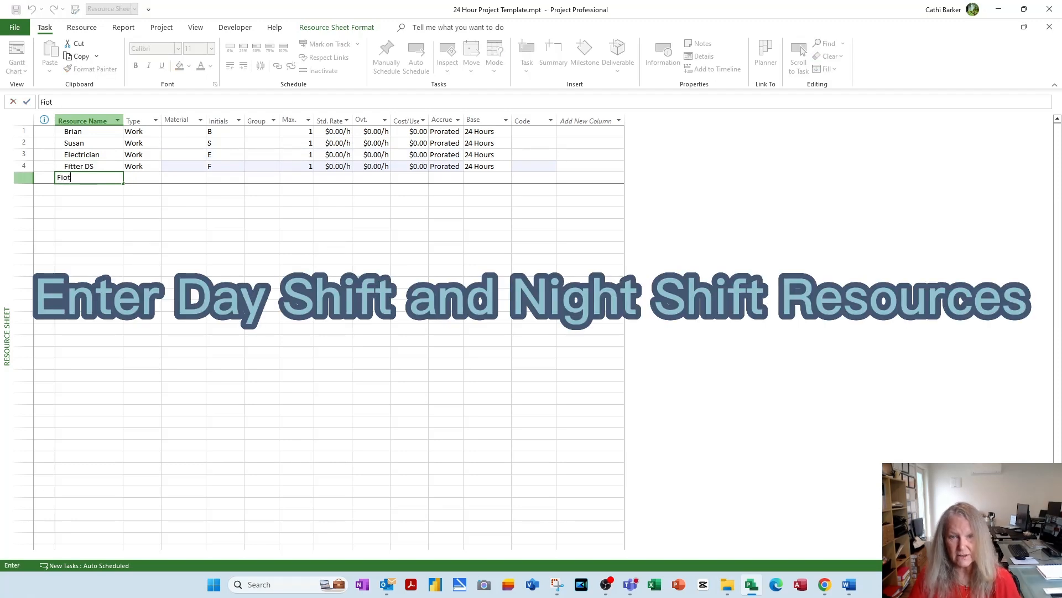
key("BackSpace")
key("BackSpace")
type("tter NS")
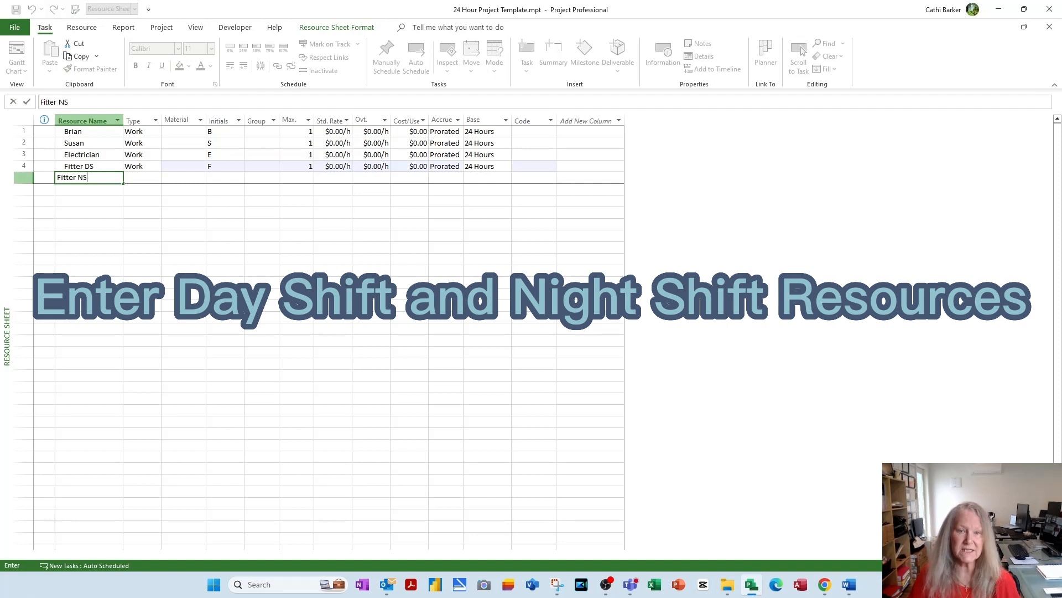
key("Return")
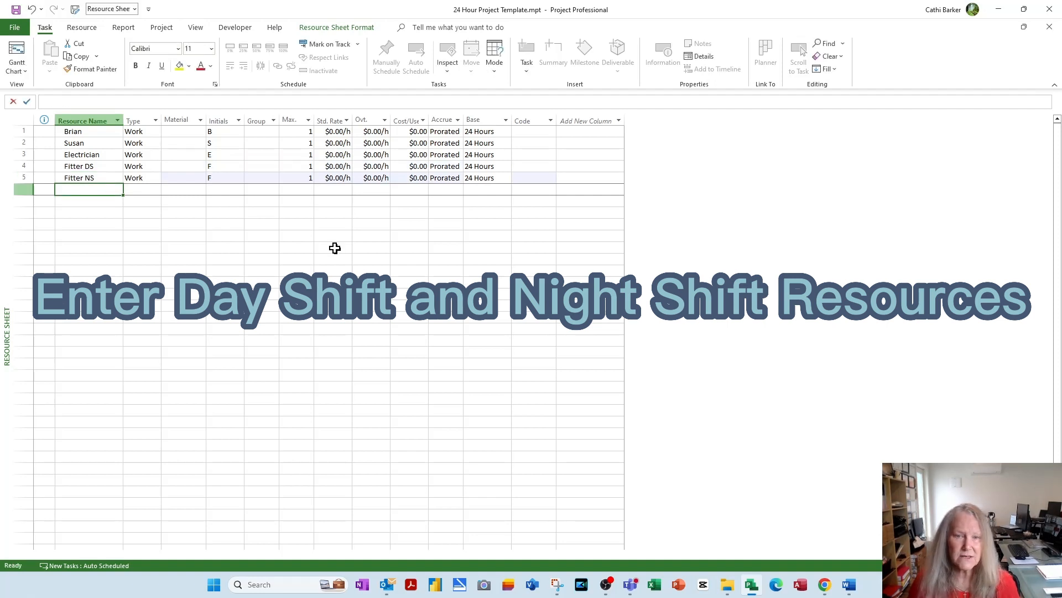
Insert a new resource row above Fitter DS and name it Electrician NS.
key("Up")
key("Up")
key("Insert")
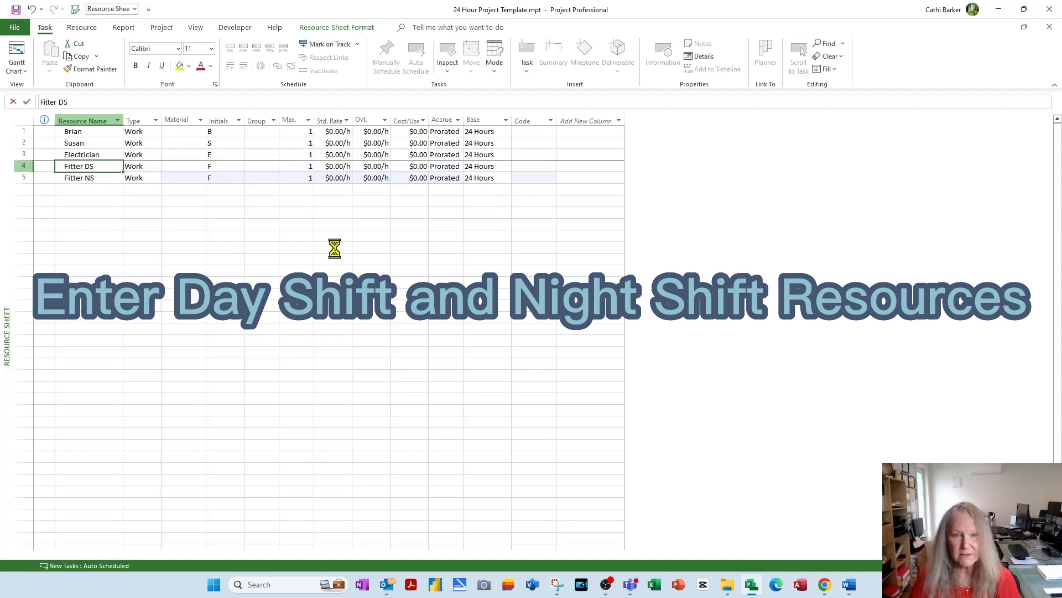
type("Electrician ")
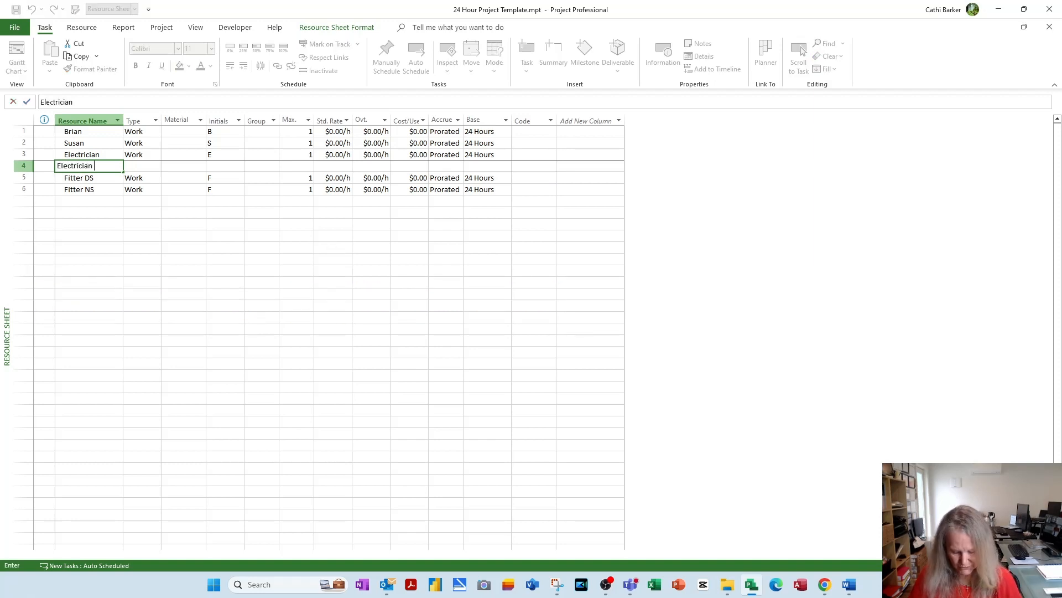
type("NS")
key("Up")
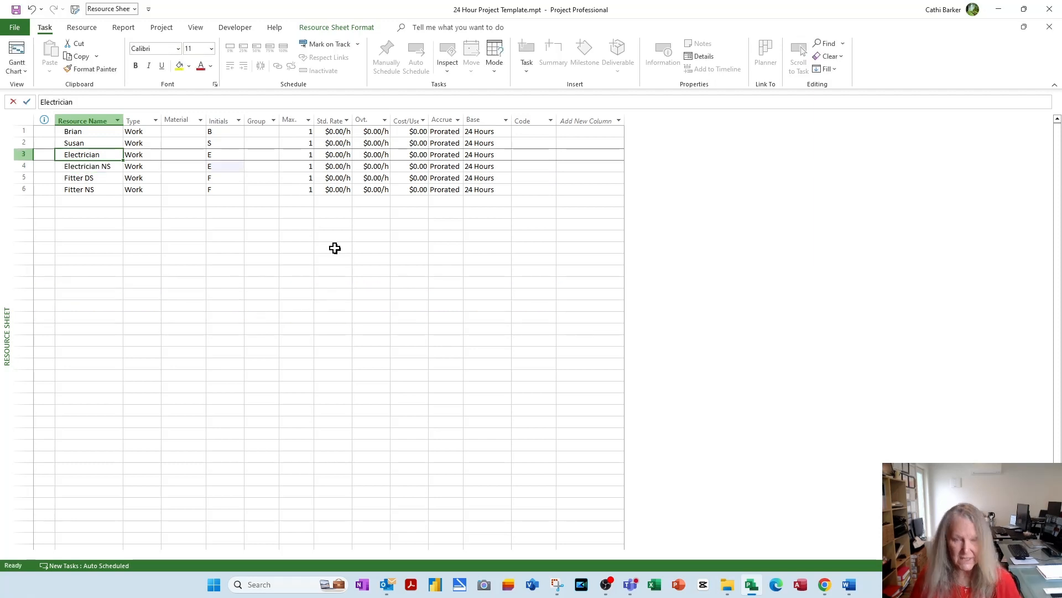
Rename the Electrician resource in row 3 as Electrician DS.
key("F2")
type("DS")
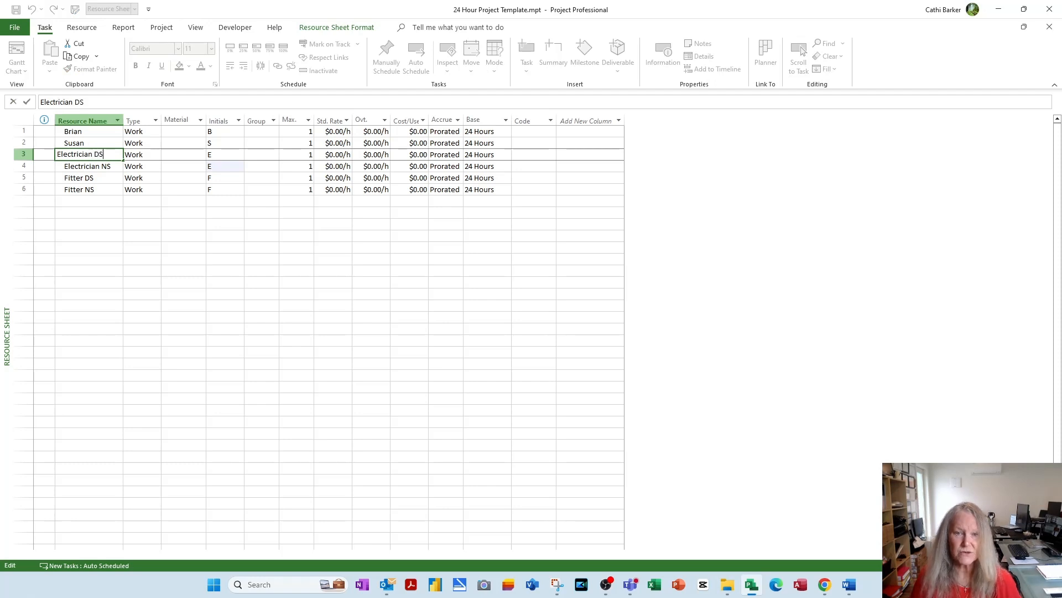
key("Return")
Add a resource named Travel in the first empty row below Fitter NS.
key("Down")
key("Down")
key("Down")
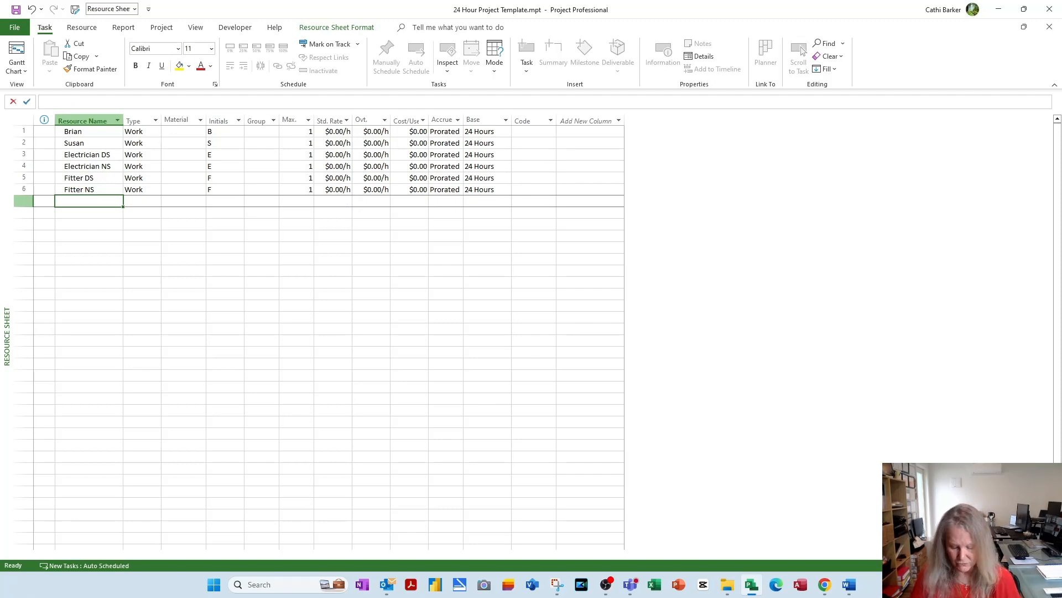
type("Travel")
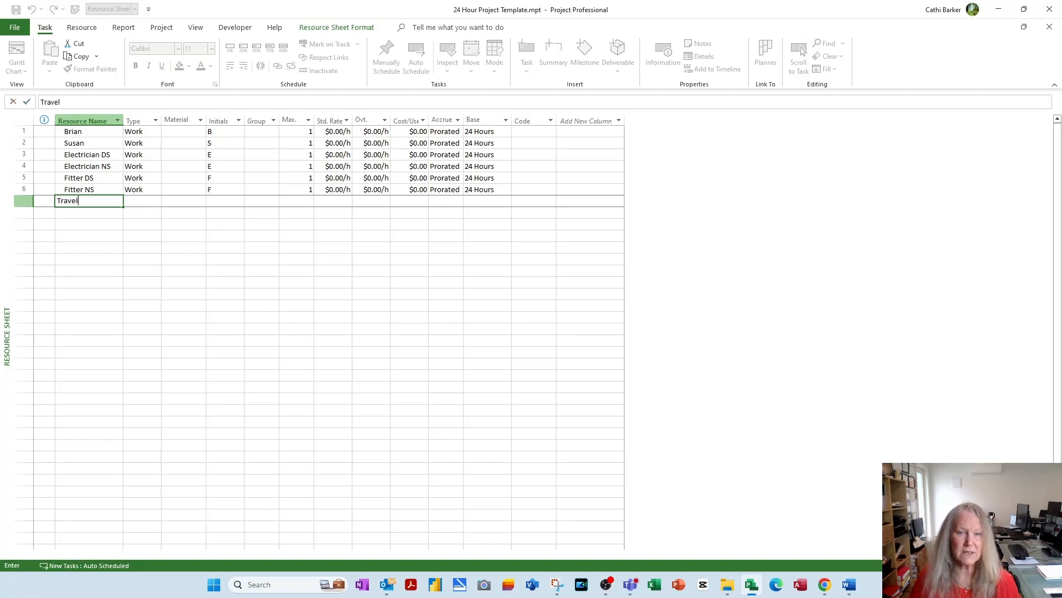
key("Return")
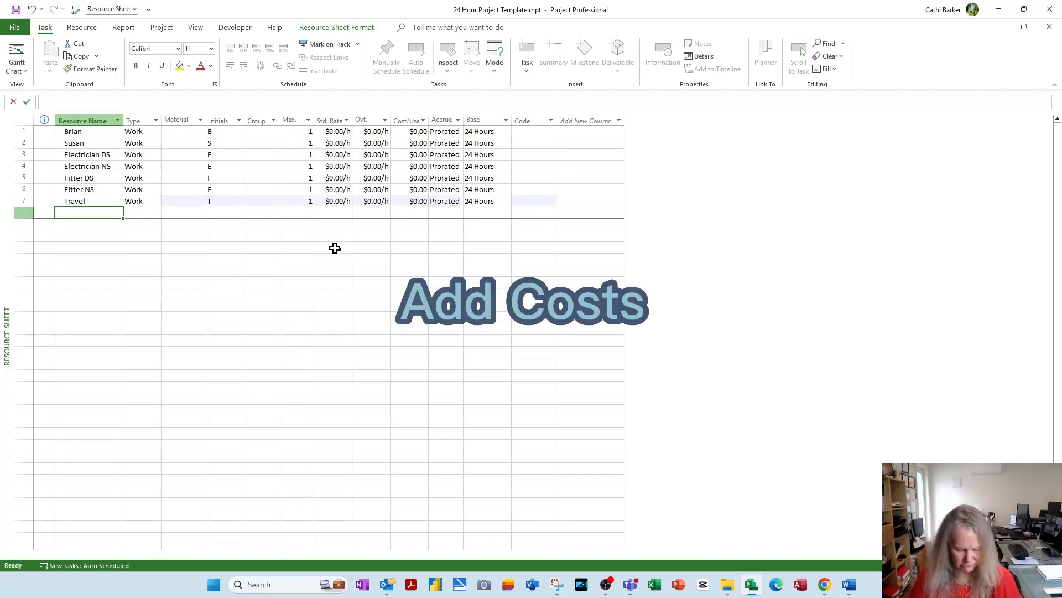
Add two more resources named Concrete and Digger below Travel.
type("Concret")
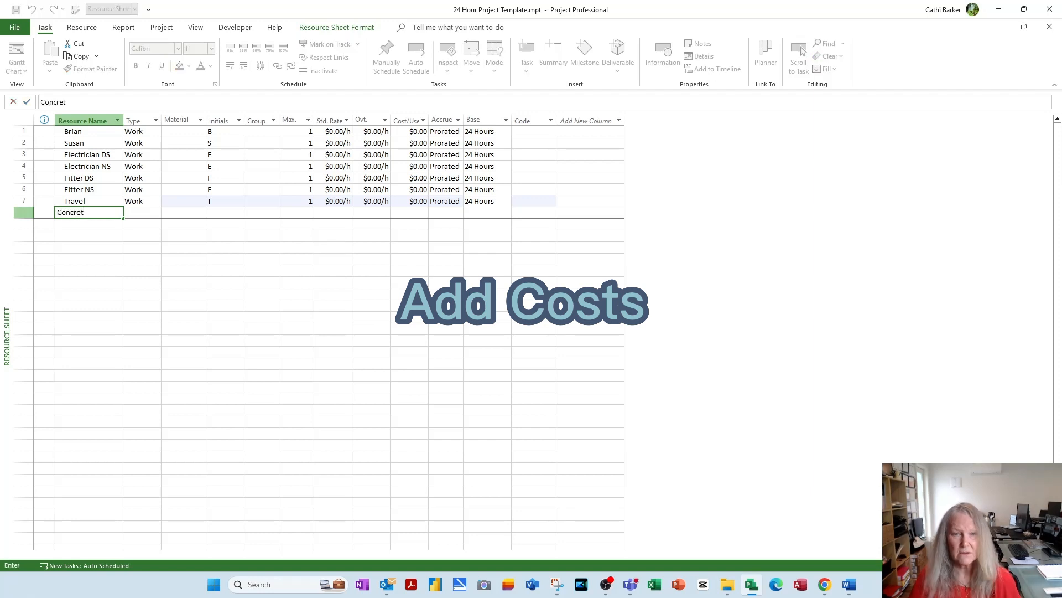
key("Return")
key("Up")
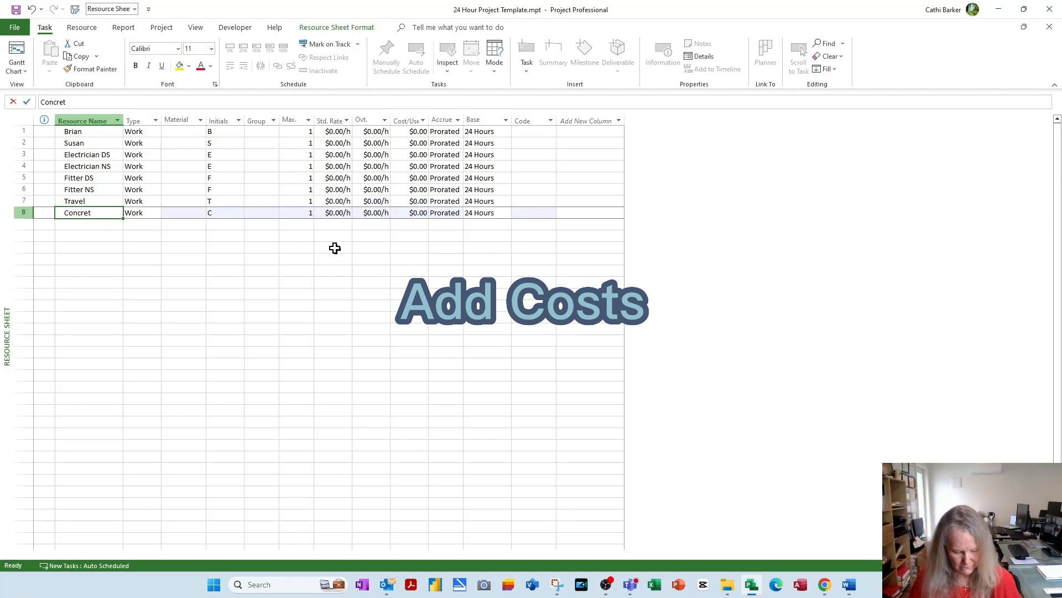
key("F2")
type("e")
key("Return")
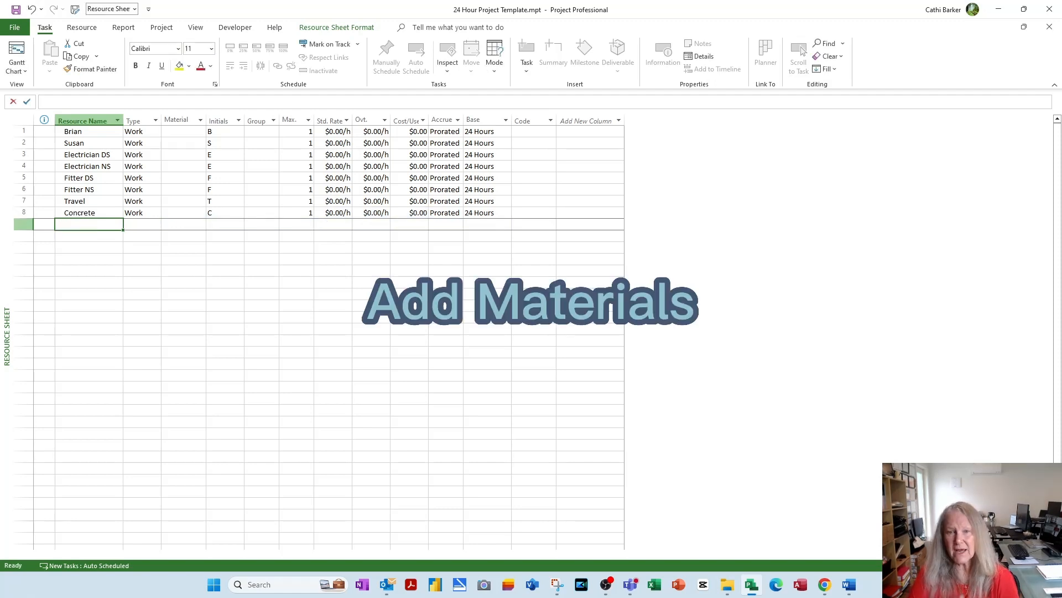
type("Digger")
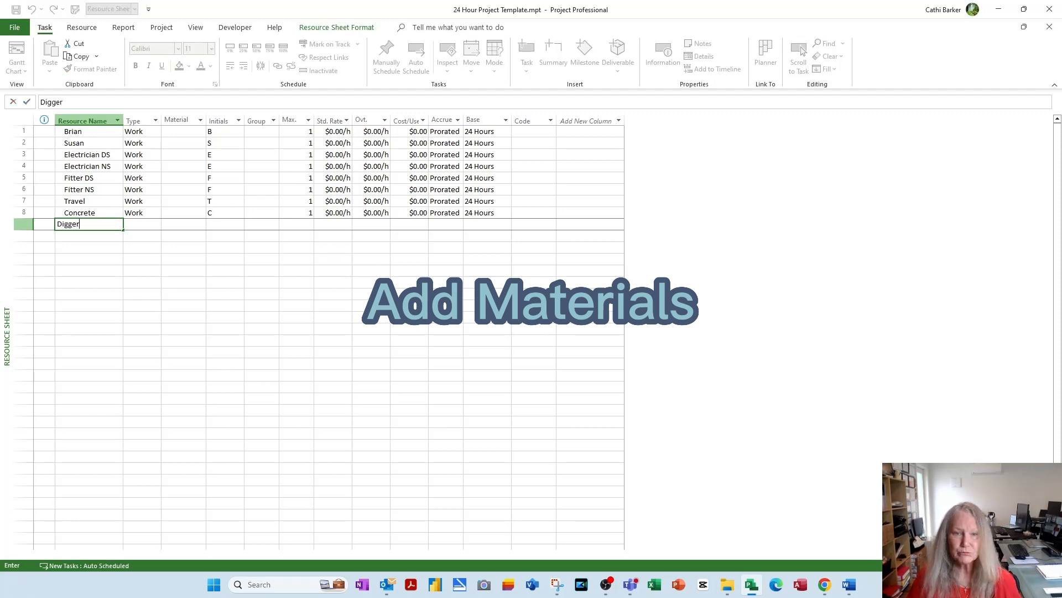
key("Return")
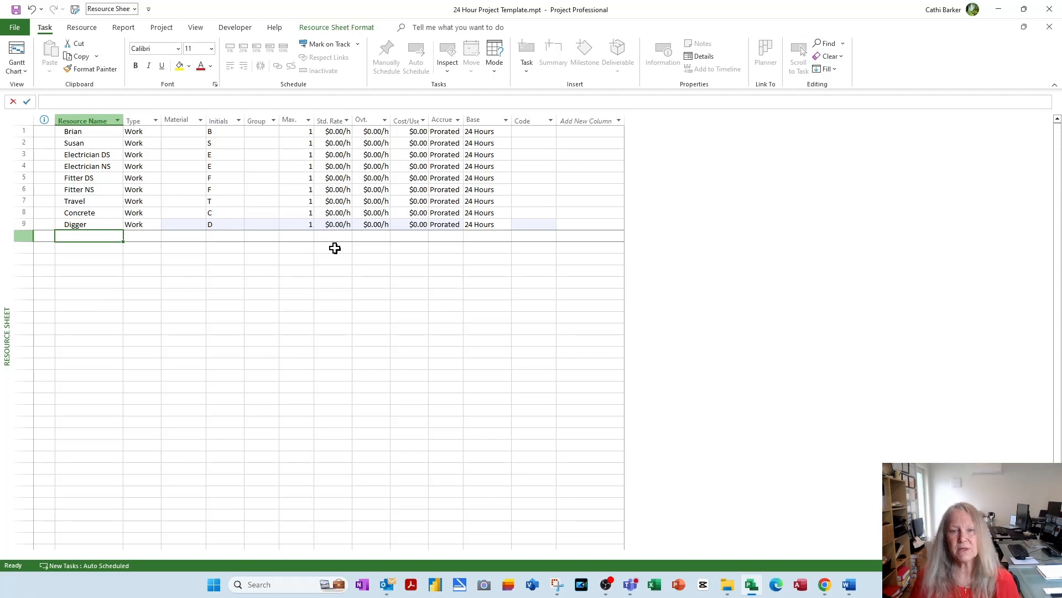
Change the resource type of Concrete to Material.
key("Up")
key("Up")
key("Up")
key("Up")
key("Up")
key("Up")
key("Up")
key("Up")
key("Up")
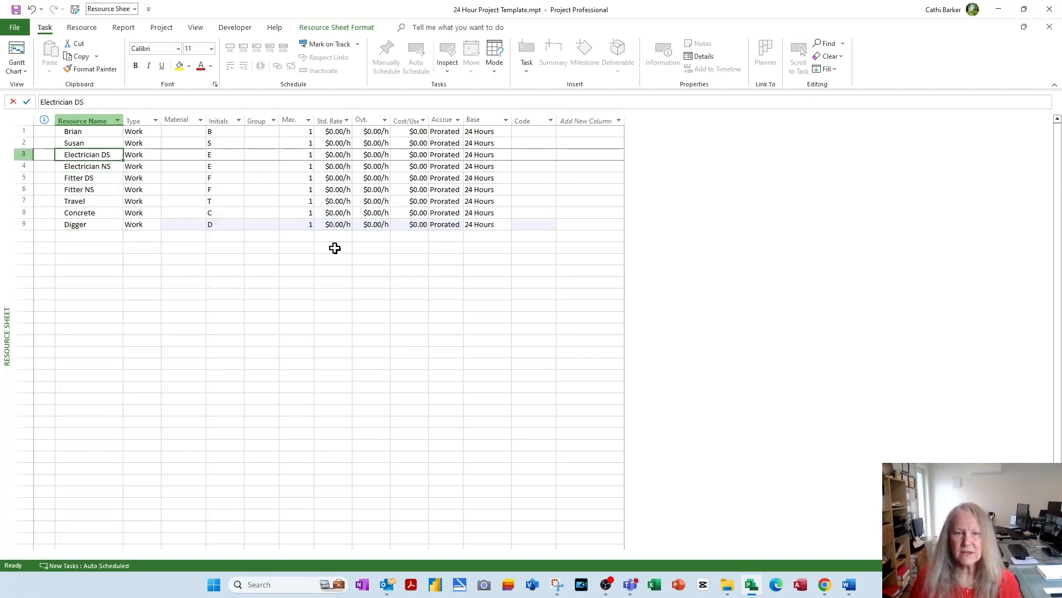
key("Right")
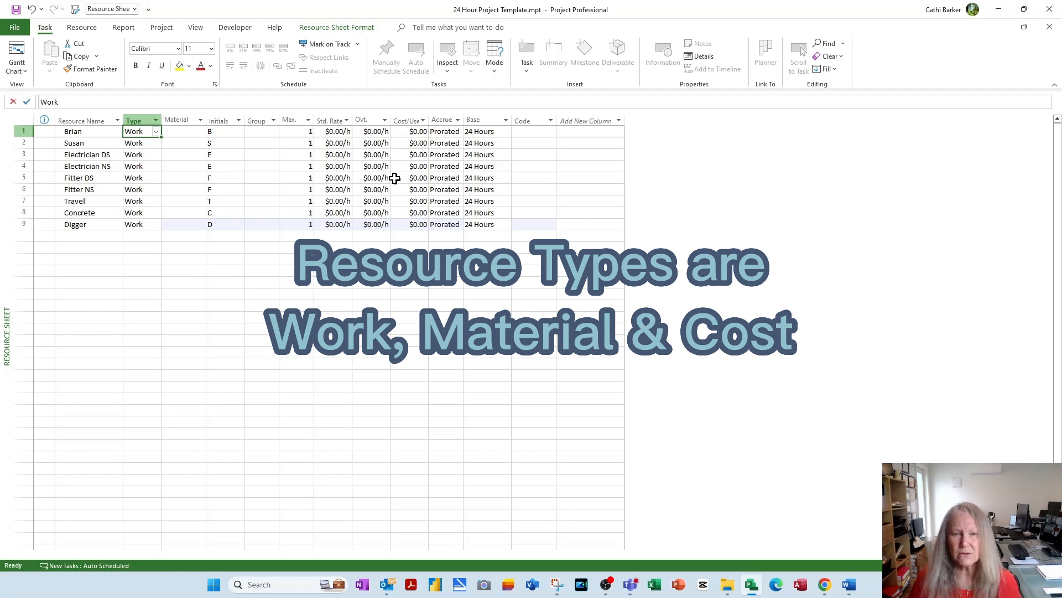
key("Down")
key("Down")
key("Down")
key("Down")
key("Down")
key("Down")
key("Down")
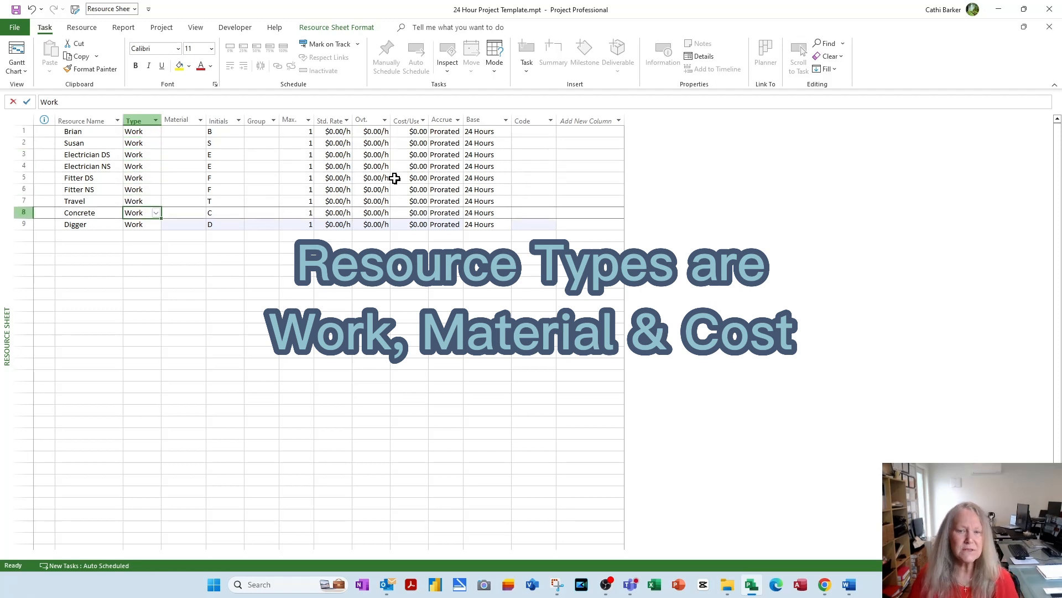
left_click(156, 214)
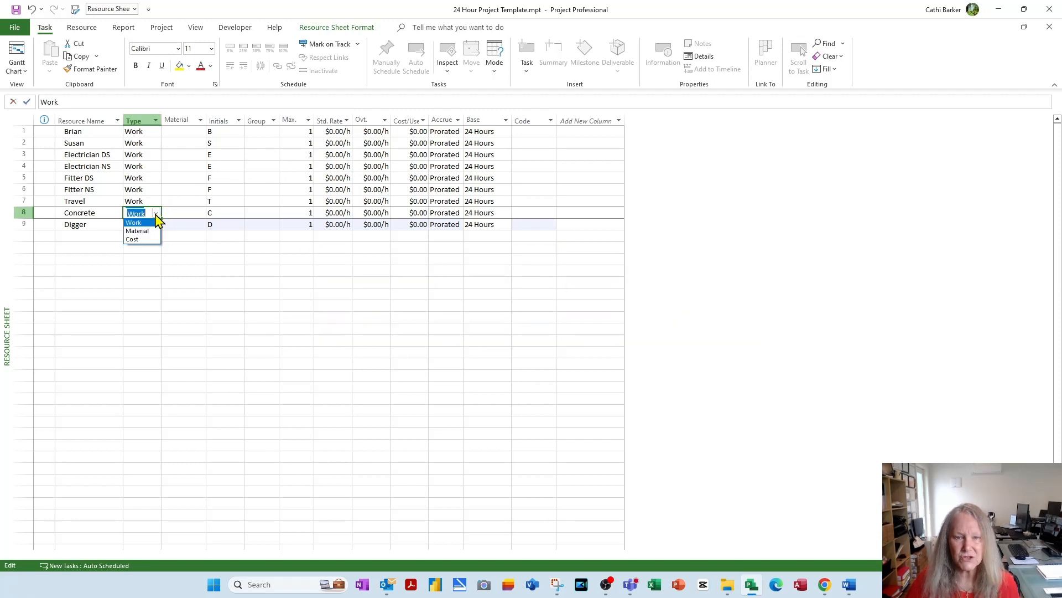
left_click(156, 231)
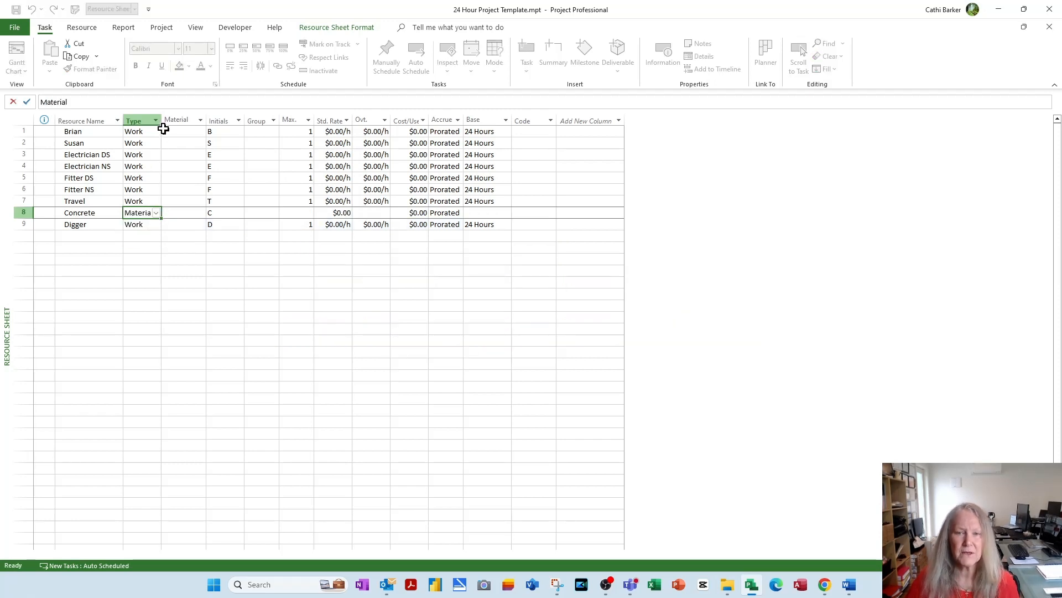
Enter m3 as the material label for Concrete and fit the Material Label column to its contents.
left_click_drag(161, 121, 247, 119)
left_click(211, 213)
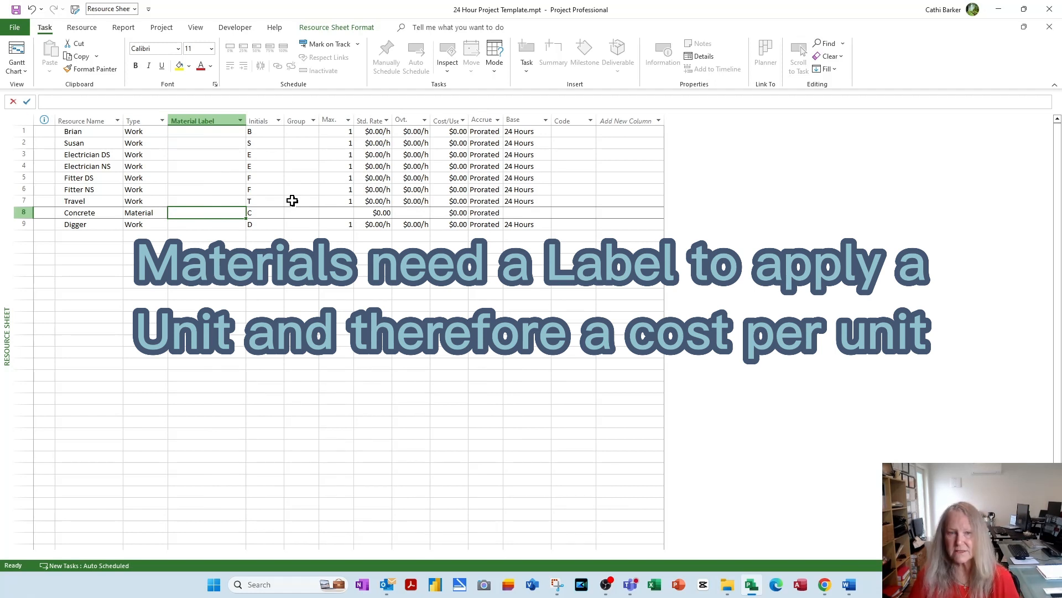
type("m3")
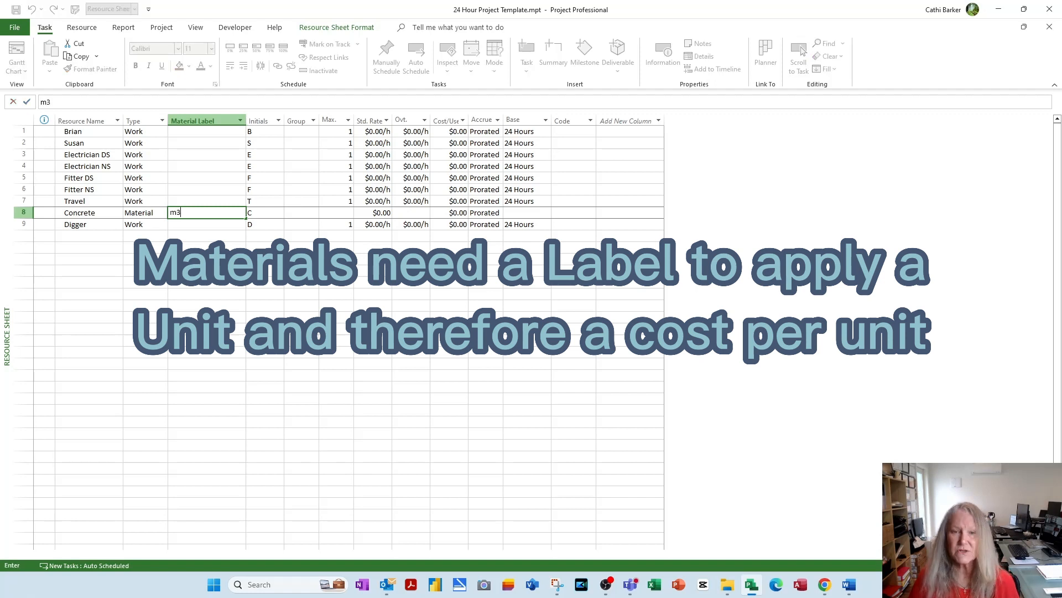
key("Tab")
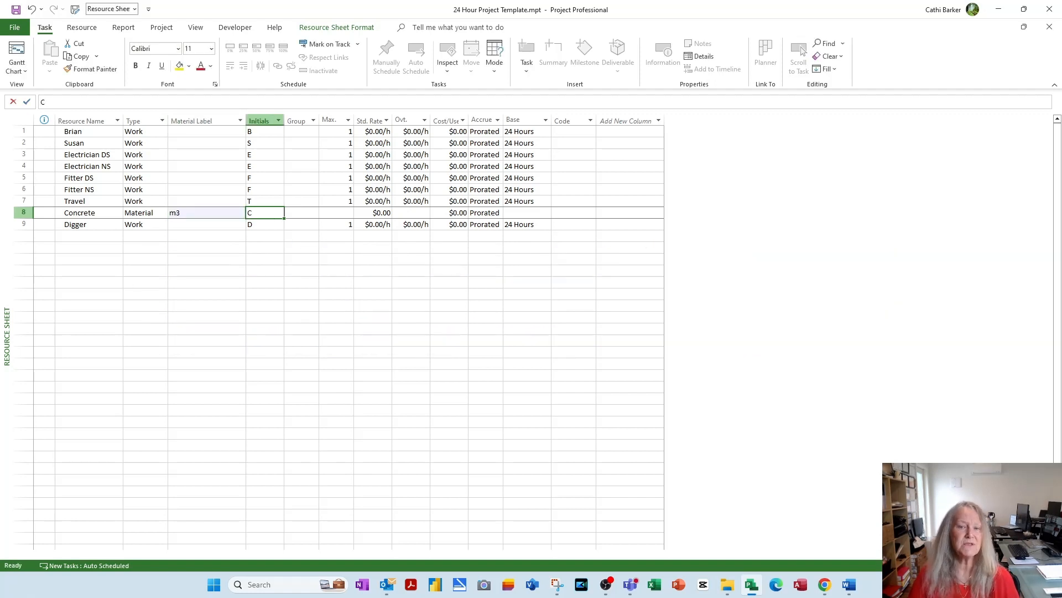
double_click(246, 120)
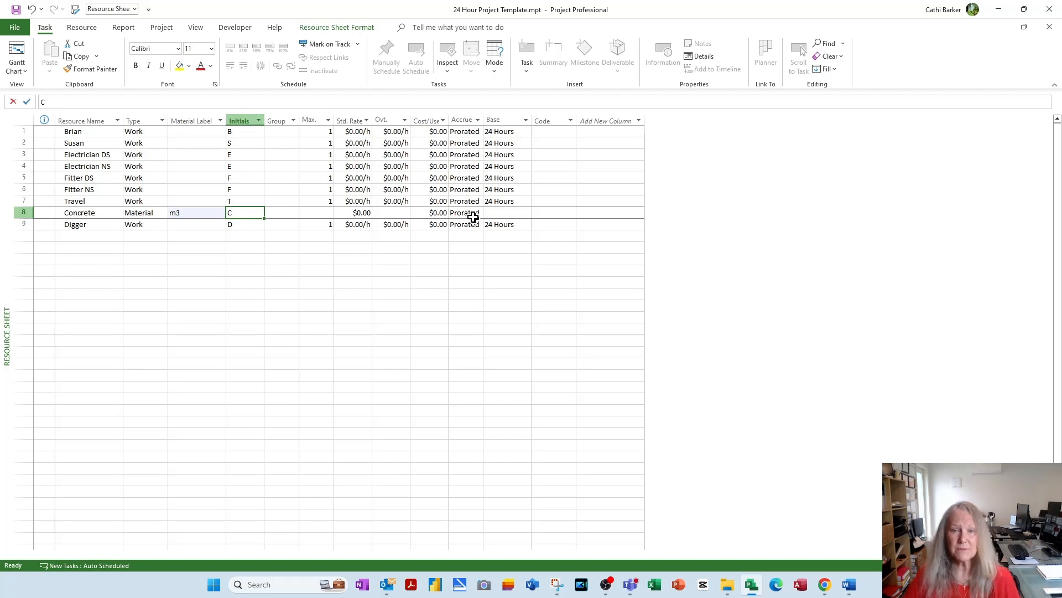
Set the initials of Electrician DS to E DS and those of Electrician NS to E NS.
key("Up")
key("Up")
key("Up")
key("Up")
key("Up")
key("Up")
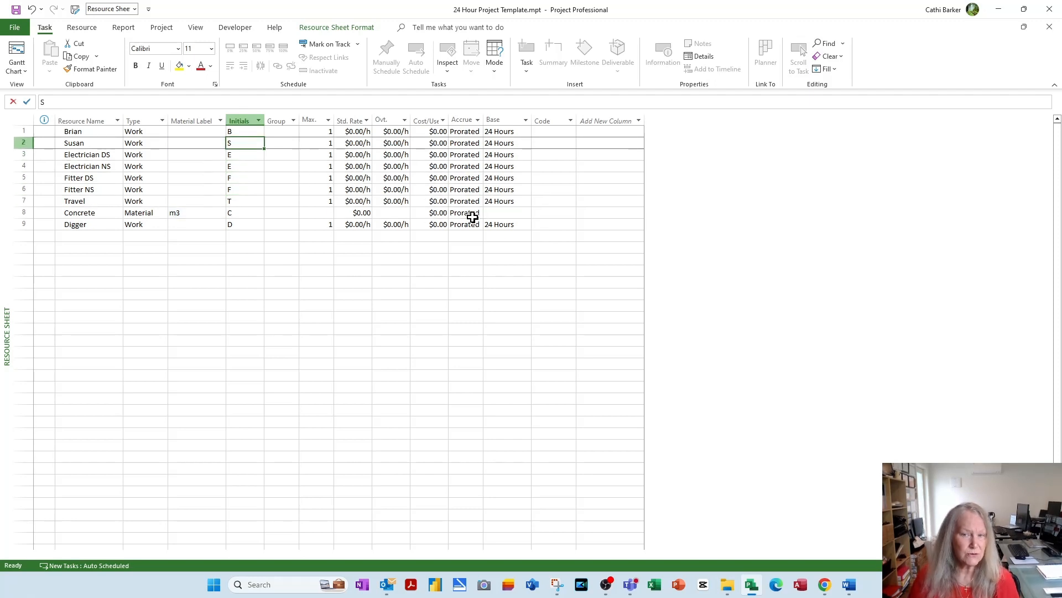
key("Down")
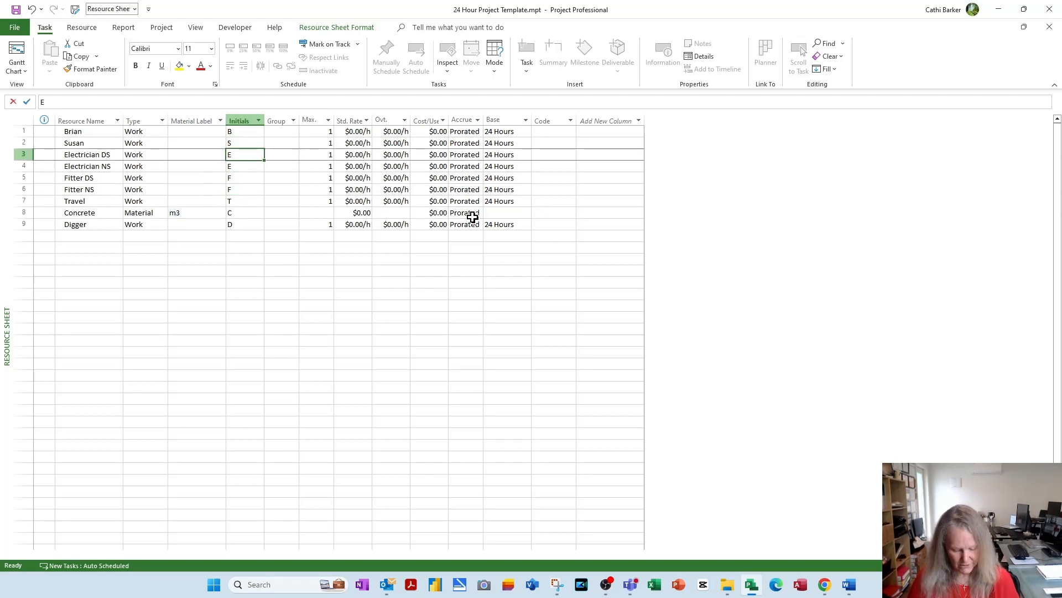
type("E DS")
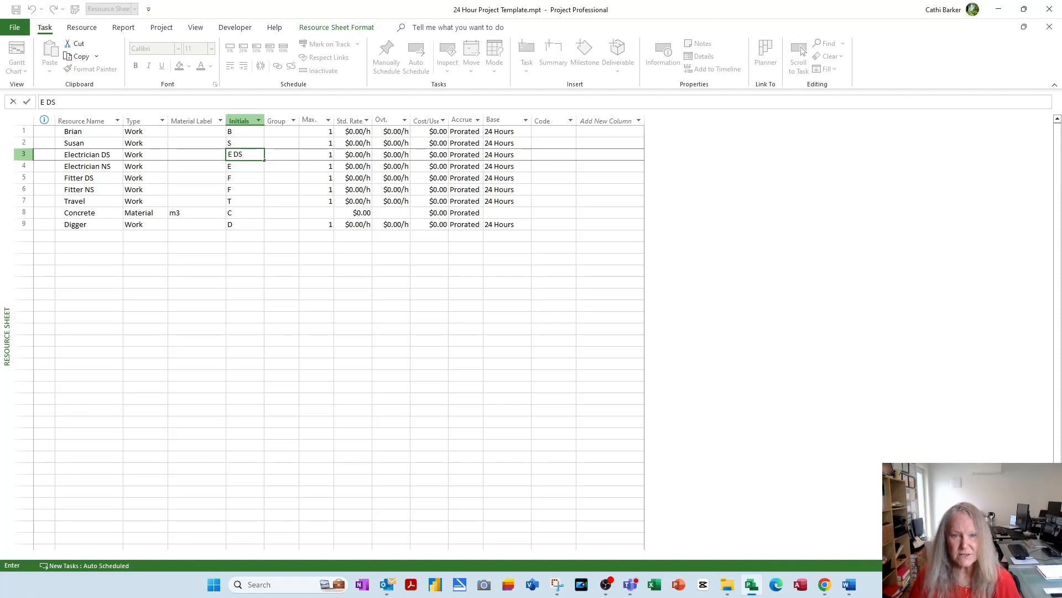
key("Return")
type("E N")
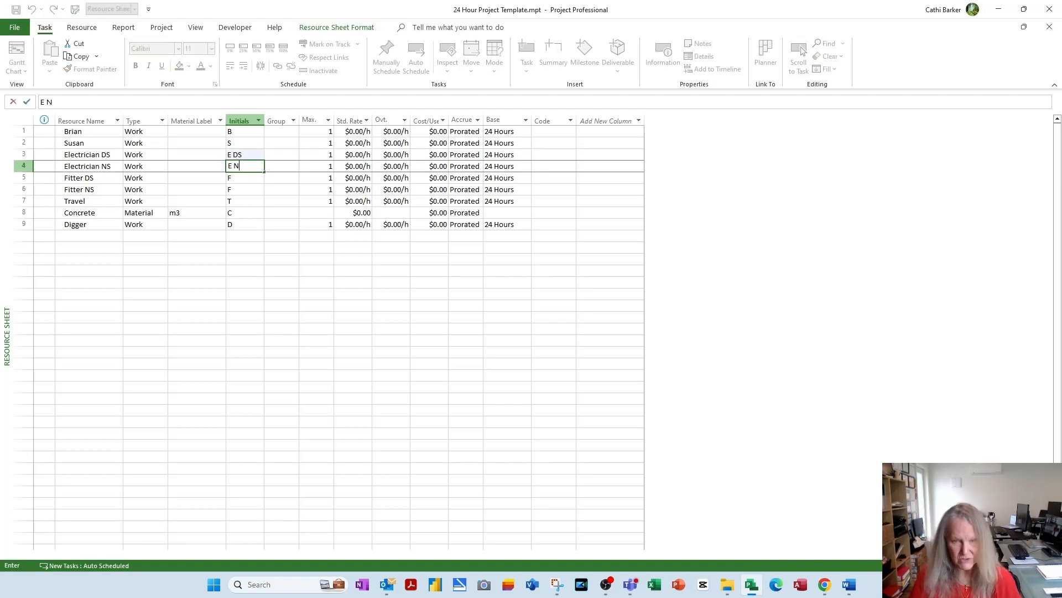
type("S")
key("Return")
Set the initials of Fitter DS to F DS and those of Fitter NS to F NS.
type("F")
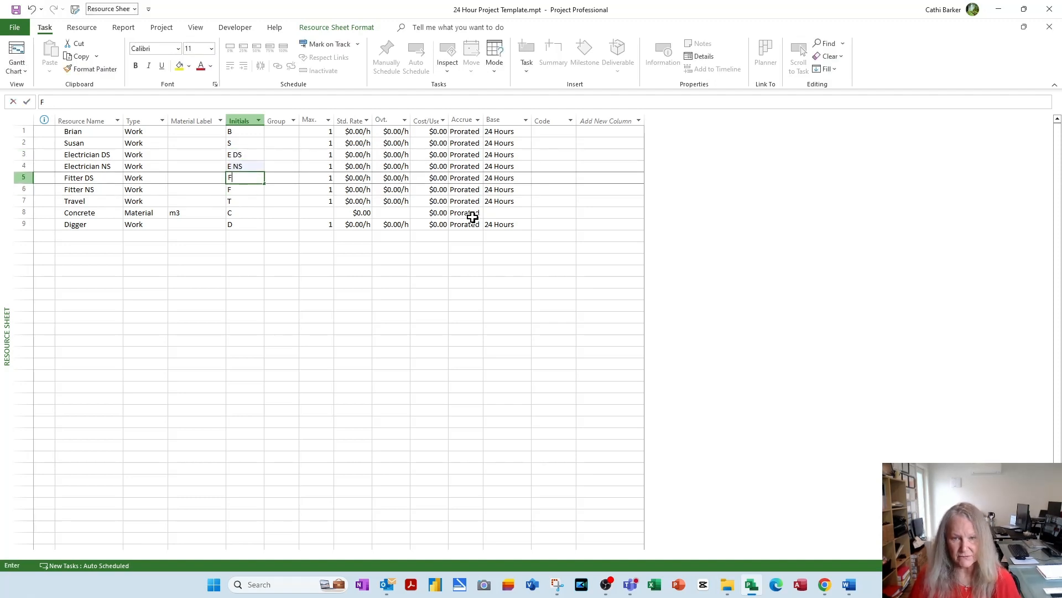
type(" DS")
key("Return")
type("F ")
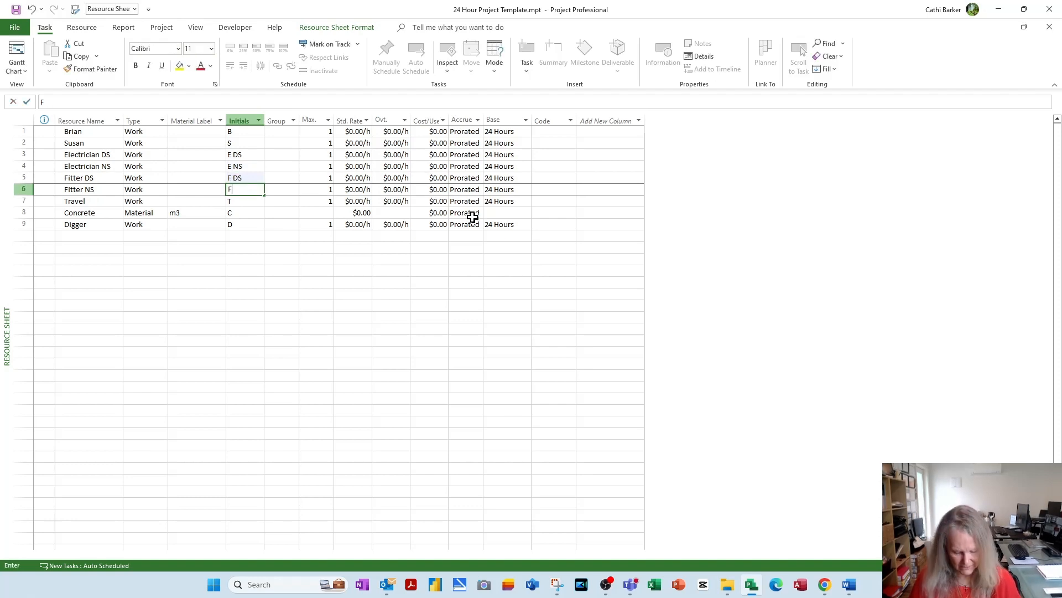
type("NS")
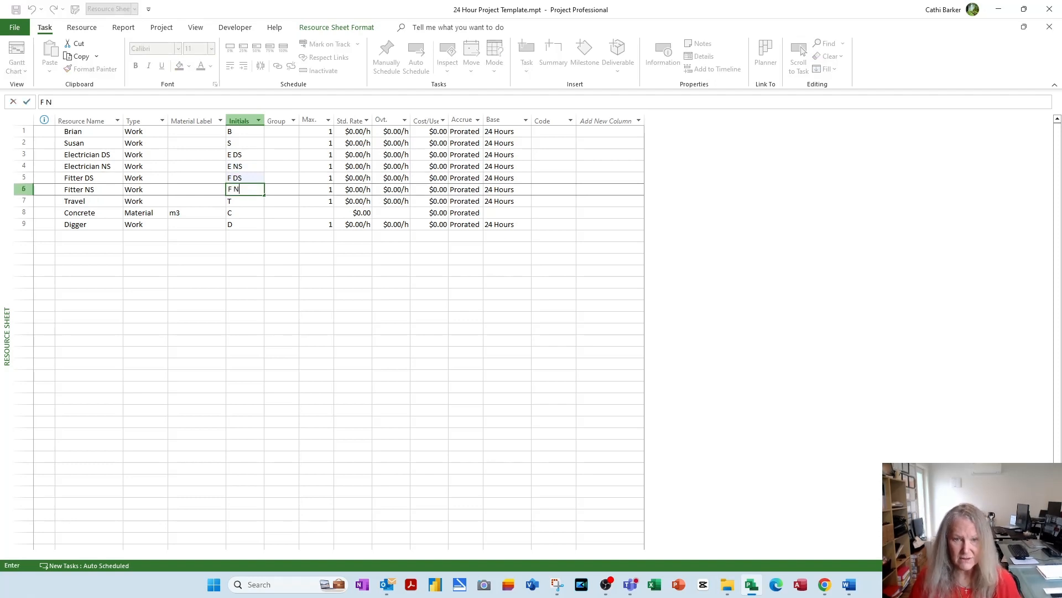
key("Up")
key("Up")
key("Up")
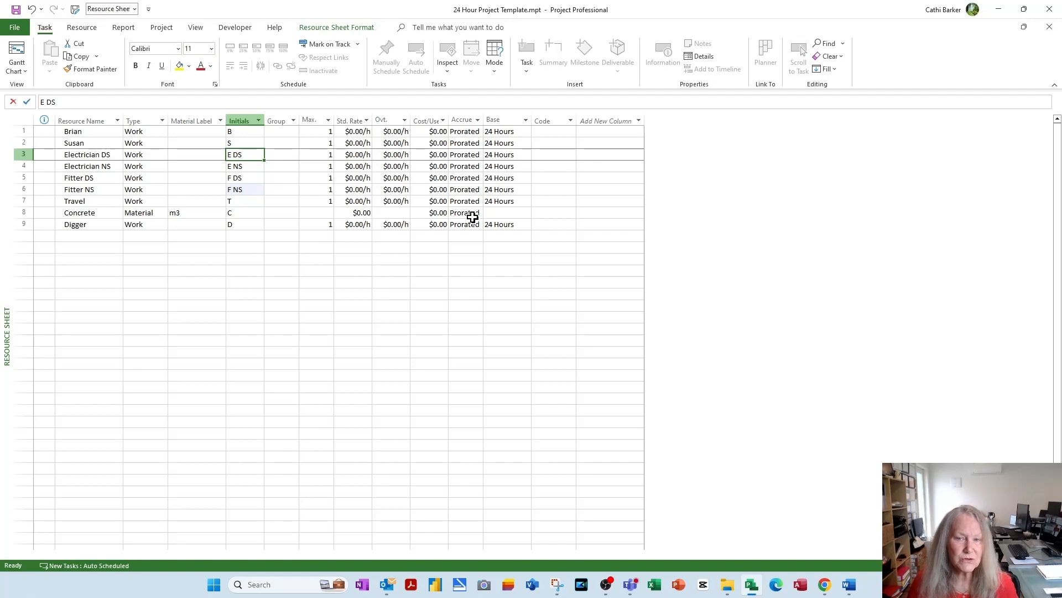
key("Down")
key("Down")
key("Down")
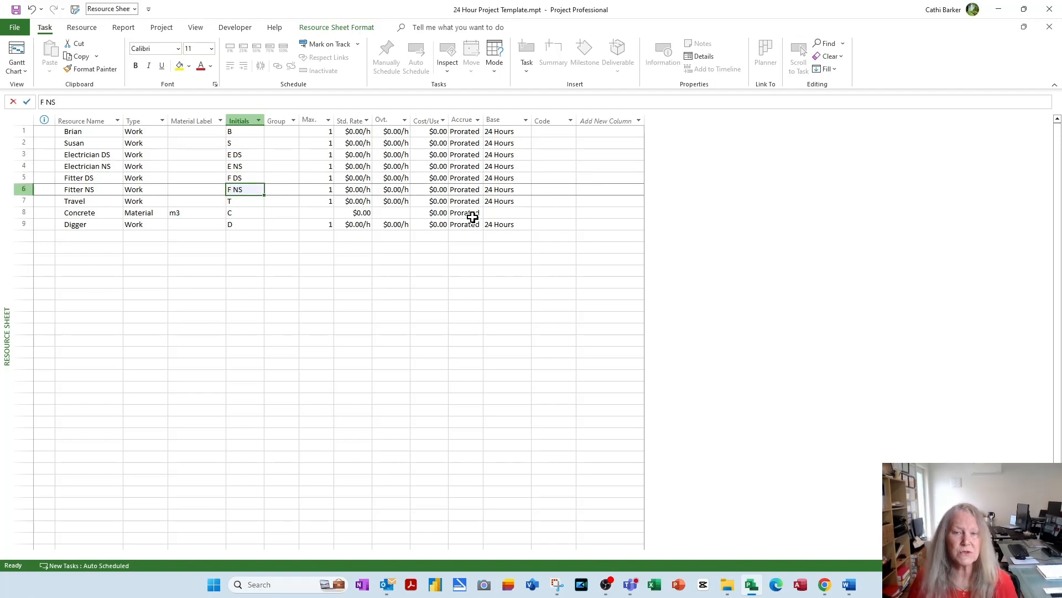
Assign Electrician DS to the group Day Shift and Electrician NS to the group Night Shift.
key("Up")
key("Up")
key("Up")
key("Up")
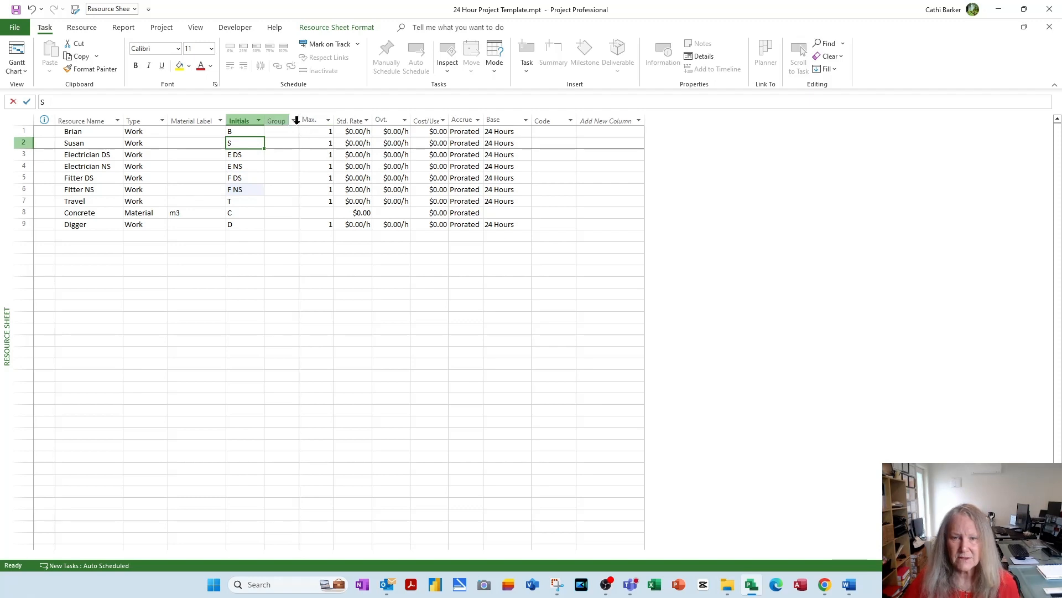
key("Right")
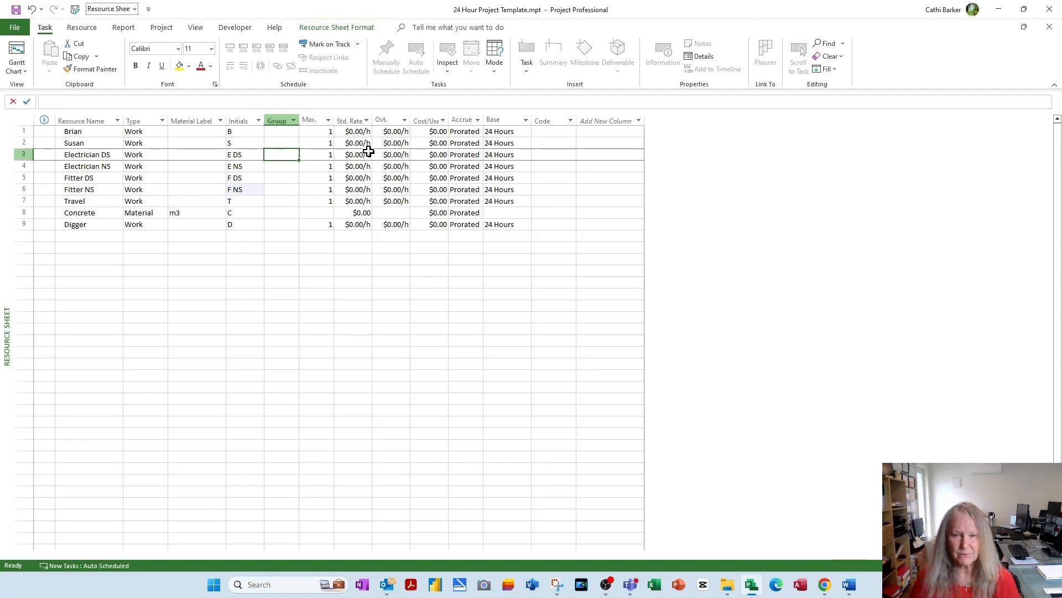
type("Day D")
key("BackSpace")
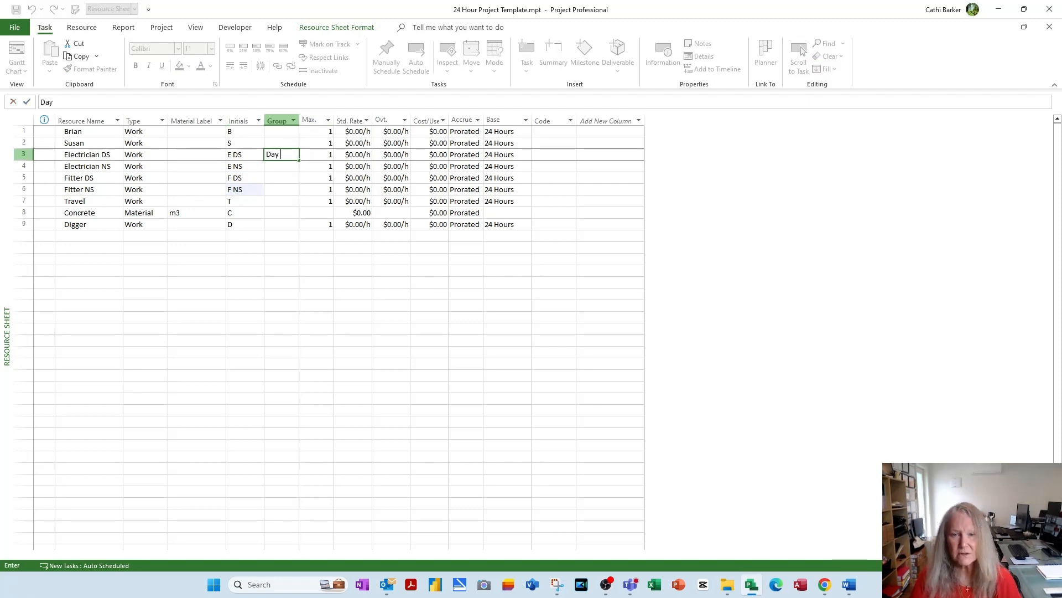
type("Shift")
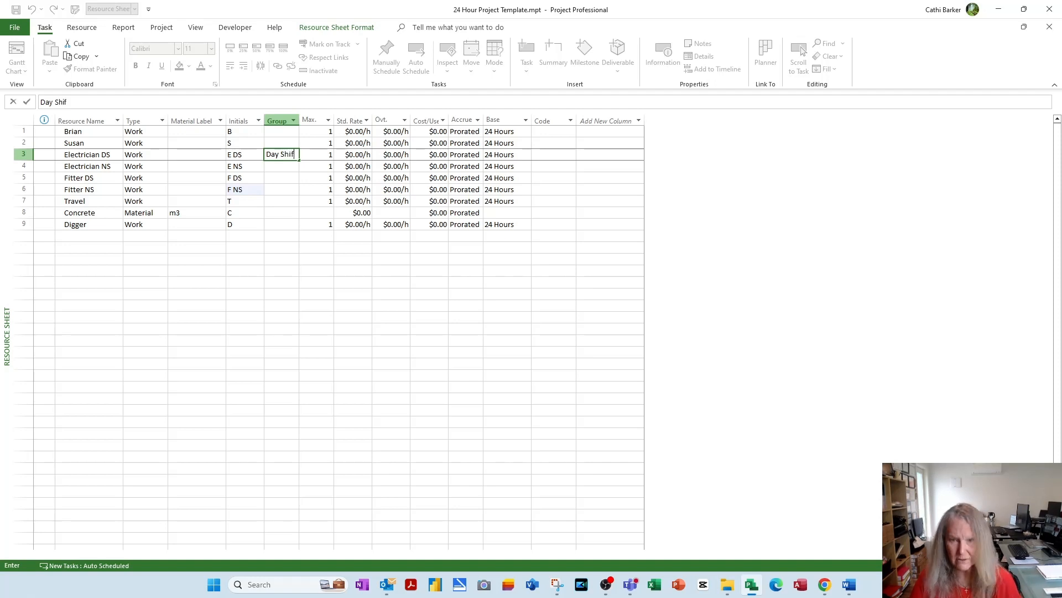
key("Return")
type("Night Shift")
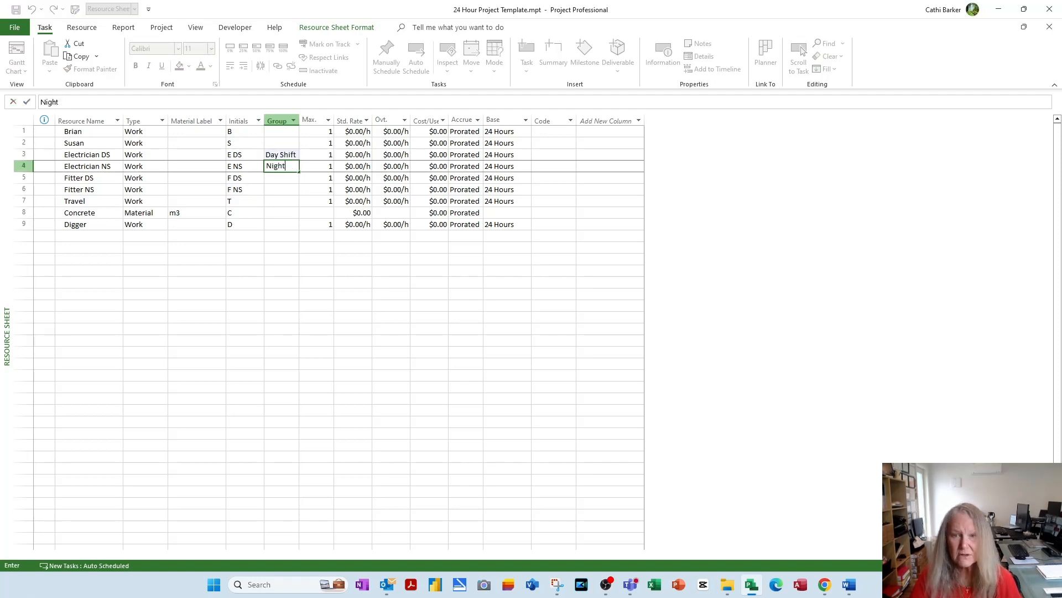
key("Return")
Enter the day shift group for Fitter DS and the night shift group for Fitter NS.
type("Da")
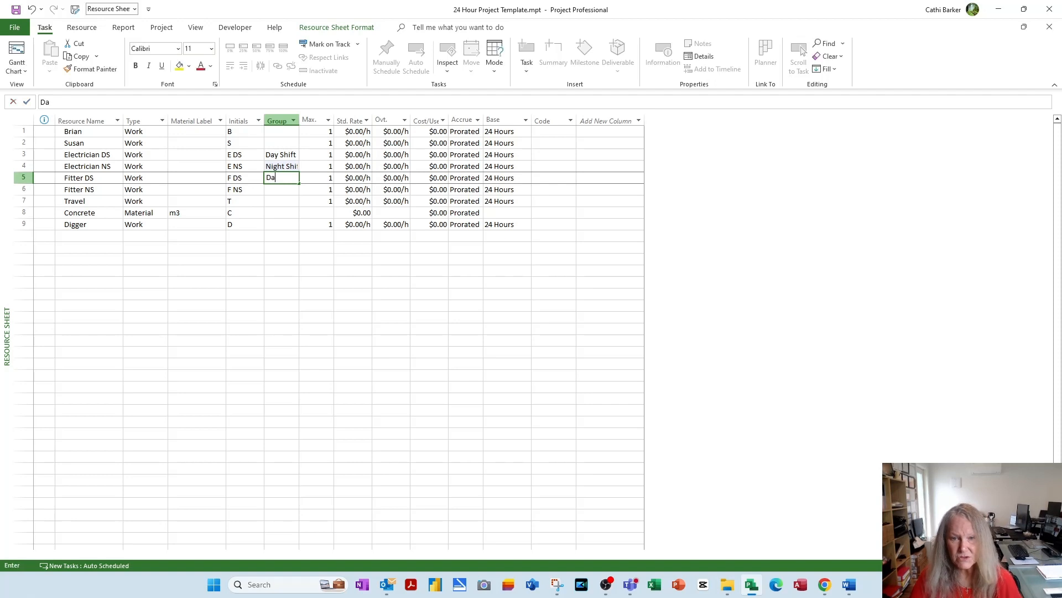
type("y Shift")
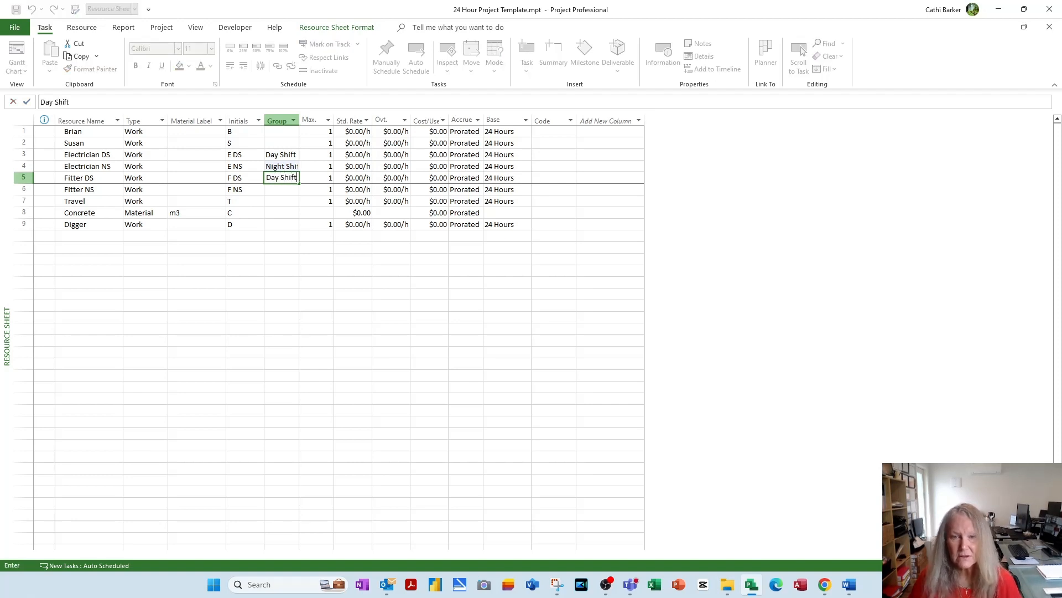
key("Return")
type("Night Shift")
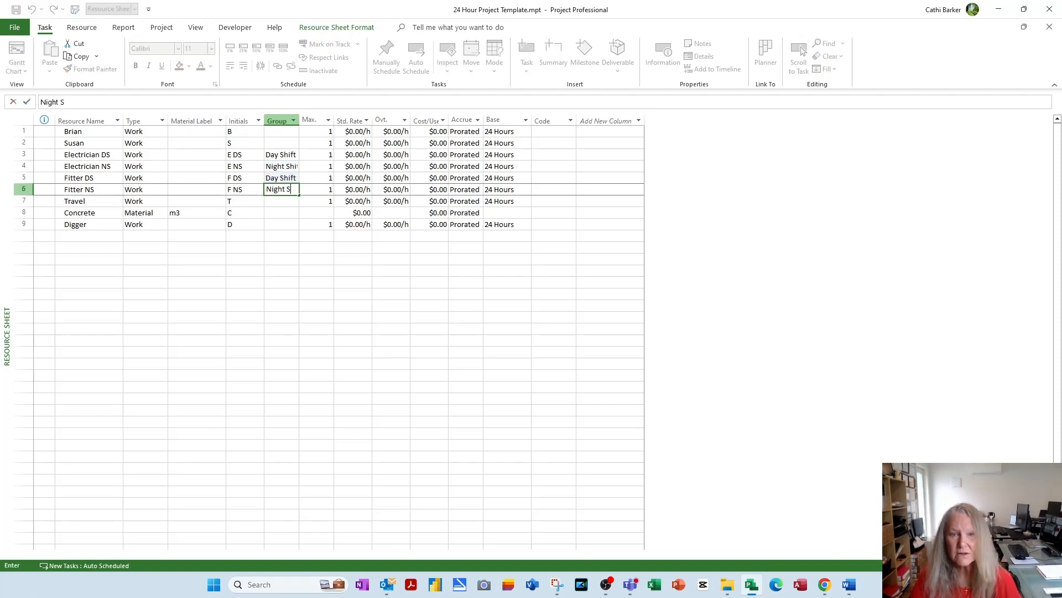
key("Return")
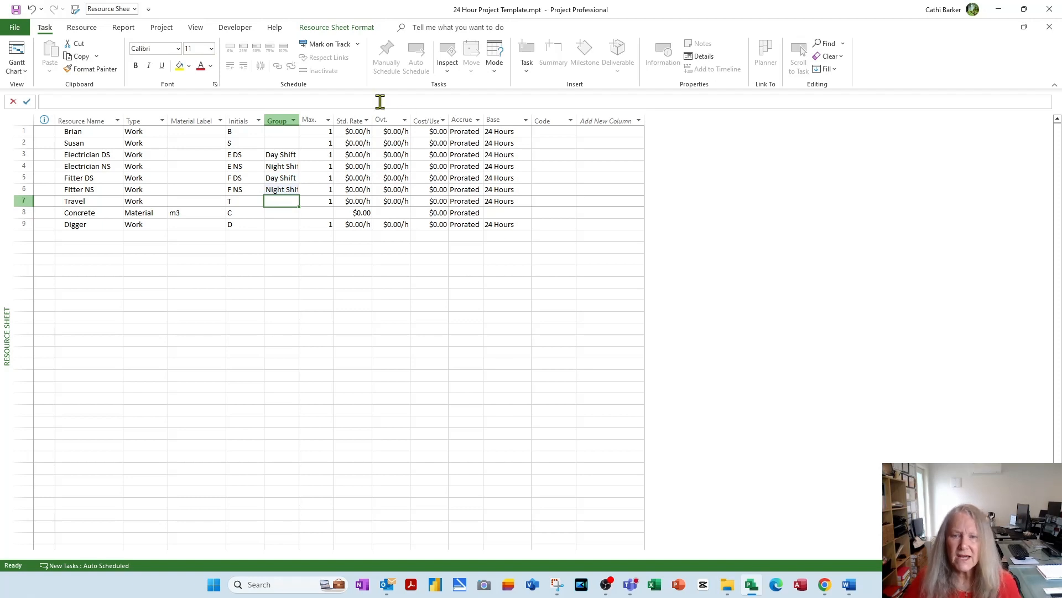
Fit the Group column to its contents and correct the group spelling for Fitter NS to Night Shift.
double_click(299, 120)
left_click(308, 190)
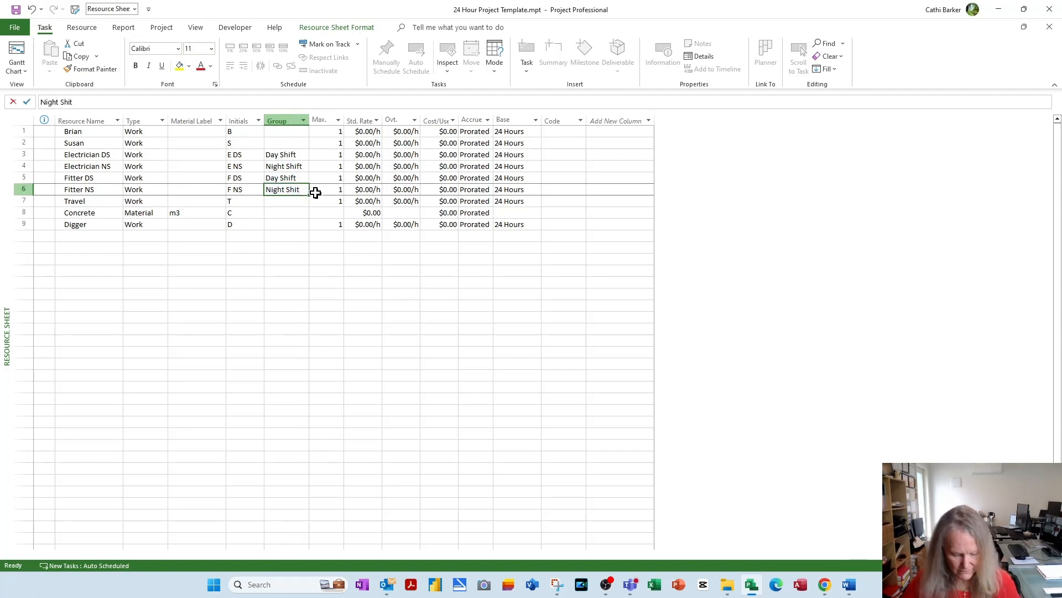
key("F2")
key("Return")
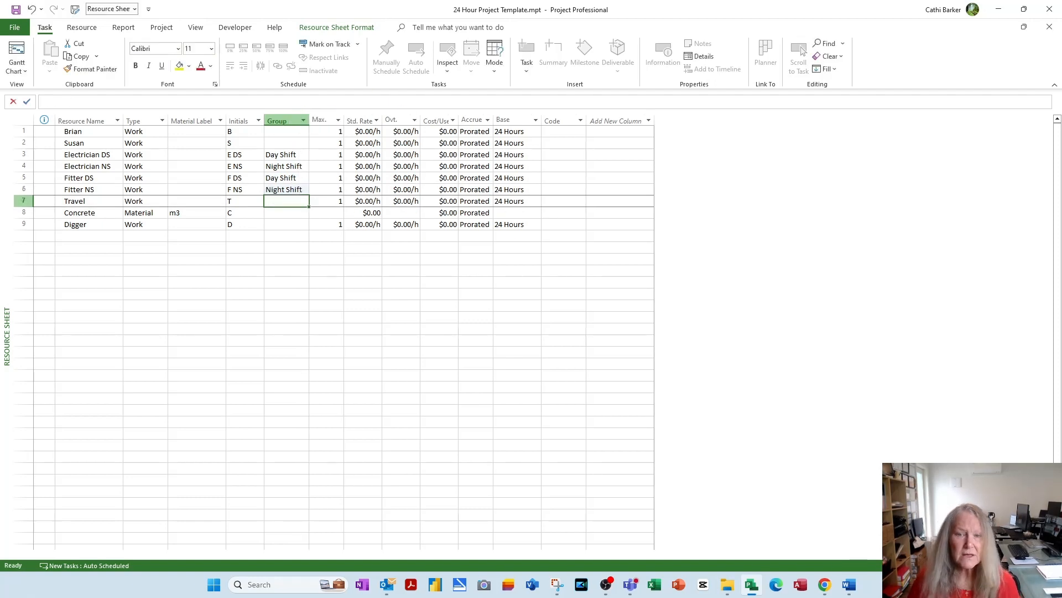
Add a contractor resource named ACE Plumbing in the first empty row below Digger.
key("Down")
key("Down")
key("Down")
key("Left")
key("Left")
key("Left")
key("Left")
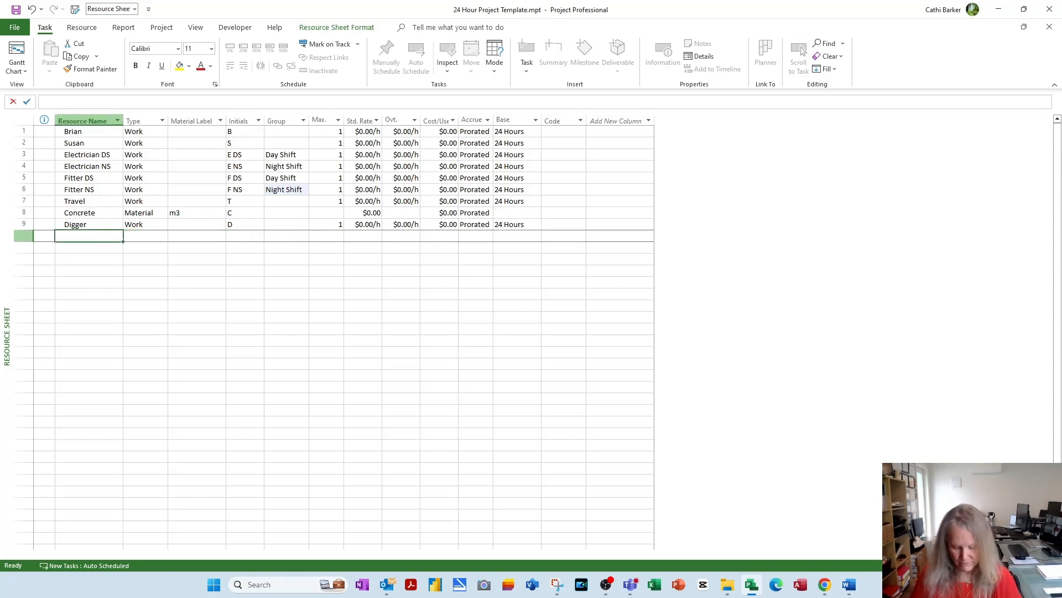
type("ACM")
key("BackSpace")
key("BackSpace")
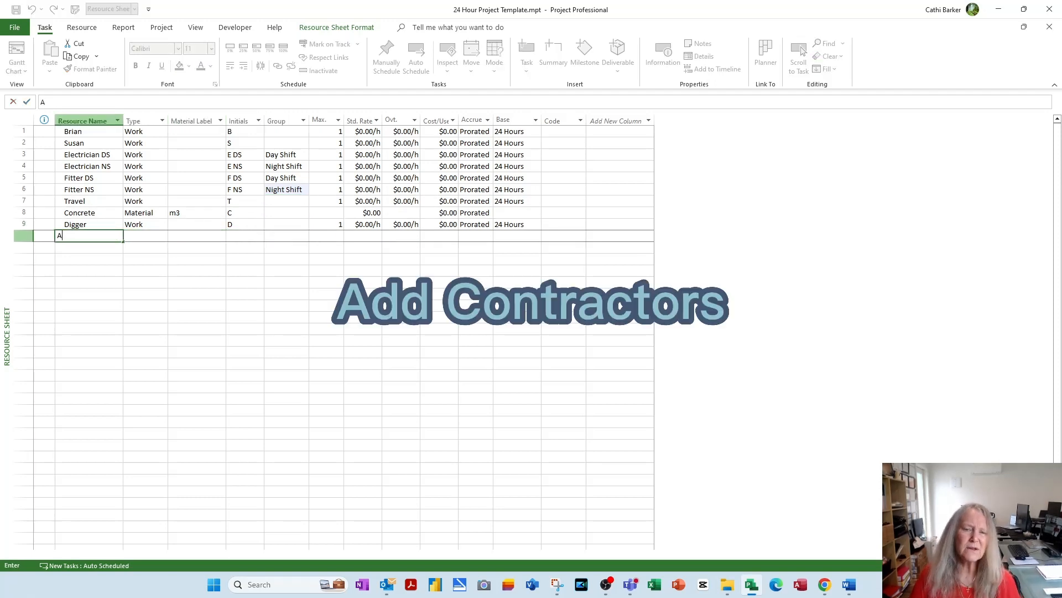
type("CE ")
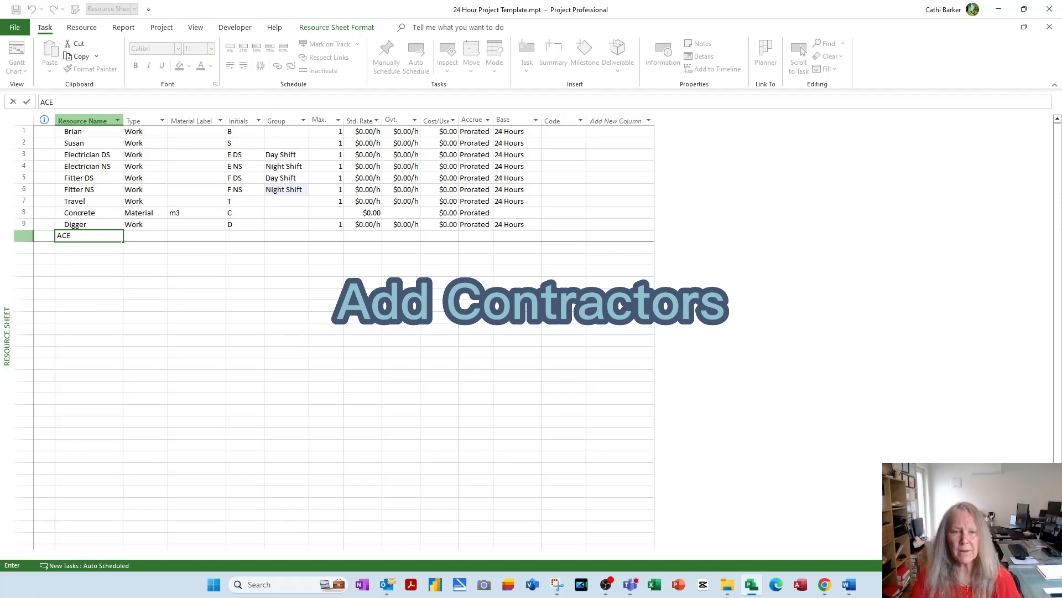
type("Plumbing")
key("Return")
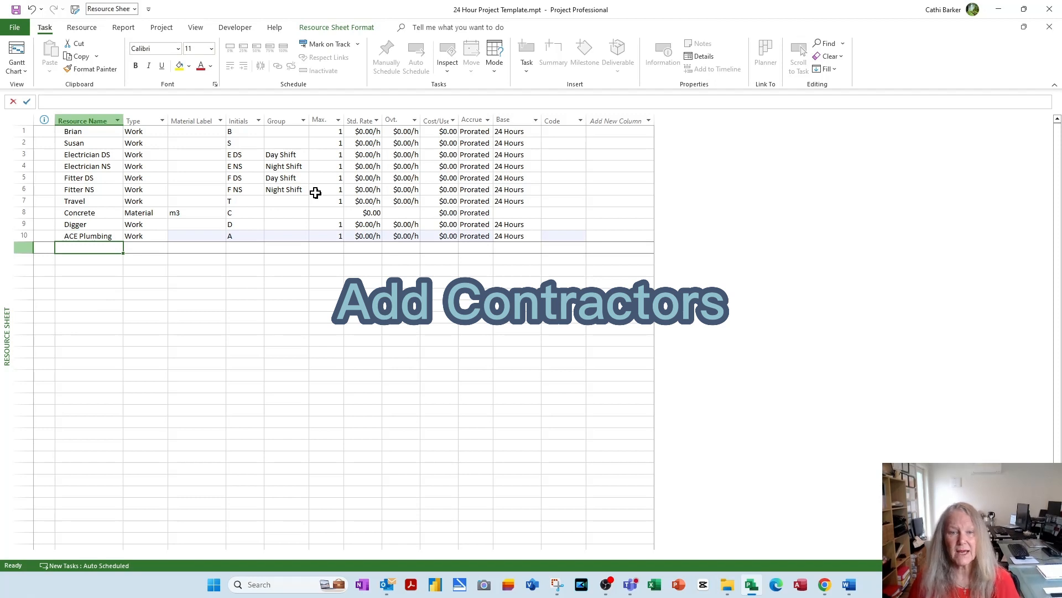
key("Up")
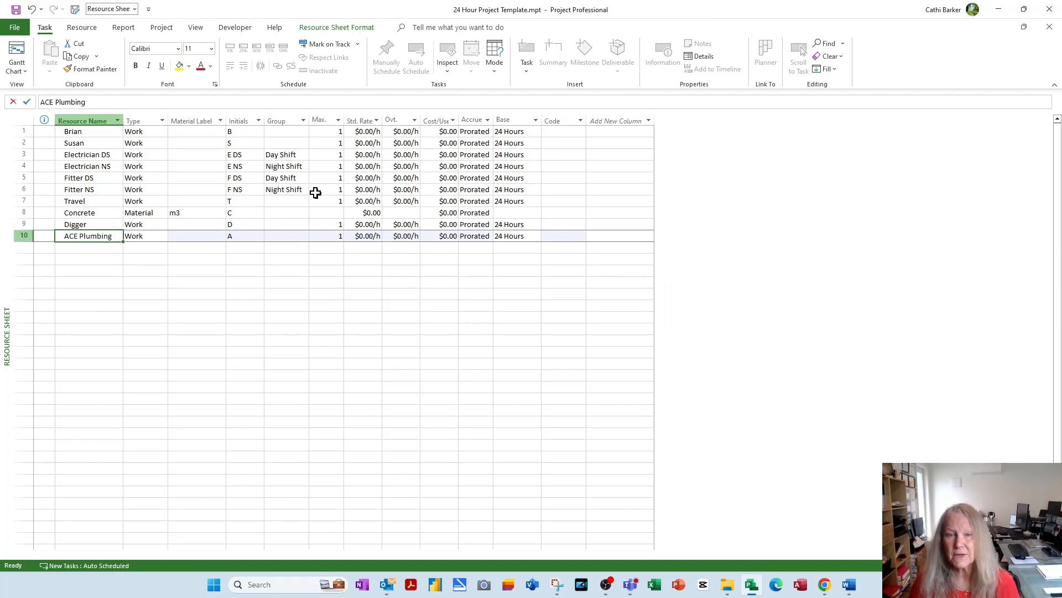
key("Right")
key("Right")
key("Right")
key("Right")
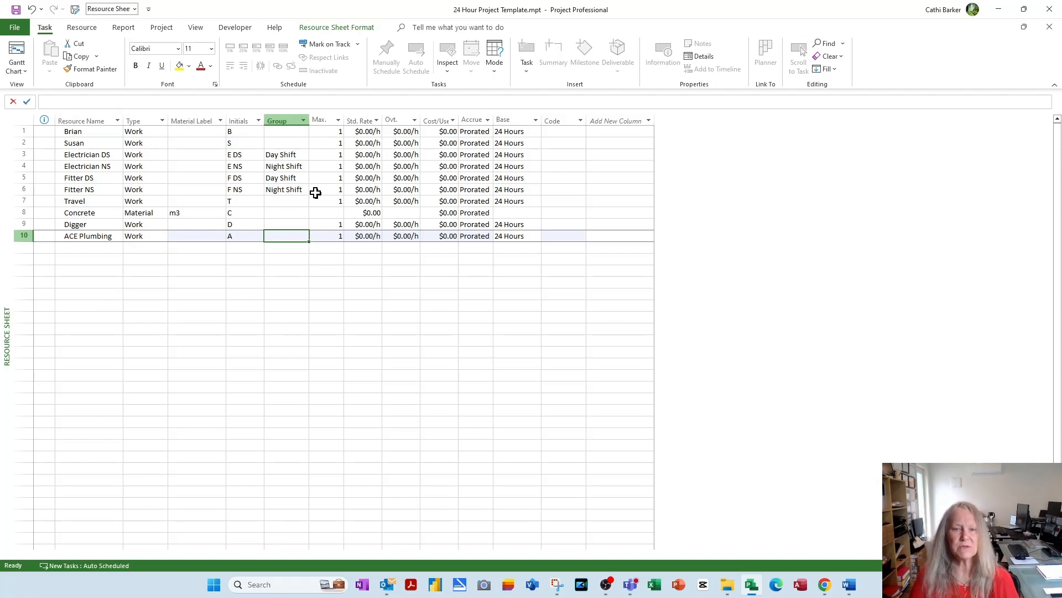
key("Up")
key("Up")
key("Up")
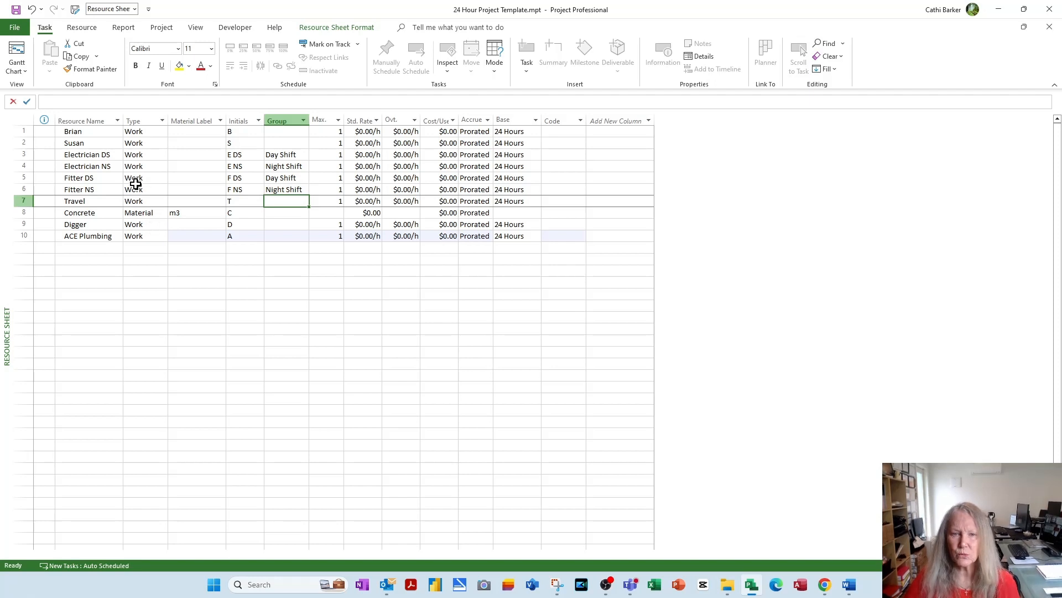
Widen the Max. Units column to fit its full heading.
left_click_drag(344, 124, 370, 122)
left_click(345, 133)
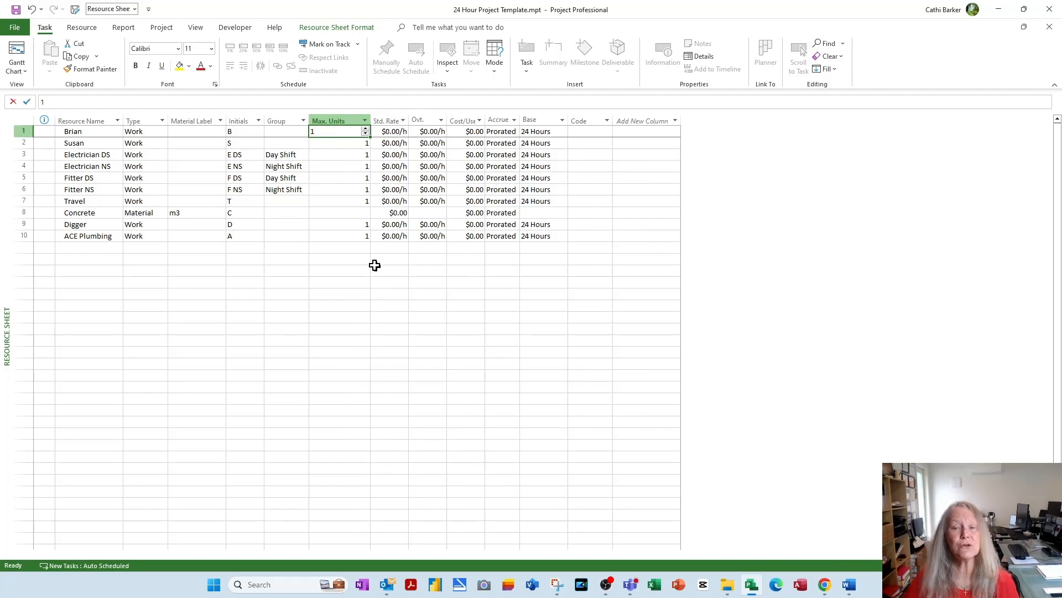
left_click(355, 268)
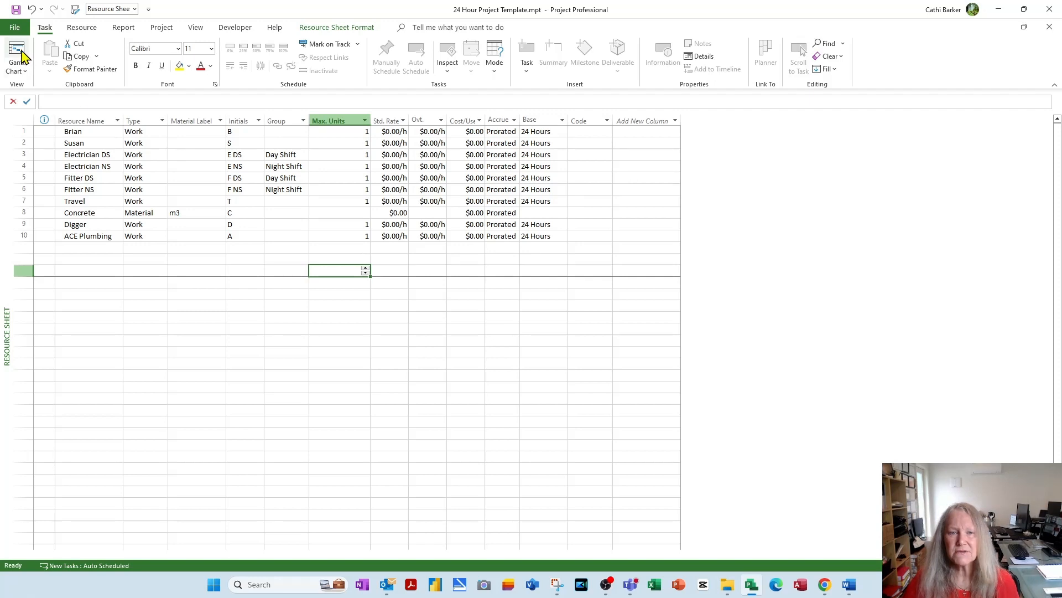
Set the project's schedule options to show assignment units as Decimal and apply the options.
left_click(15, 28)
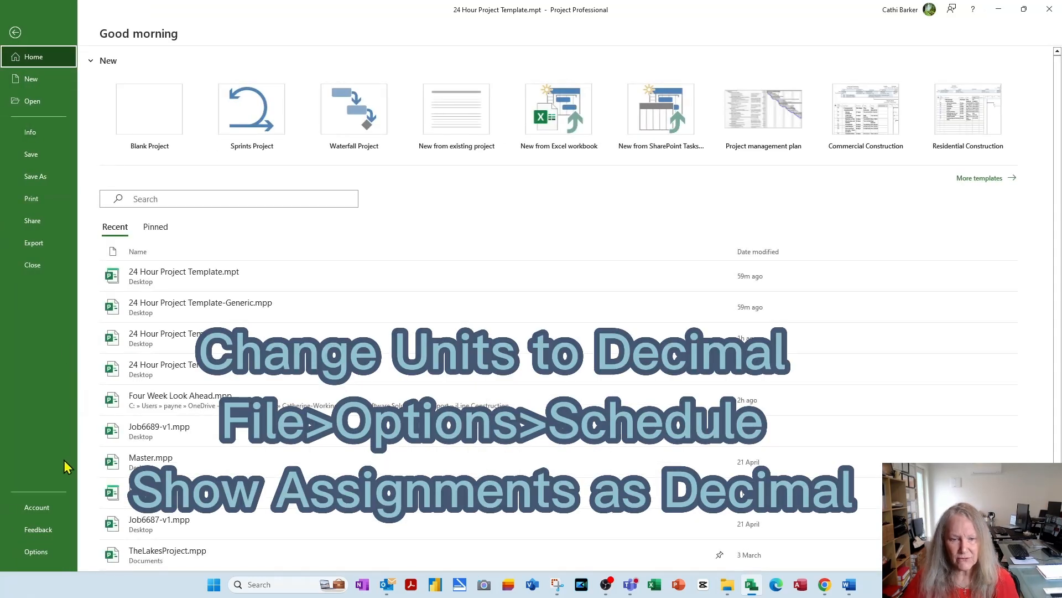
left_click(36, 551)
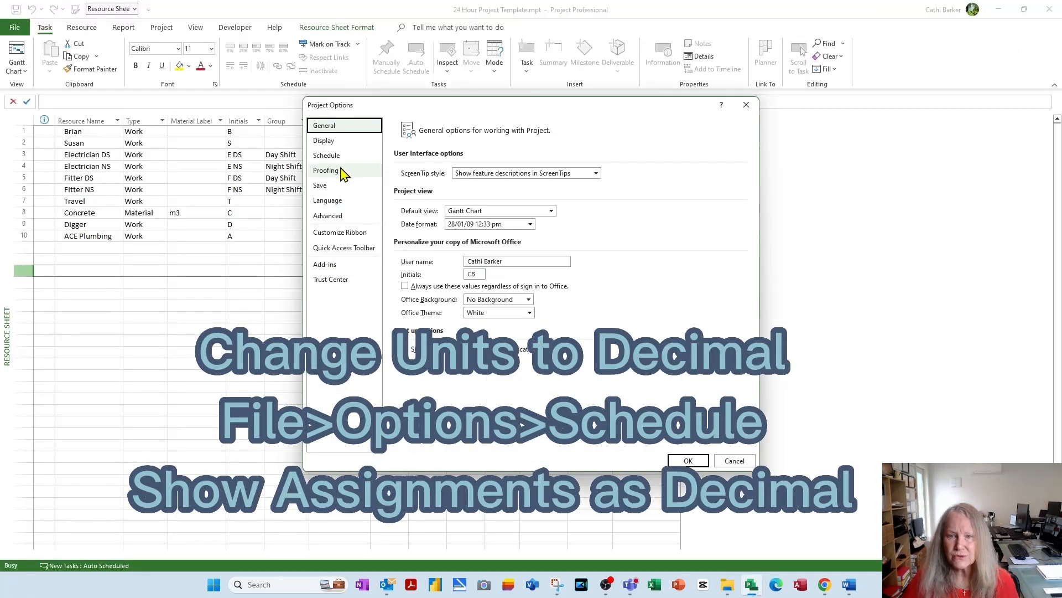
left_click(346, 217)
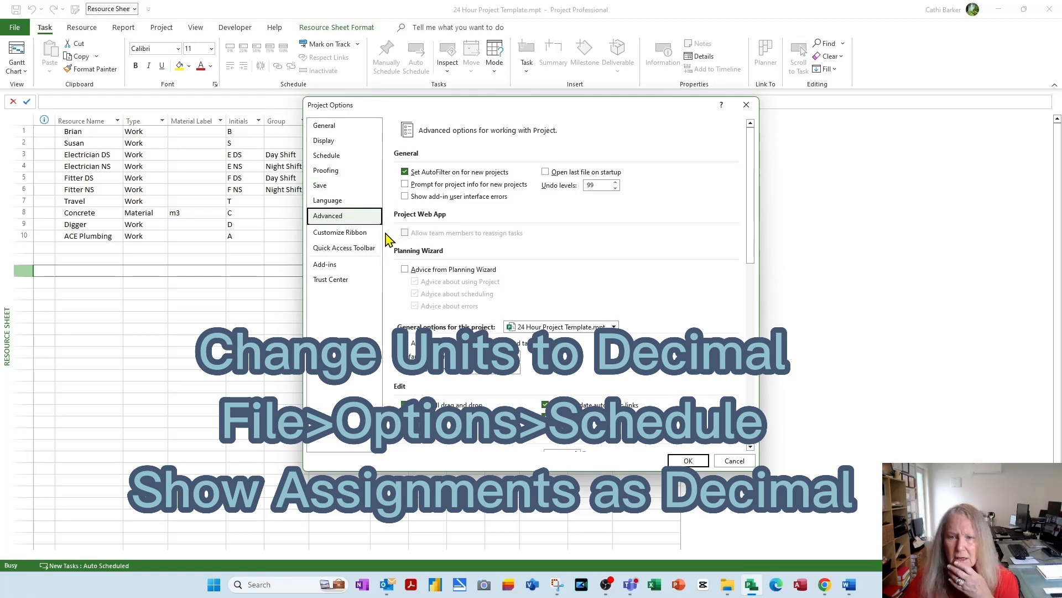
left_click(335, 155)
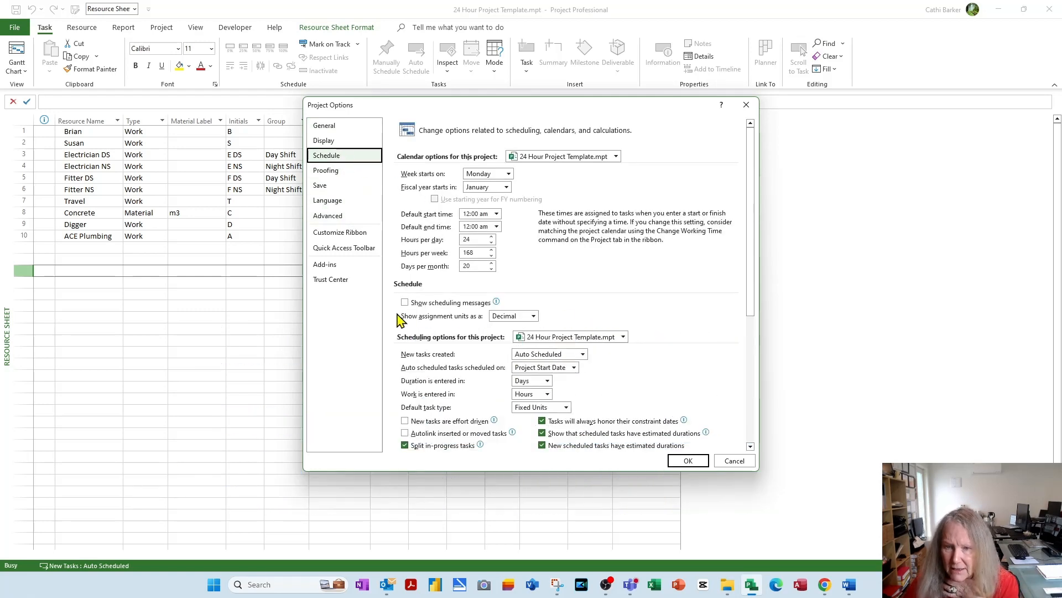
left_click(534, 316)
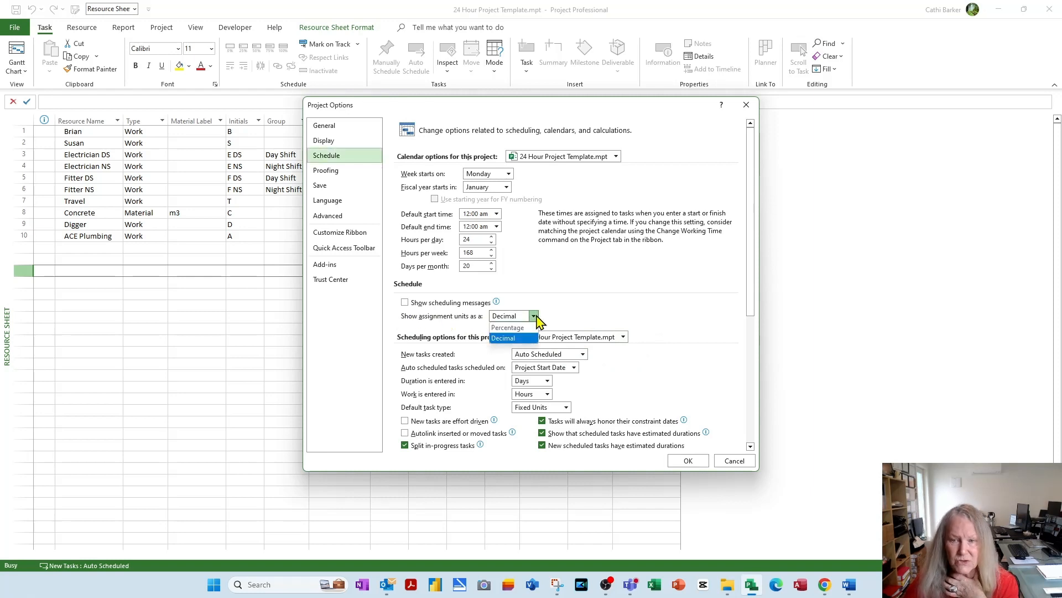
left_click(536, 316)
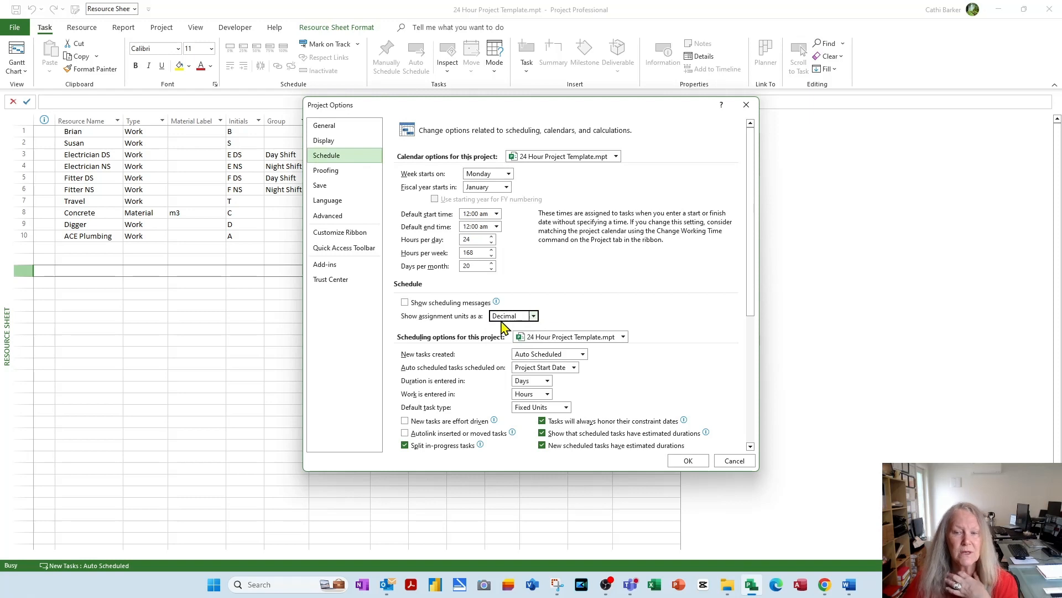
left_click(691, 462)
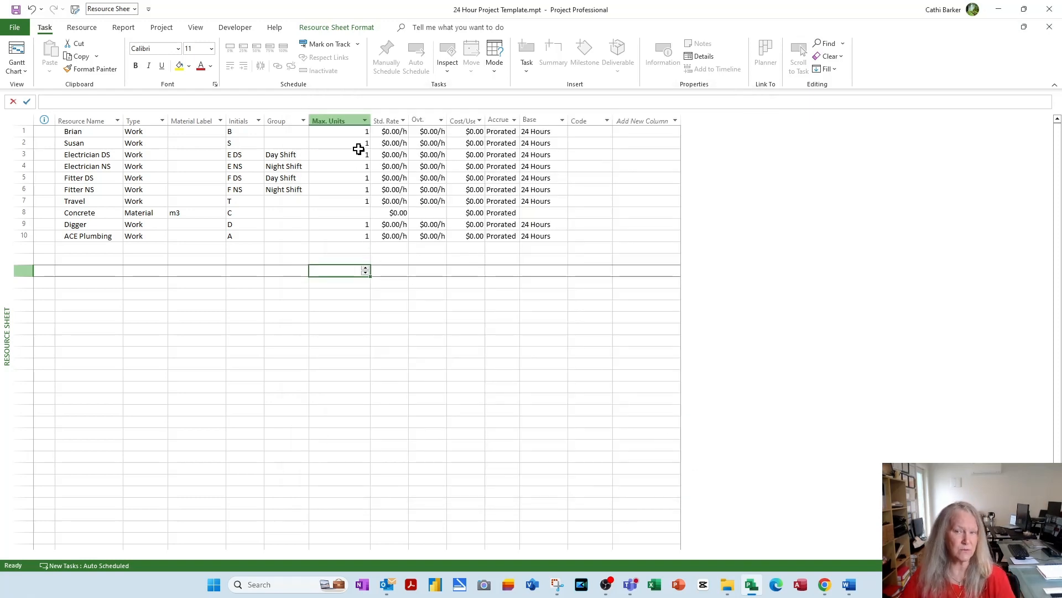
Set the maximum units to 10 for Electrician DS and 9 for Electrician NS.
left_click(356, 131)
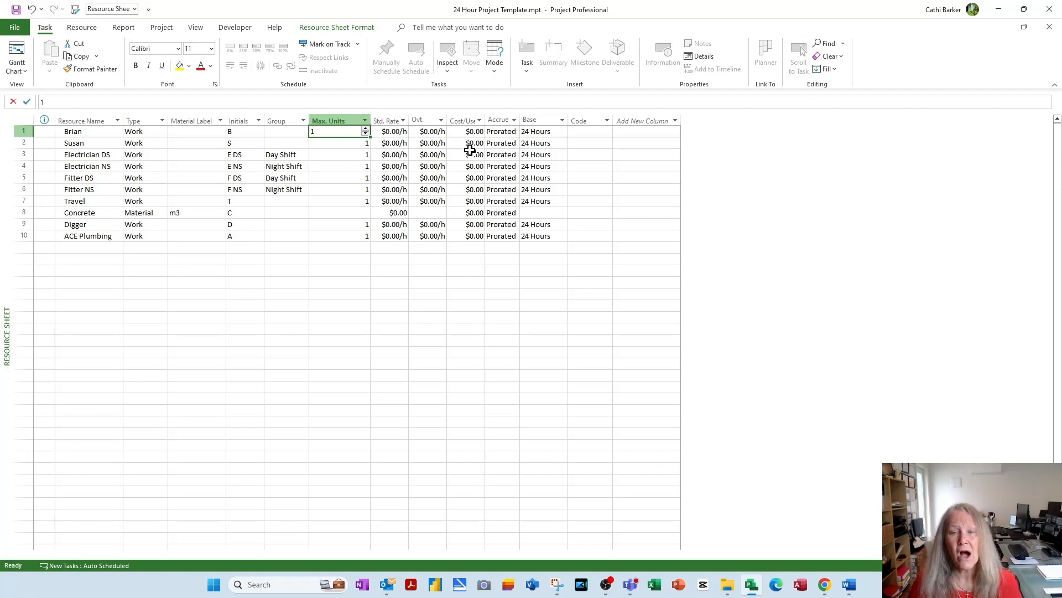
key("Down")
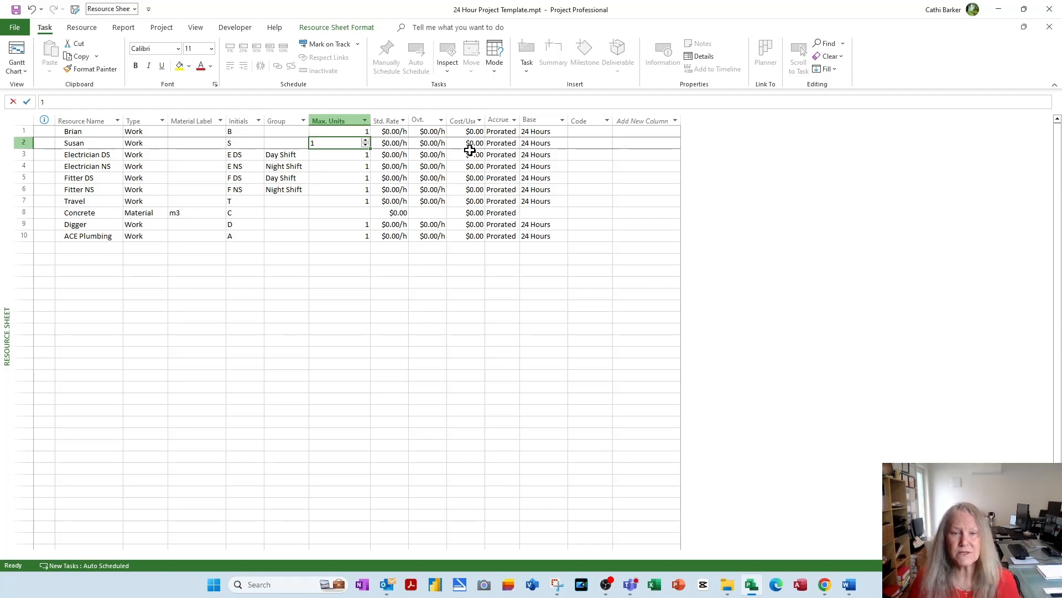
key("Down")
type("10")
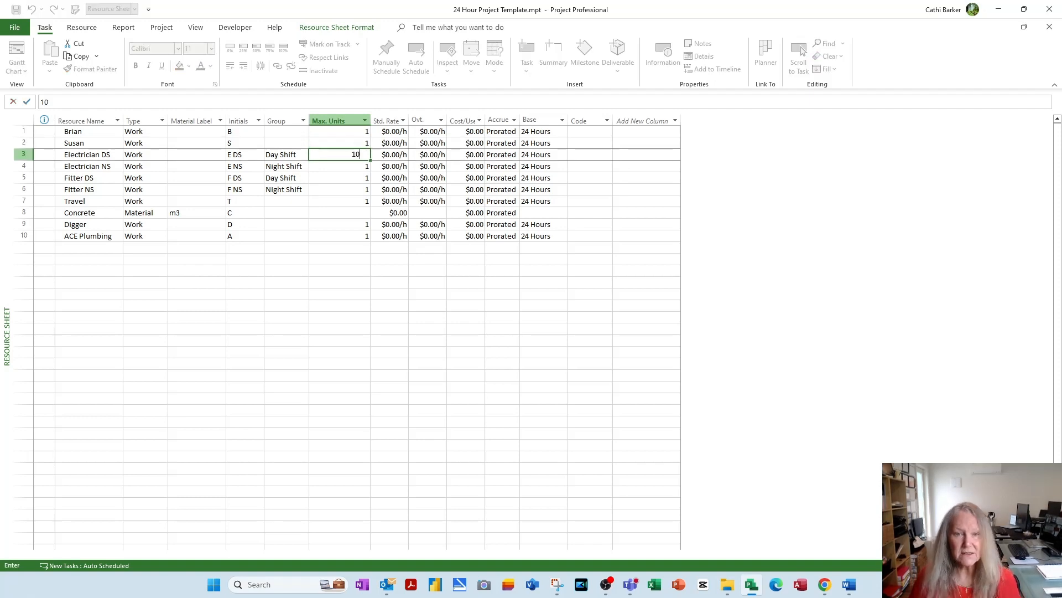
key("Return")
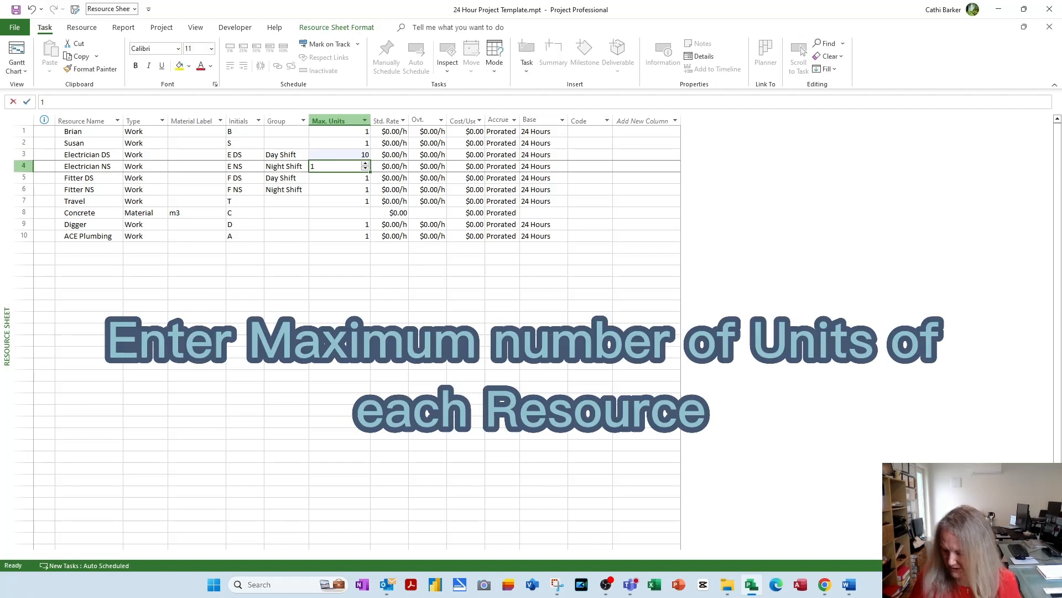
type("9")
key("Return")
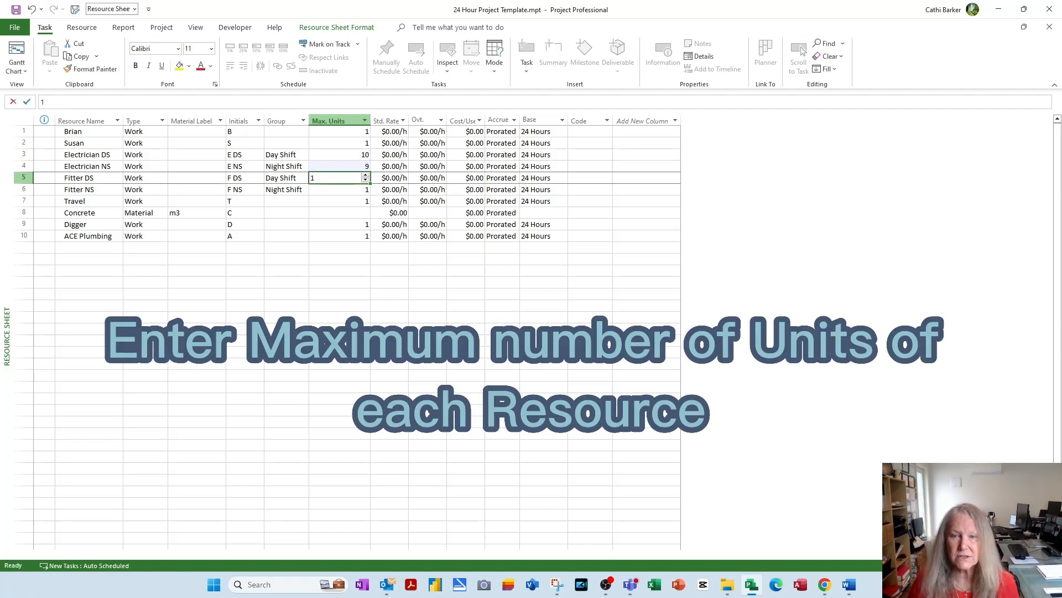
Set the maximum units to 8 for Fitter DS and 6 for Fitter NS.
type("8")
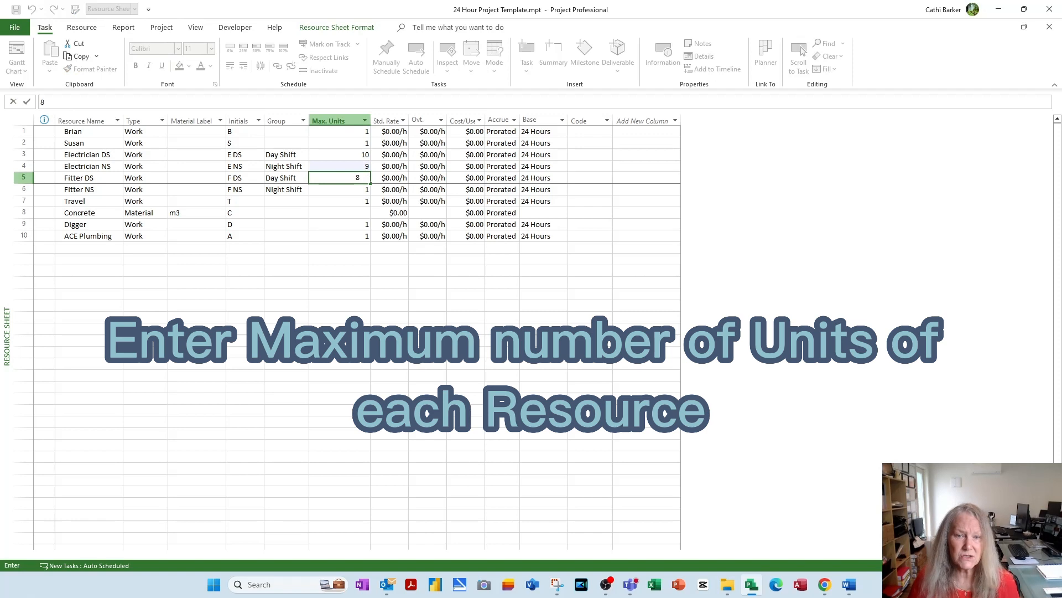
key("Return")
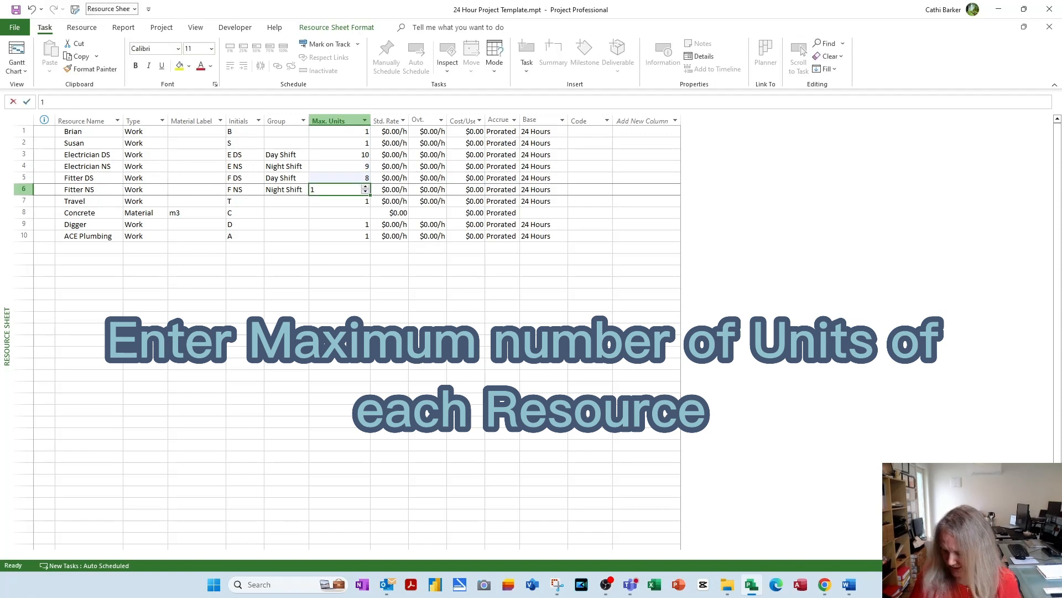
type("6")
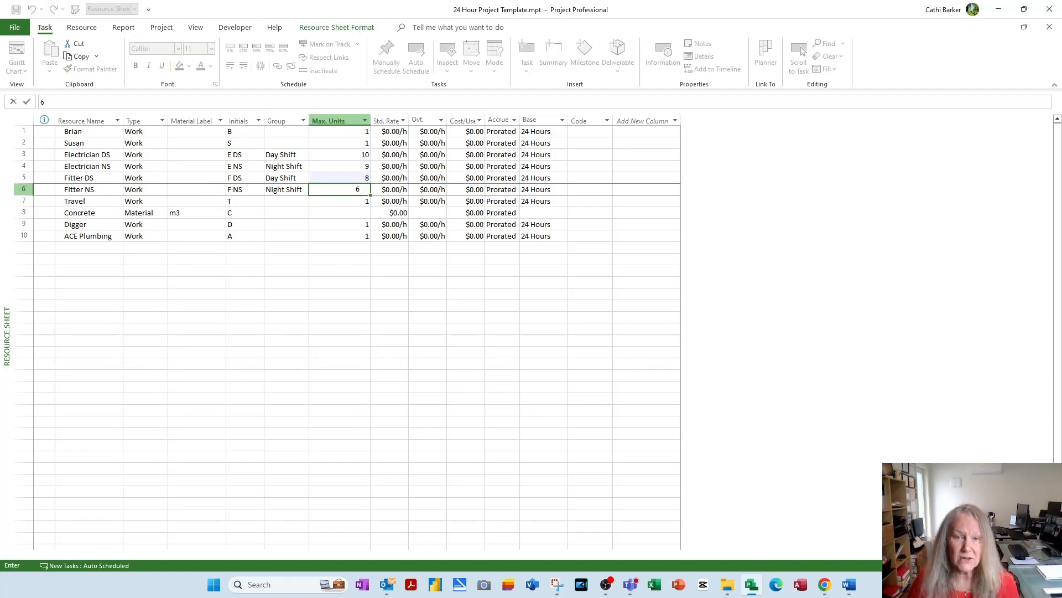
key("Return")
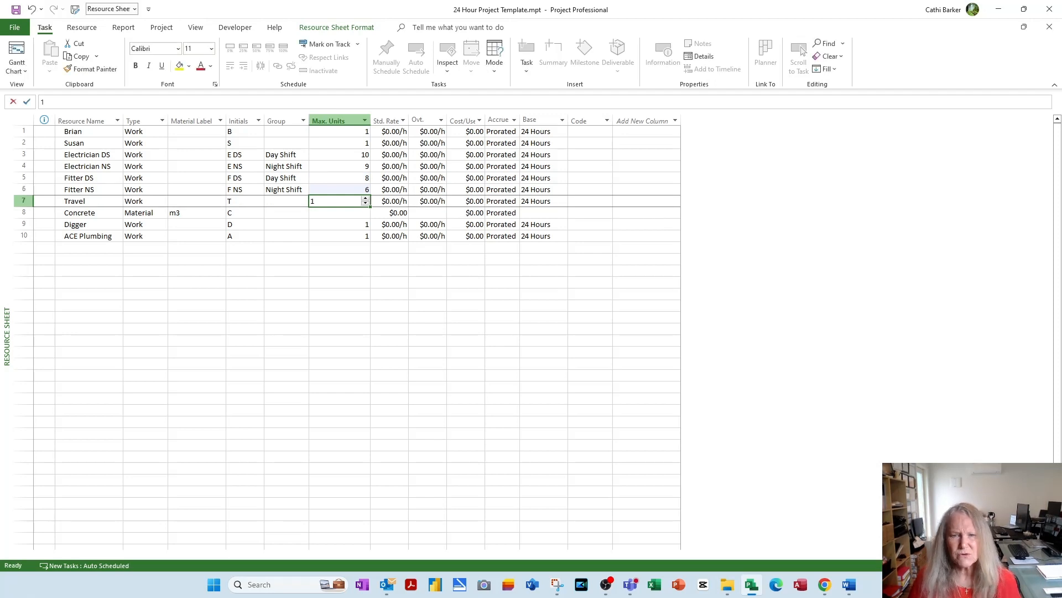
Set the maximum units of the Digger resource to 2, leaving Travel and Concrete as they are.
key("Return")
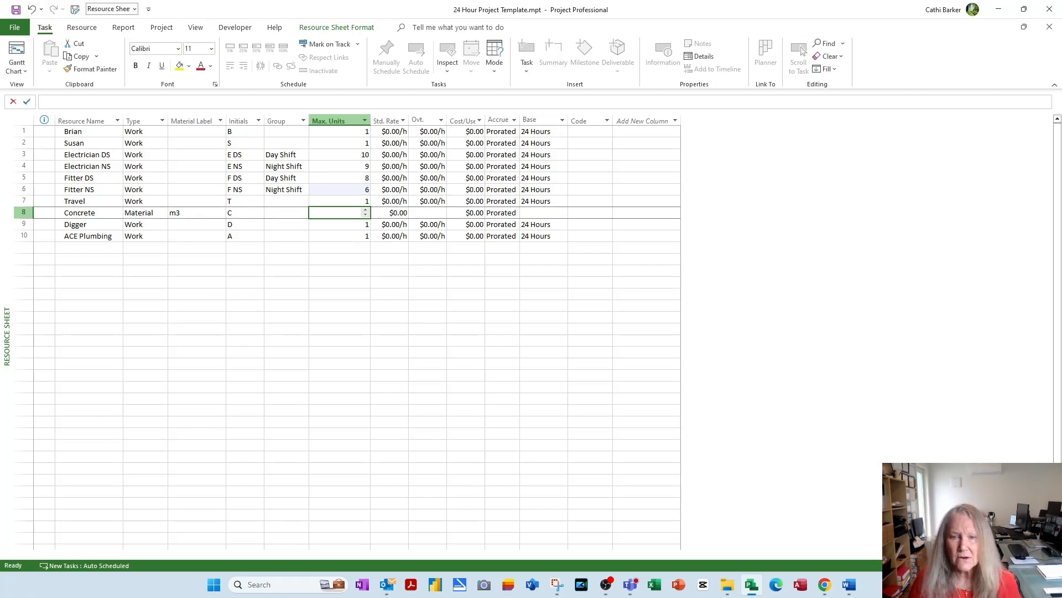
key("Return")
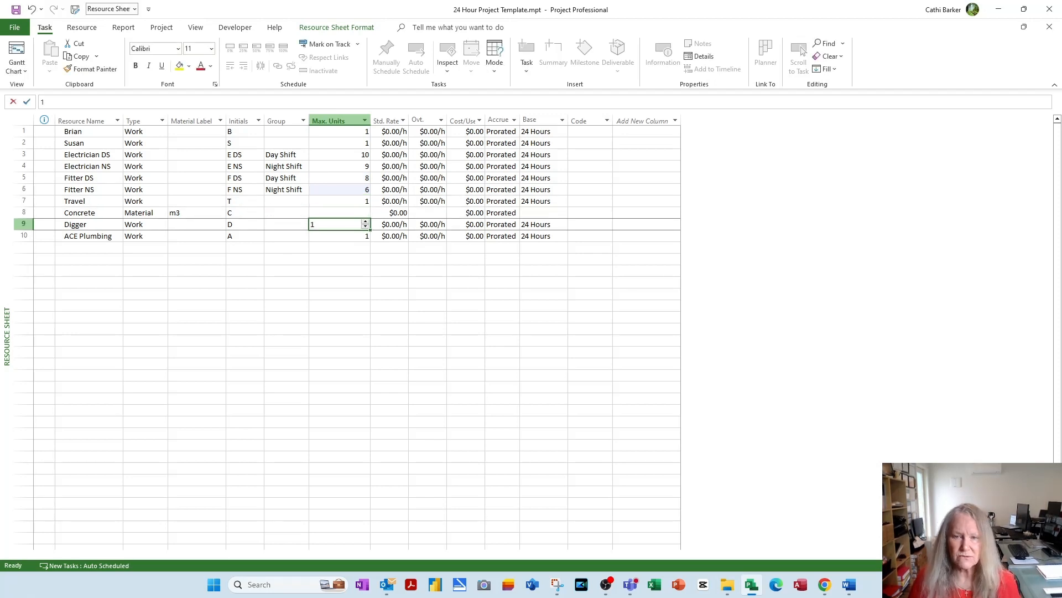
type("2")
key("Return")
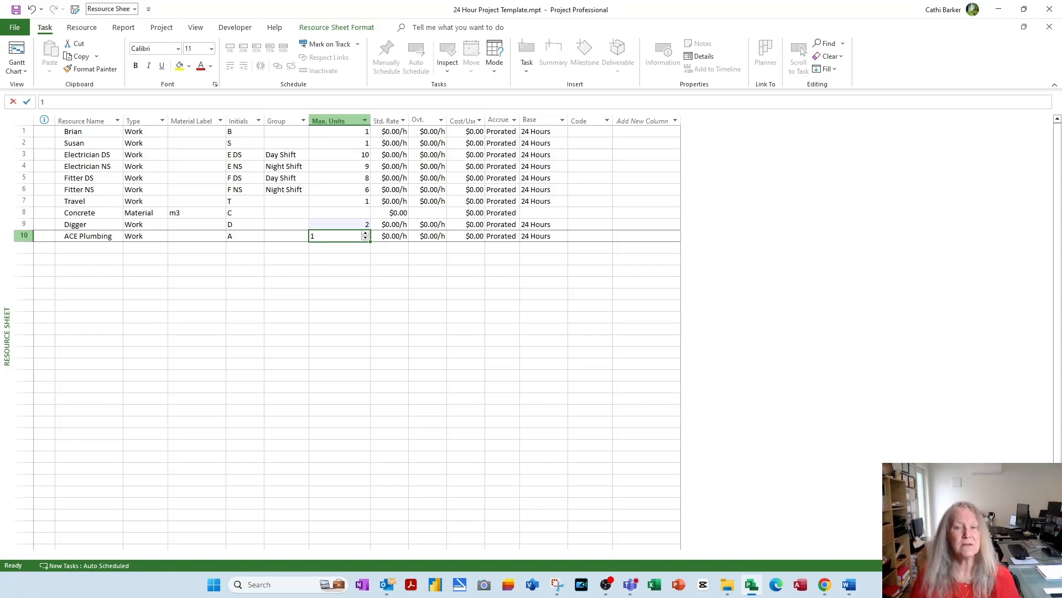
Enter a standard rate of 100000/y for the individual in row 1 and fit the Std. Rate column to its contents.
key("Up")
key("Up")
key("Up")
key("Up")
key("Up")
key("Up")
key("Up")
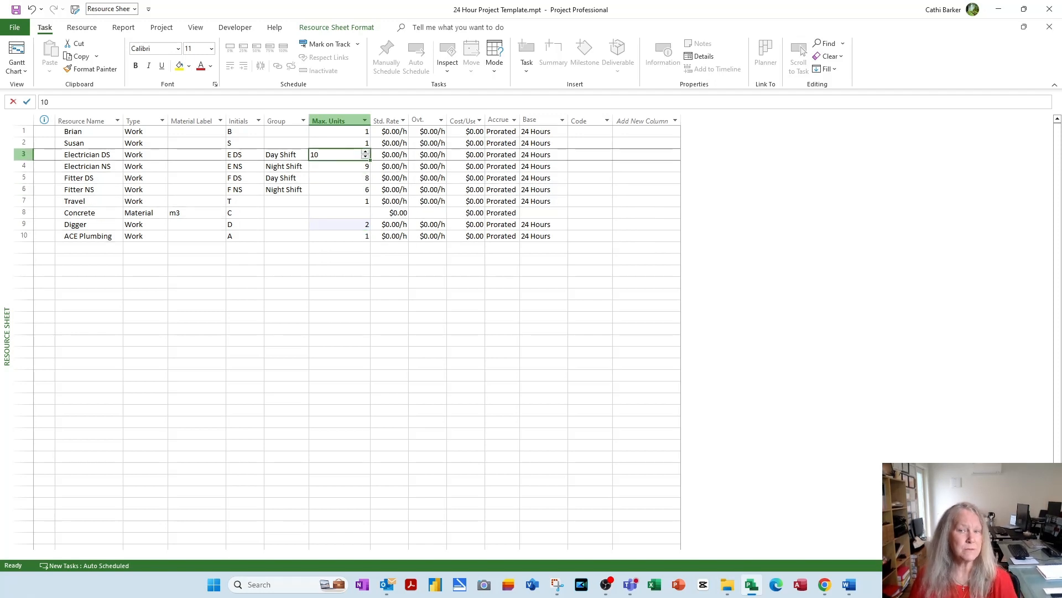
key("Up")
key("Up")
key("Right")
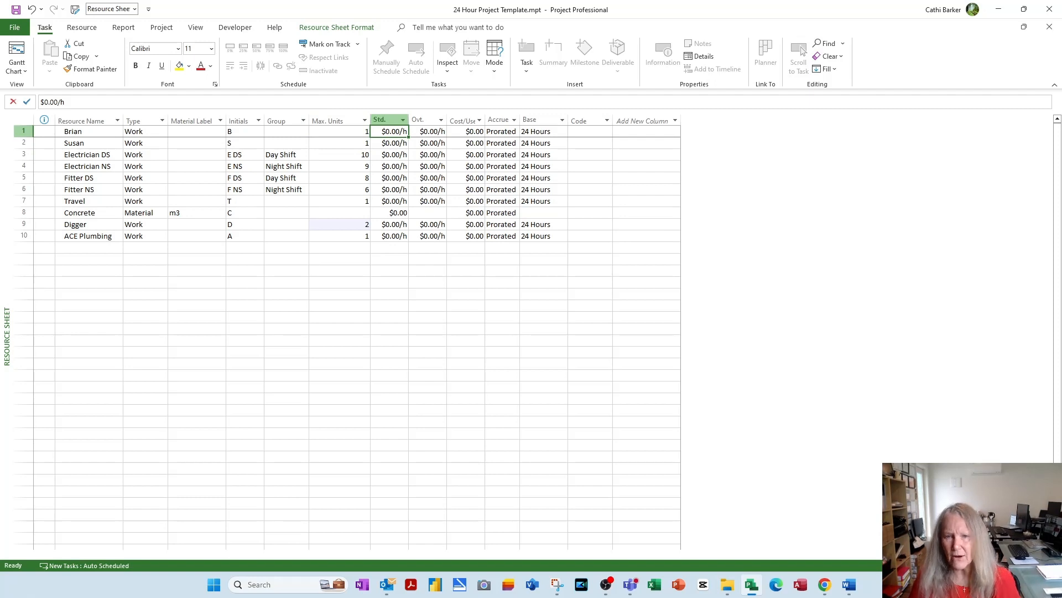
type("100000/y")
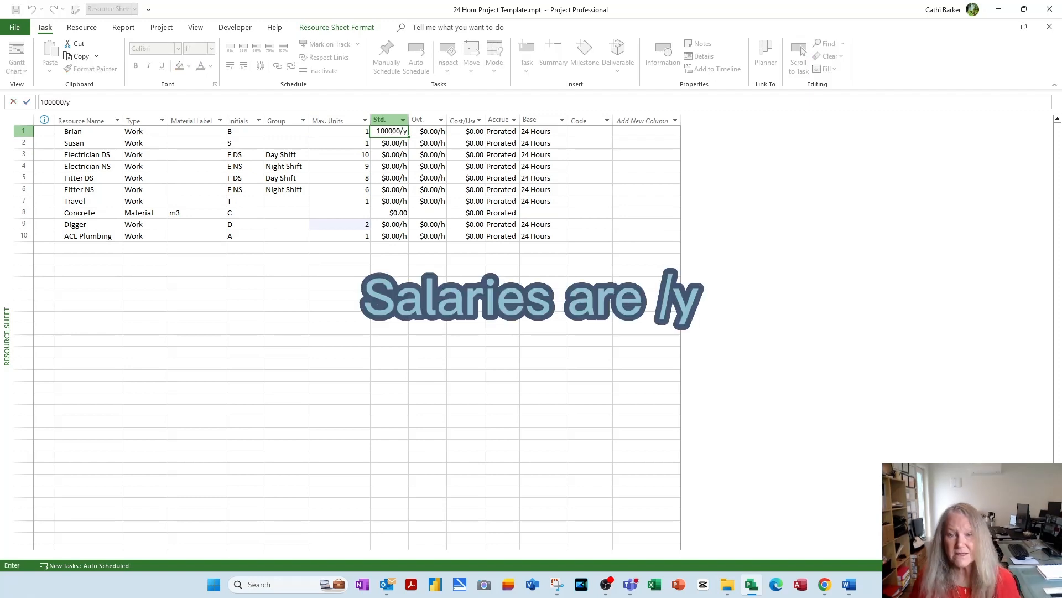
key("Return")
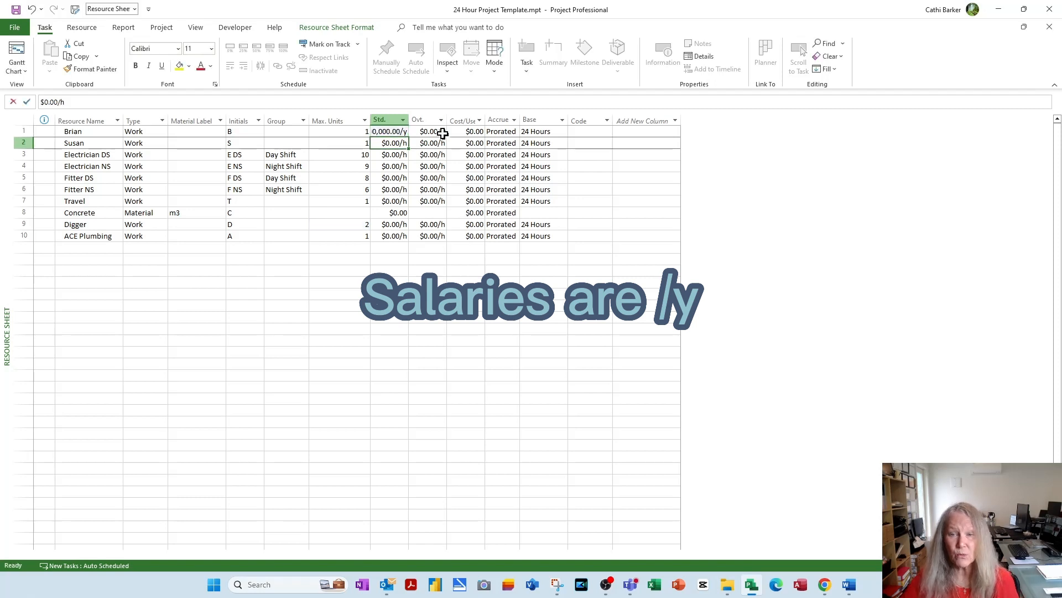
double_click(409, 120)
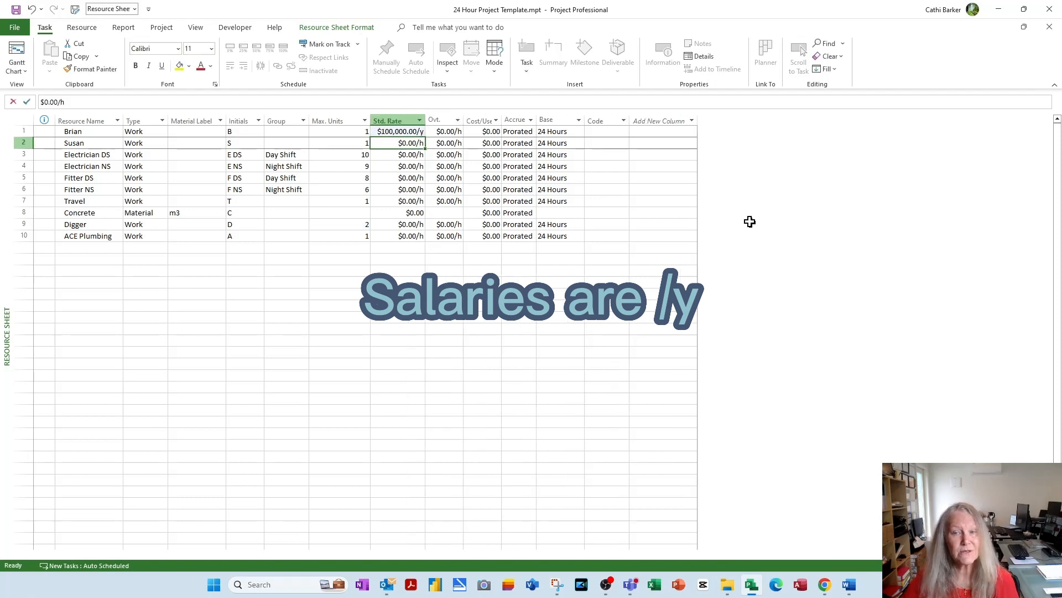
Enter a yearly standard rate of 105000/y for the individual in row 2.
type("105")
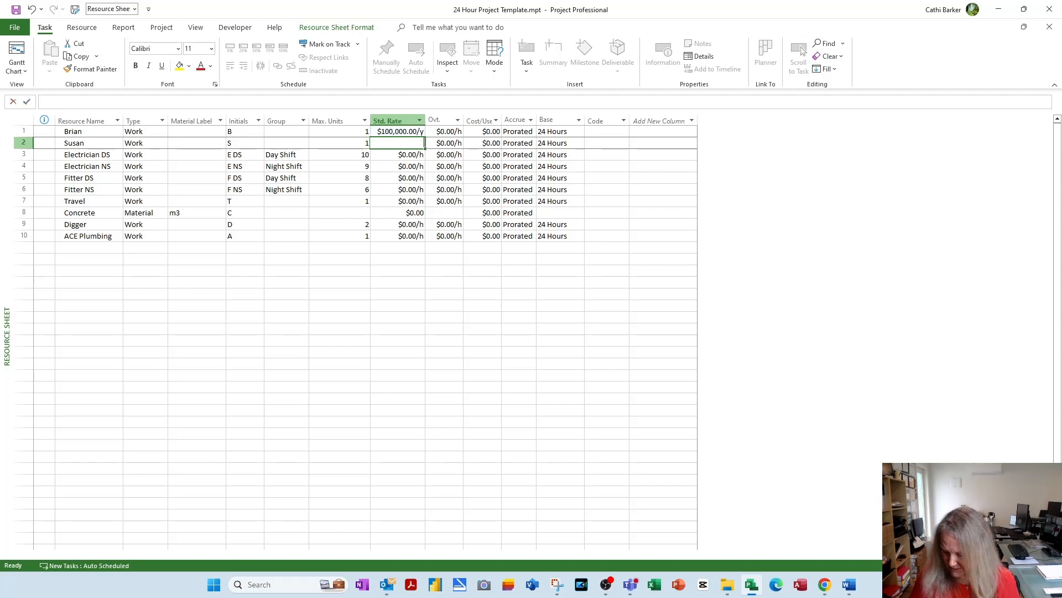
type("000/y")
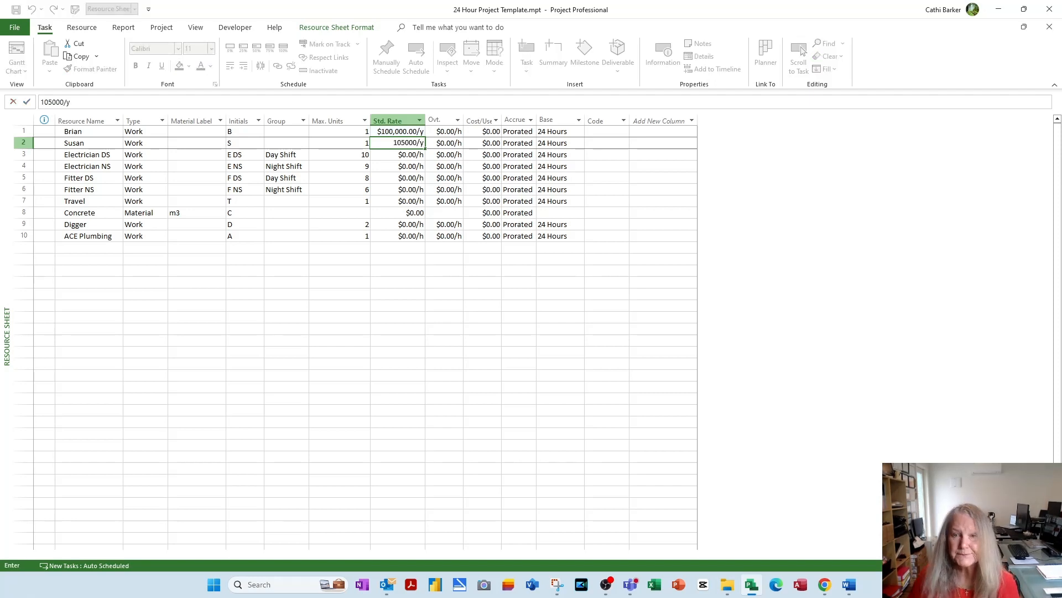
key("Return")
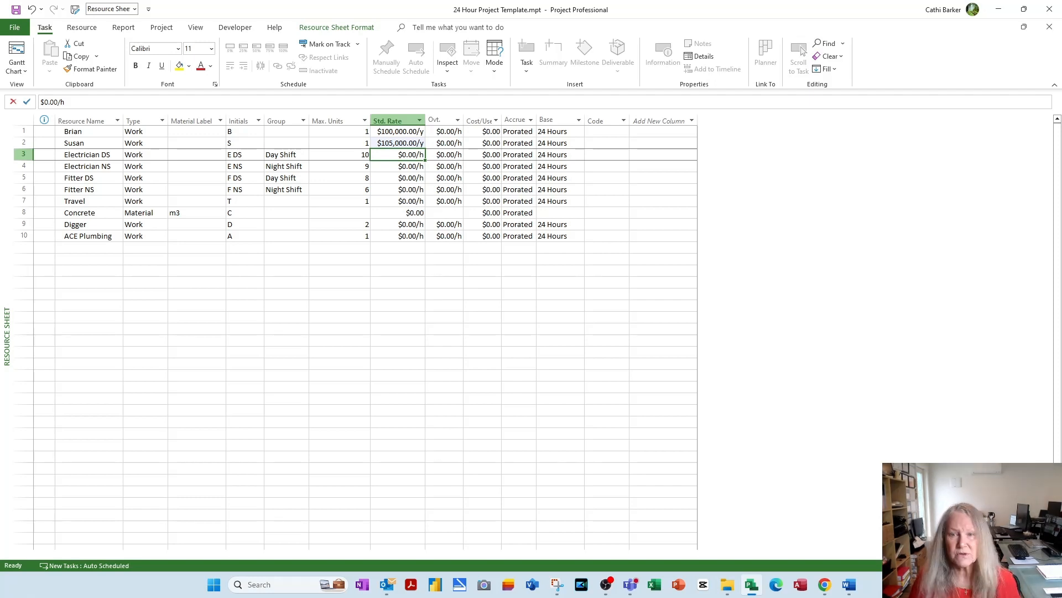
Set the hourly standard rate to 65 for Electrician DS and 75 for Electrician NS.
type("65")
key("Return")
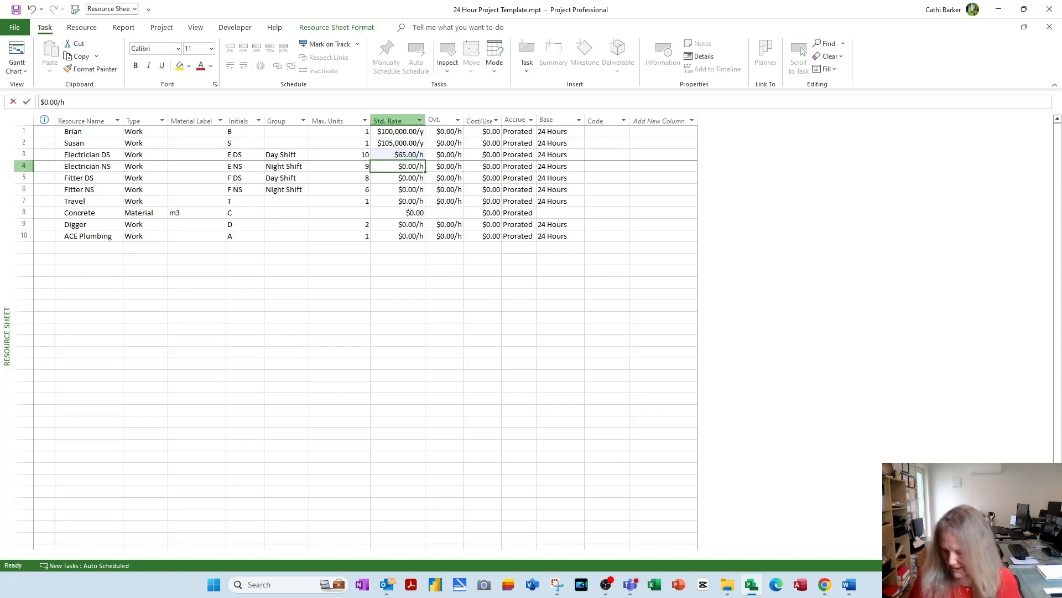
type("75")
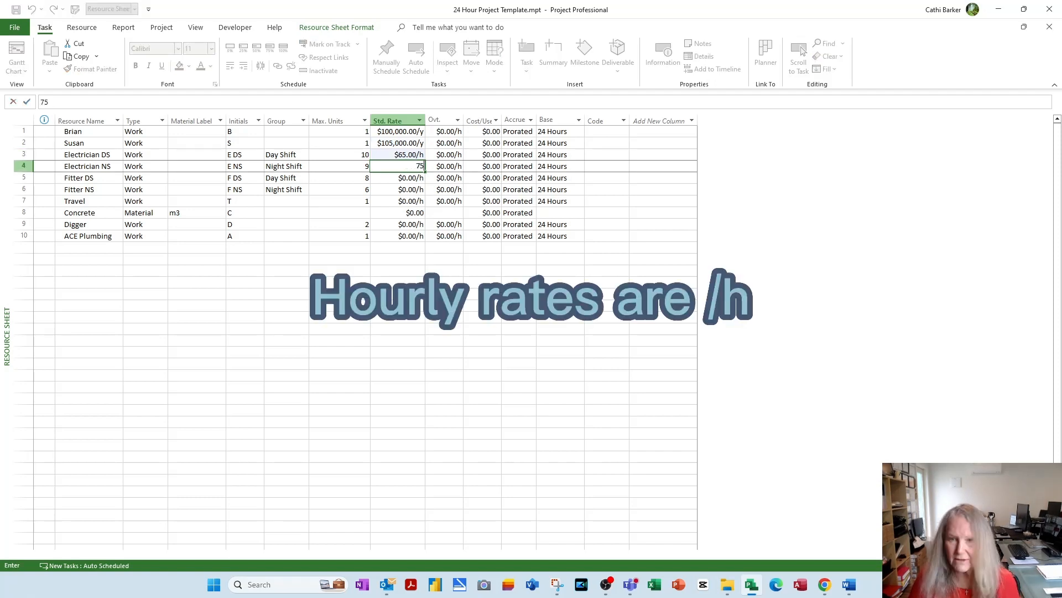
key("Return")
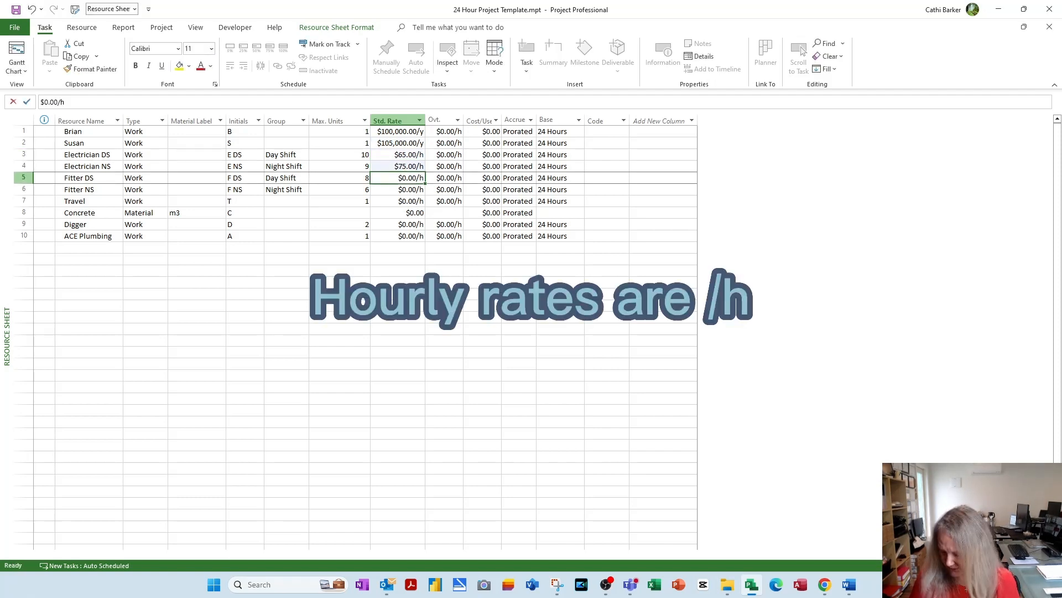
Set the hourly standard rate to 60 for Fitter DS and 70 for Fitter NS.
type("60")
key("Return")
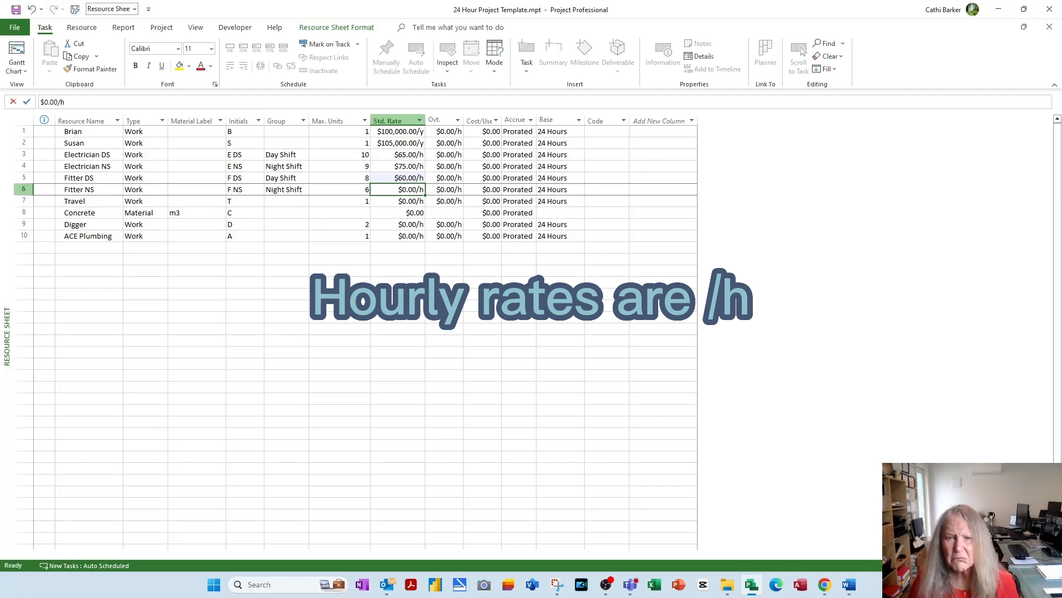
type("70")
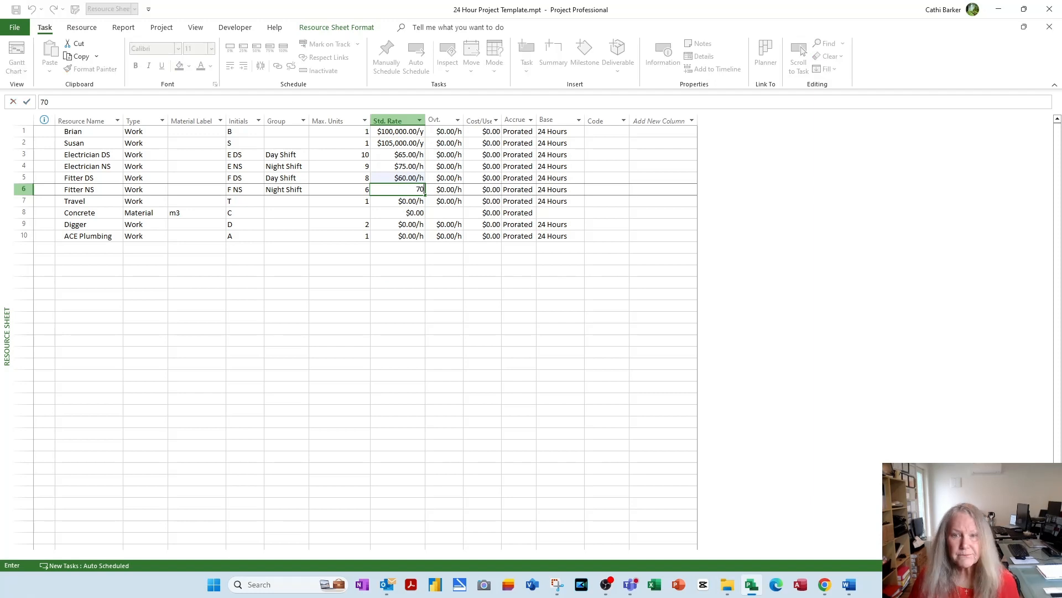
key("Up")
key("Down")
key("Down")
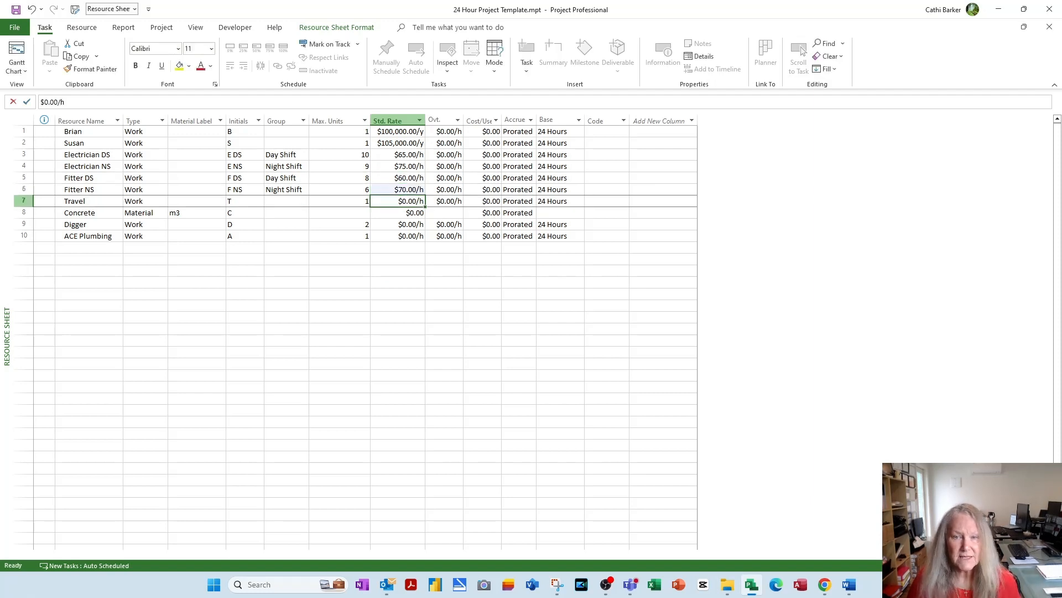
key("Up")
key("Up")
key("Up")
key("Down")
key("Down")
key("Down")
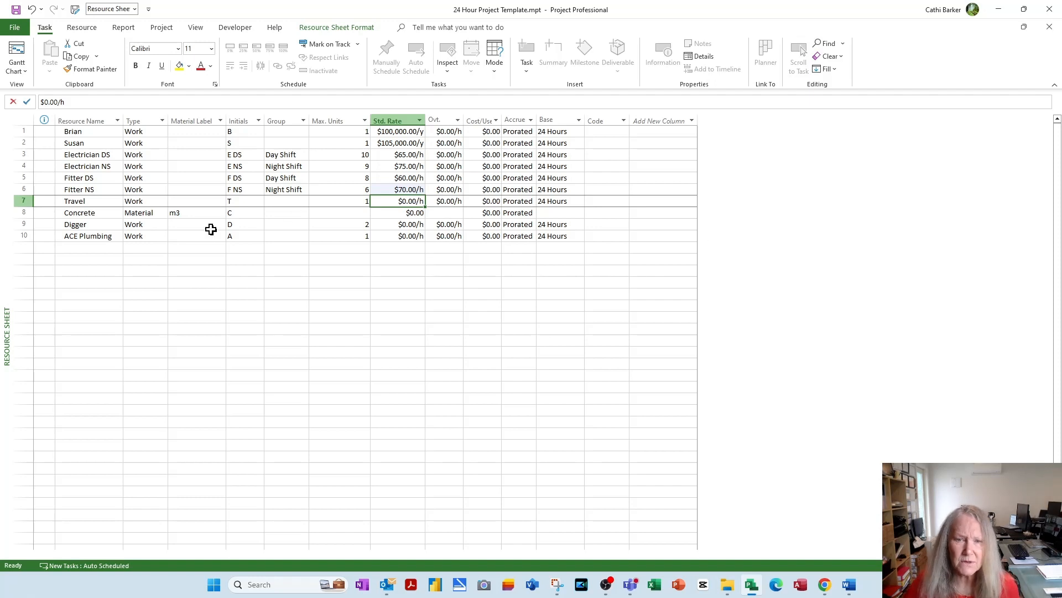
Change the resource type of Travel to Cost.
left_click(148, 201)
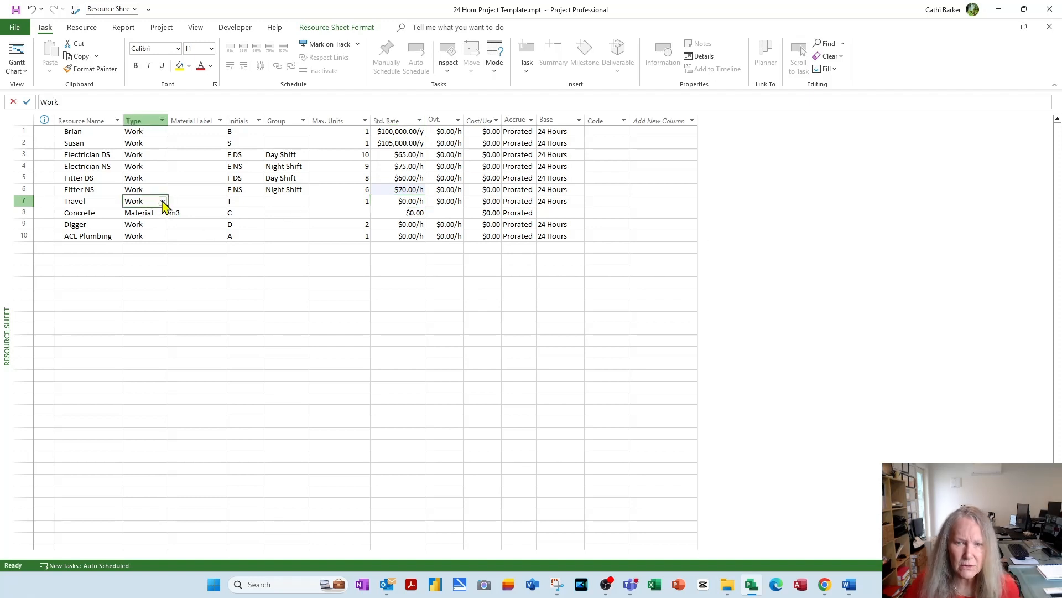
left_click(163, 204)
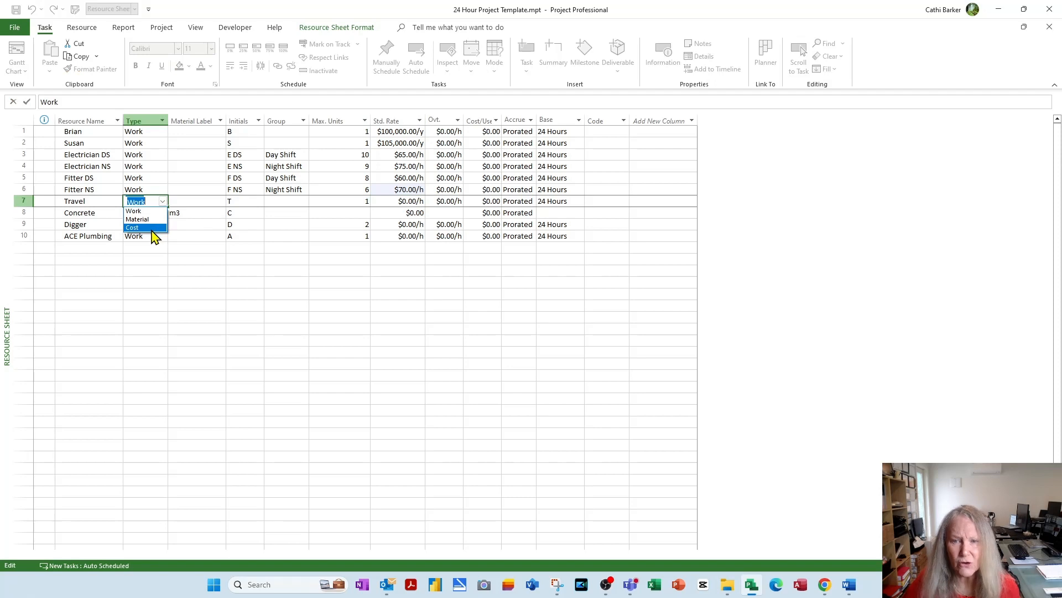
left_click(153, 229)
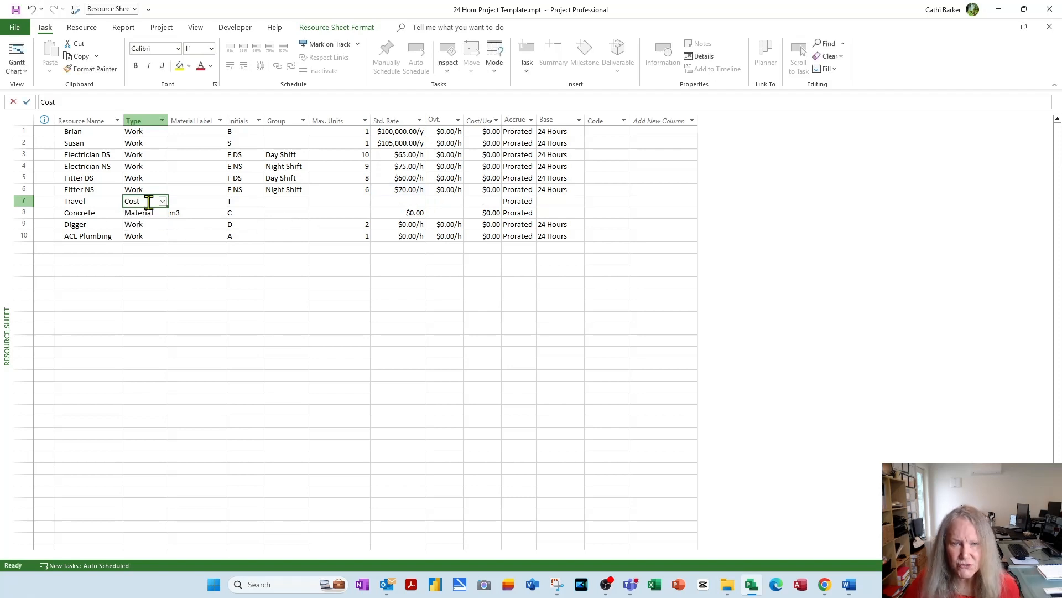
left_click(163, 202)
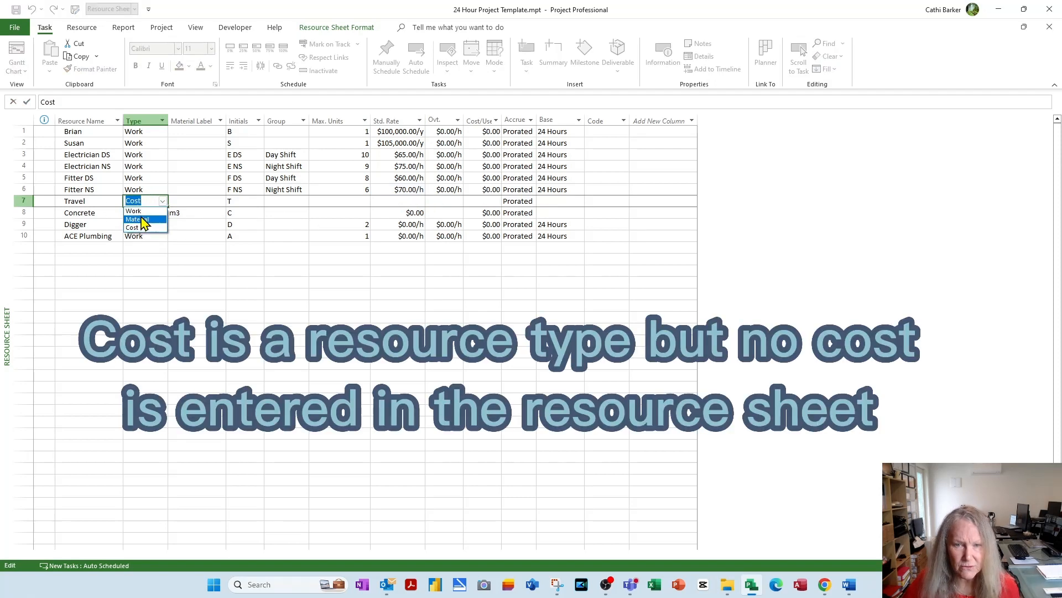
left_click(163, 202)
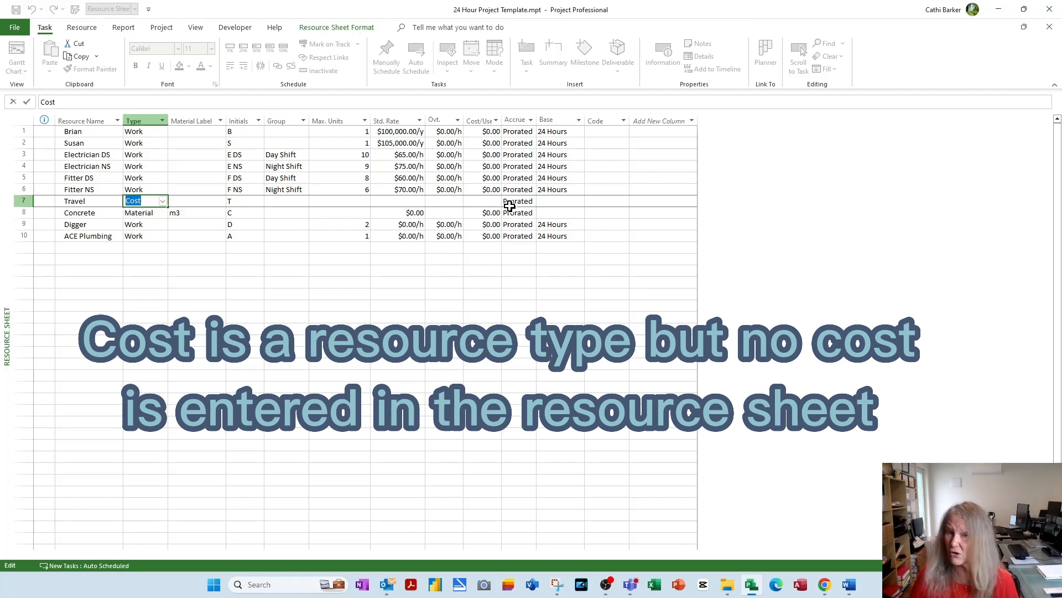
Set the standard rate of the Concrete material to 250.
left_click(432, 215)
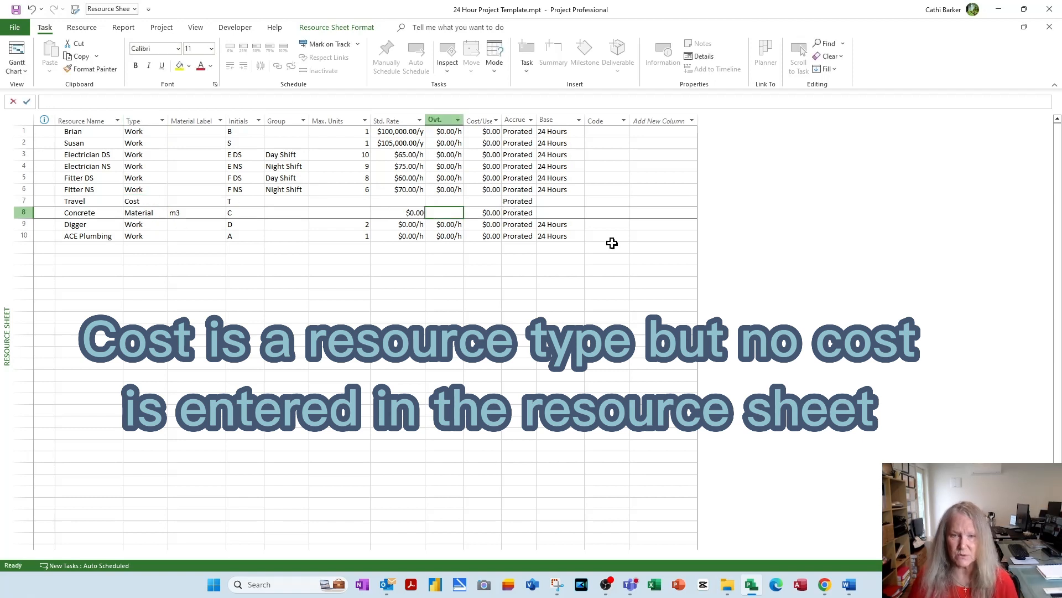
key("Left")
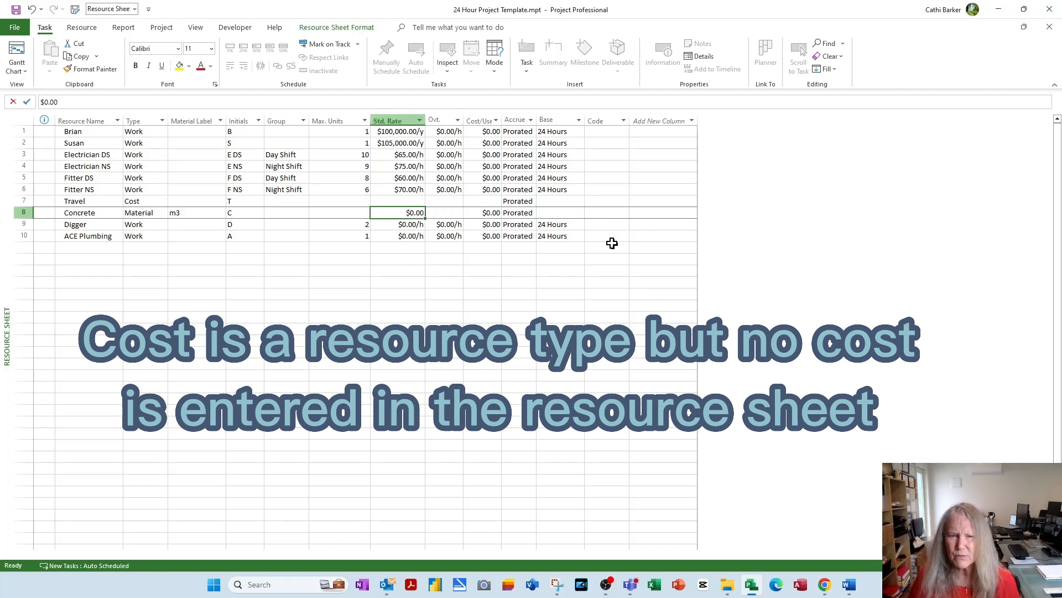
type("250")
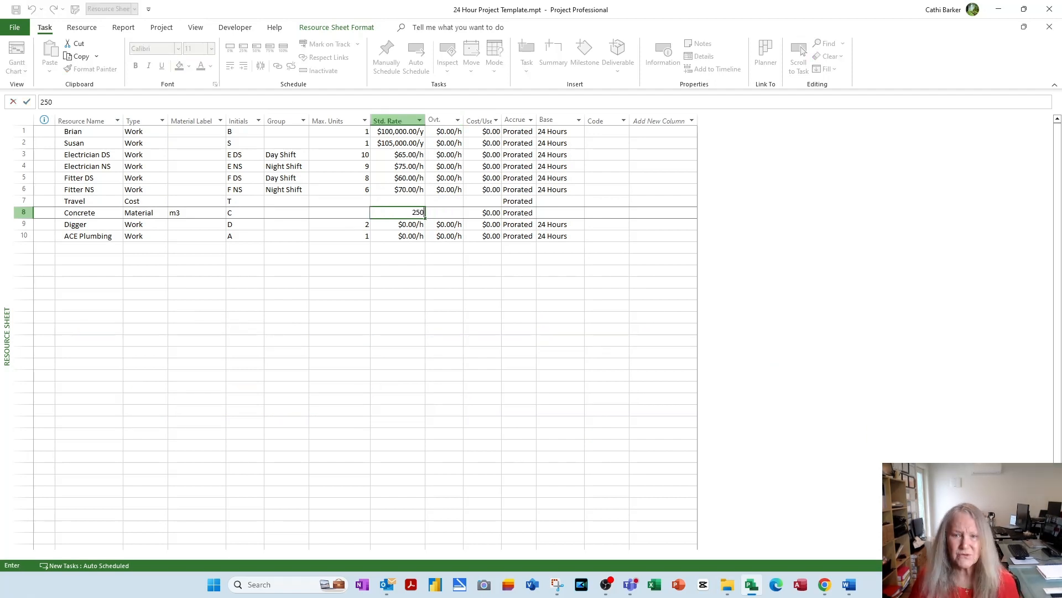
key("Return")
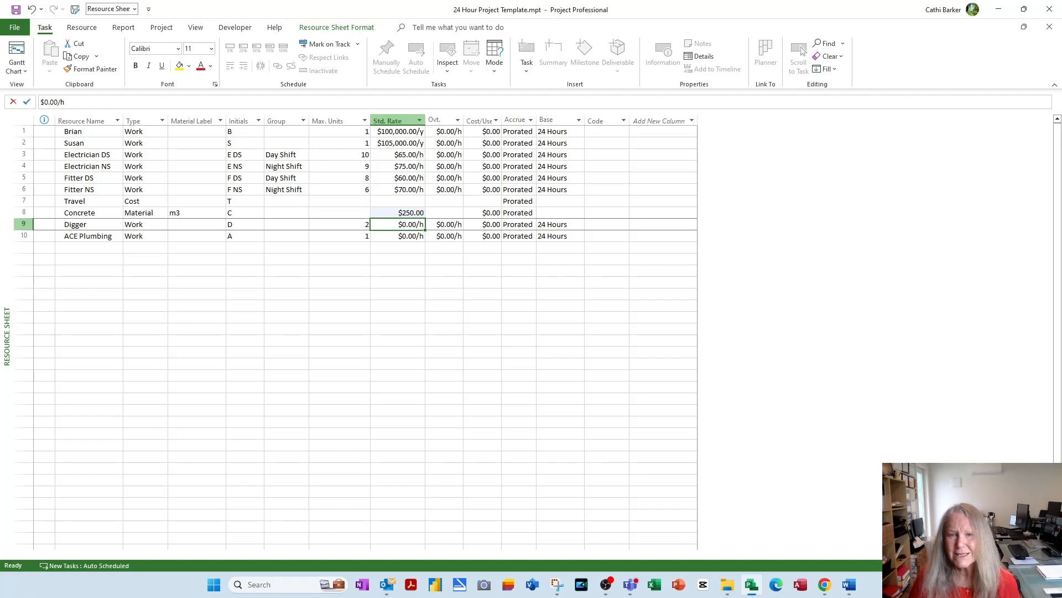
Set the cost per use of the Digger resource to 500.
key("Right")
key("Right")
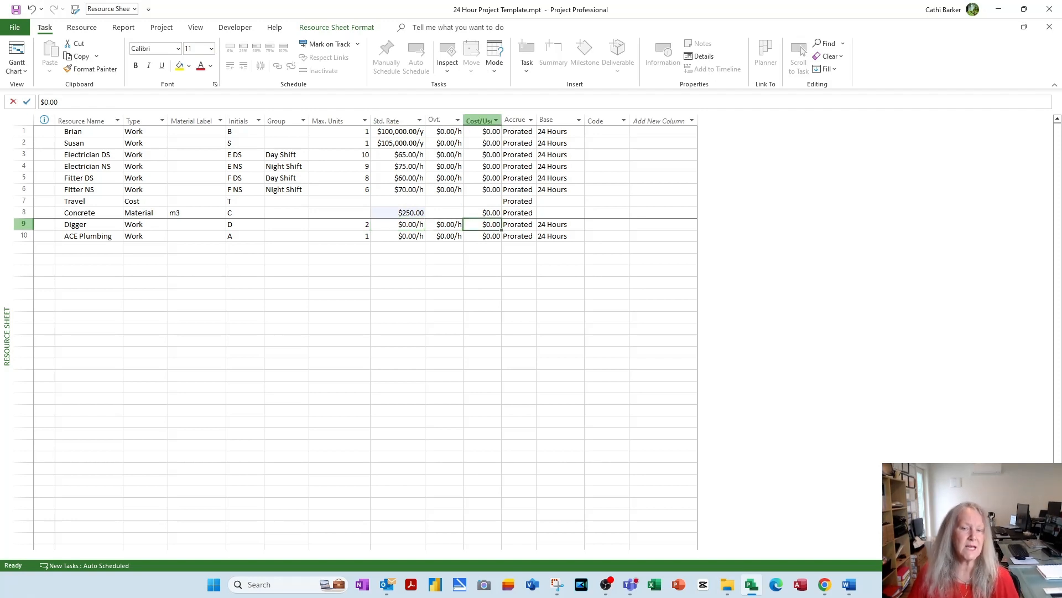
type("500")
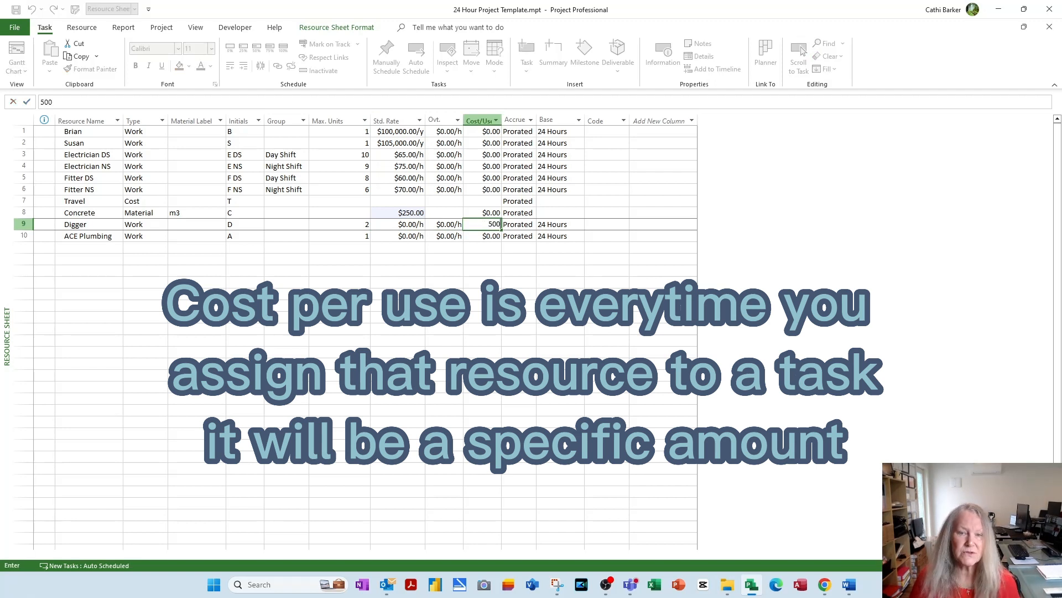
key("Return")
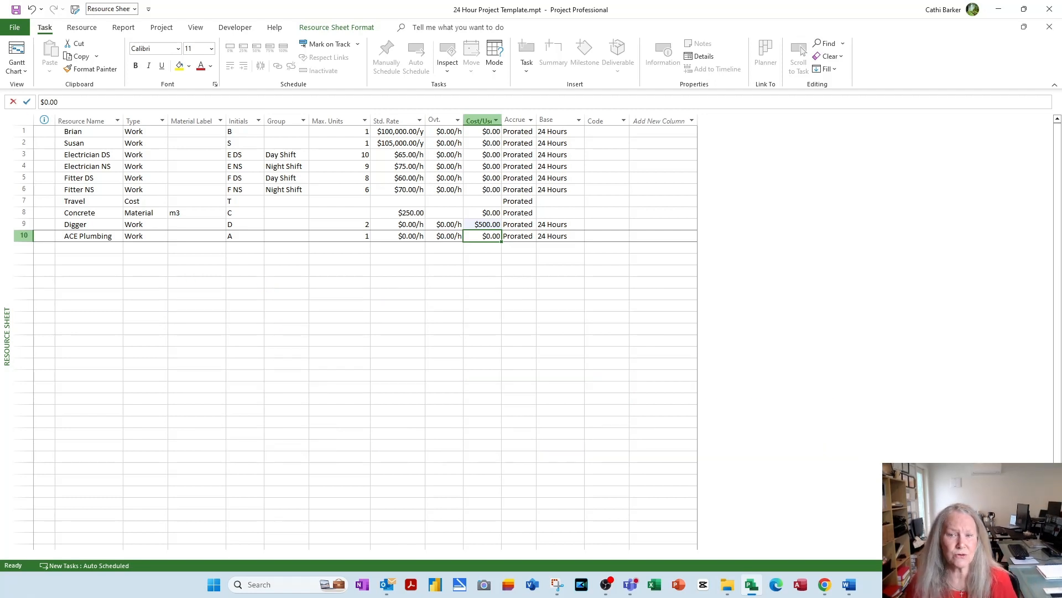
Set the hourly overtime rate to 100 for Electrician DS and 120 for Electrician NS.
key("Up")
key("Up")
key("Up")
key("Up")
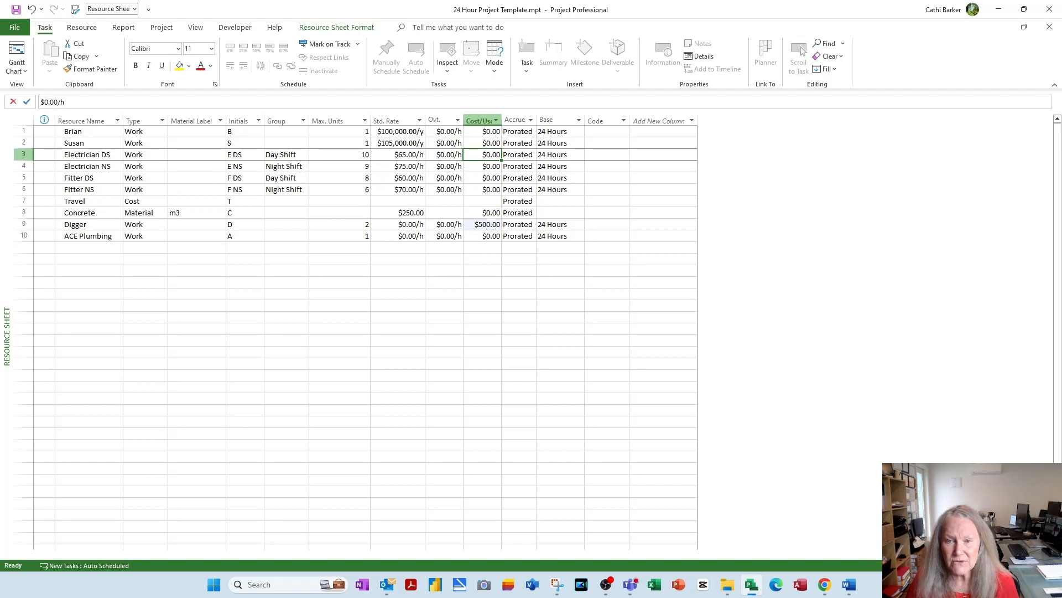
key("Left")
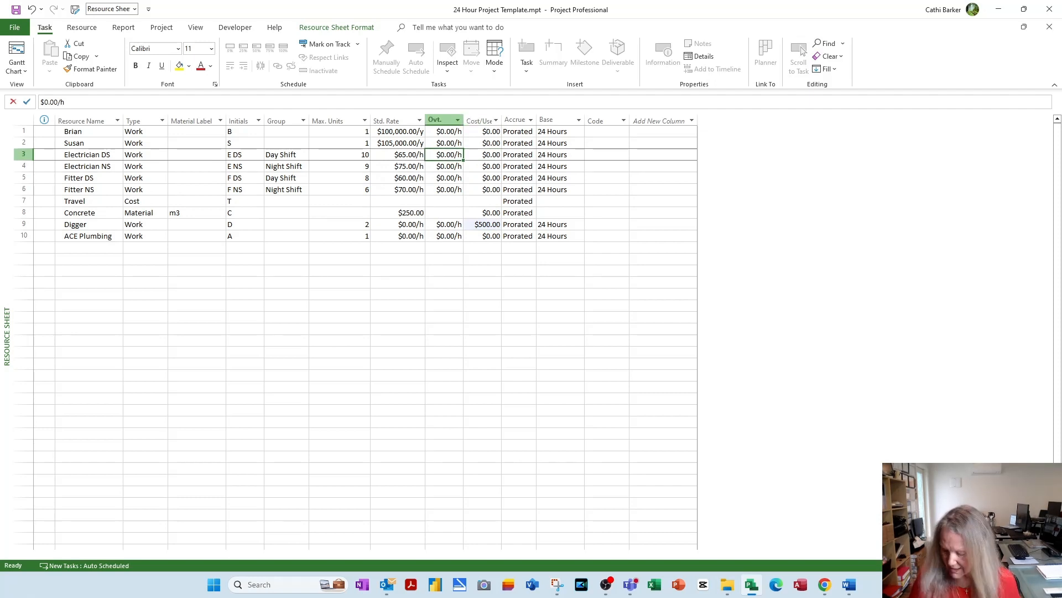
type("100")
key("Return")
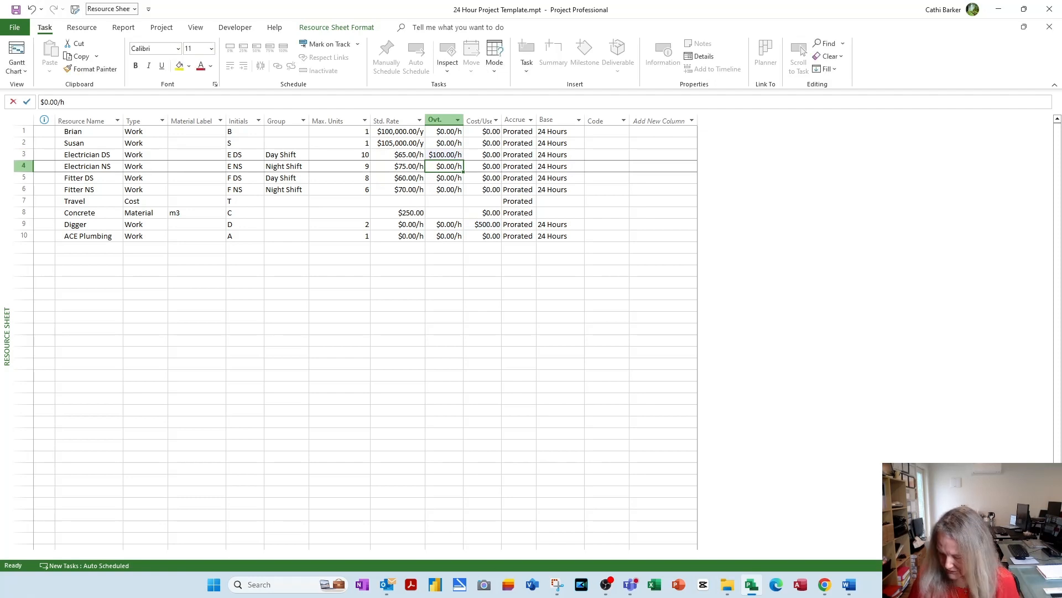
type("120")
key("Return")
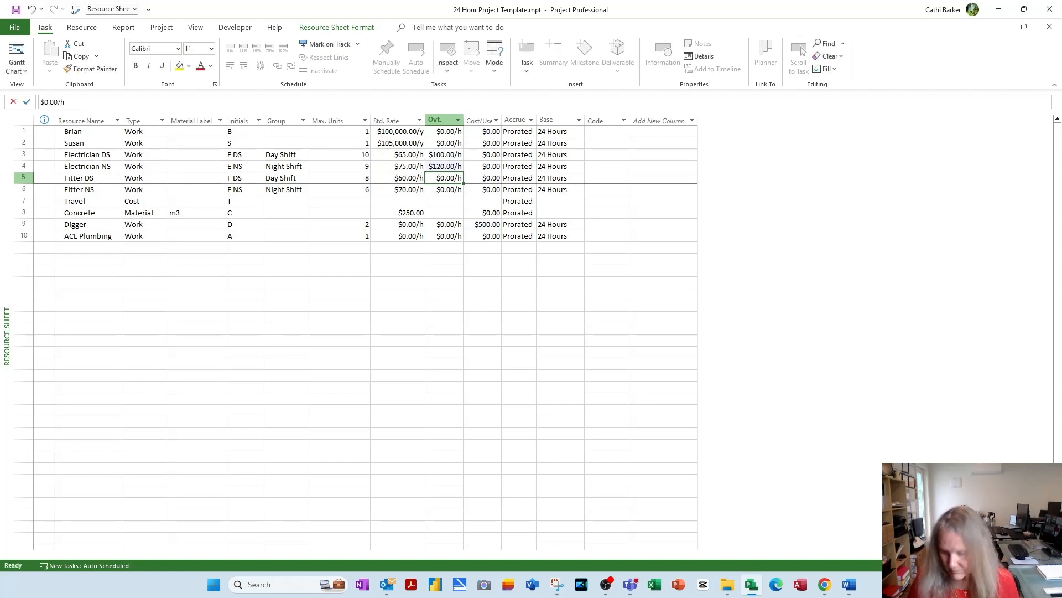
Set the hourly overtime rate to 100 for Fitter DS and 120 for Fitter NS.
type("100")
key("Return")
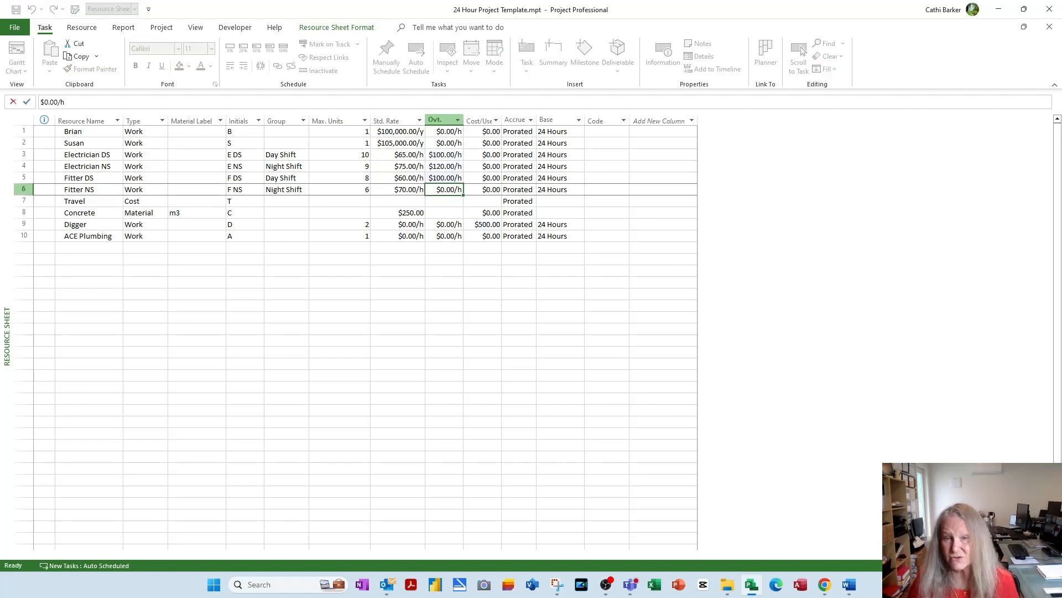
type("120")
key("Return")
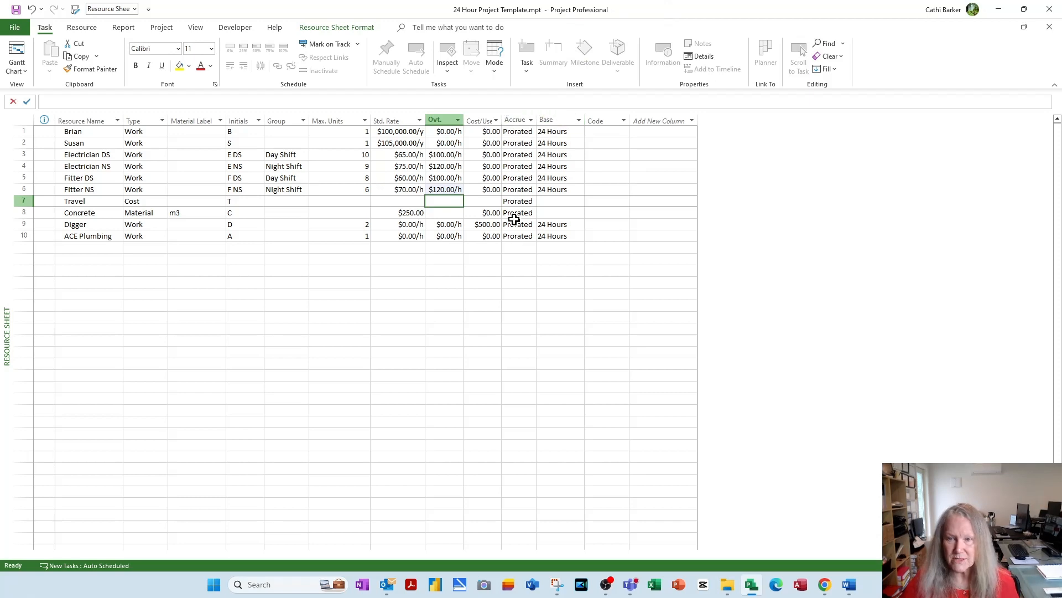
Choose Prorated as the cost accrual method for the individual in row 1.
left_click(524, 131)
left_click(531, 132)
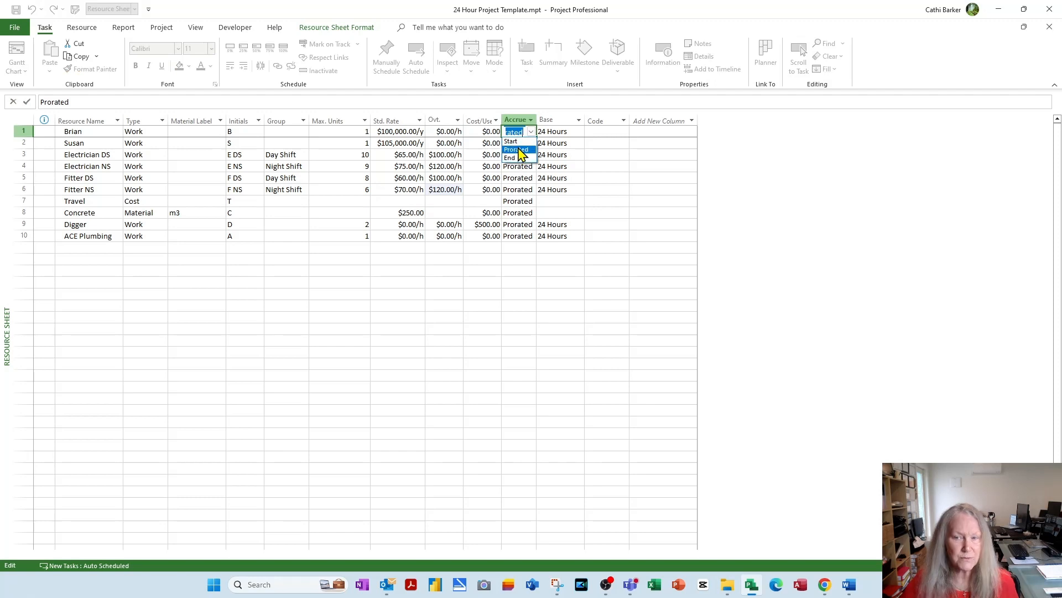
left_click(522, 150)
Widen the Base Calendar column enough to show its full heading.
left_click(573, 133)
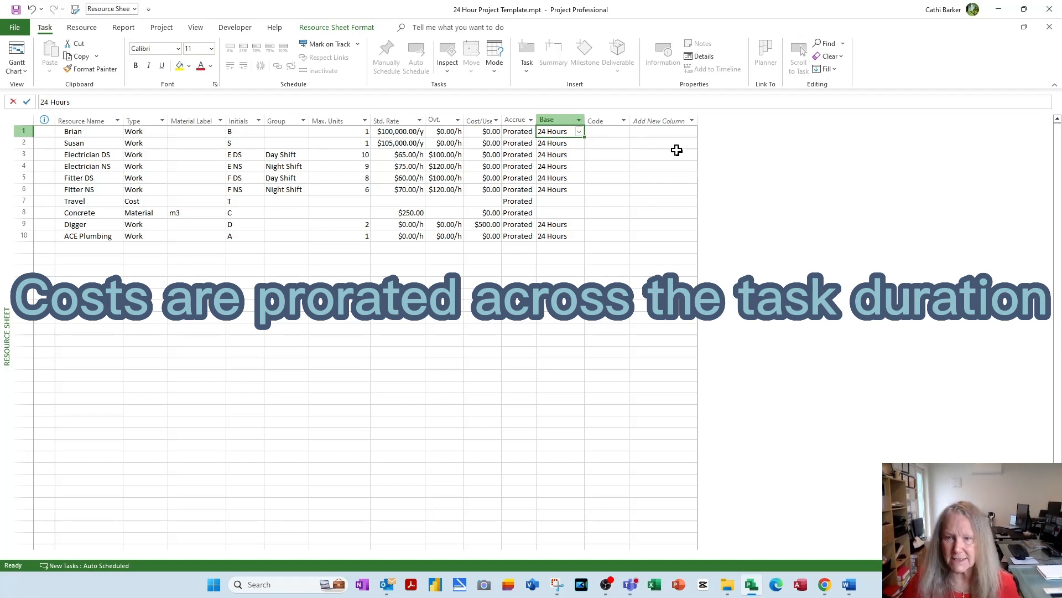
left_click_drag(585, 120, 620, 117)
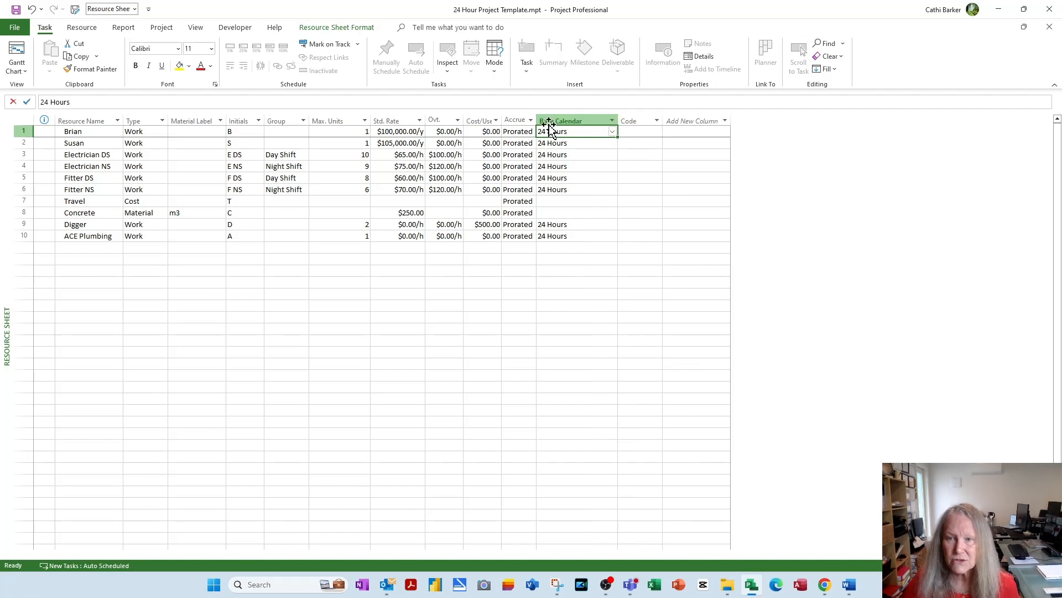
left_click(573, 142)
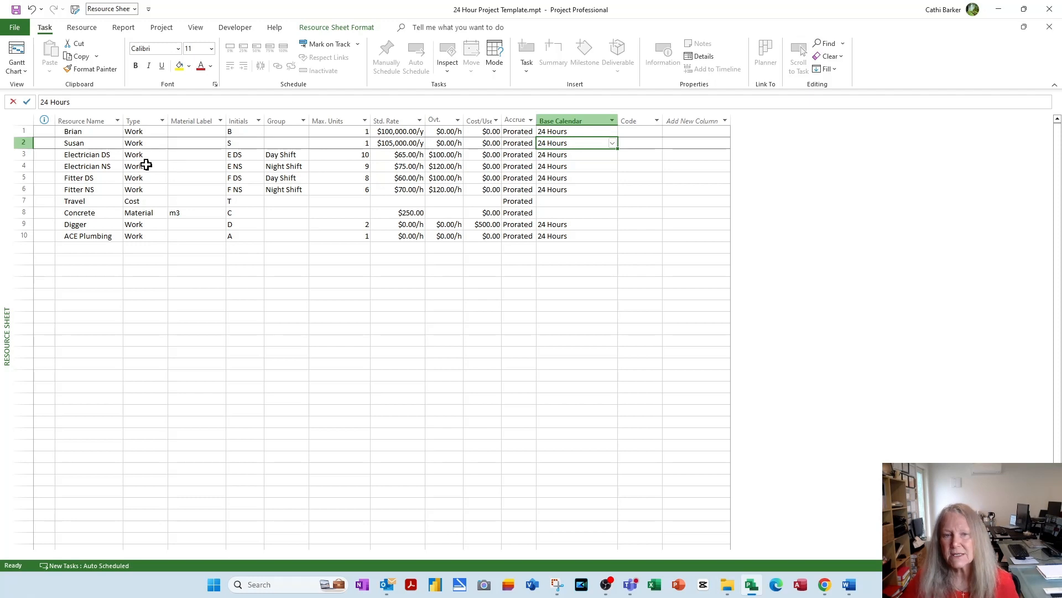
Open the default work week details in the resource calendar of the individual in row 2.
double_click(96, 142)
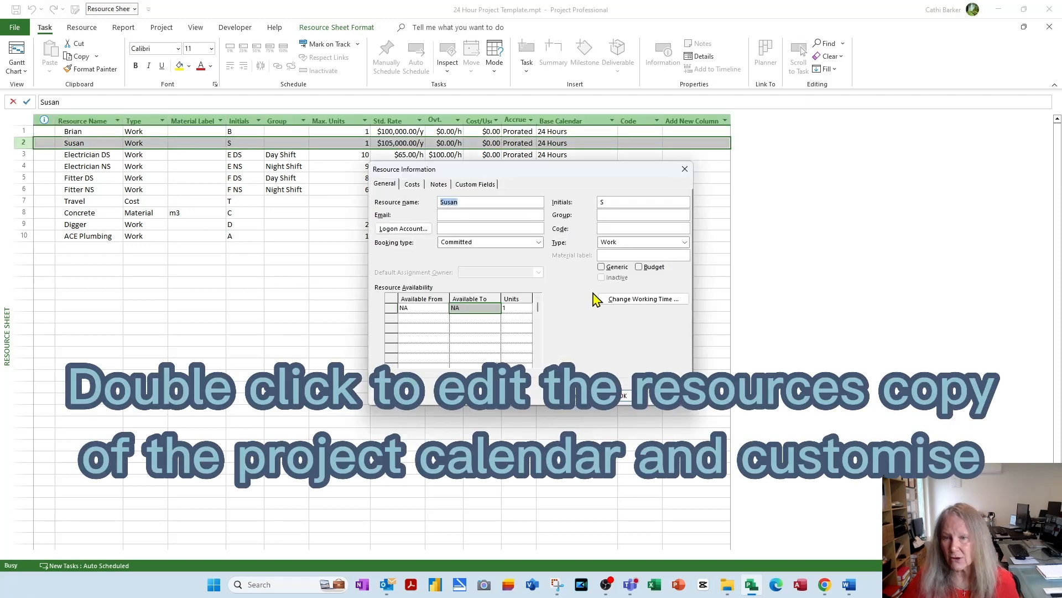
left_click(640, 300)
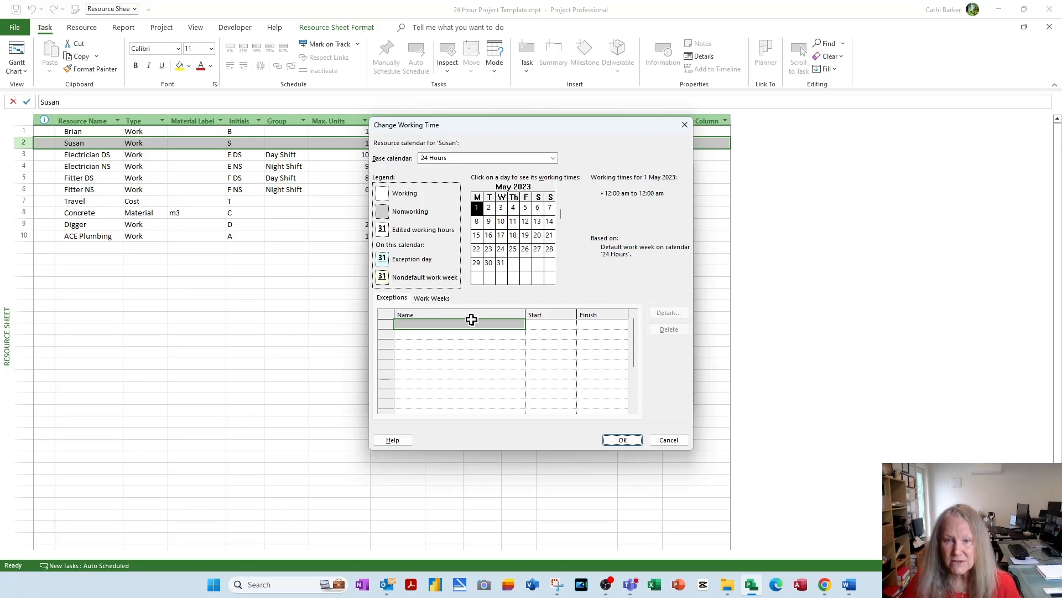
left_click(437, 299)
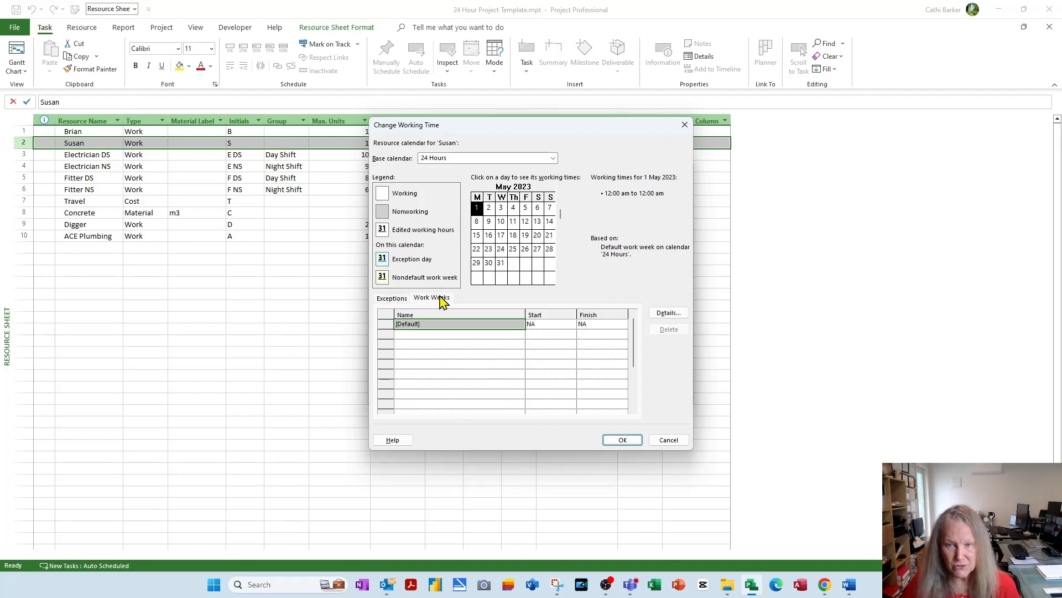
left_click(671, 314)
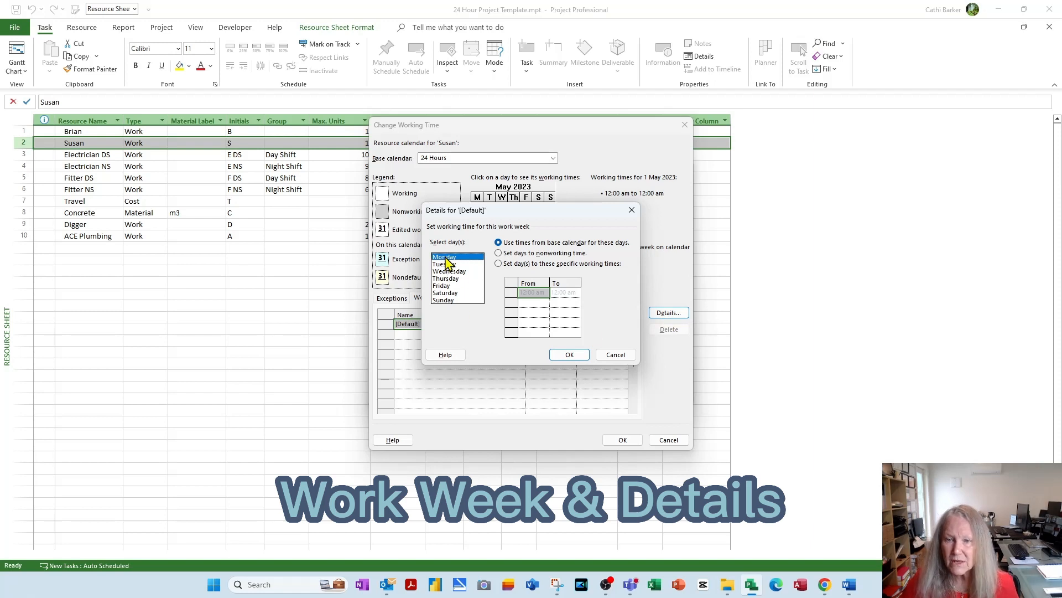
Give Monday to Friday specific working times in the row 2 individual's default work week, starting at 7:00 am.
left_click_drag(445, 258, 447, 287)
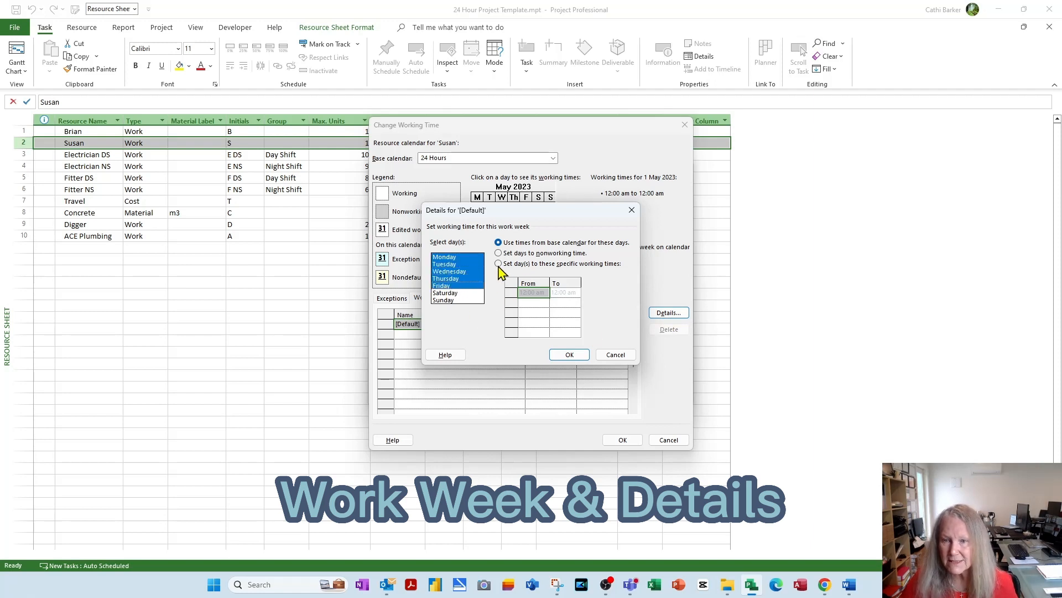
left_click(566, 264)
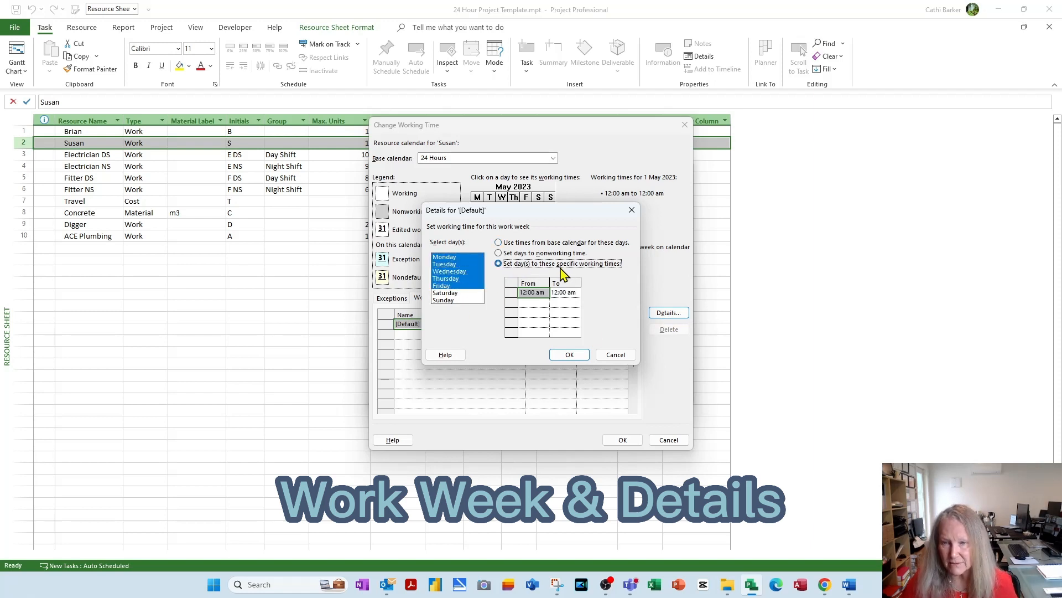
left_click(530, 292)
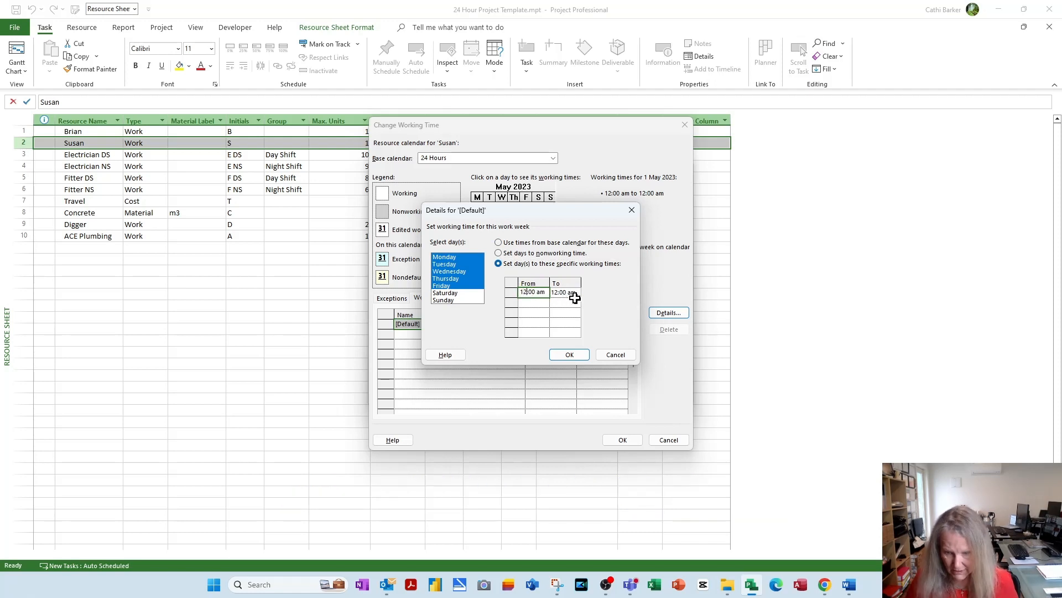
key("BackSpace")
key("BackSpace")
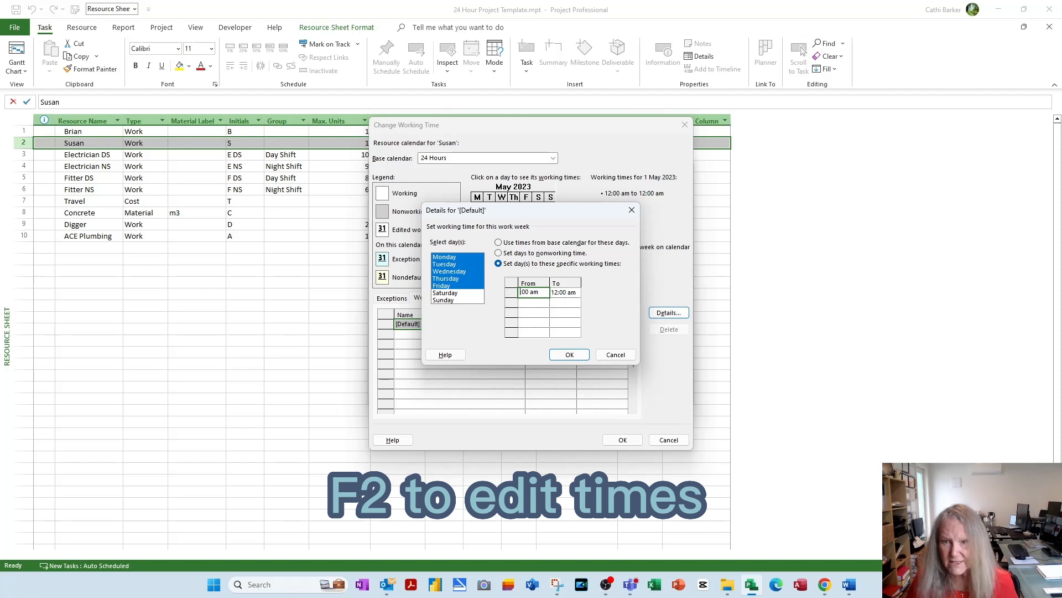
left_click(565, 294)
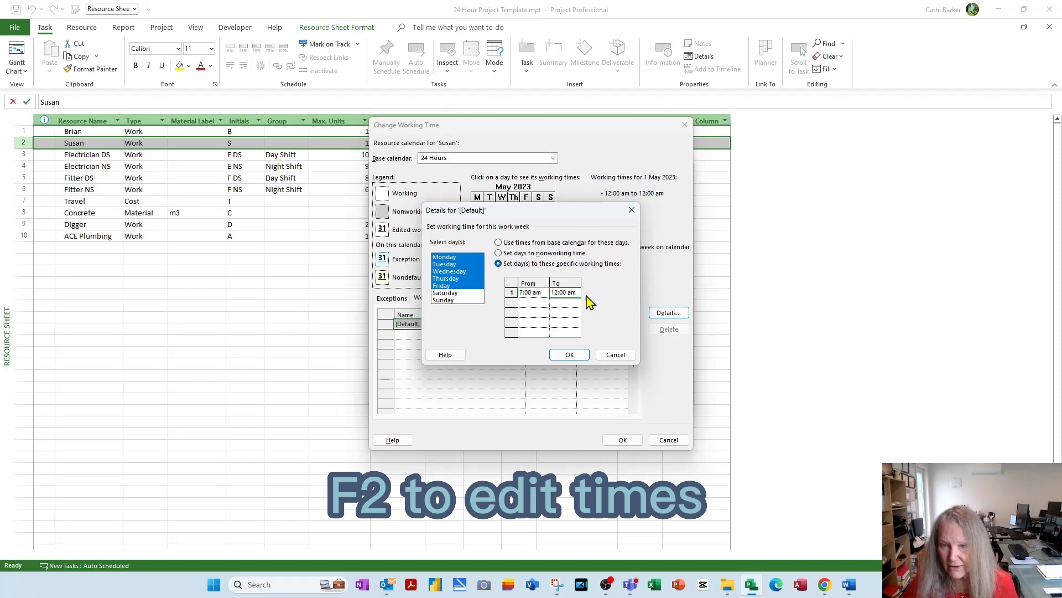
Set the Monday to Friday finish time to 5:00 pm and accept the work week details.
left_click(560, 293)
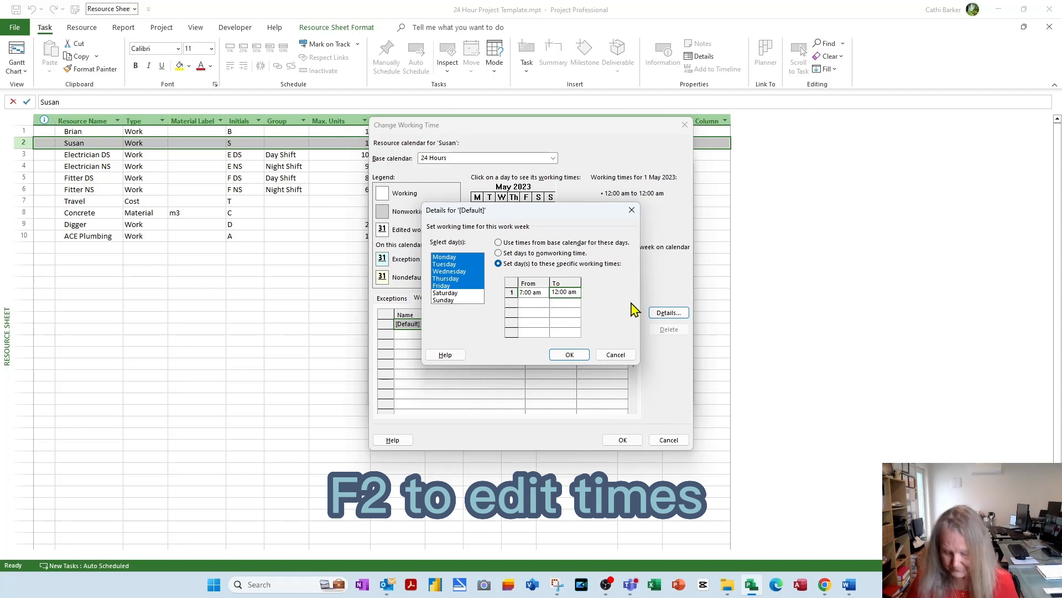
key("BackSpace")
key("BackSpace")
key("Right")
key("Right")
key("Right")
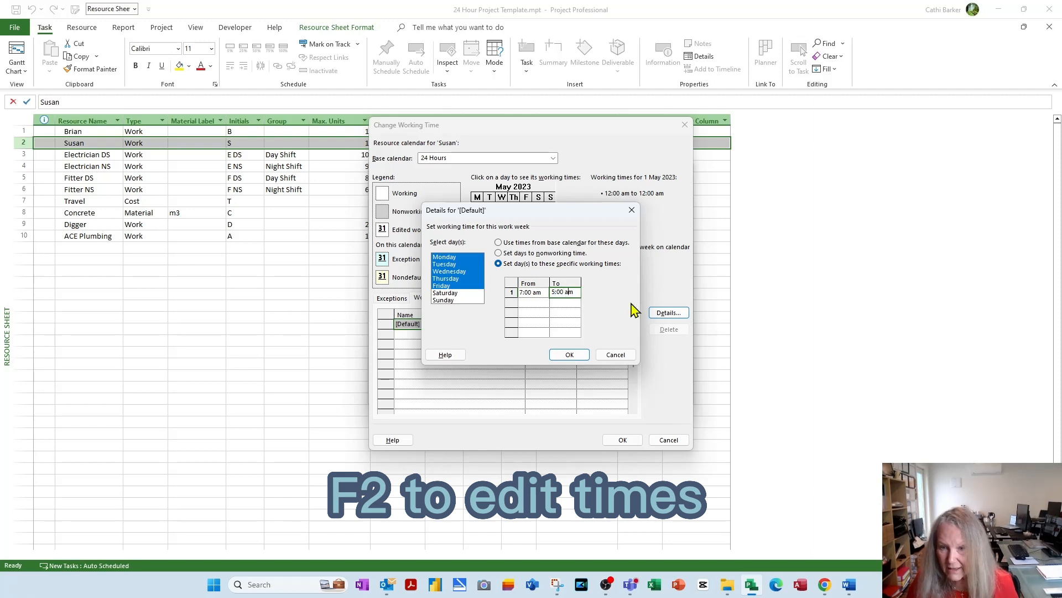
key("BackSpace")
type("p")
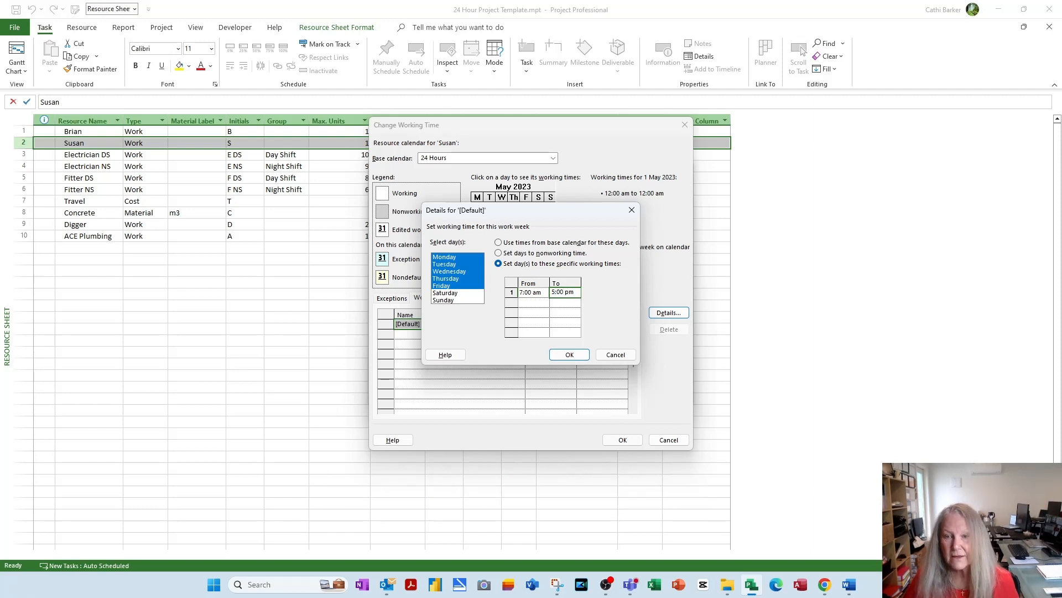
left_click(538, 303)
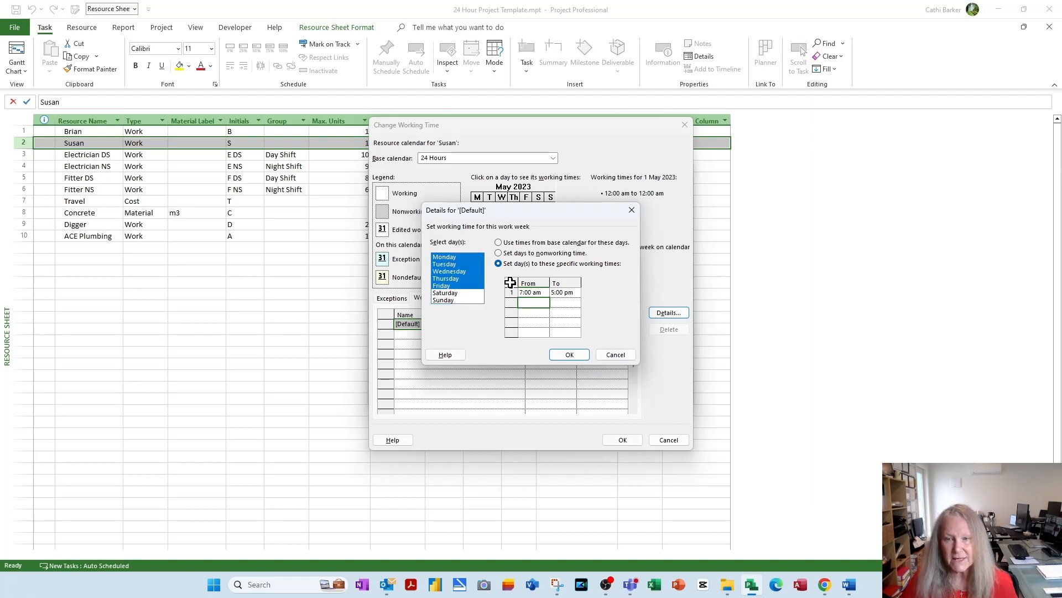
left_click(570, 356)
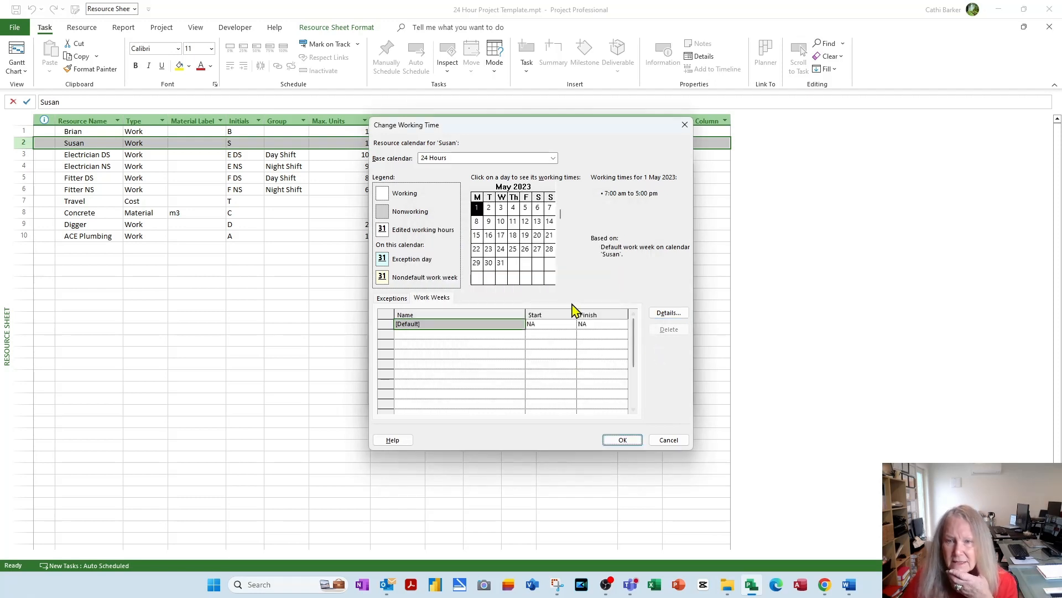
Check the working times of several weekdays and weekend days in the May 2023 resource calendar.
left_click(523, 253)
left_click(493, 239)
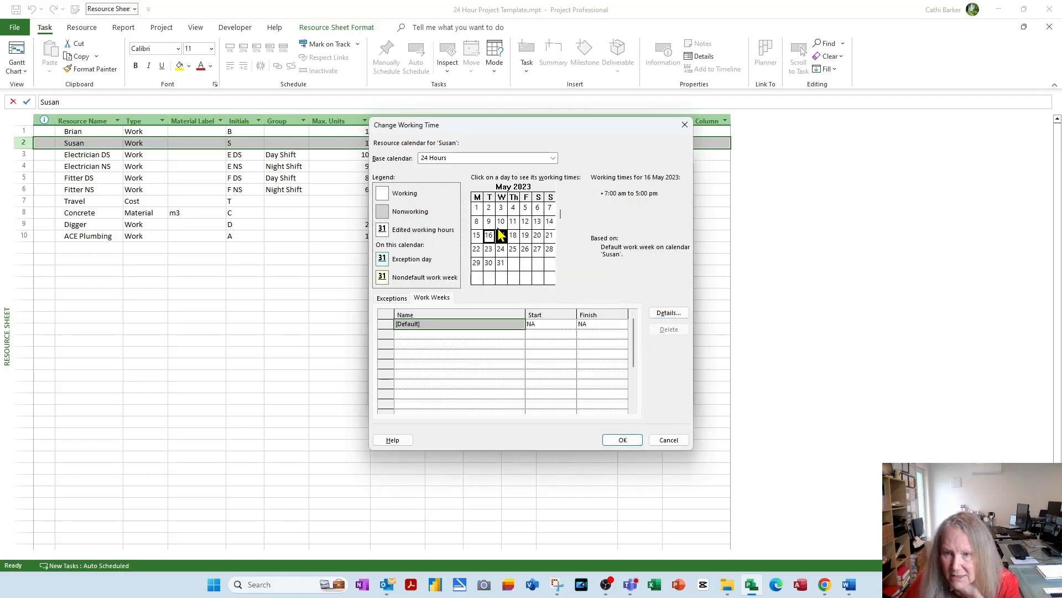
left_click(497, 226)
left_click(480, 220)
left_click(488, 236)
left_click(513, 250)
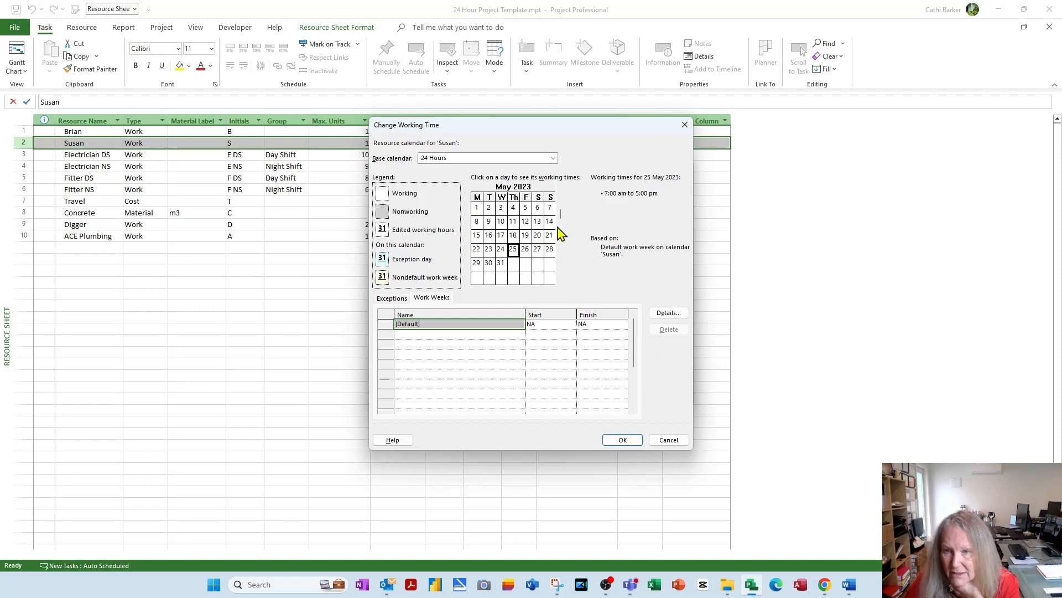
left_click(550, 237)
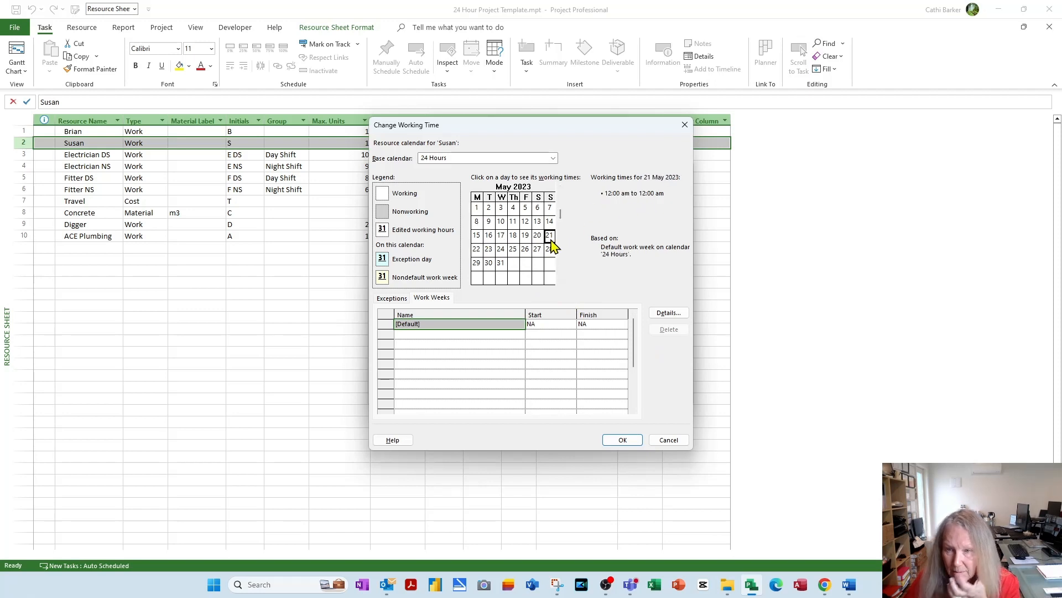
left_click_drag(539, 209, 551, 212)
left_click(550, 211)
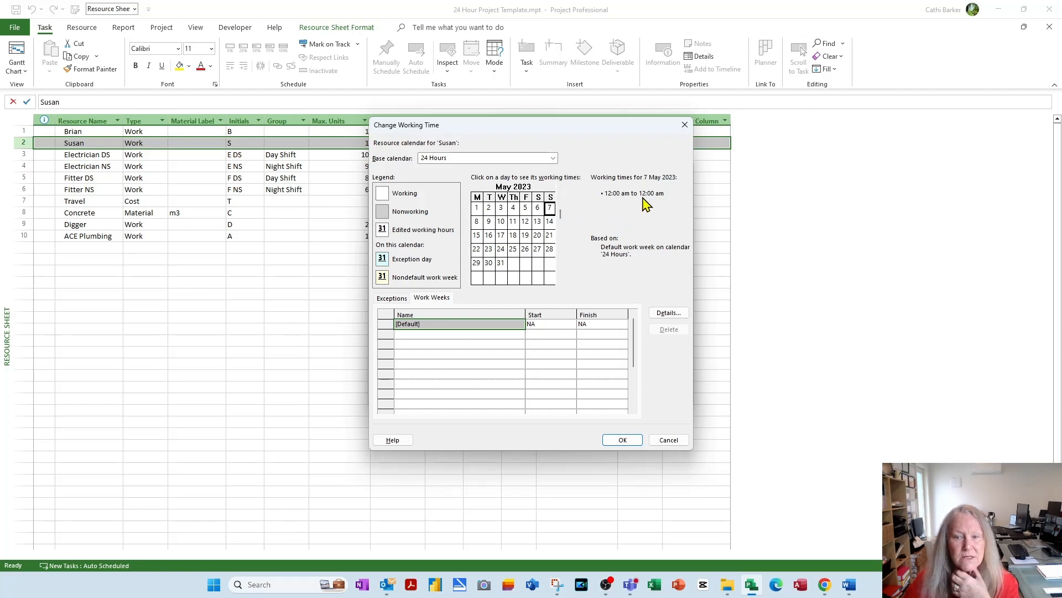
Set Saturday and Sunday to nonworking time in the row 2 individual's default work week and save the resource's calendar.
left_click(437, 299)
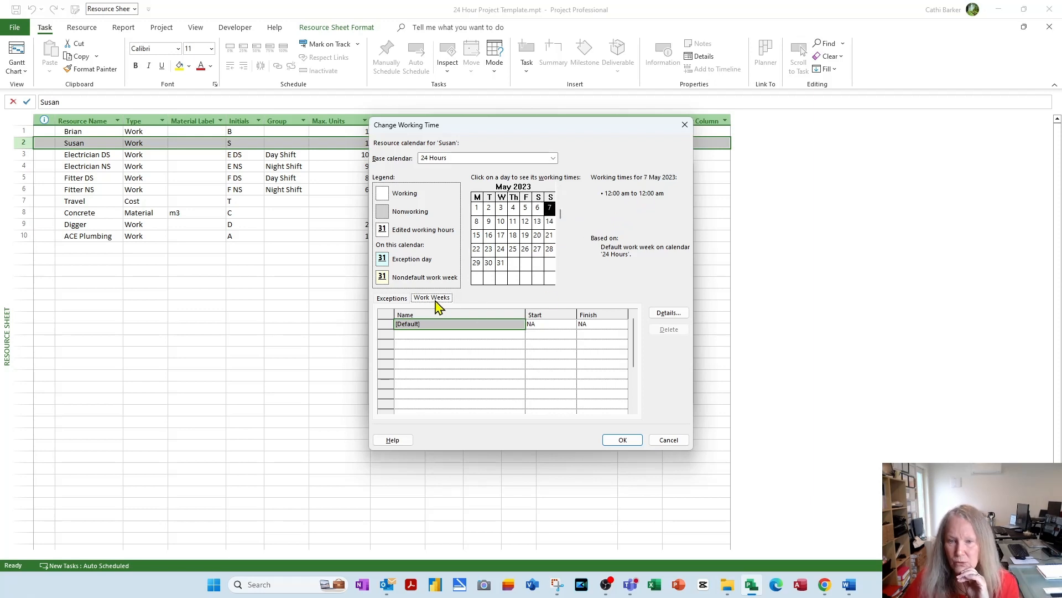
left_click(669, 313)
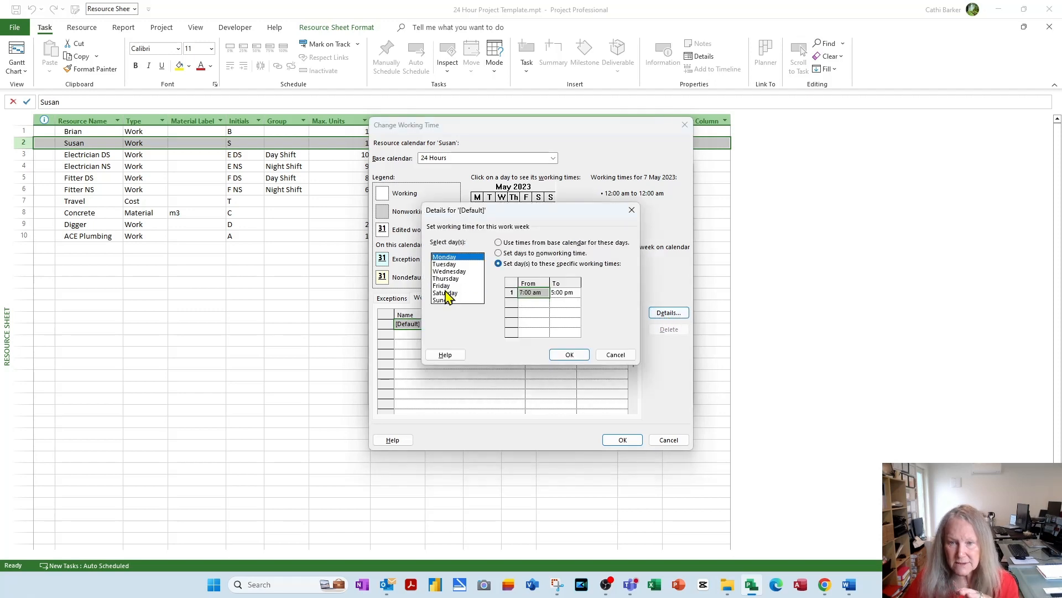
left_click_drag(446, 293, 449, 303)
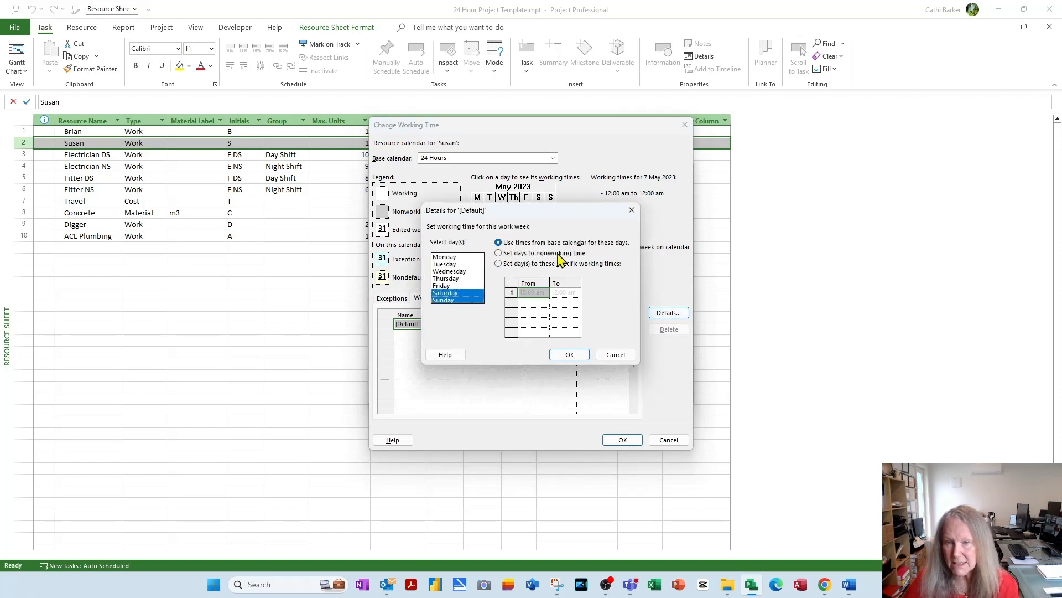
left_click(514, 255)
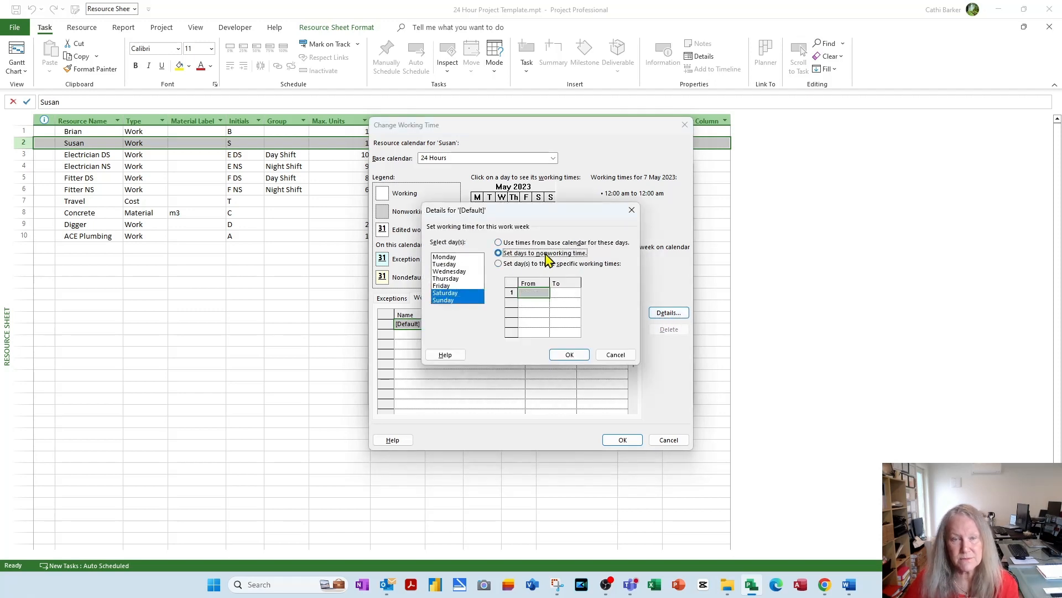
left_click(569, 354)
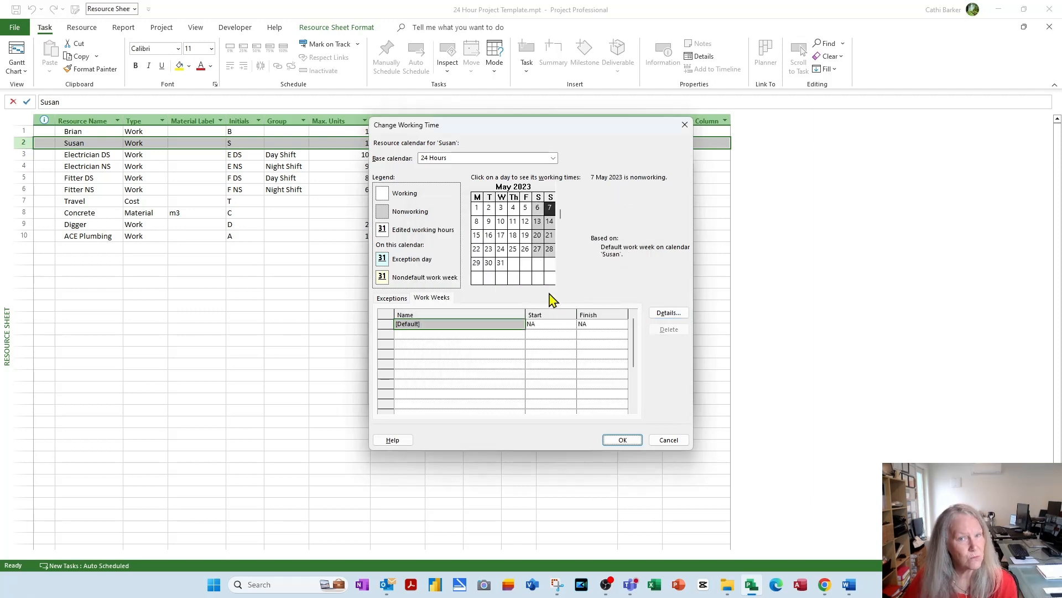
left_click(513, 250)
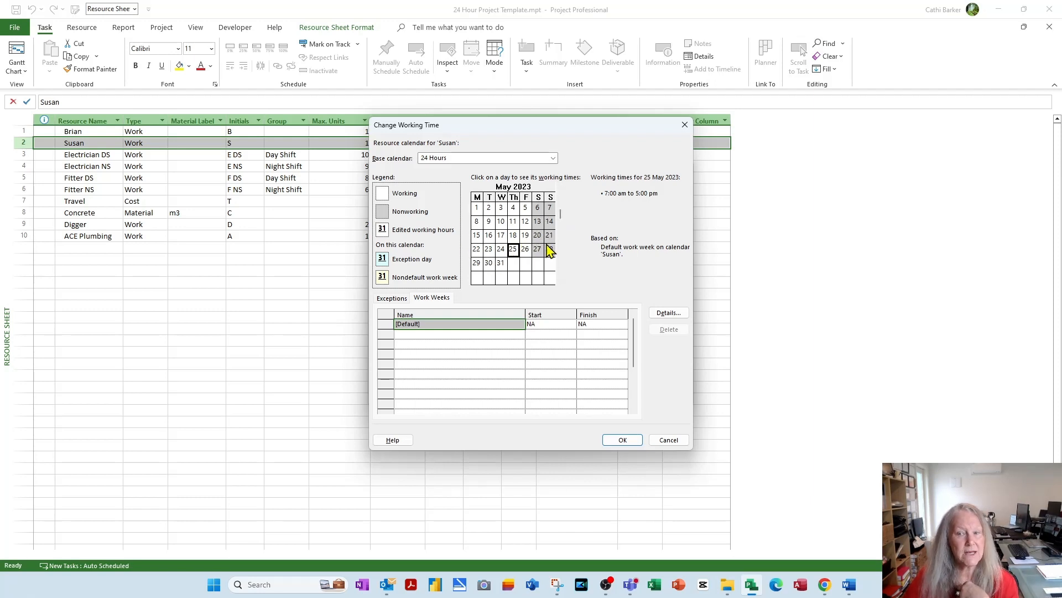
left_click(623, 440)
left_click(622, 396)
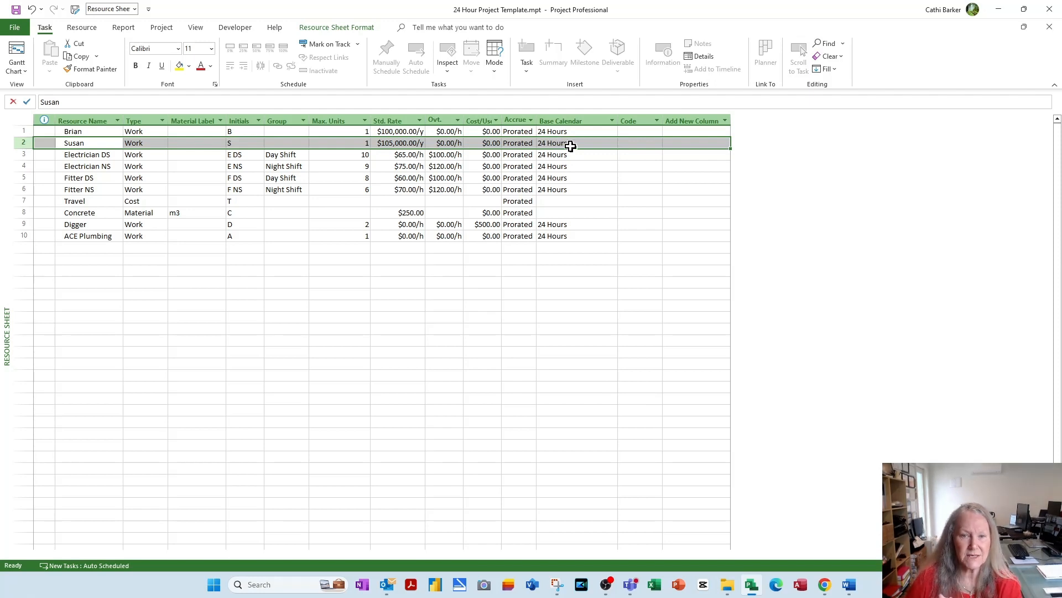
Open the default work week details in the resource calendar of the individual in row 1.
left_click(99, 133)
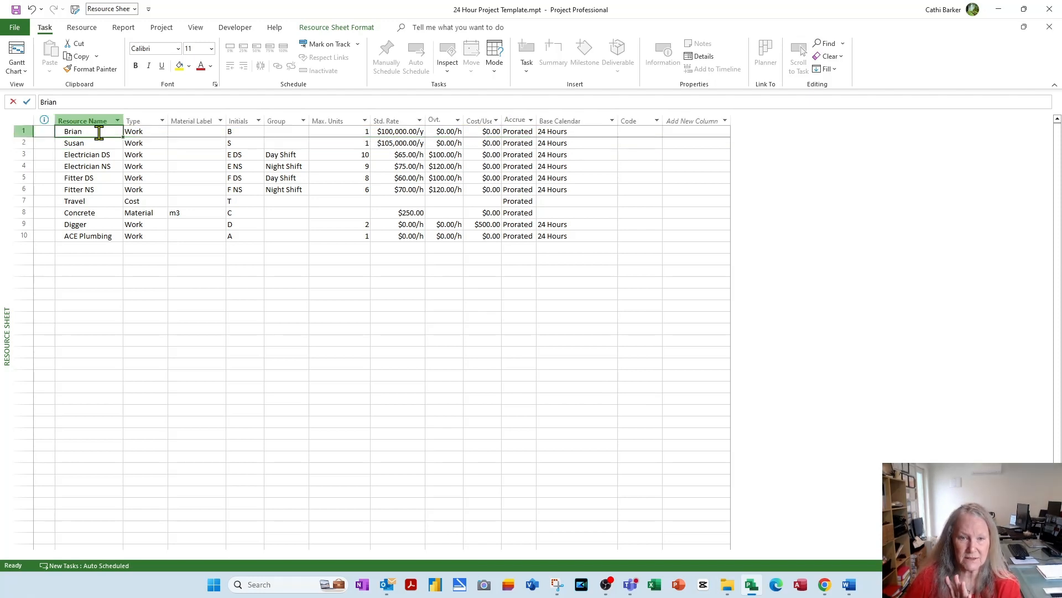
double_click(99, 133)
left_click(641, 304)
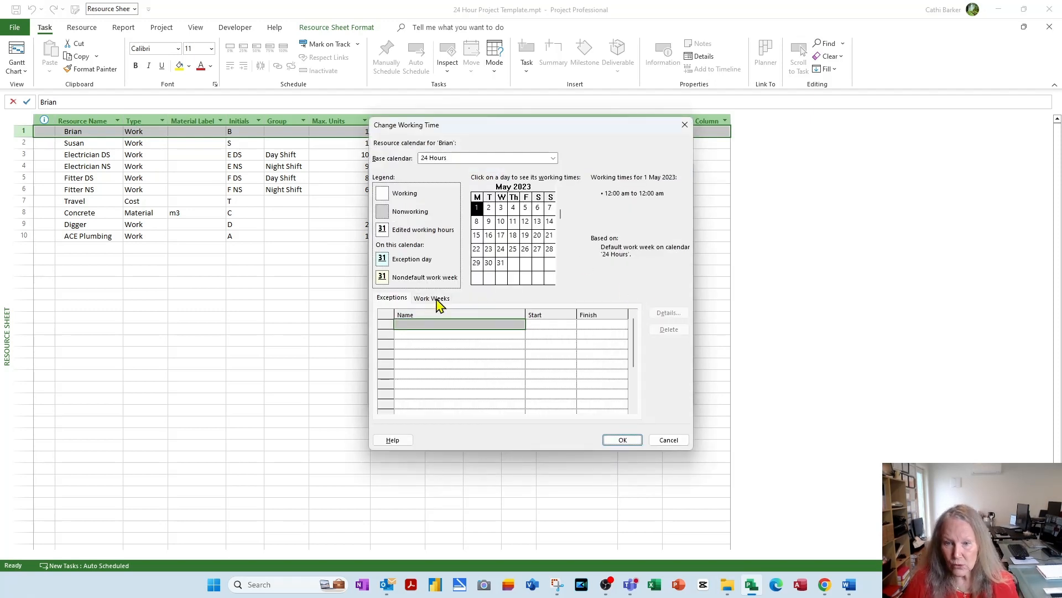
left_click(434, 299)
left_click(668, 313)
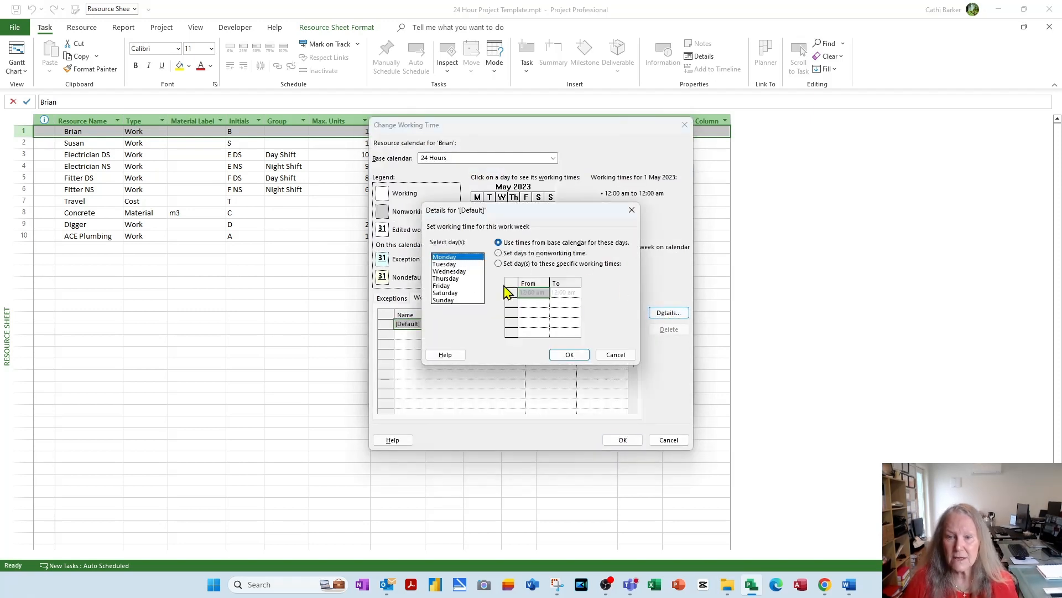
Set specific working times of 7:00 am to 5:00 pm for Monday to Friday in this work week.
left_click_drag(455, 258, 458, 286)
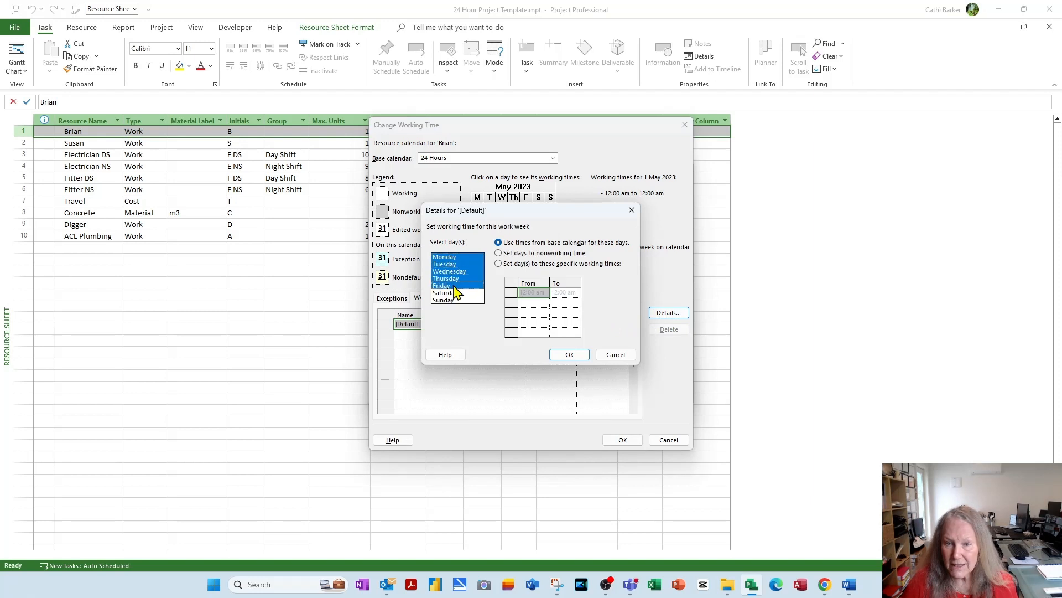
left_click(527, 264)
left_click(526, 295)
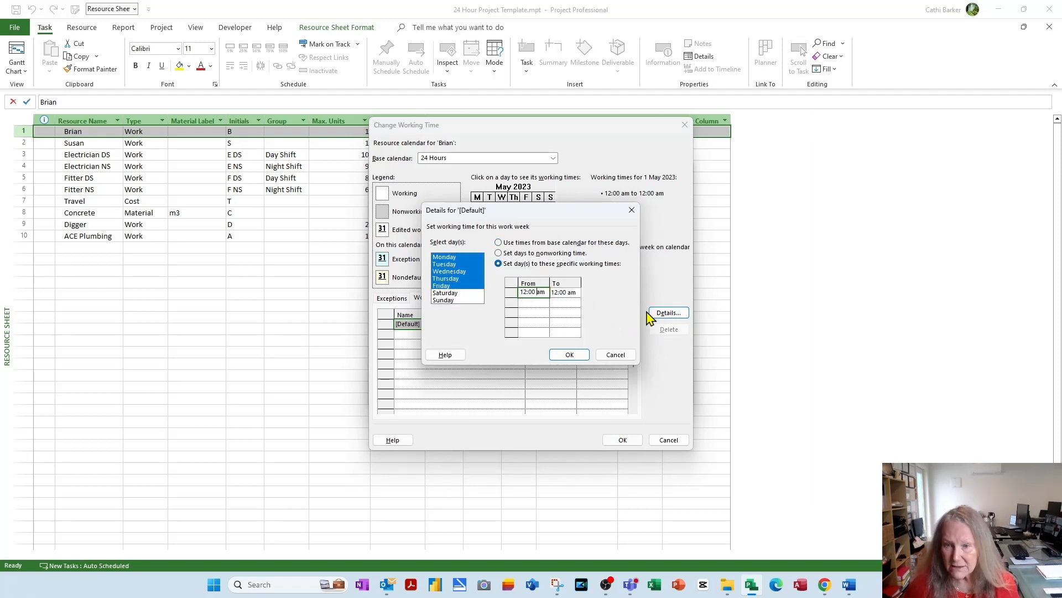
key("BackSpace")
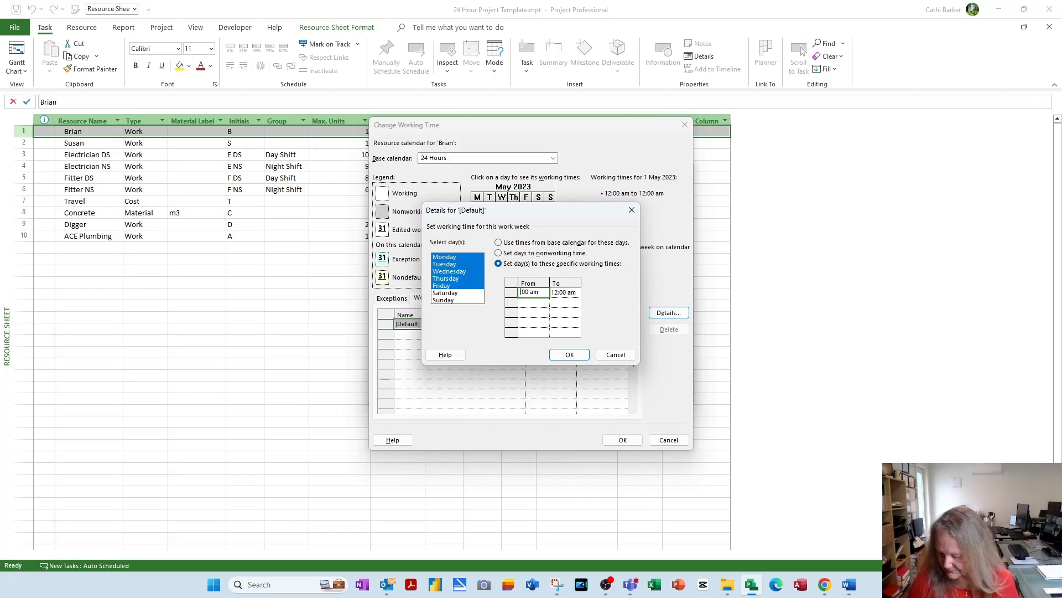
left_click(577, 294)
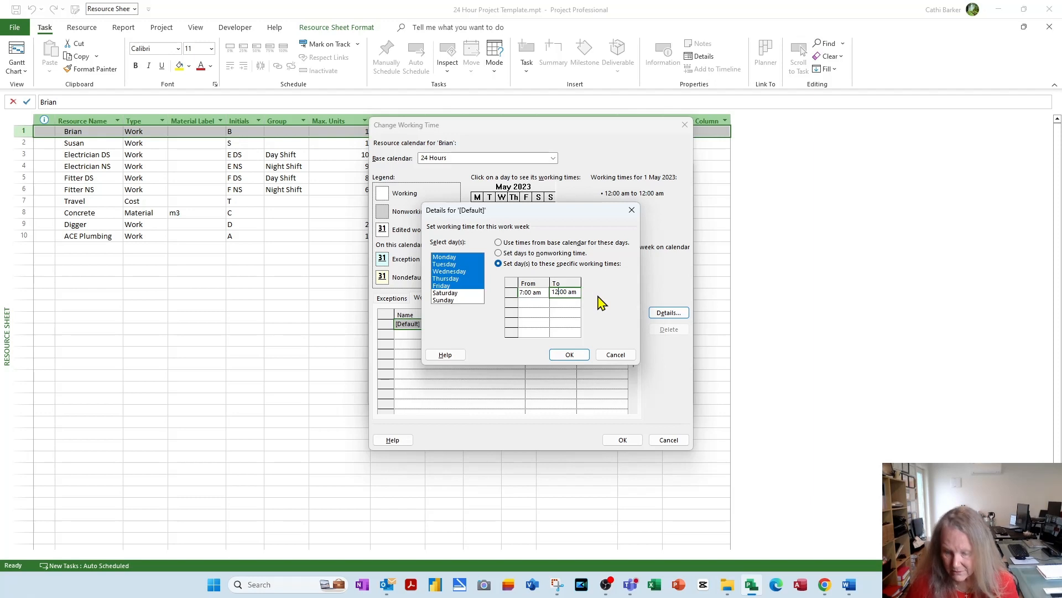
key("BackSpace")
key("BackSpace")
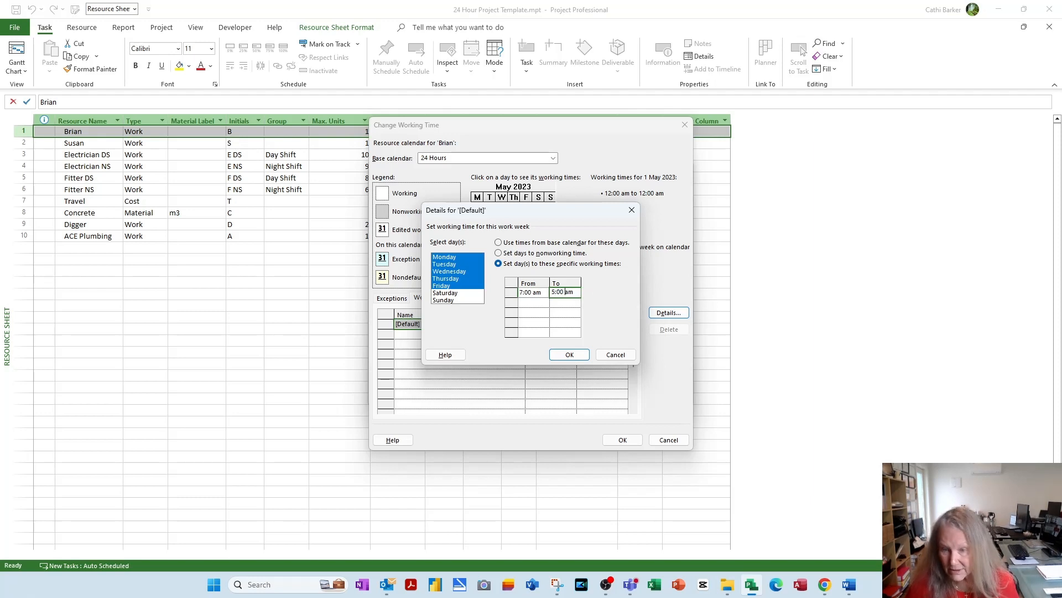
left_click(528, 303)
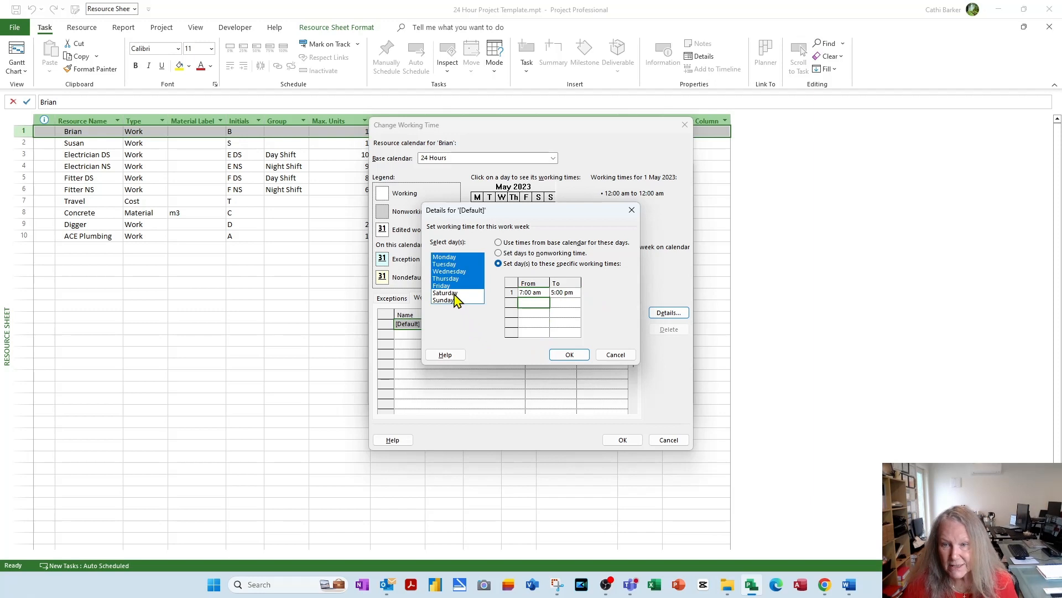
Set Saturday and Sunday to nonworking time for the row 1 individual and save the resource's calendar.
left_click_drag(454, 293, 450, 301)
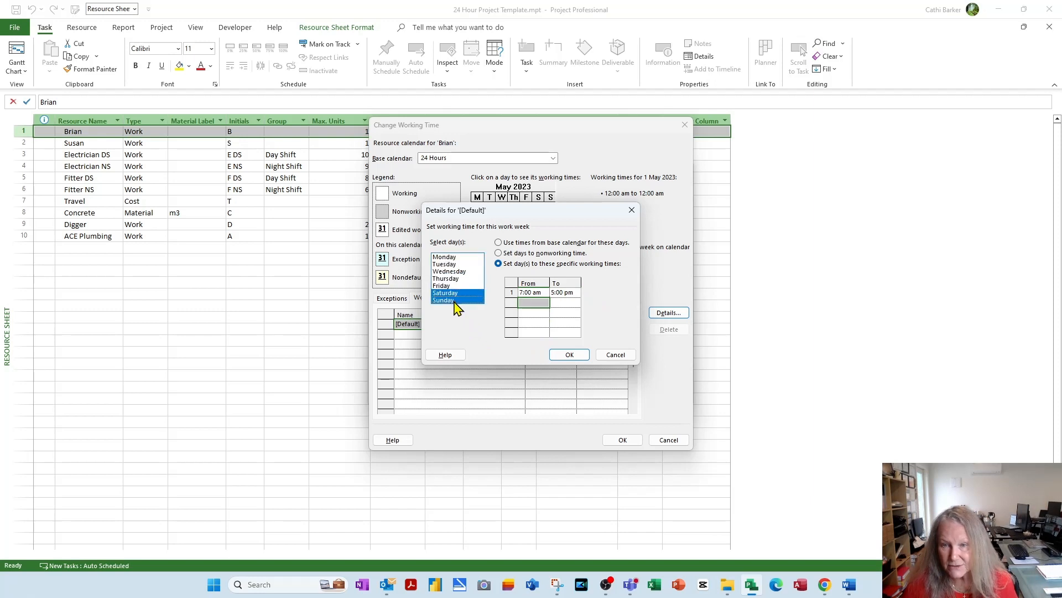
left_click(531, 254)
left_click(569, 354)
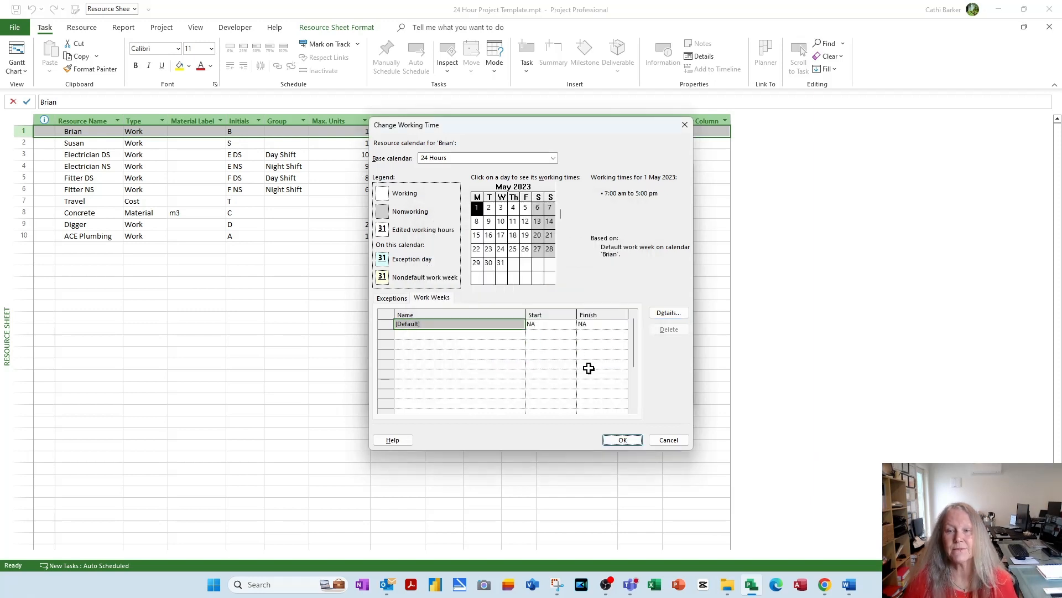
left_click(630, 441)
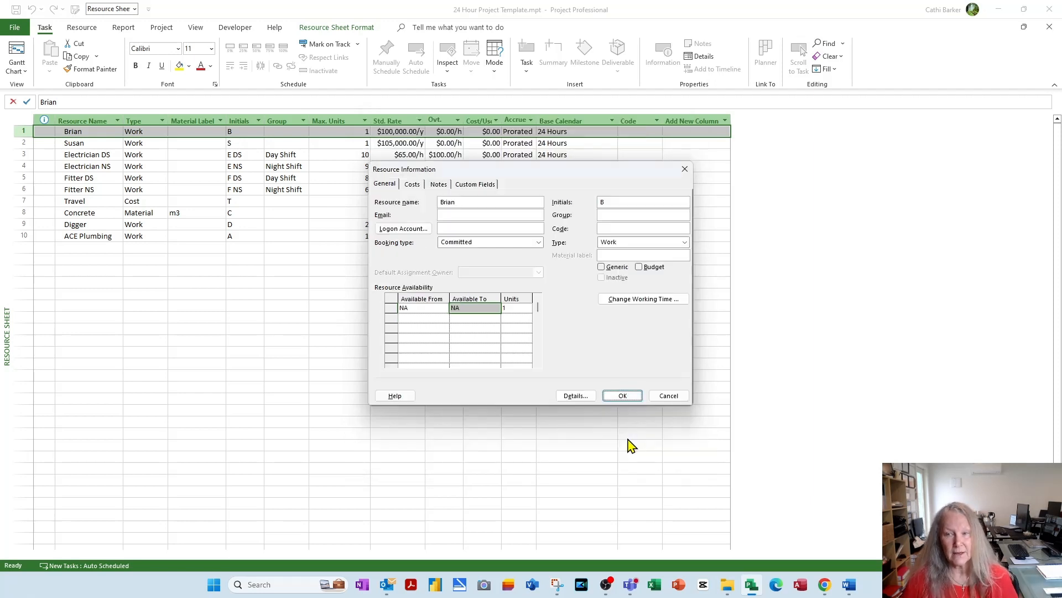
left_click(623, 395)
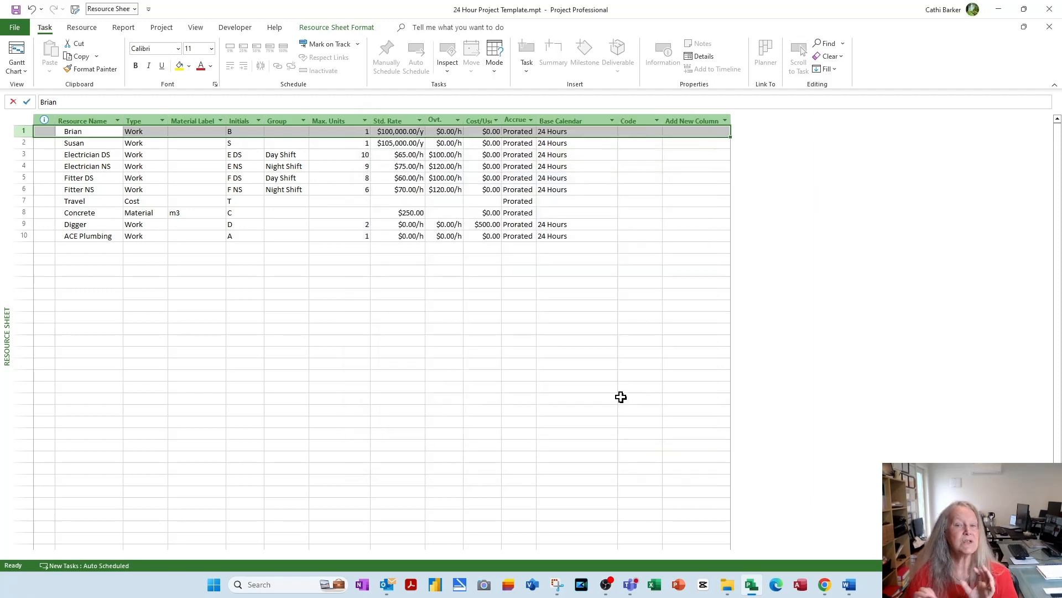
Create a base calendar named 12 Hour DS as a copy of the 24 Hours calendar.
left_click(107, 155)
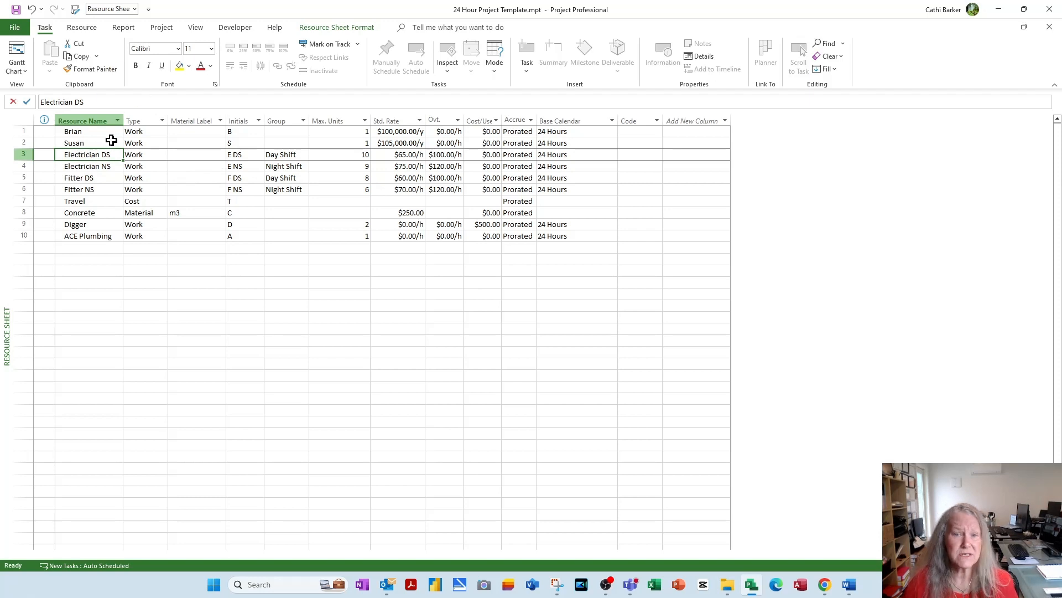
left_click(161, 28)
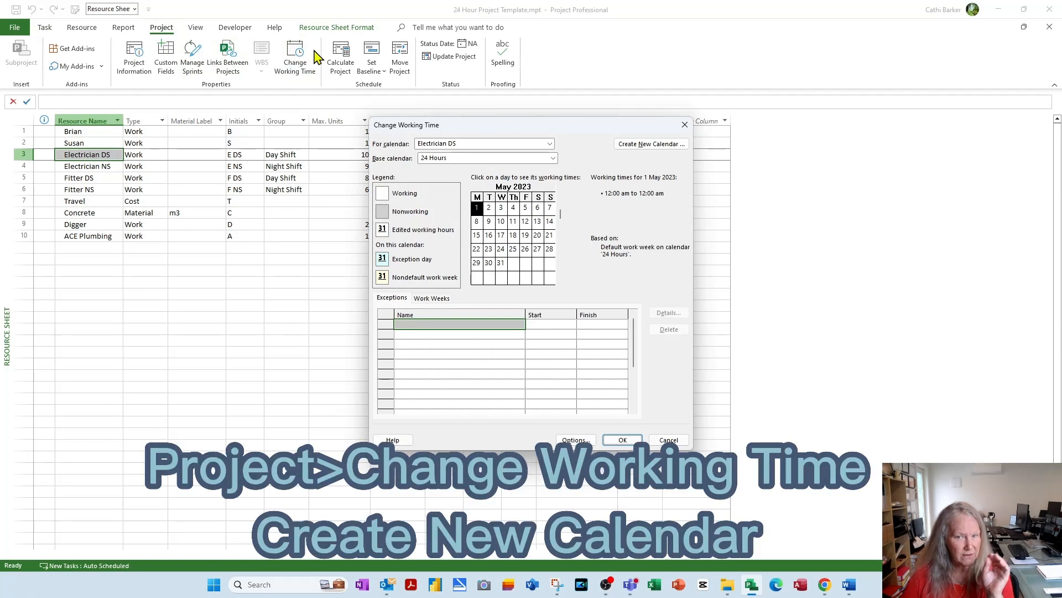
left_click(652, 145)
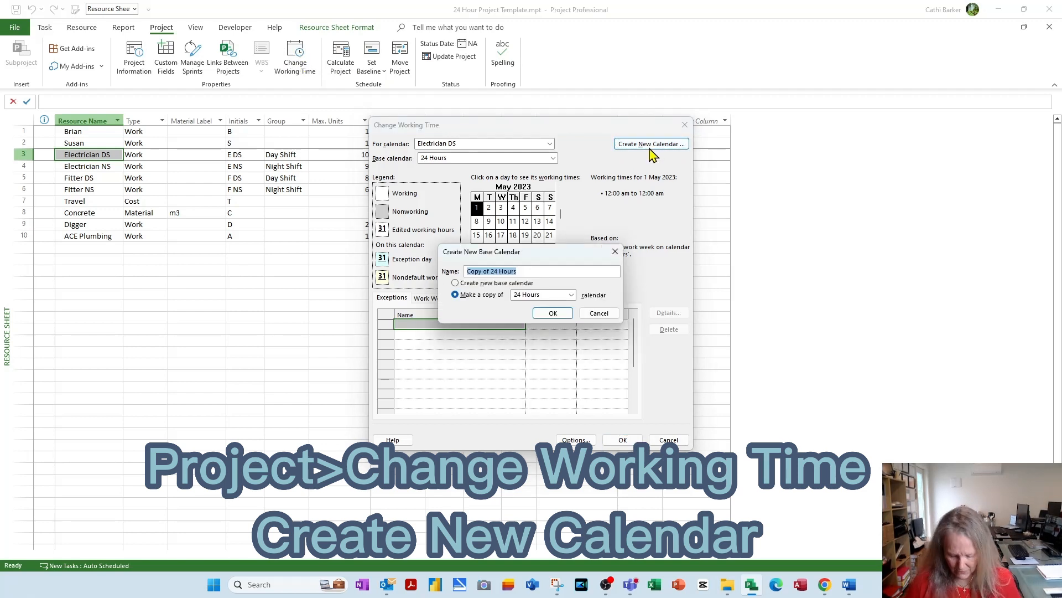
type("12 Hour DS")
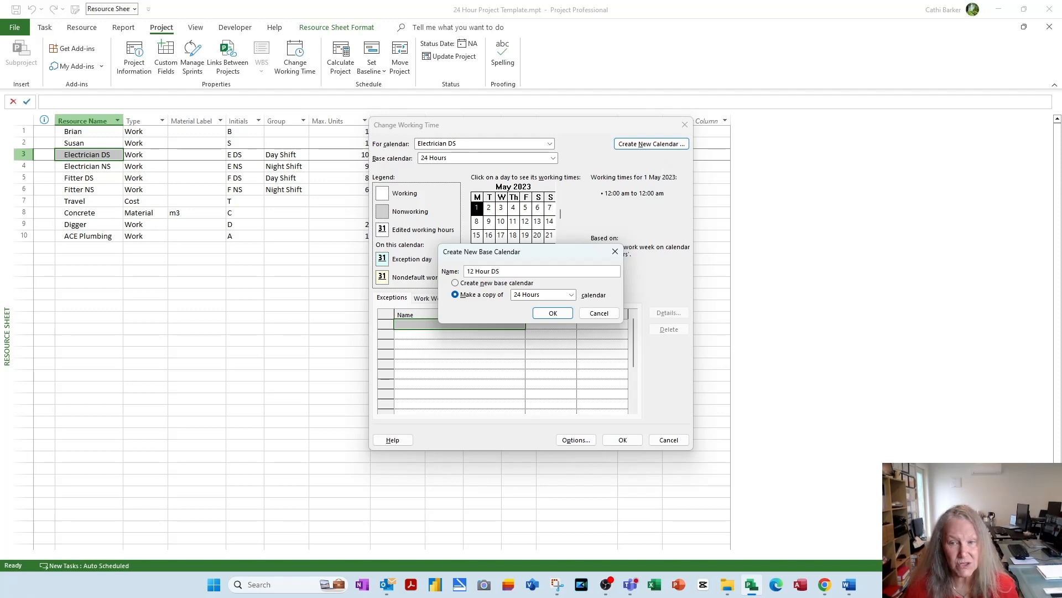
left_click(553, 313)
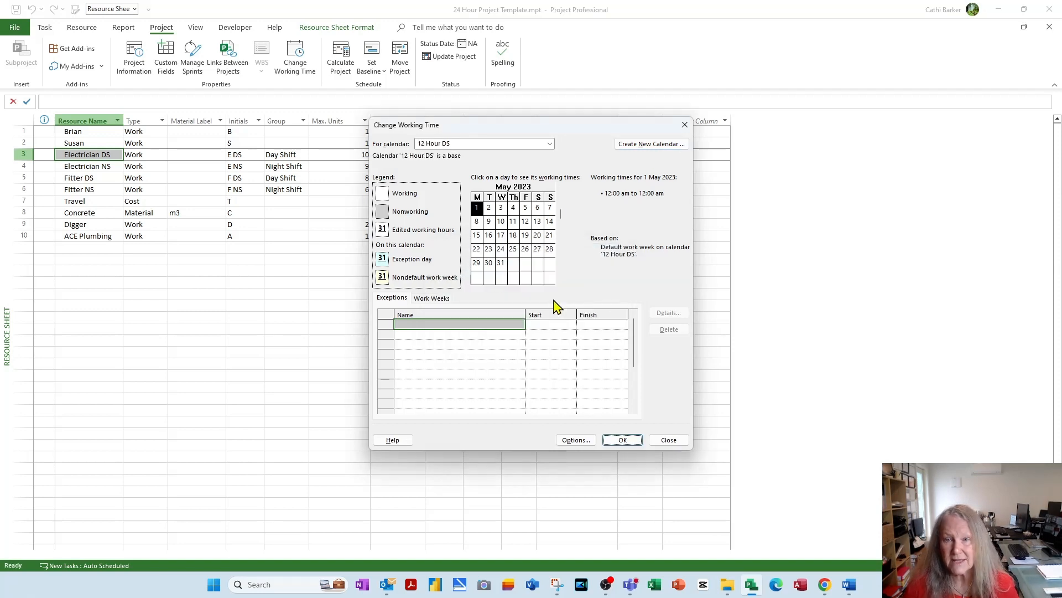
Set the 12 Hour DS default work week to 6:00 am to 6:00 pm for Monday through Sunday.
left_click(439, 300)
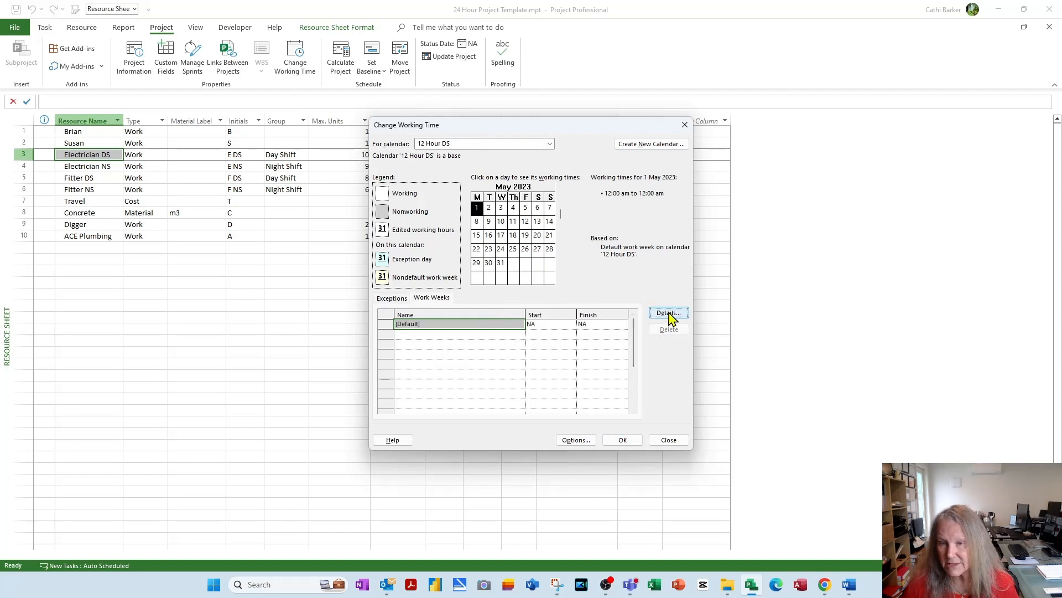
left_click(668, 313)
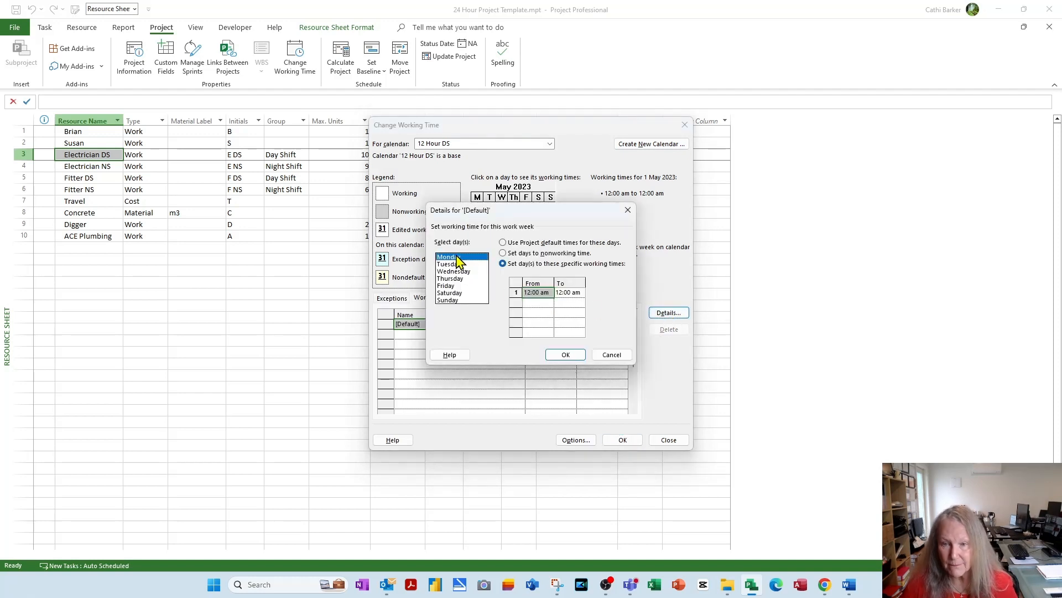
left_click_drag(458, 257, 459, 307)
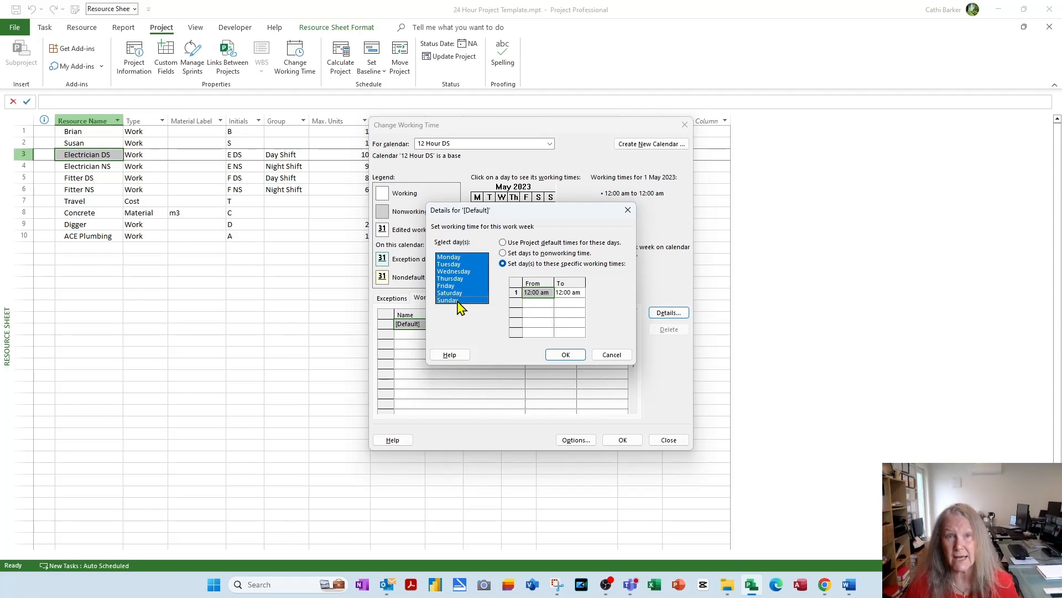
left_click(536, 292)
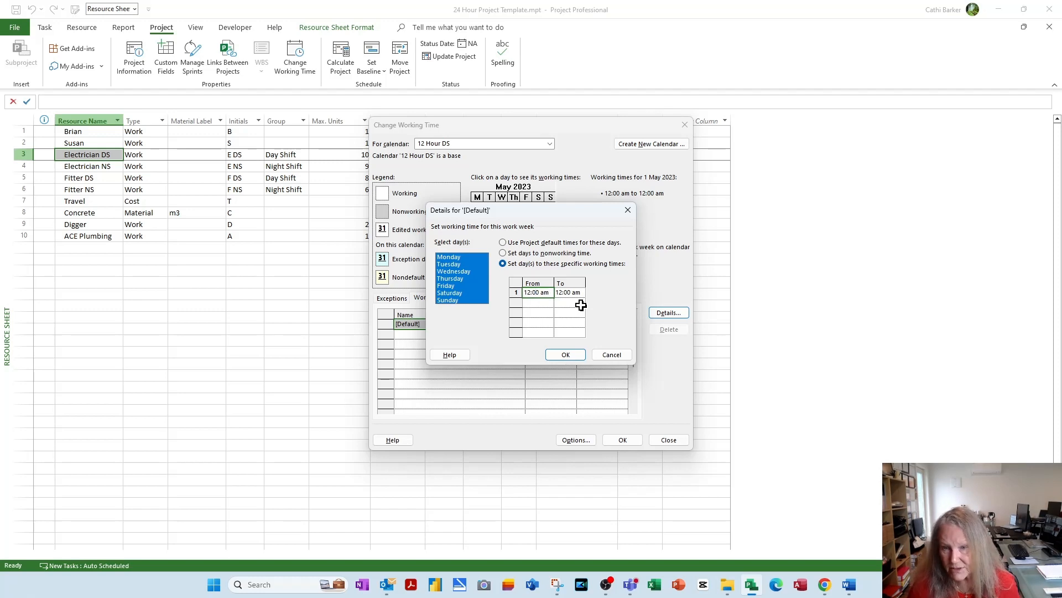
key("Tab")
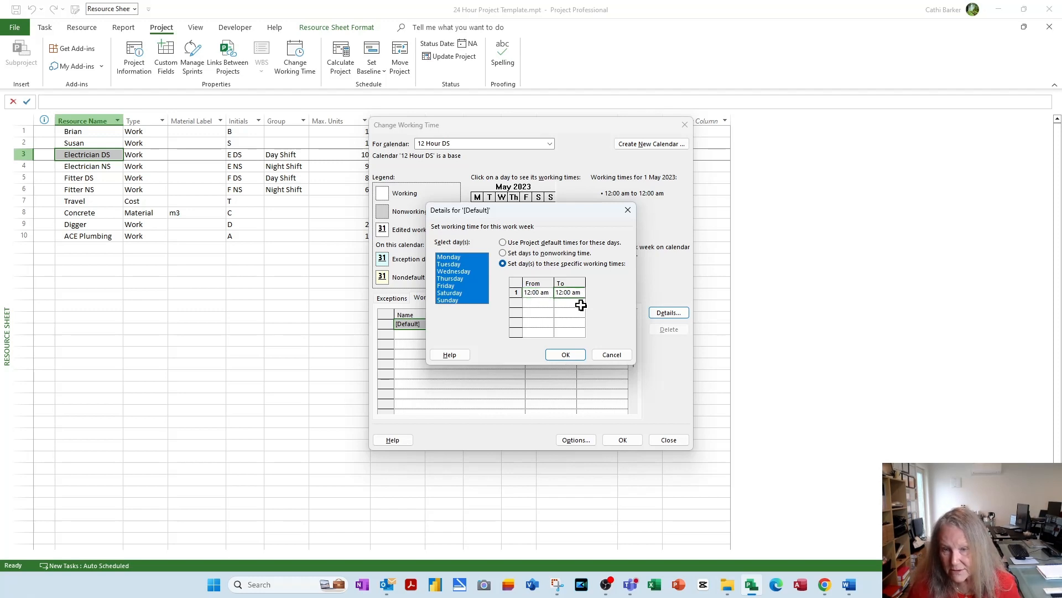
left_click(537, 294)
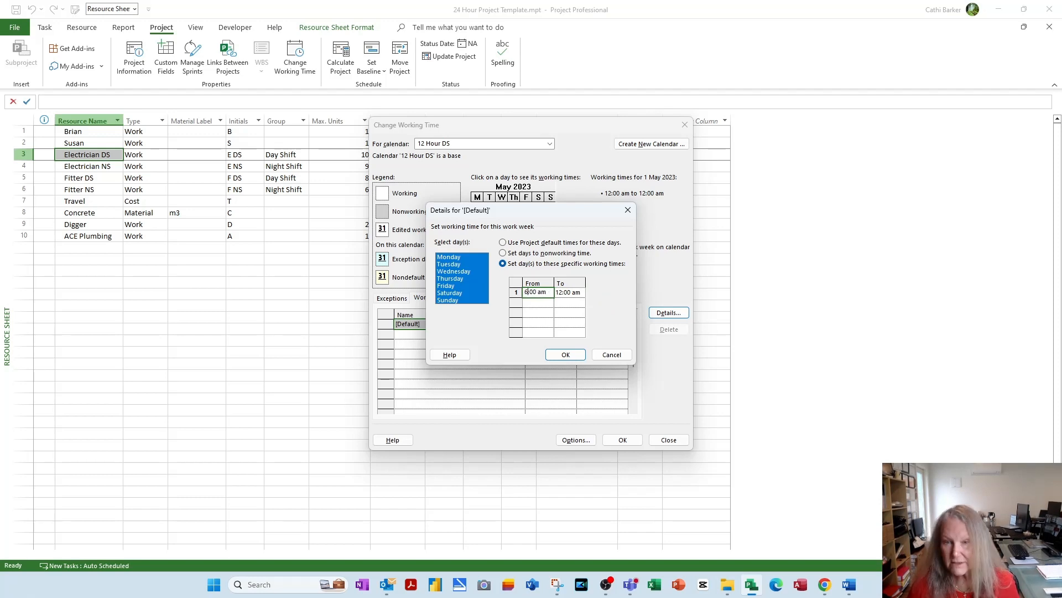
key("Tab")
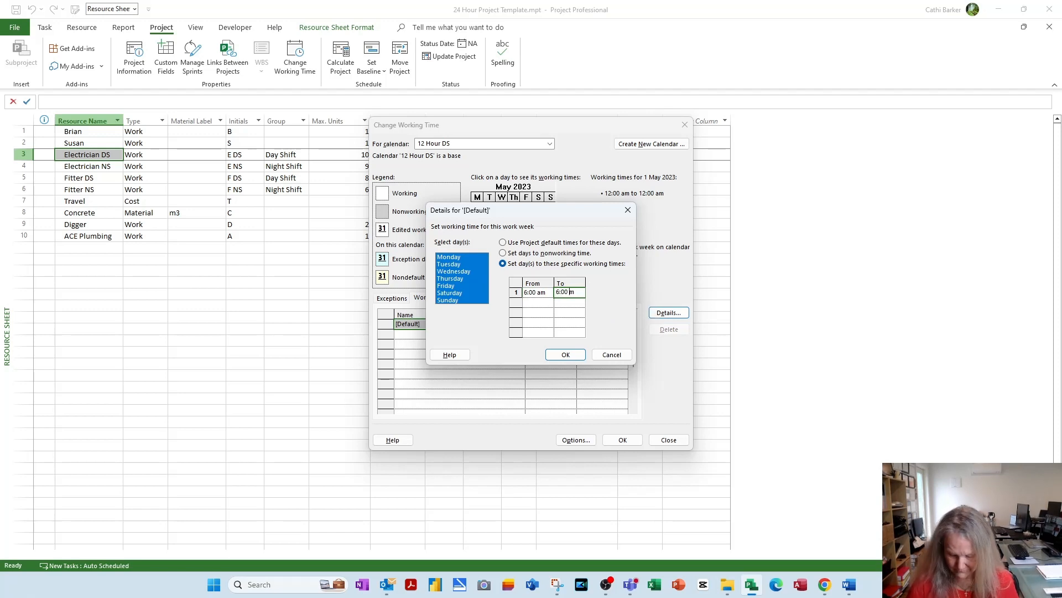
left_click(567, 355)
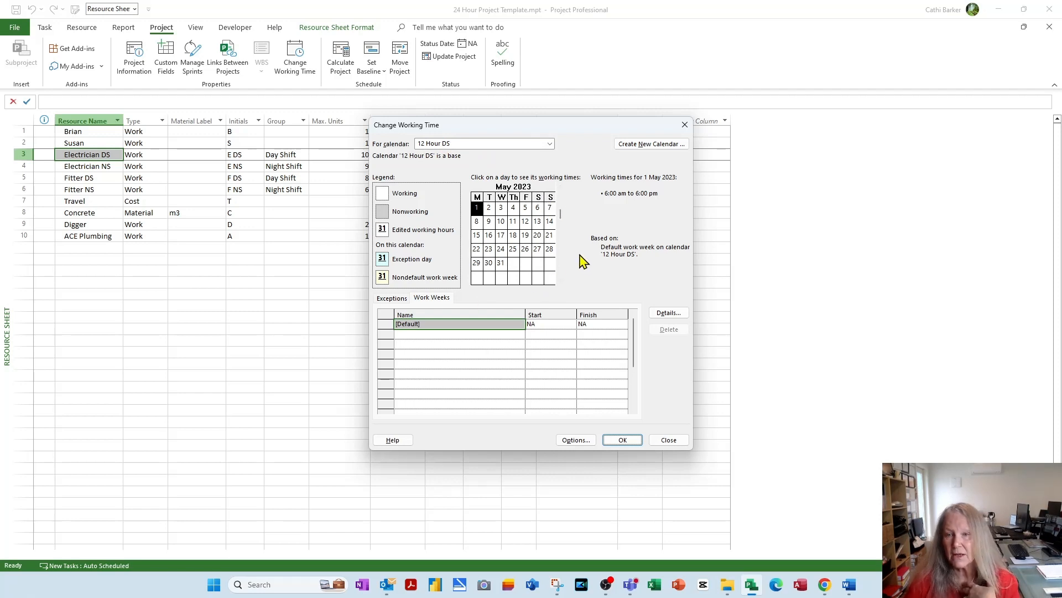
Check the working times on several May 2023 dates, including the 10th and 20th, and save the 12 Hour DS calendar.
left_click_drag(482, 234, 477, 207)
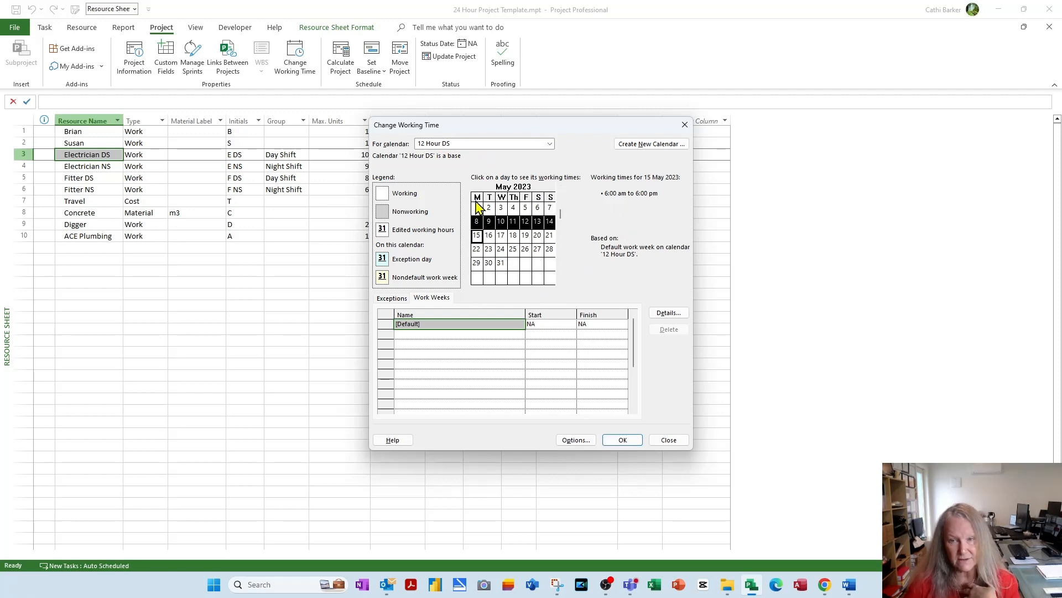
left_click(534, 240)
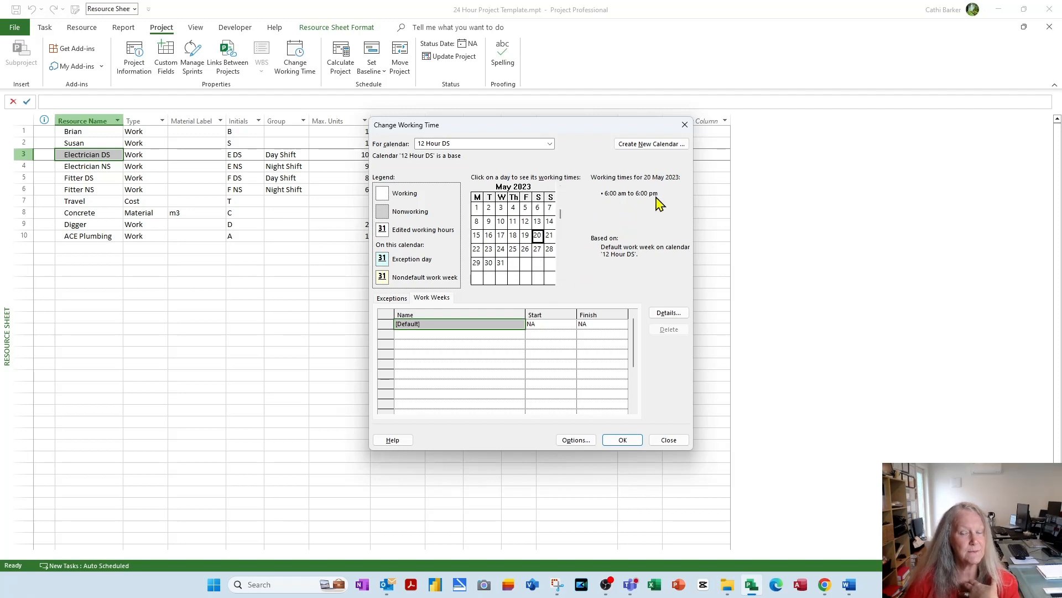
left_click(503, 222)
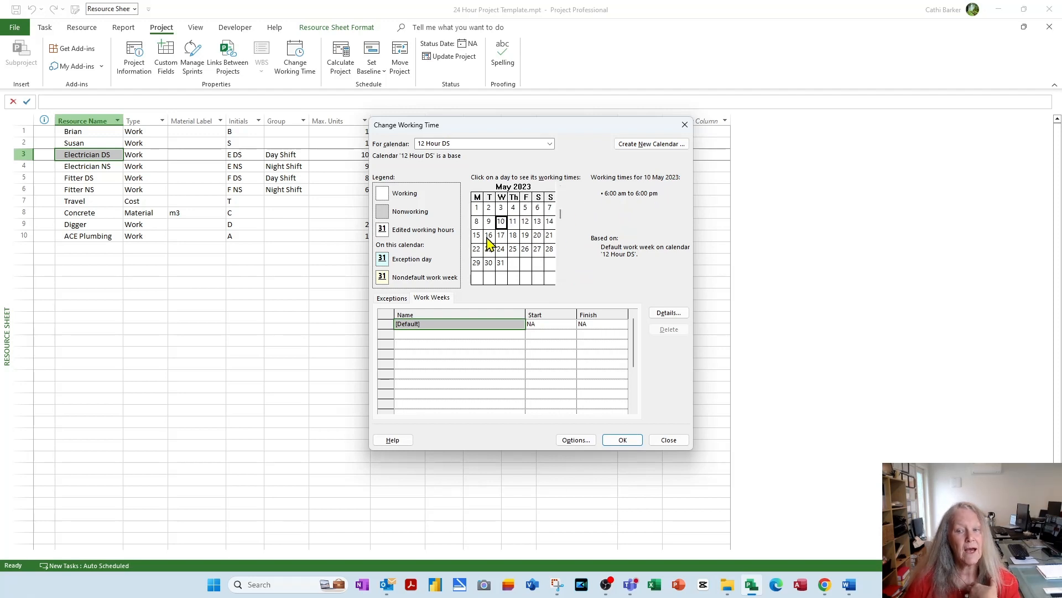
left_click(626, 441)
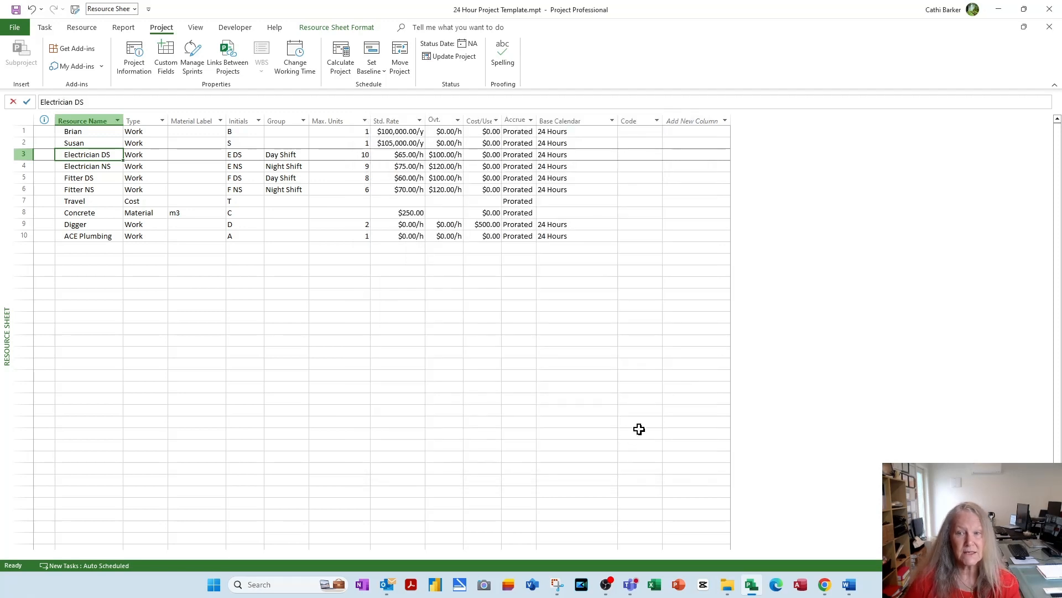
Assign the 12 Hour DS base calendar to the Electrician DS and Fitter DS resources.
left_click(566, 157)
left_click(612, 158)
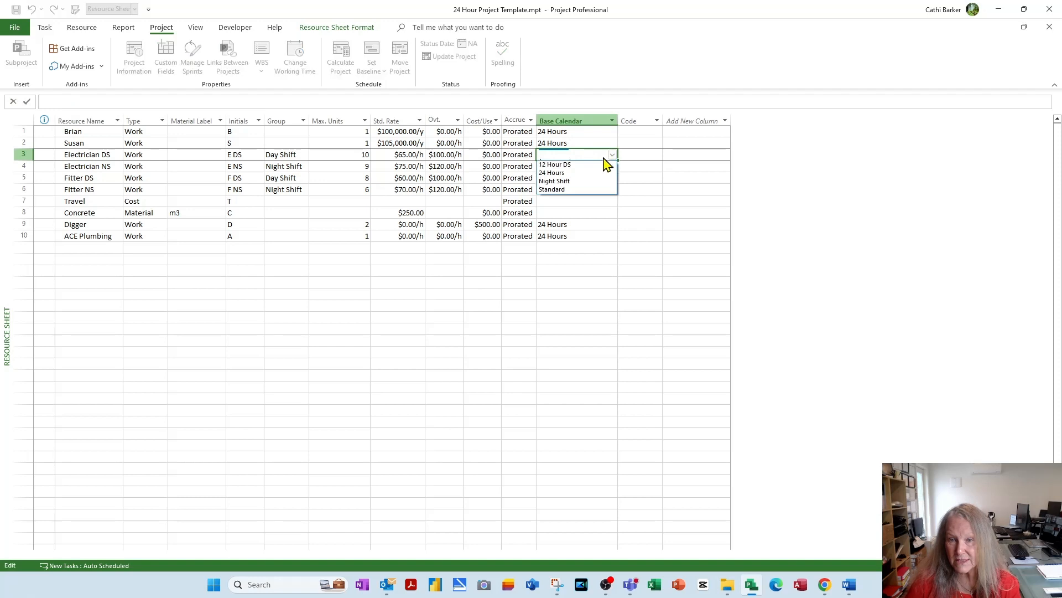
left_click(594, 166)
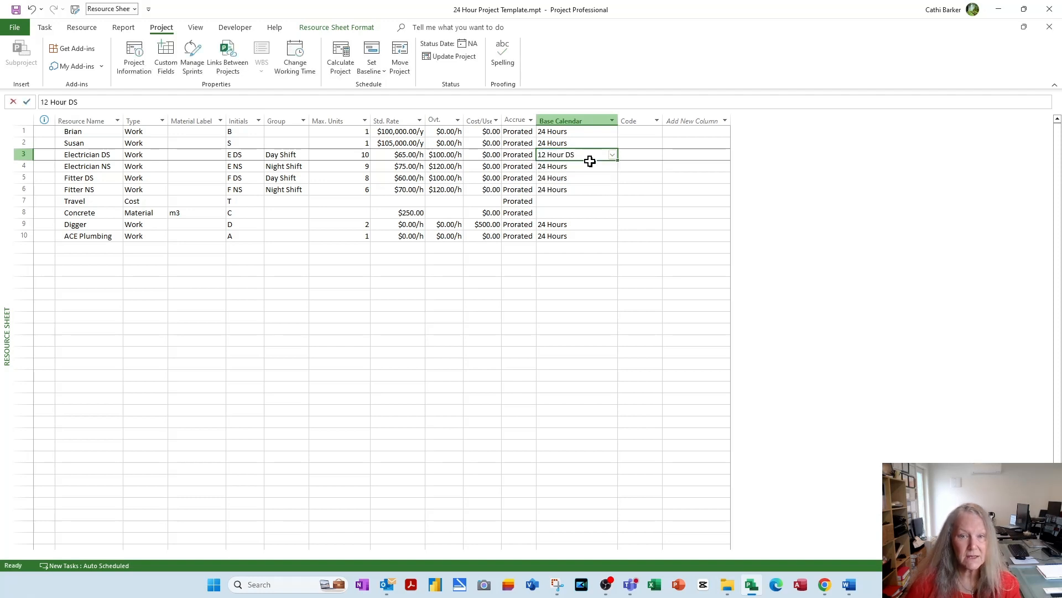
left_click(583, 177)
left_click(612, 178)
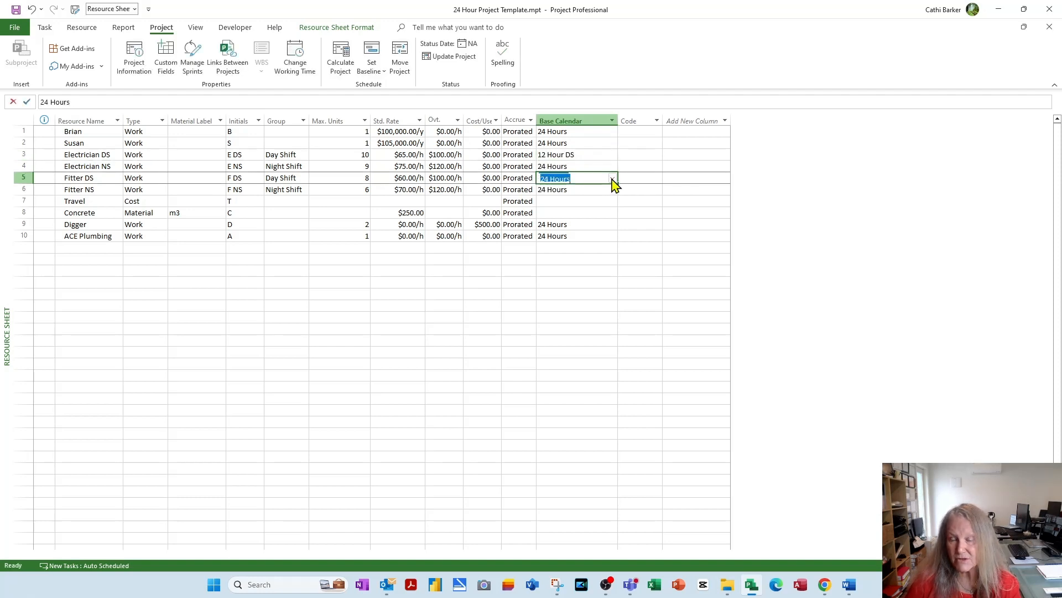
left_click(589, 189)
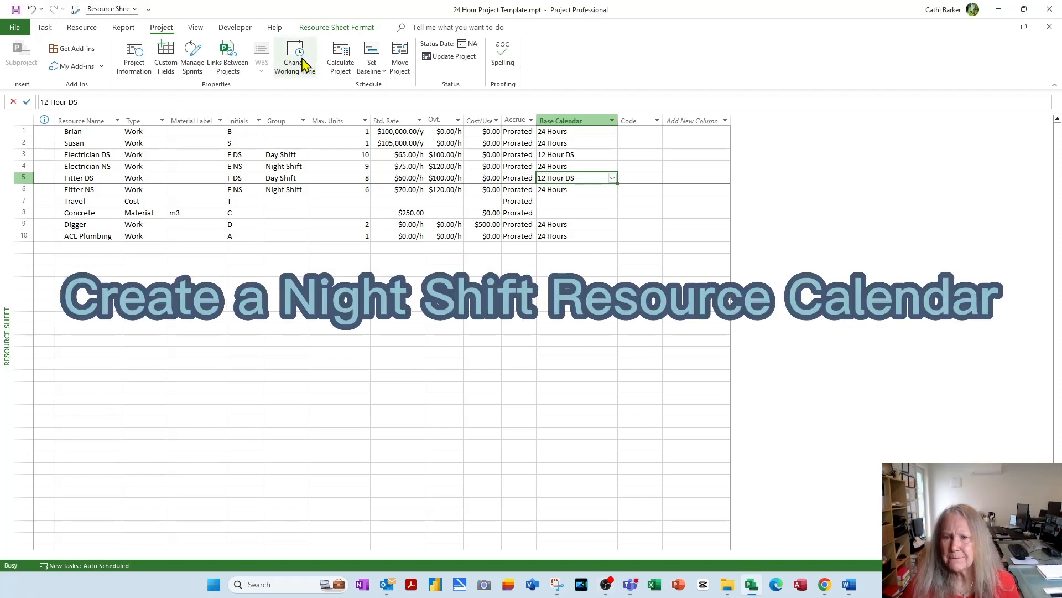
left_click(302, 67)
left_click(648, 144)
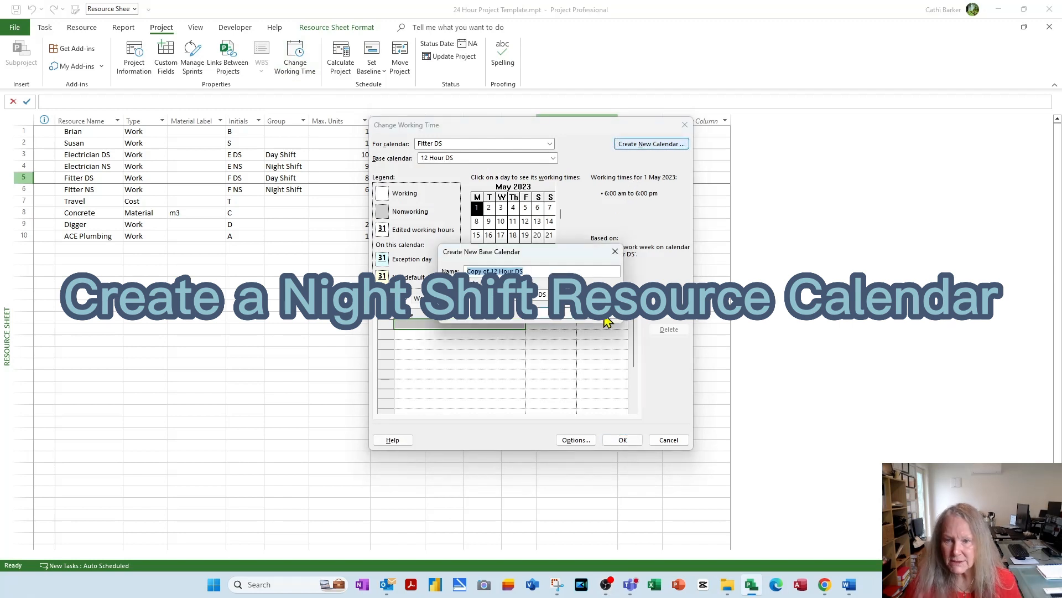
type("12 Hr NS")
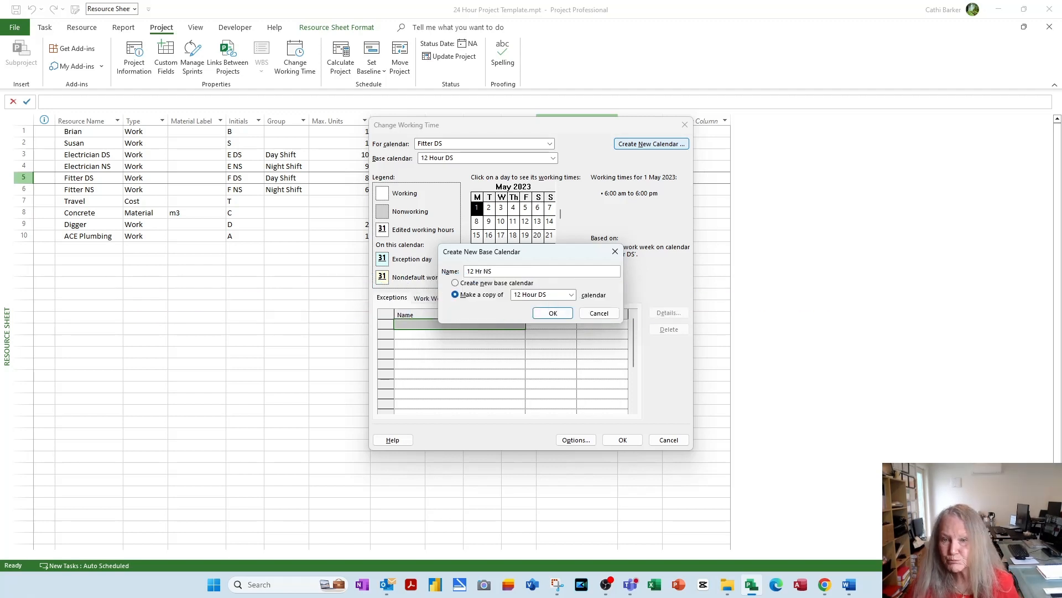
left_click(604, 314)
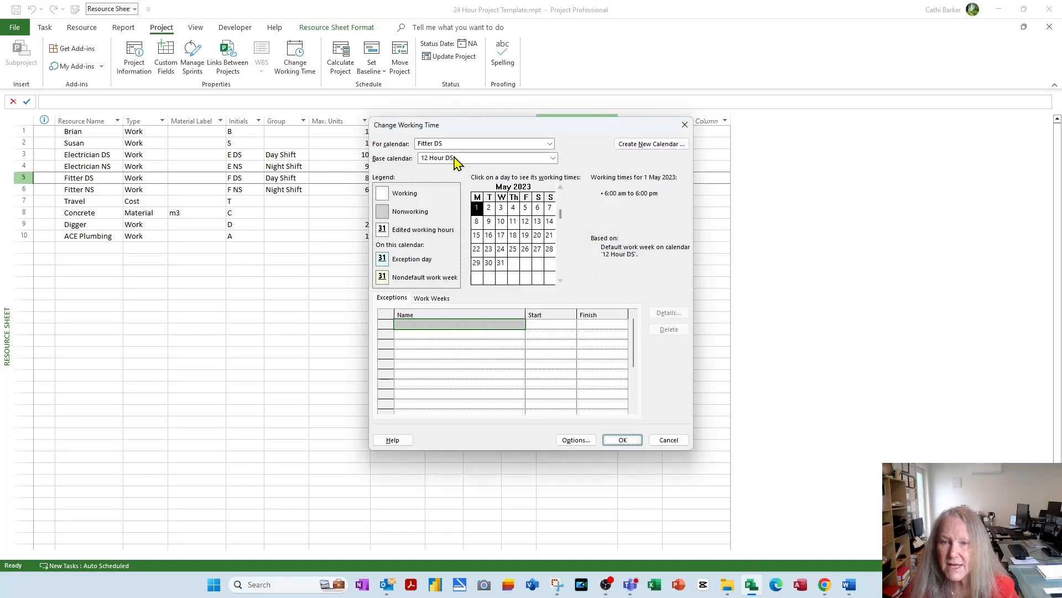
Create a new base calendar named 12 Hour NS from scratch instead of copying an existing calendar.
left_click(648, 144)
type("12 Hour NS")
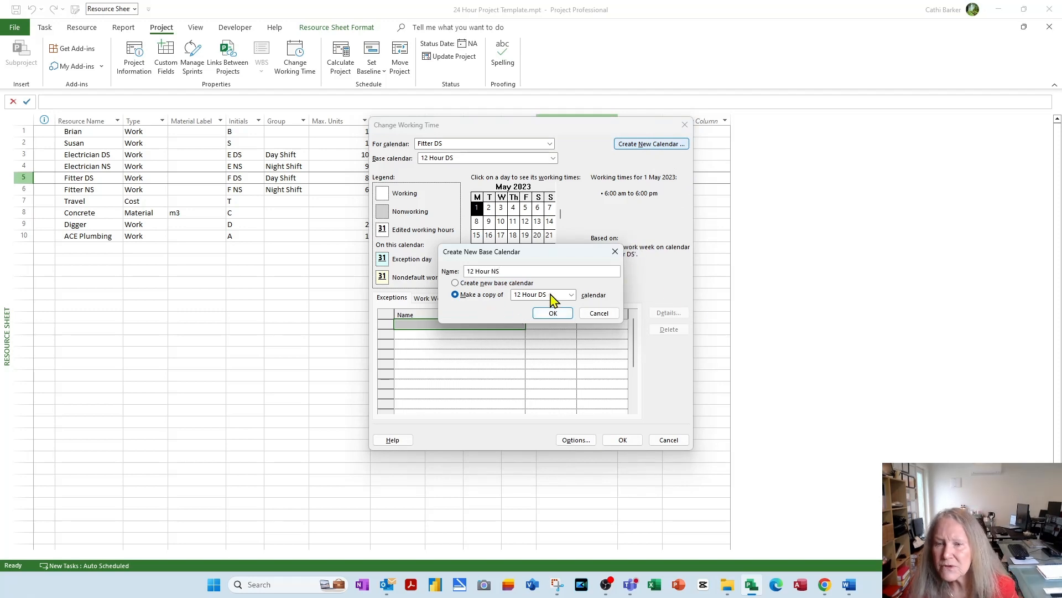
left_click(503, 284)
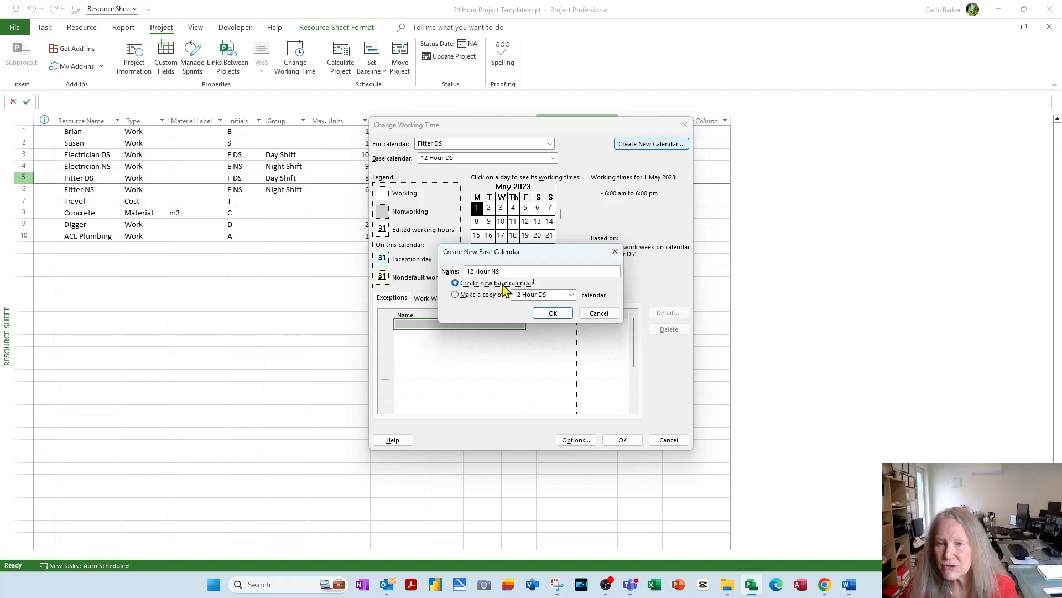
left_click(556, 313)
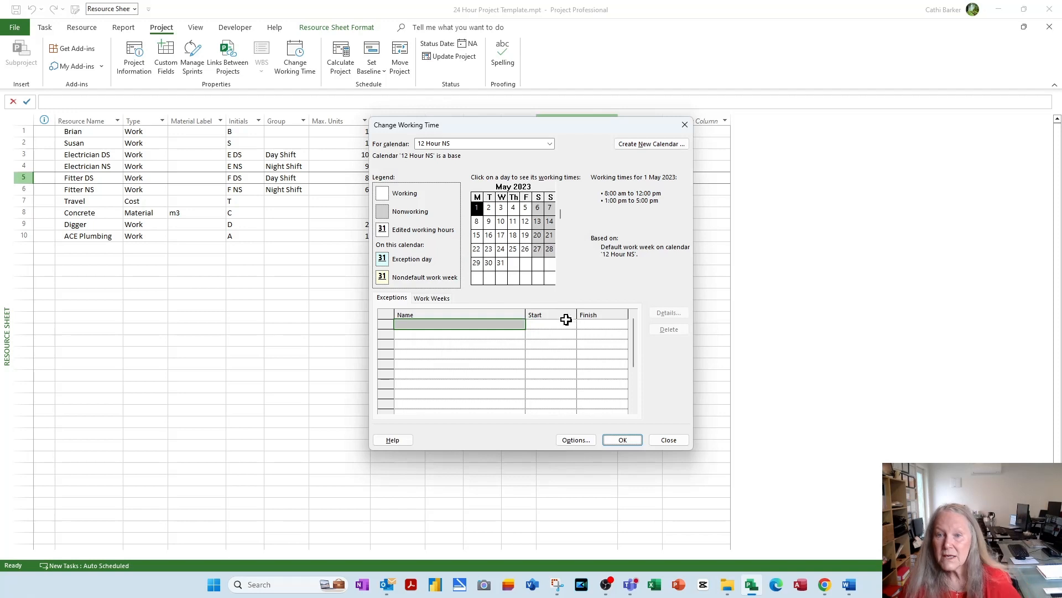
Switch Monday through Sunday in the 12 Hour NS default work week to specific working times.
left_click(437, 299)
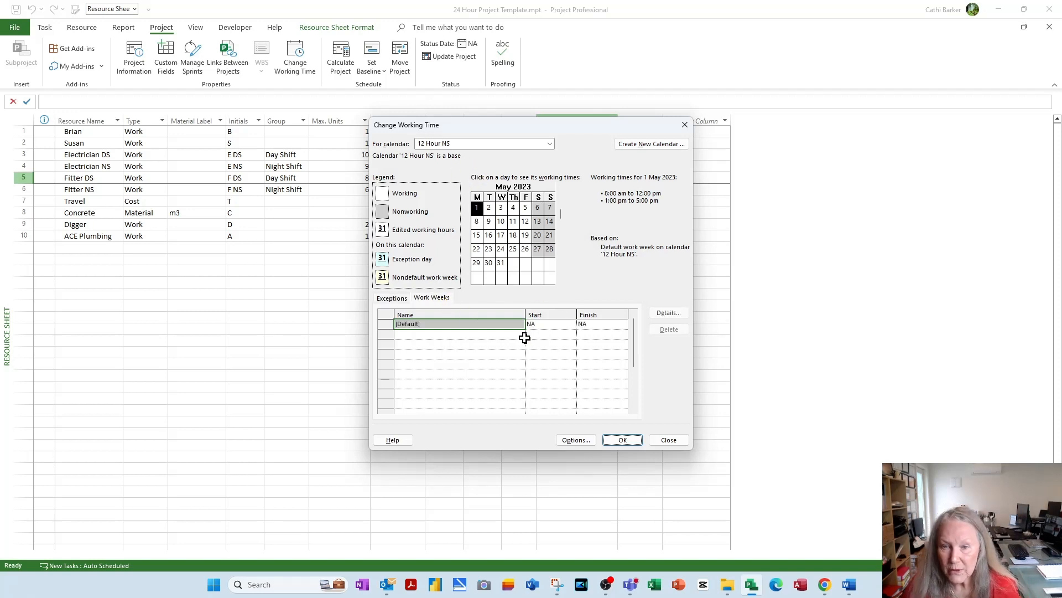
left_click(669, 314)
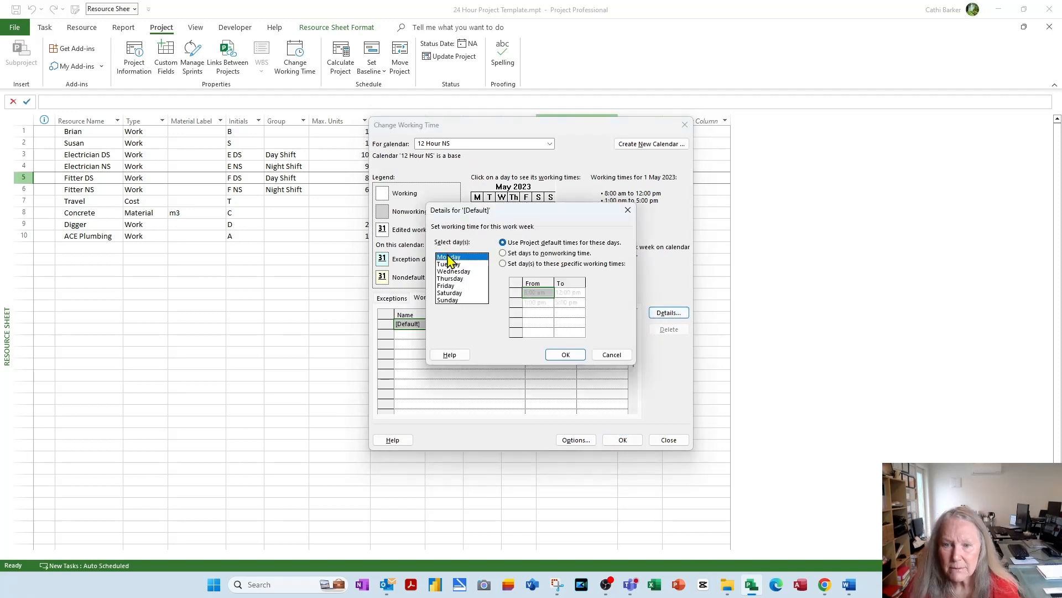
left_click_drag(449, 258, 454, 306)
left_click(526, 263)
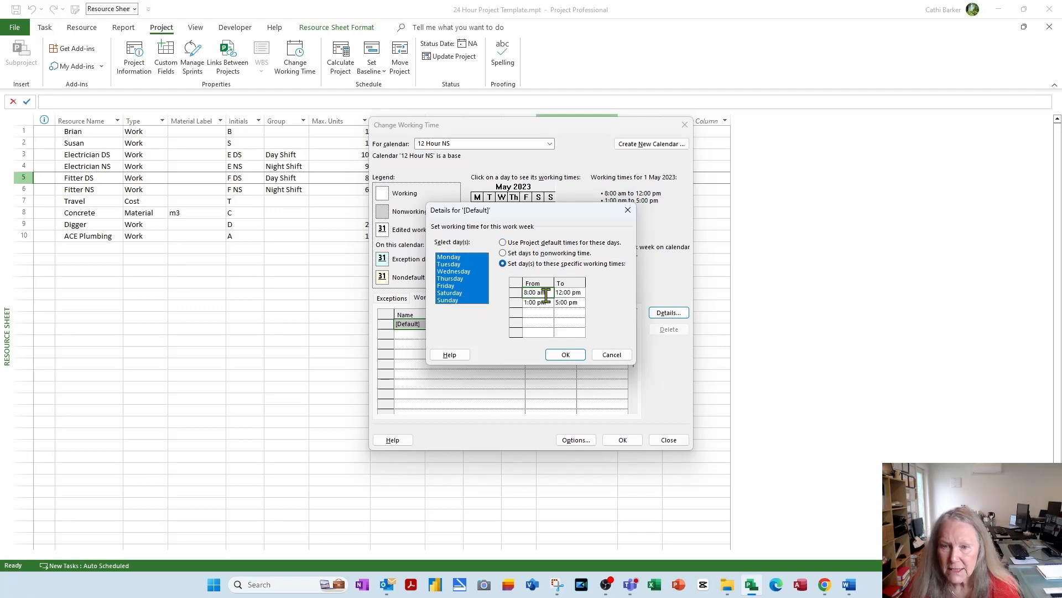
Try to set the first working period of the 12 Hour NS default work week to run from 6:00 pm to 6:00 am.
left_click(530, 292)
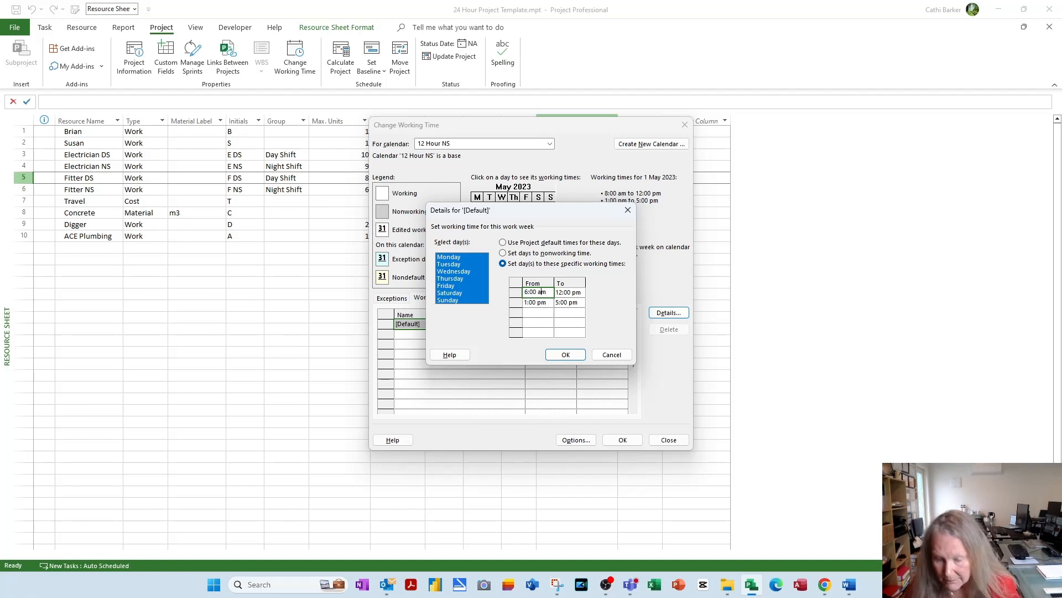
left_click(578, 295)
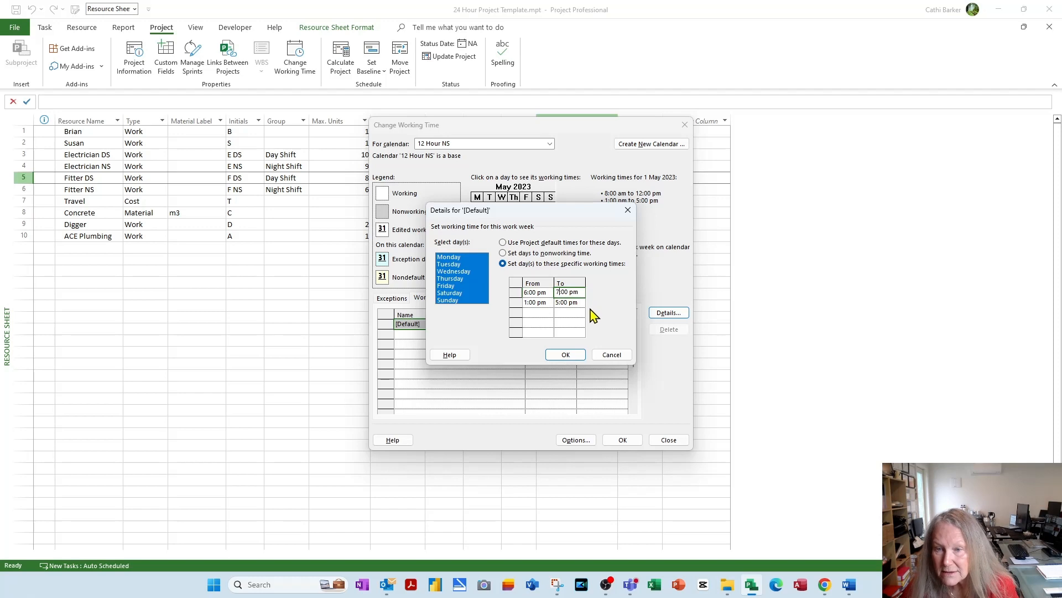
key("BackSpace")
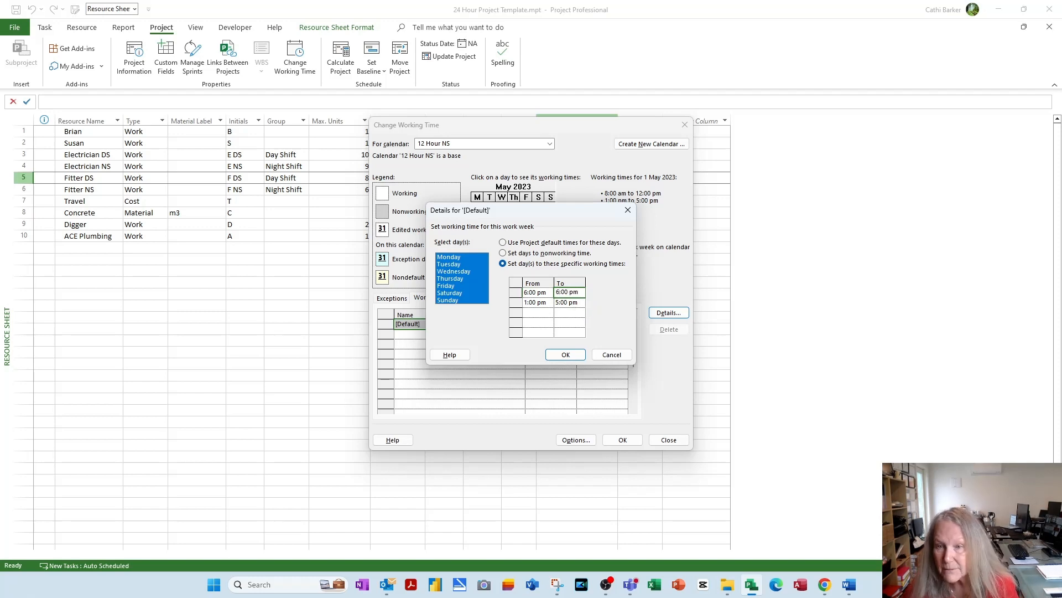
type("6")
left_click(574, 293)
key("BackSpace")
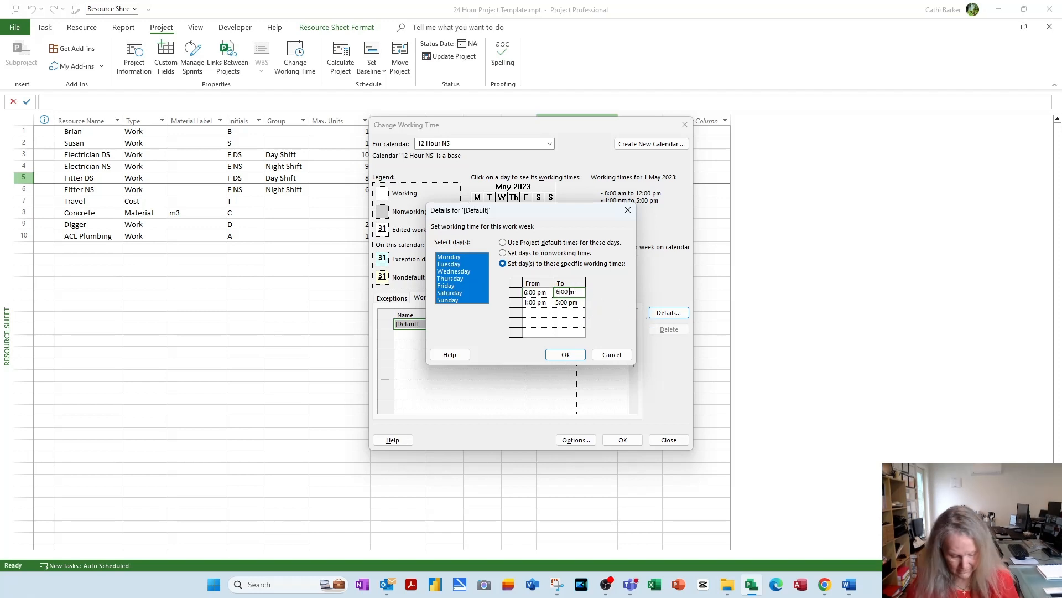
type("a")
Remove the second working period, 1:00 pm to 5:00 pm, from the selected days of the 12 Hour NS work week.
left_click(539, 302)
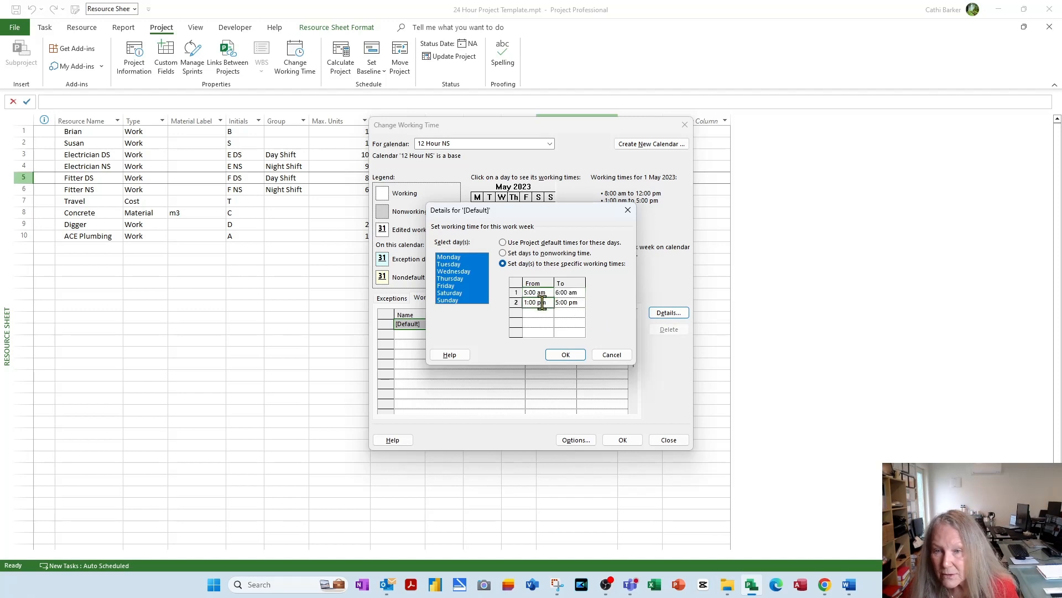
left_click(515, 302)
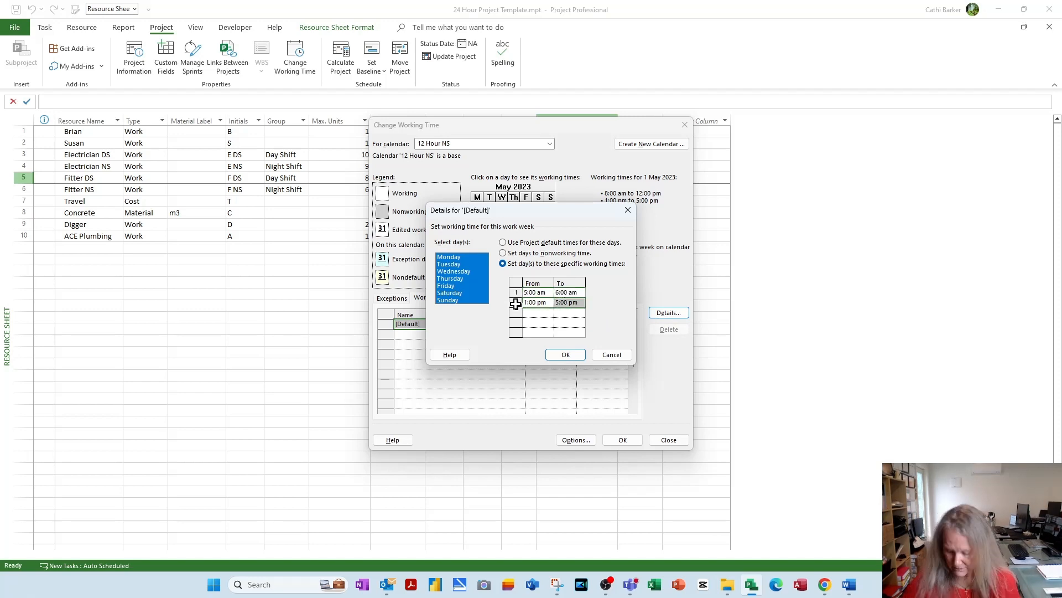
key("Delete")
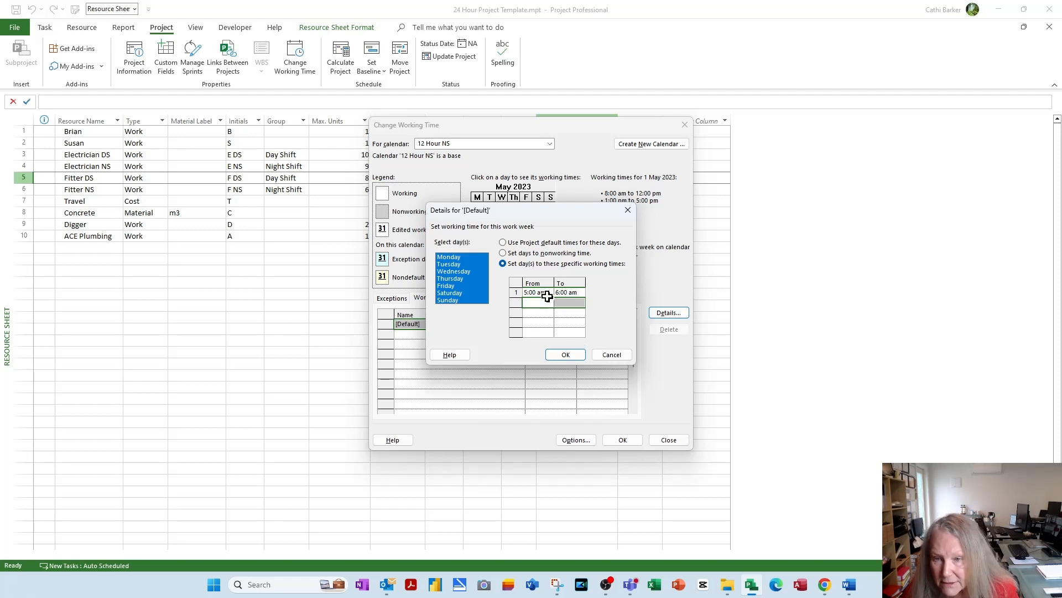
Try again to start the remaining working period at 6:00 pm with a 6:00 am finish.
left_click(531, 292)
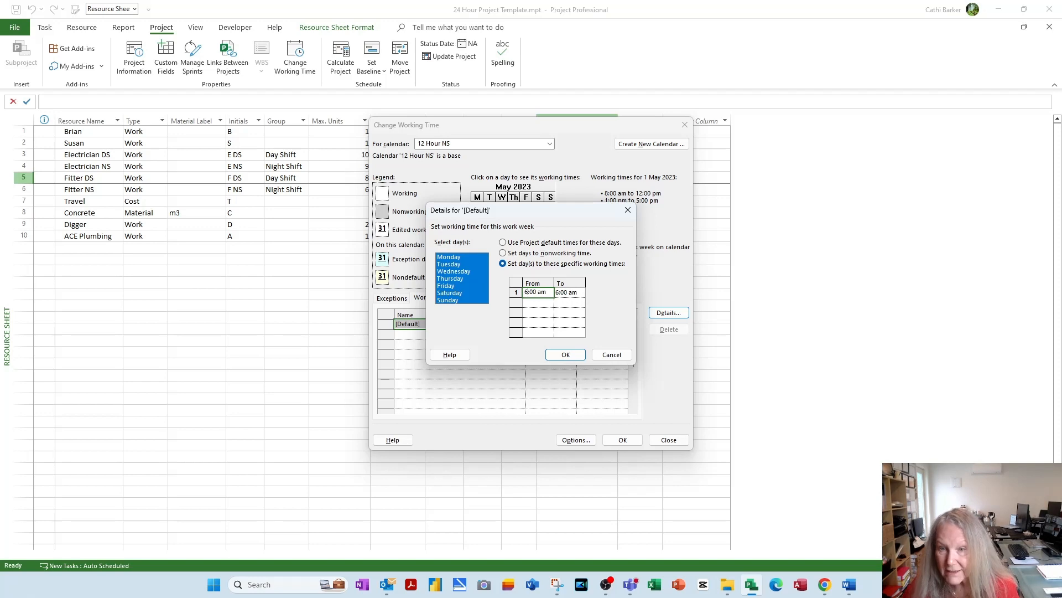
left_click(536, 292)
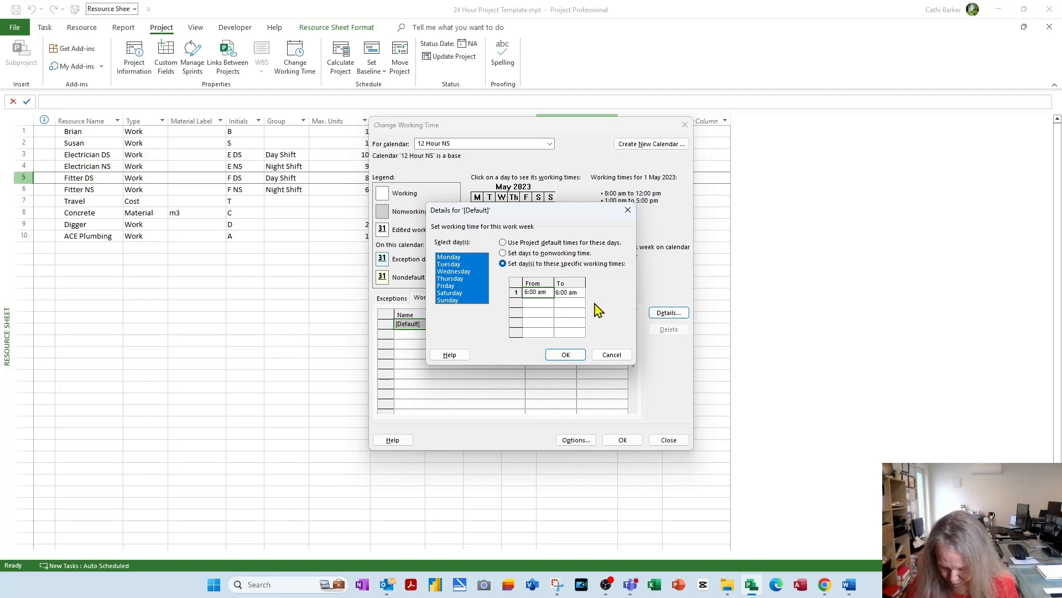
key("BackSpace")
type("p")
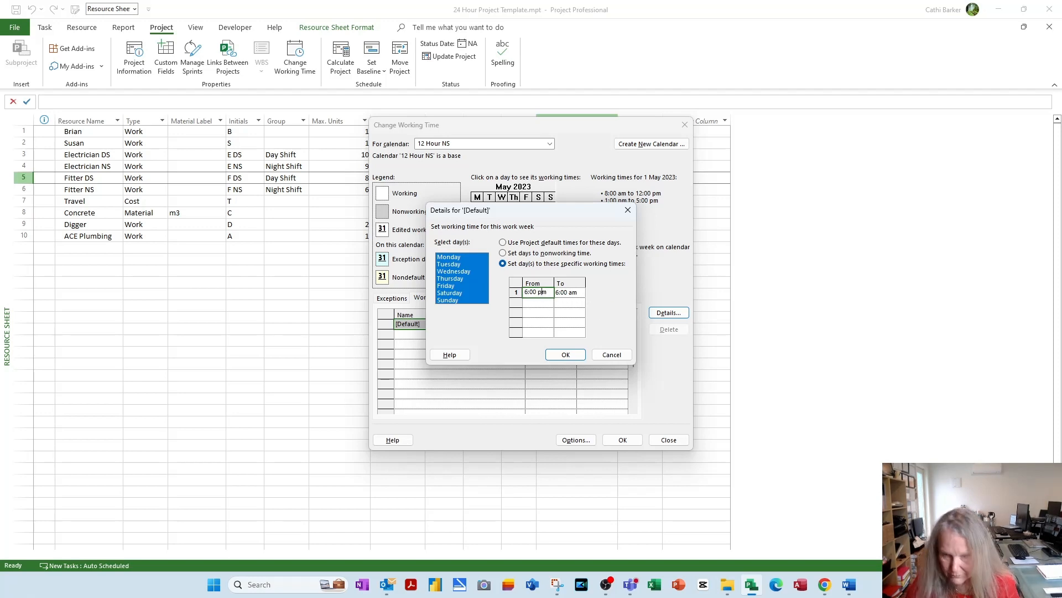
left_click(537, 303)
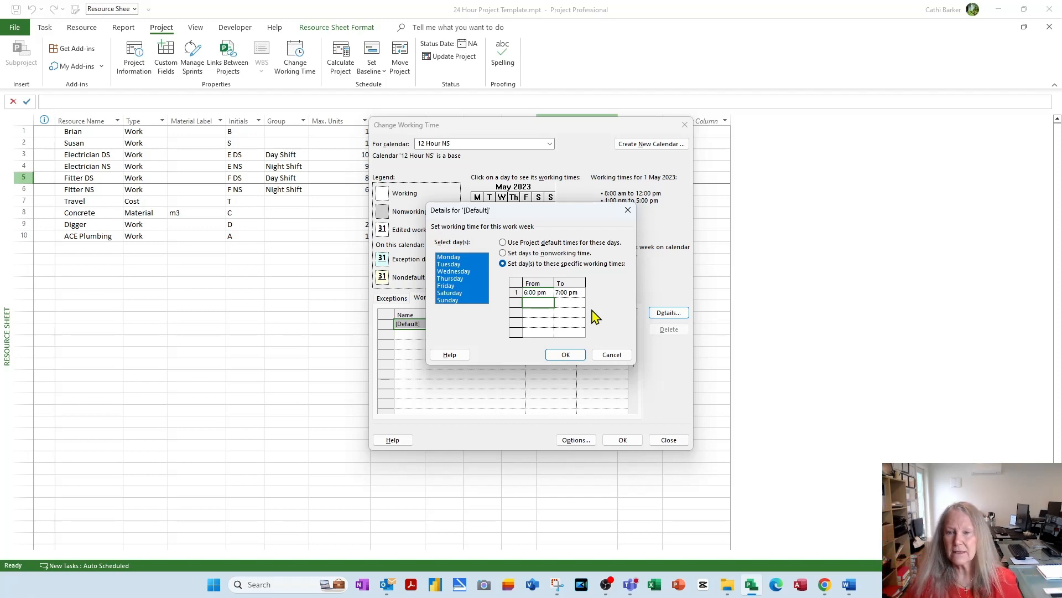
Set the first working period for all seven days to 12:00 am to 6:00 am.
left_click(534, 292)
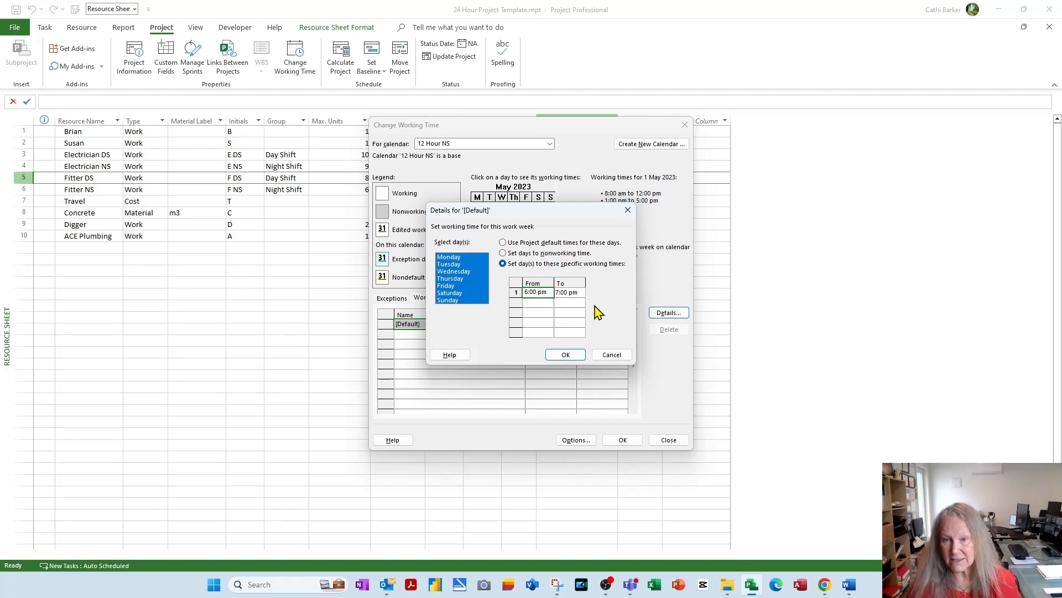
type("12")
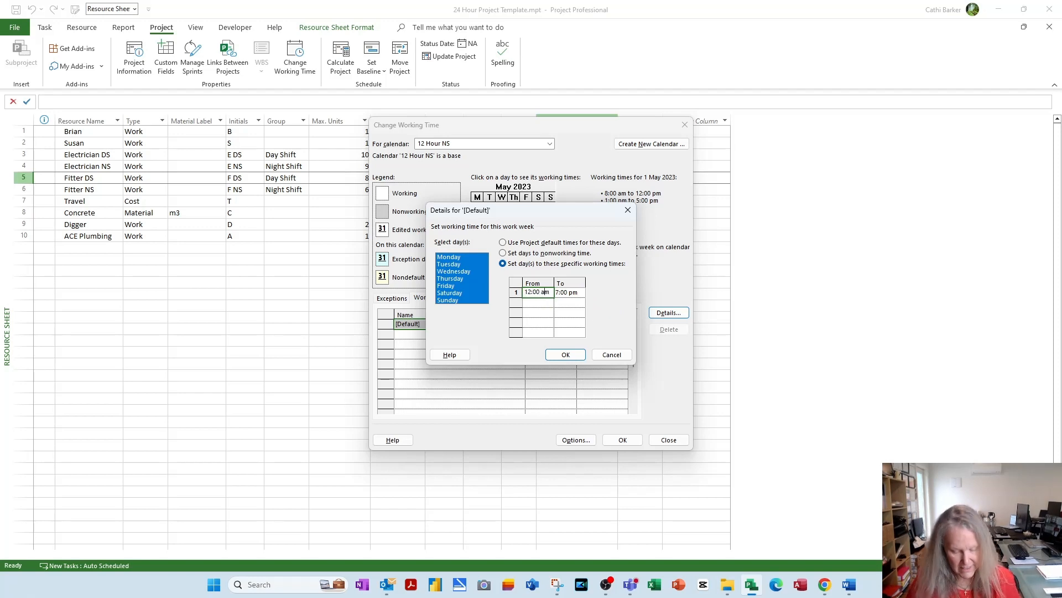
left_click(561, 292)
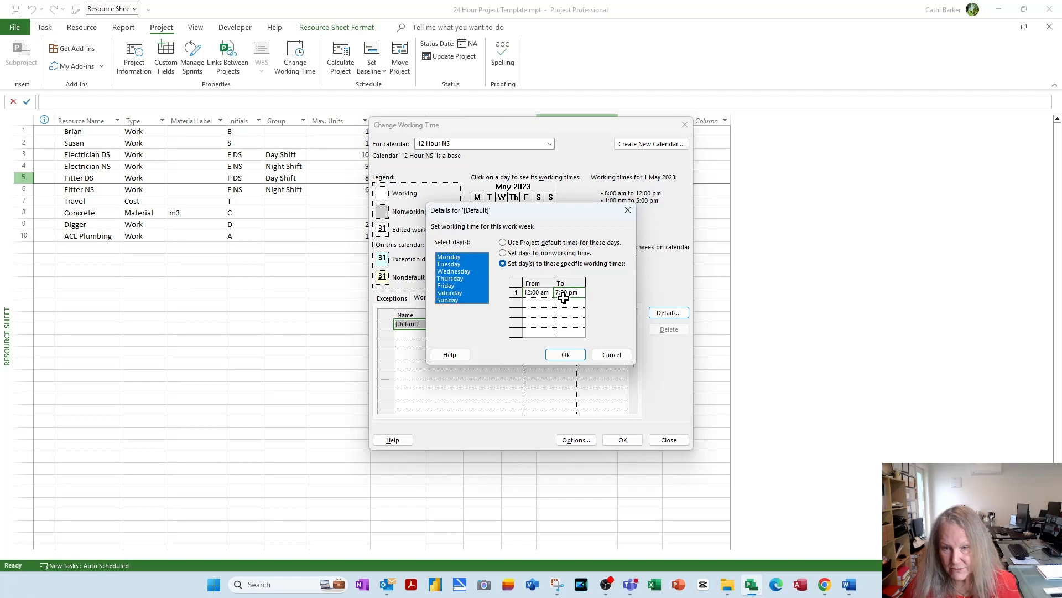
key("Delete")
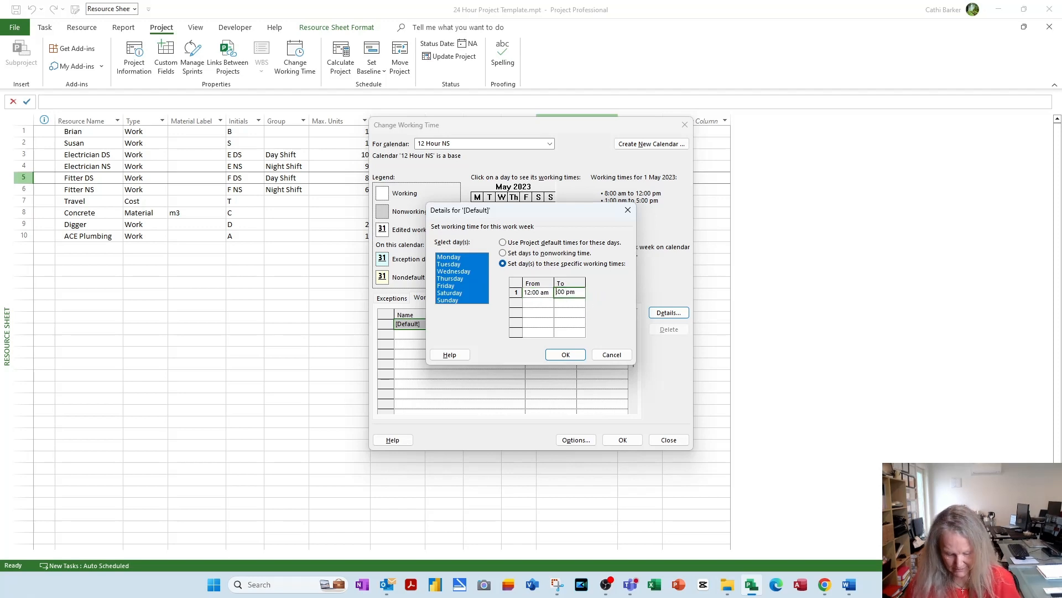
type("6")
left_click(573, 285)
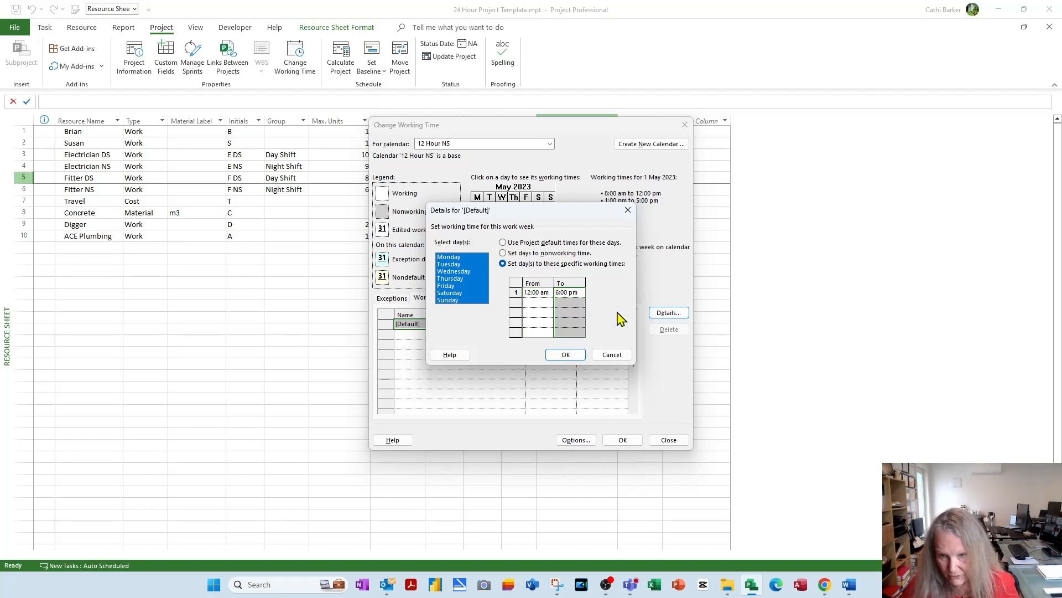
left_click(571, 294)
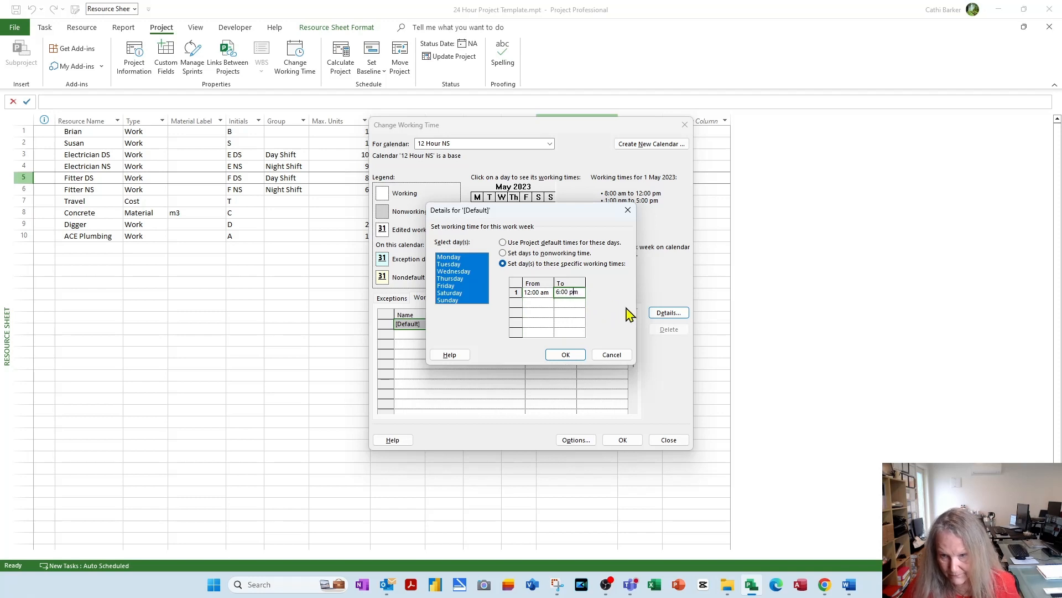
key("Delete")
type("a")
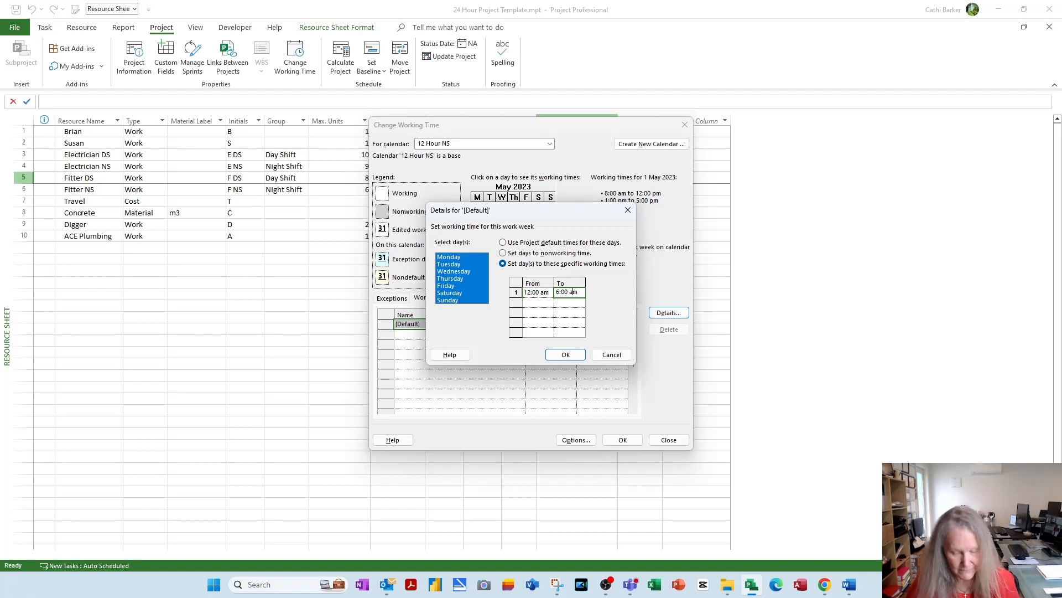
Add a second working period from 6:00 pm to 12:00 am and save the 12 Hour NS calendar.
left_click(537, 304)
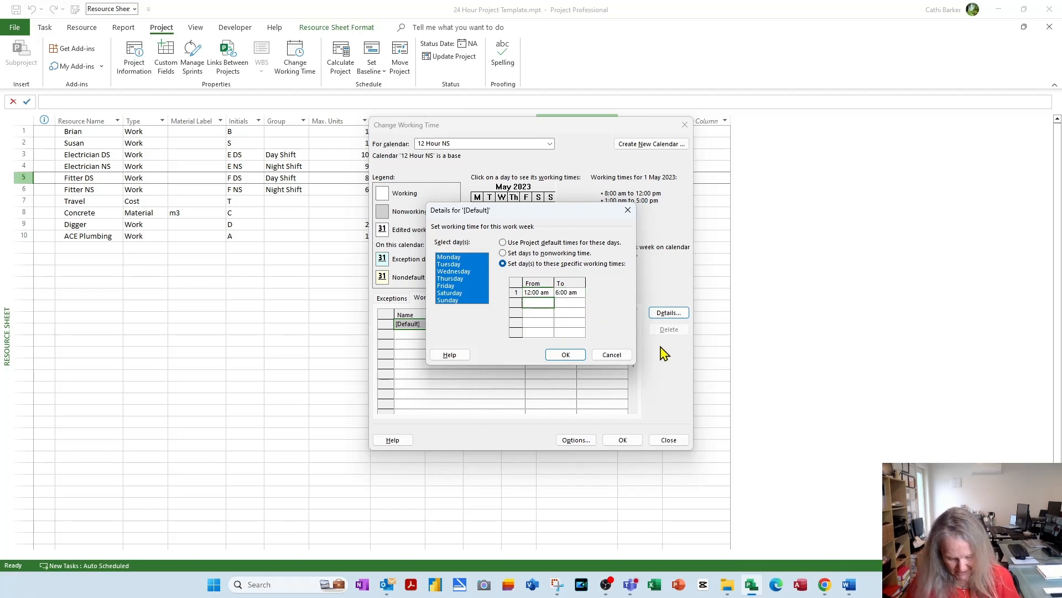
type("6:00")
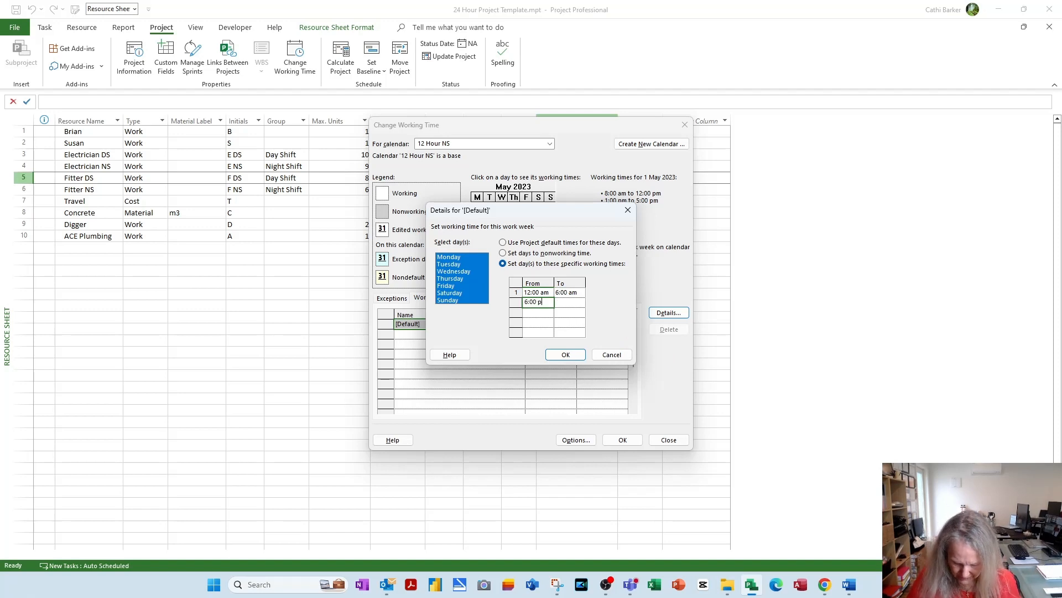
left_click(574, 302)
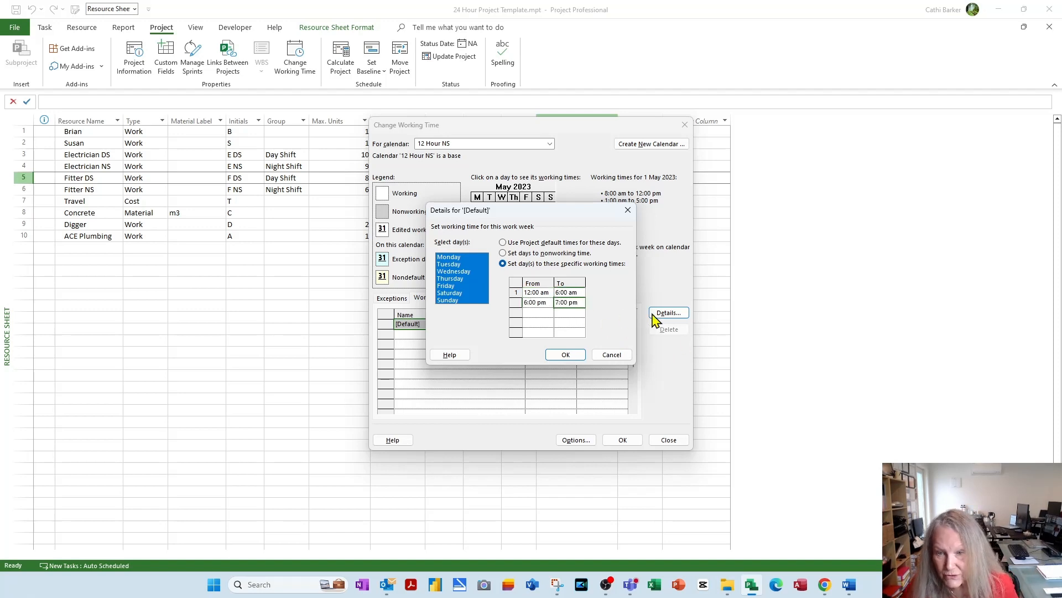
left_click(575, 301)
key("BackSpace")
type("a")
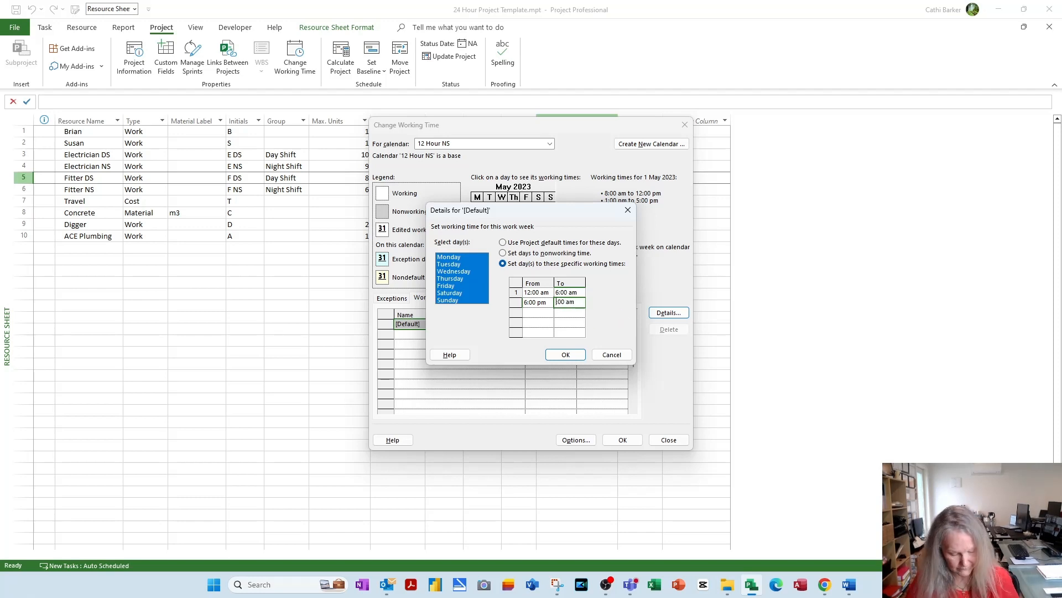
type("12:")
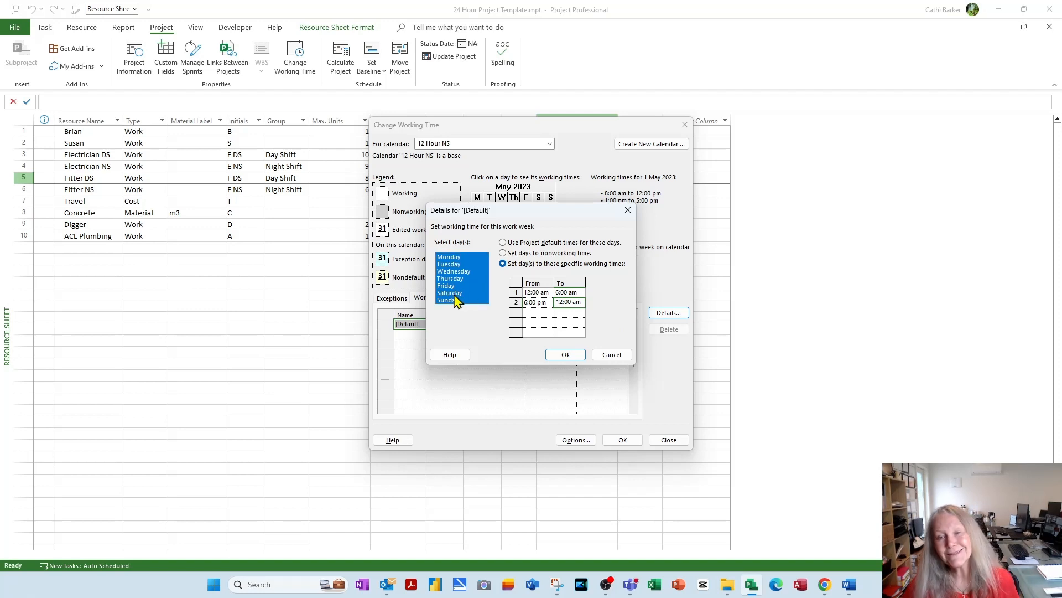
left_click(534, 312)
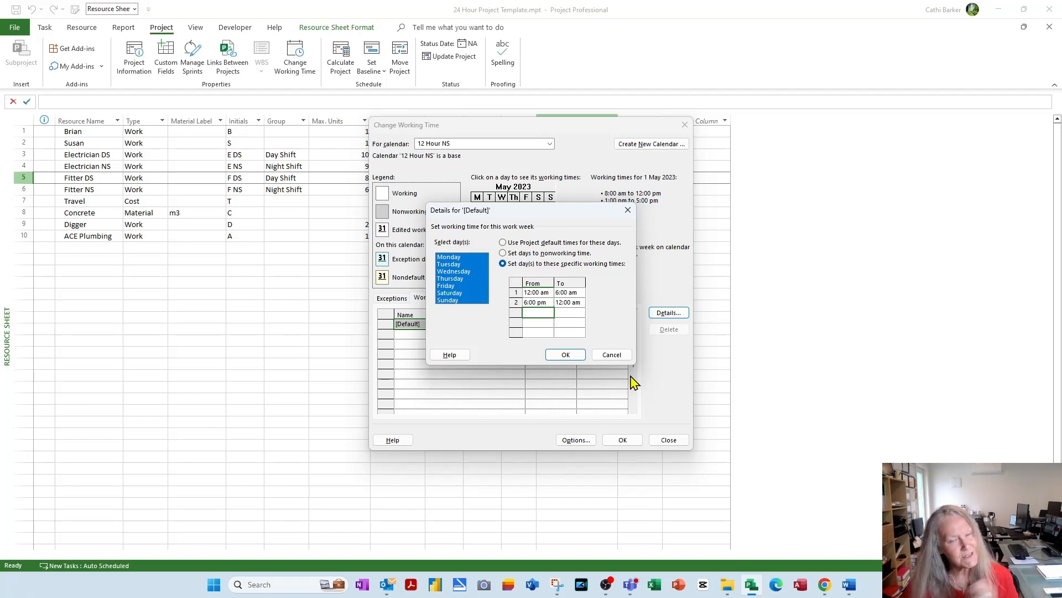
left_click(566, 355)
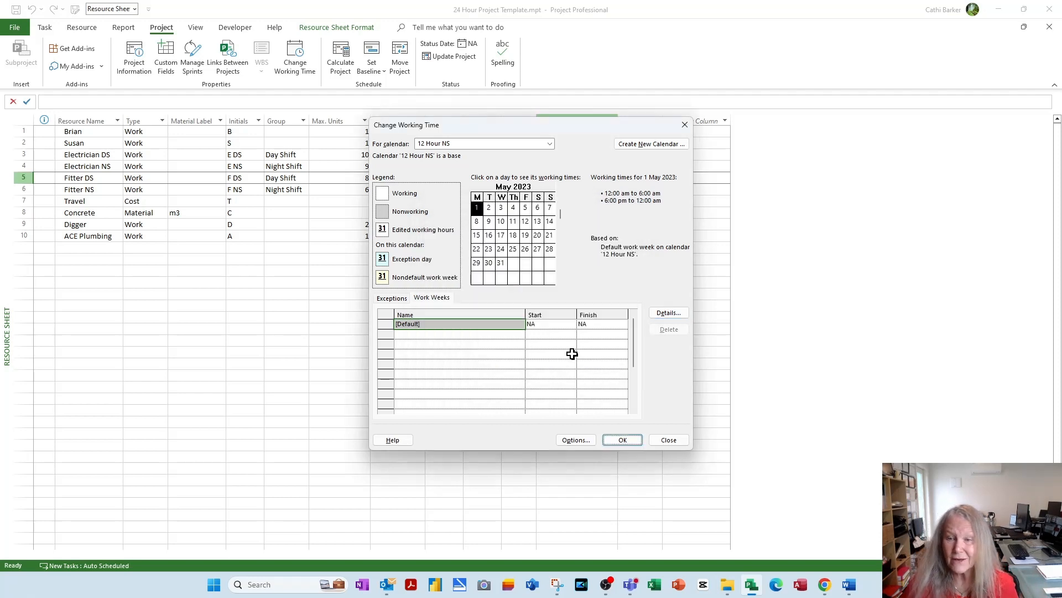
left_click(623, 439)
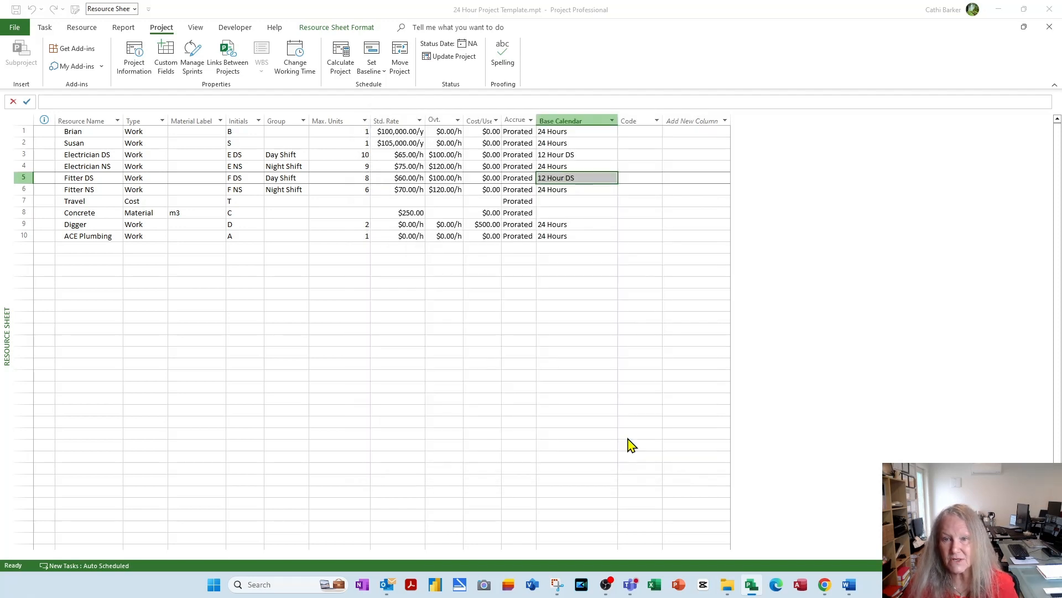
Assign the 12 Hour NS base calendar to the Electrician NS and Fitter NS resources.
left_click(593, 166)
left_click(612, 167)
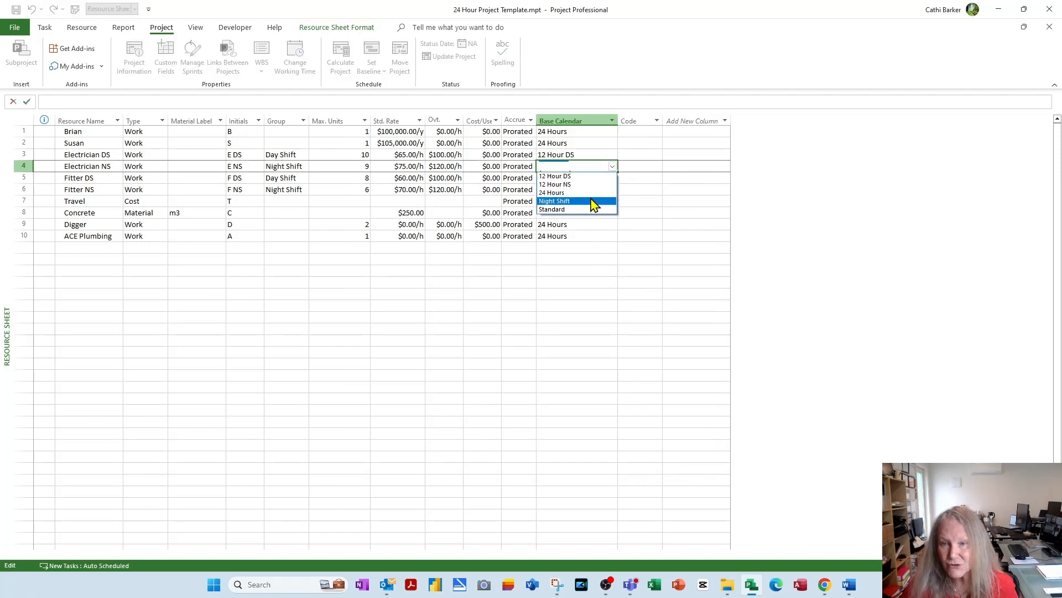
left_click(594, 186)
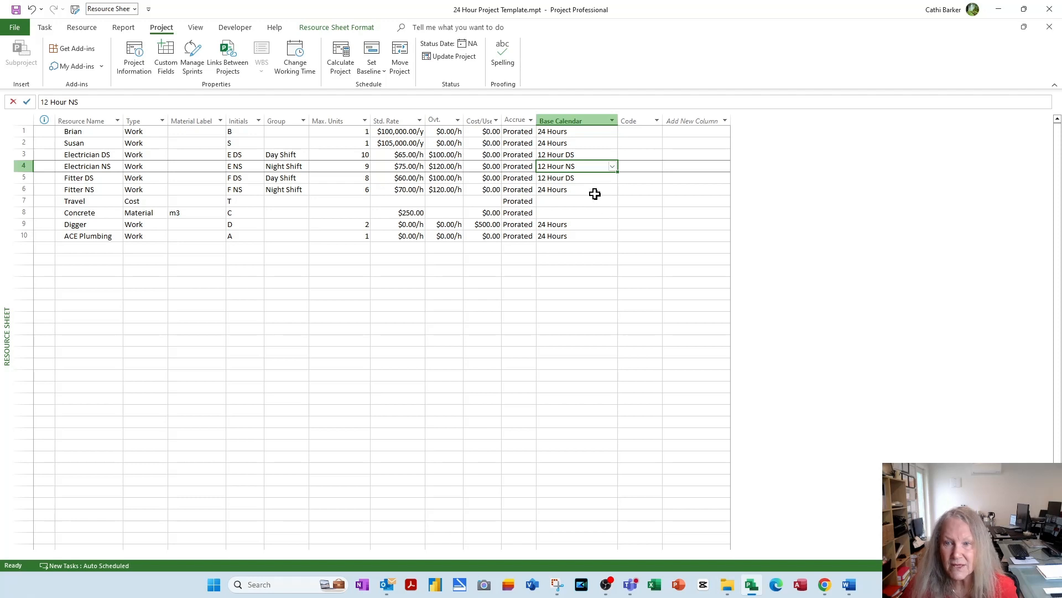
left_click(597, 191)
left_click(612, 190)
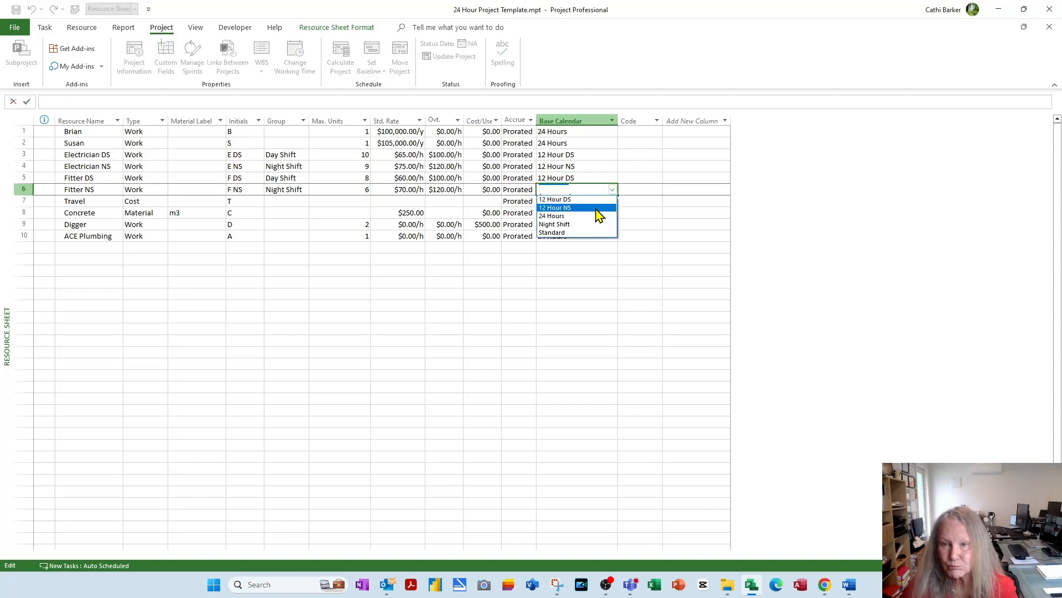
left_click(594, 209)
left_click(591, 236)
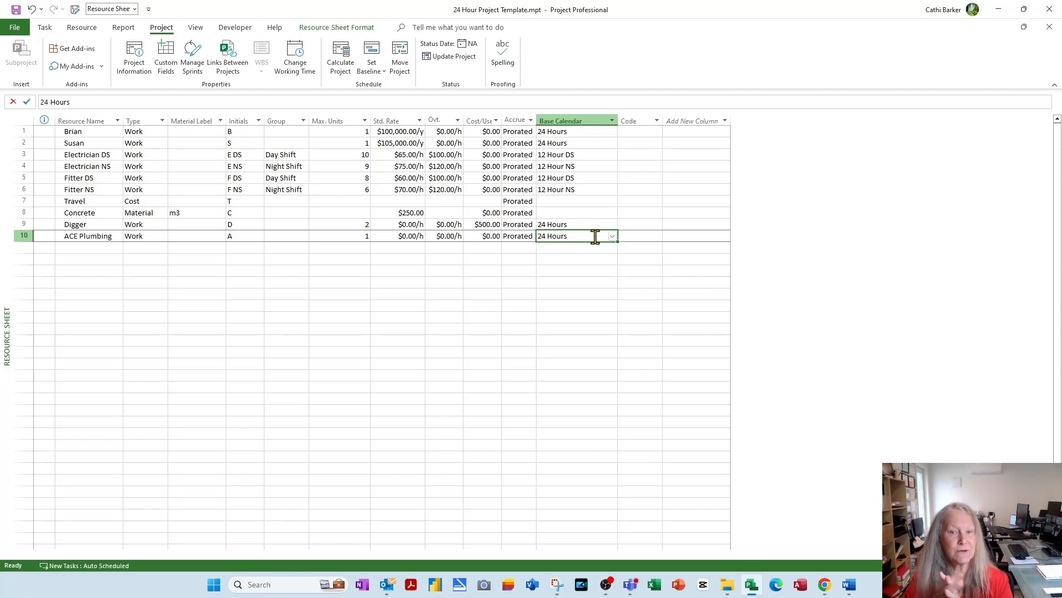
key("shift+space")
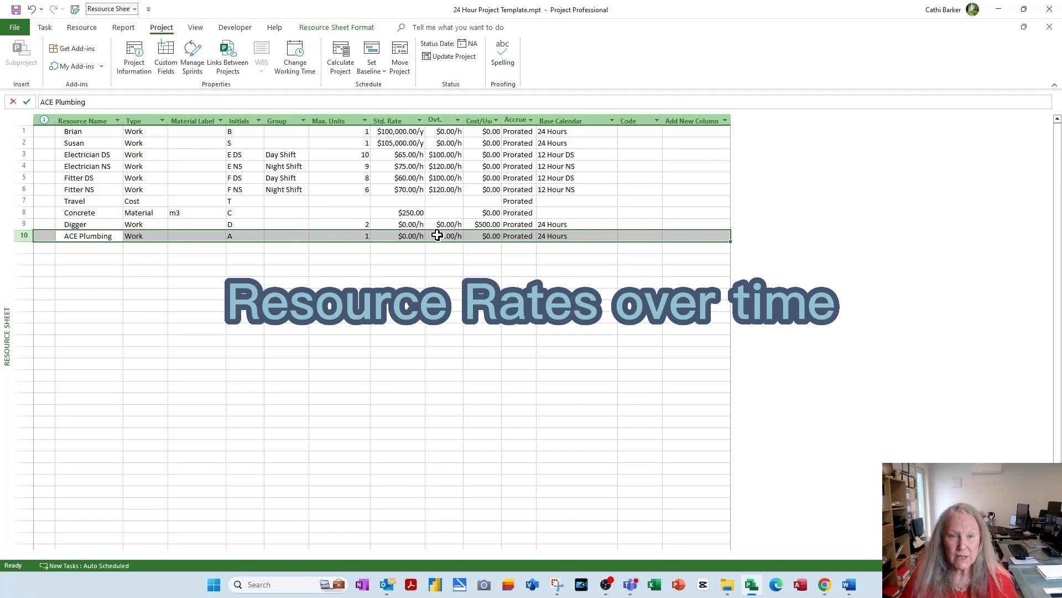
Open the cost rates of the Electrician DS resource and add a rate row effective 1/11/23 in table A.
left_click(94, 160)
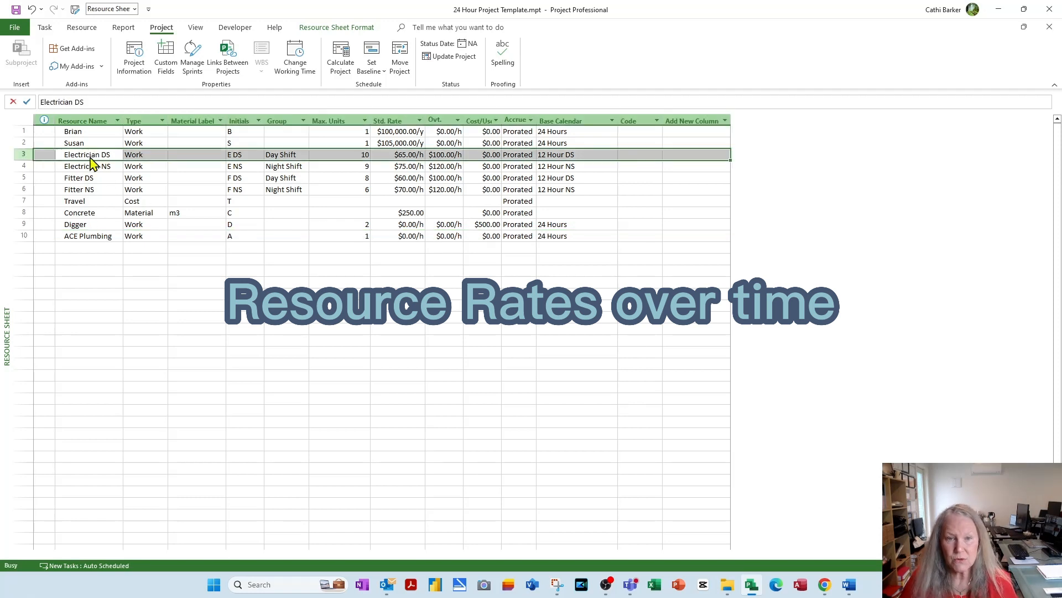
double_click(102, 164)
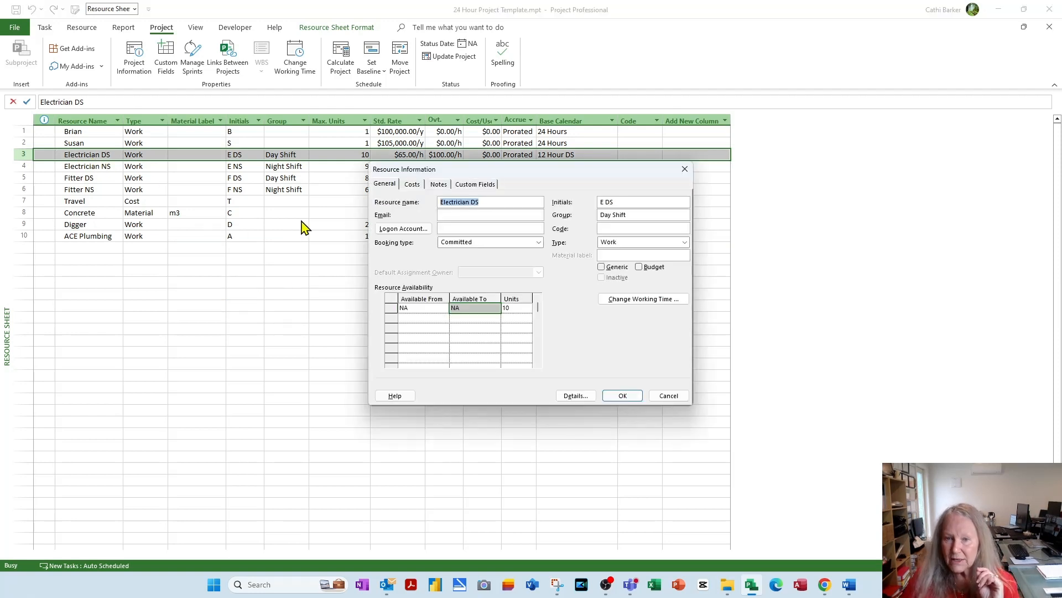
left_click(412, 184)
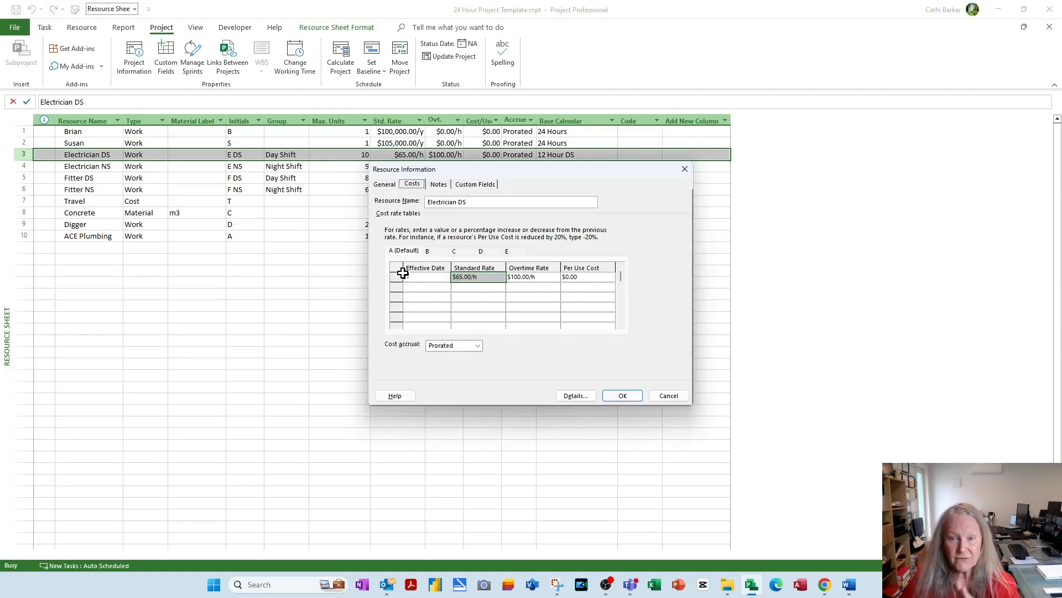
left_click(468, 277)
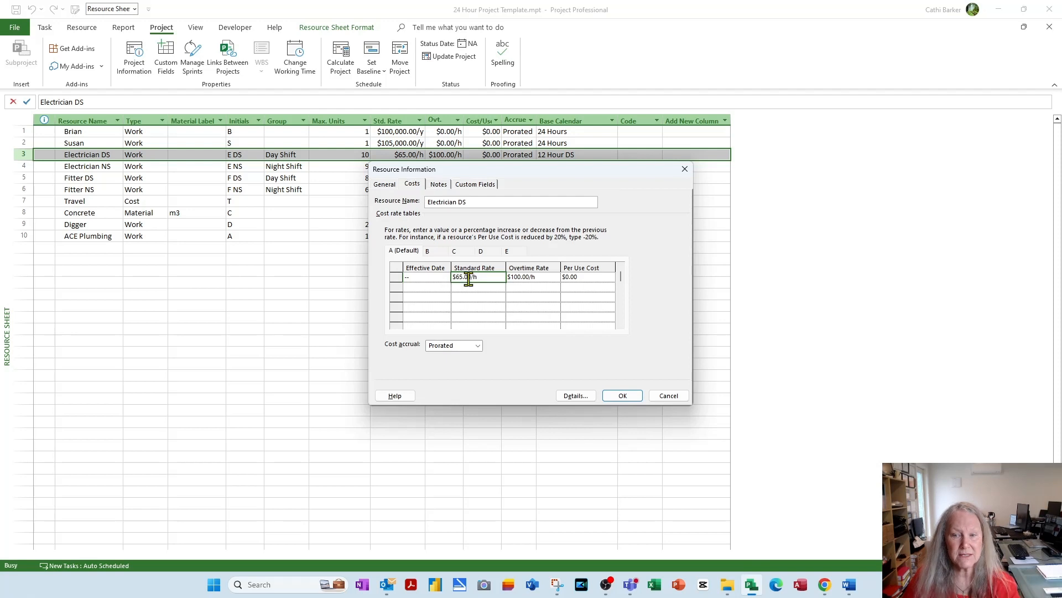
left_click(536, 277)
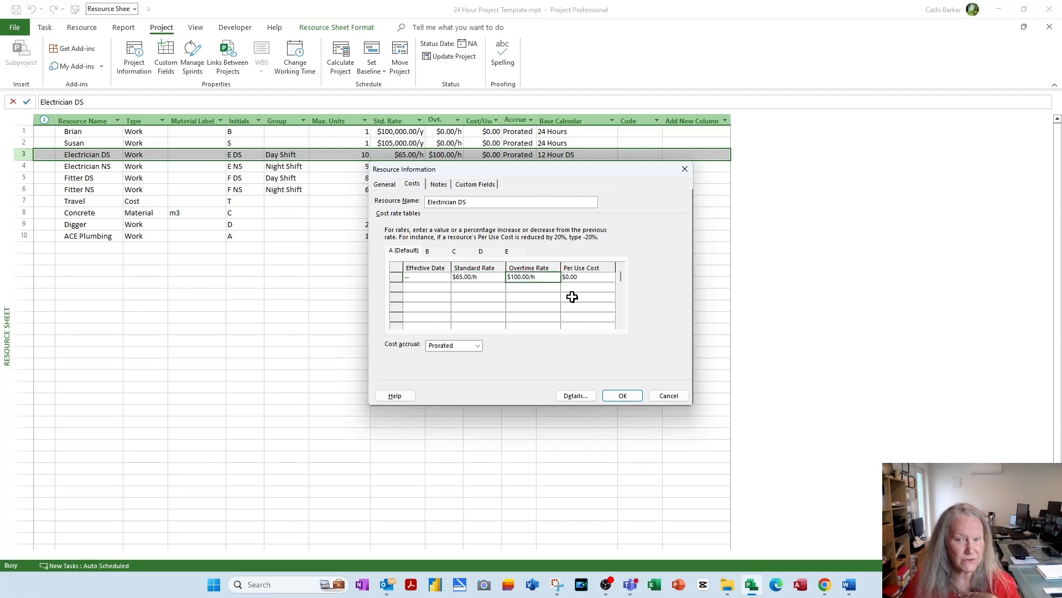
left_click(436, 287)
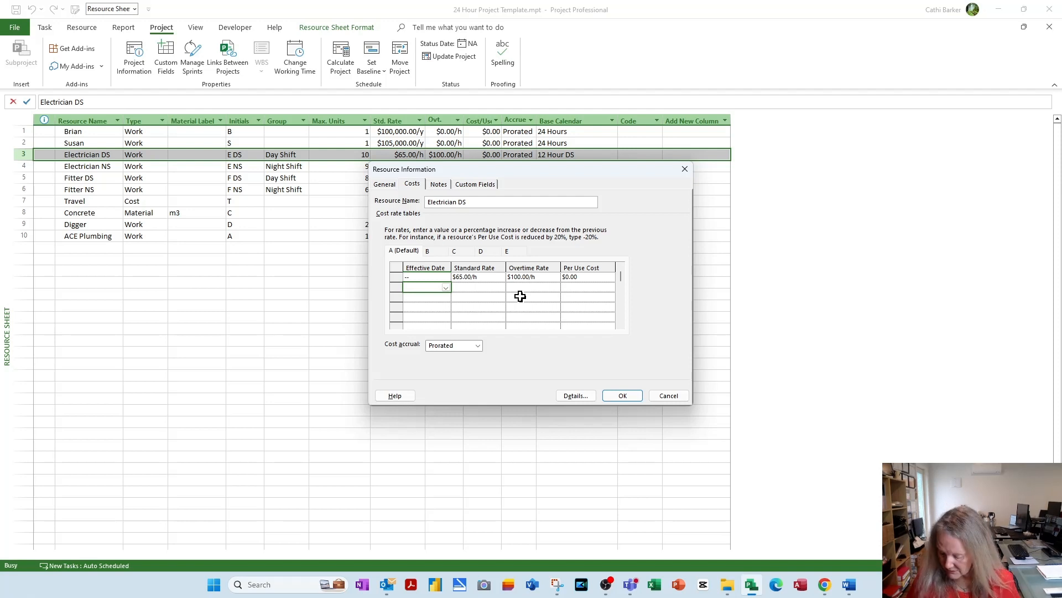
type("1/11")
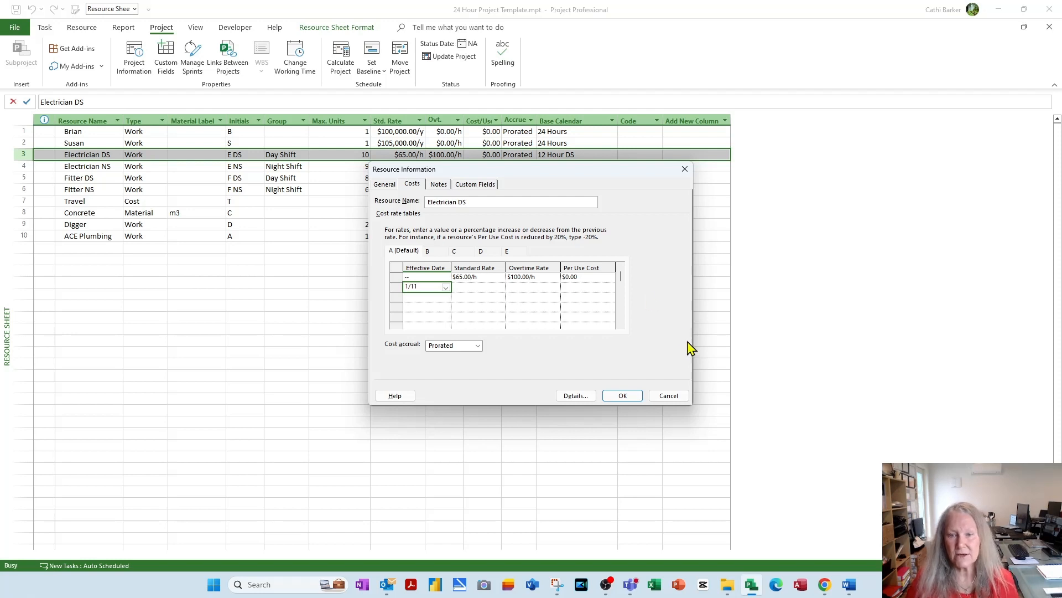
Increase Electrician DS's standard and overtime rates by 5% for the 1/11/23 row and save the resource.
left_click(492, 288)
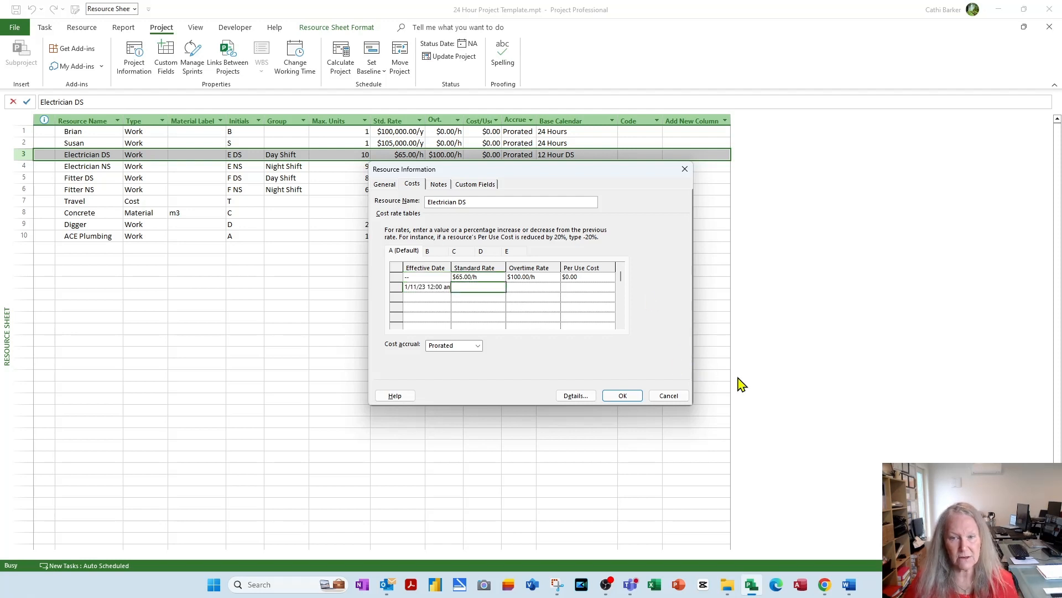
type("5%")
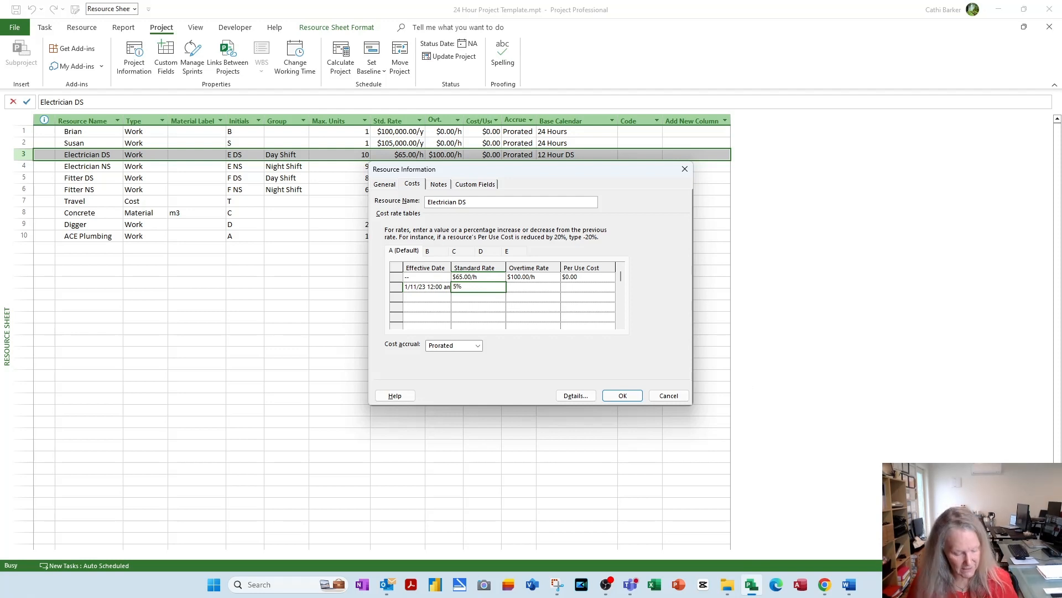
left_click(533, 287)
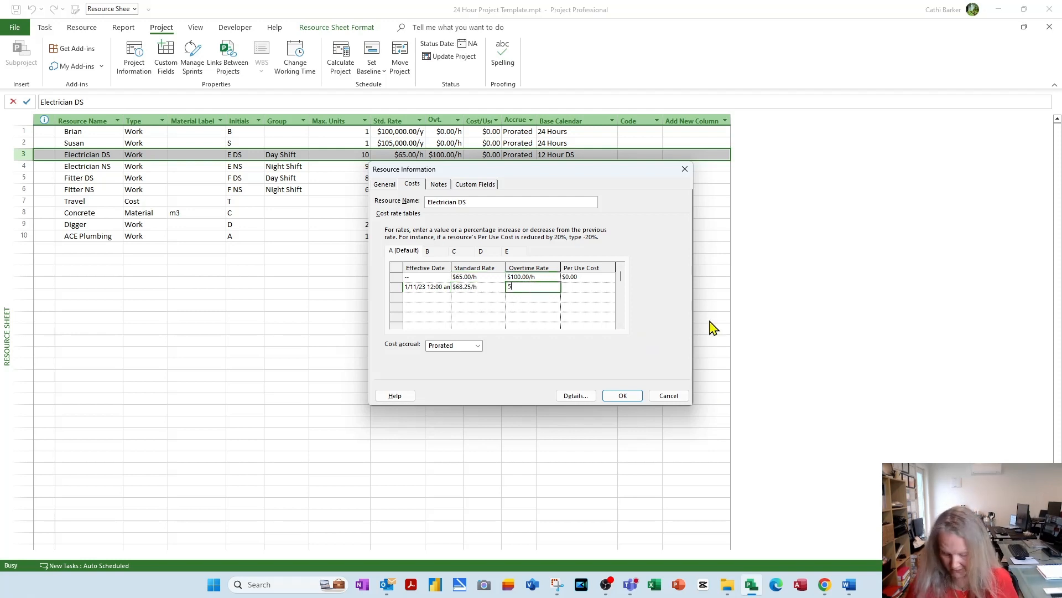
type("5%")
key("Return")
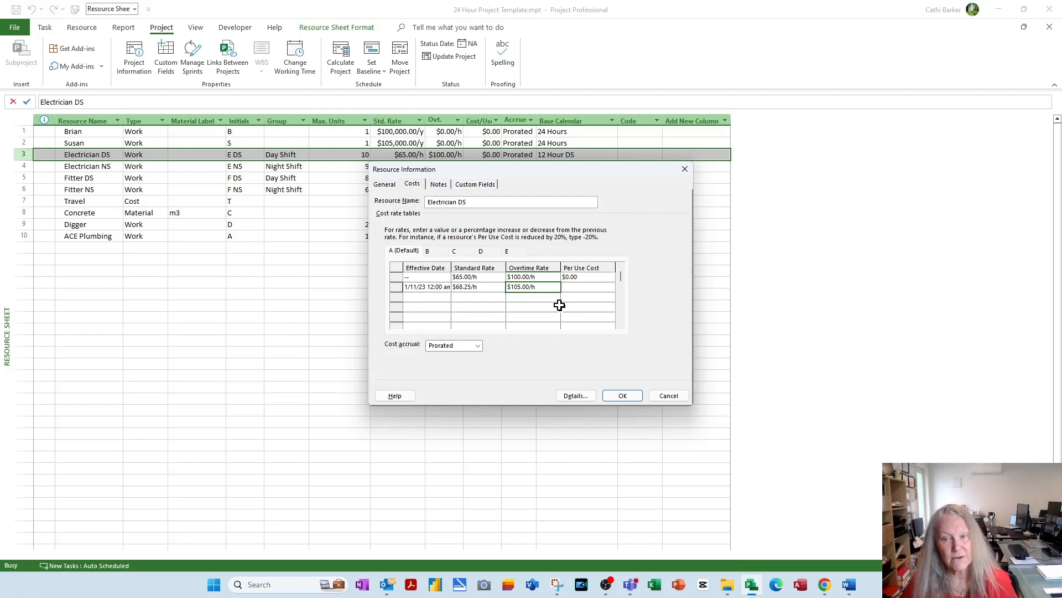
left_click(624, 394)
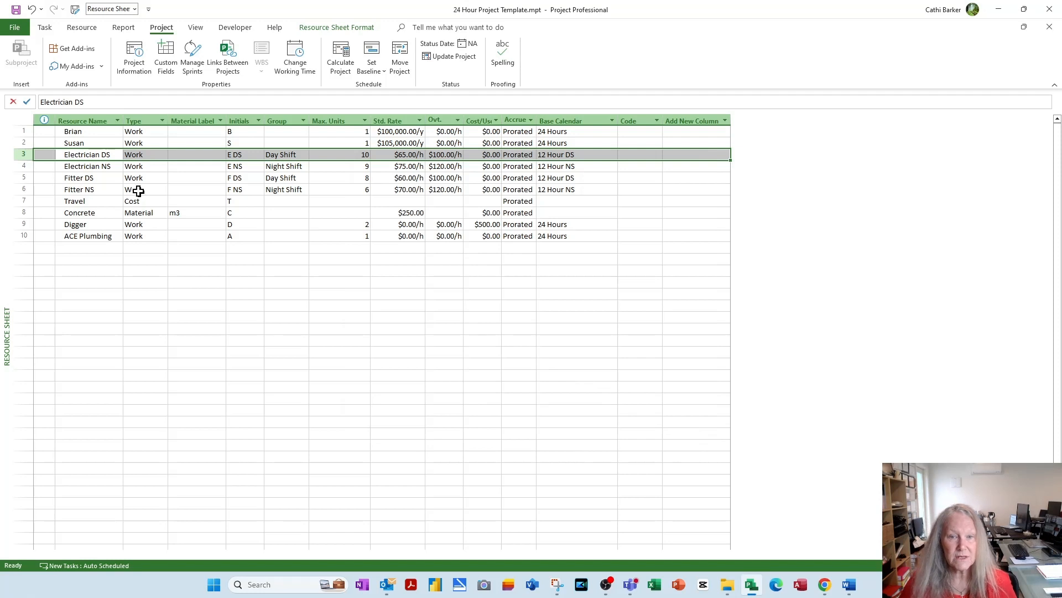
Open Fitter DS's cost rates and add a rate row effective 1/11/23 in table A.
left_click(101, 181)
double_click(101, 181)
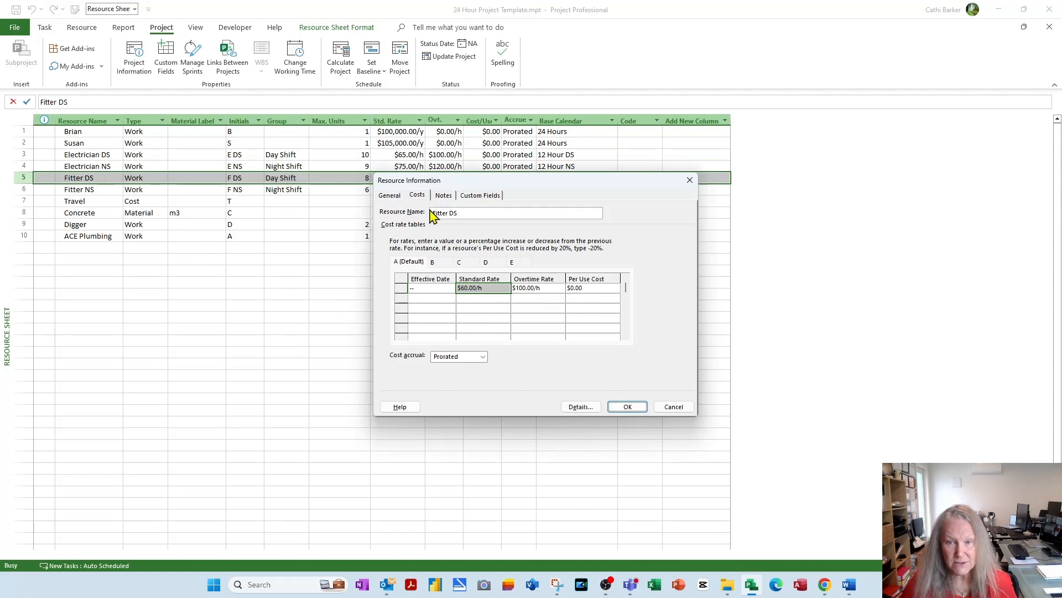
left_click(429, 298)
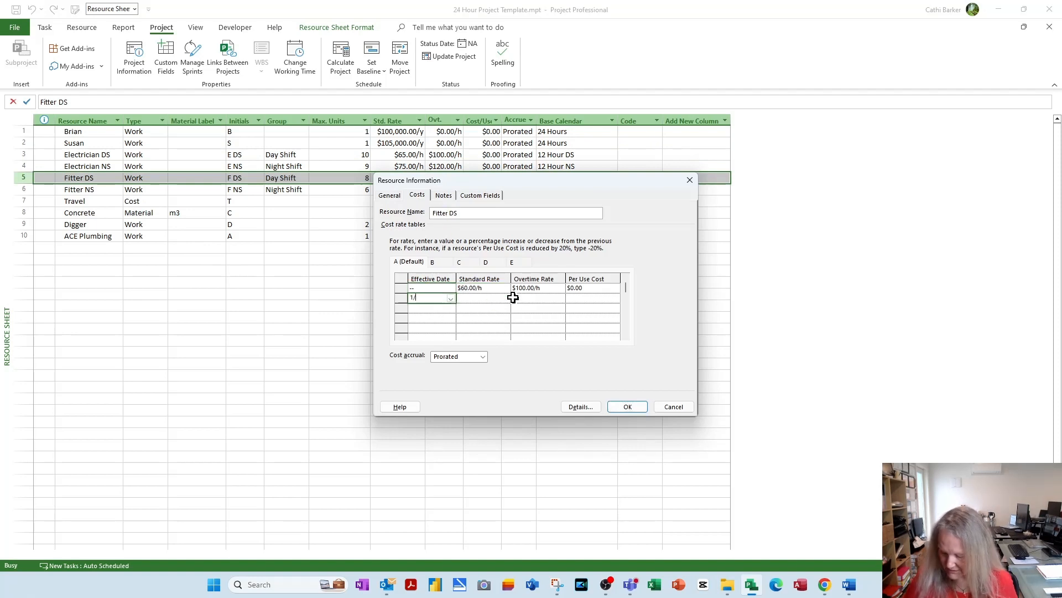
type("1/11")
key("Return")
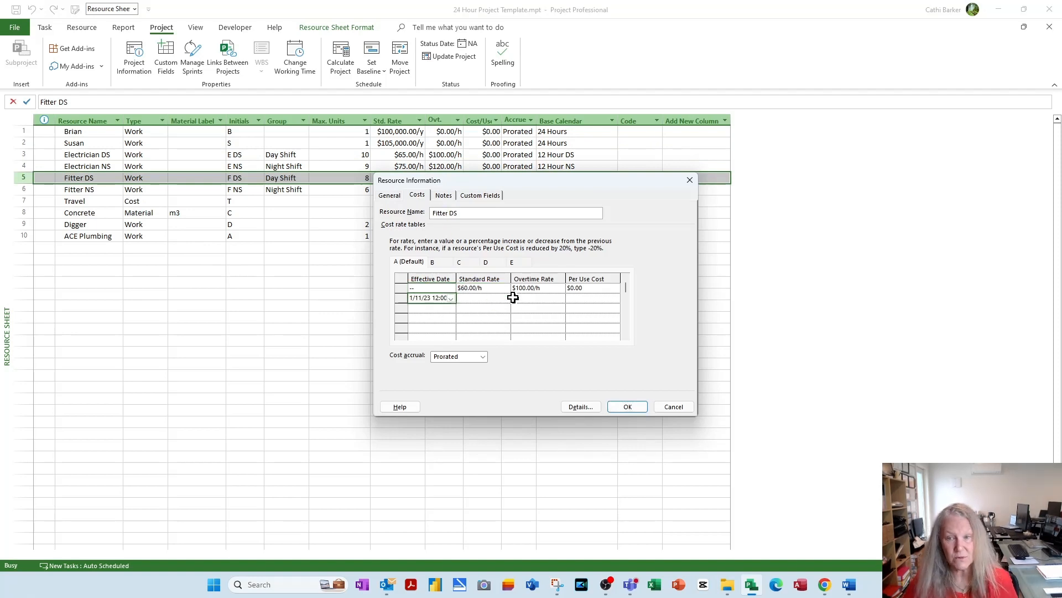
Set Fitter DS's standard rate to $65.00/h and overtime rate to $105.00/h for the 1/11/23 row.
left_click(498, 298)
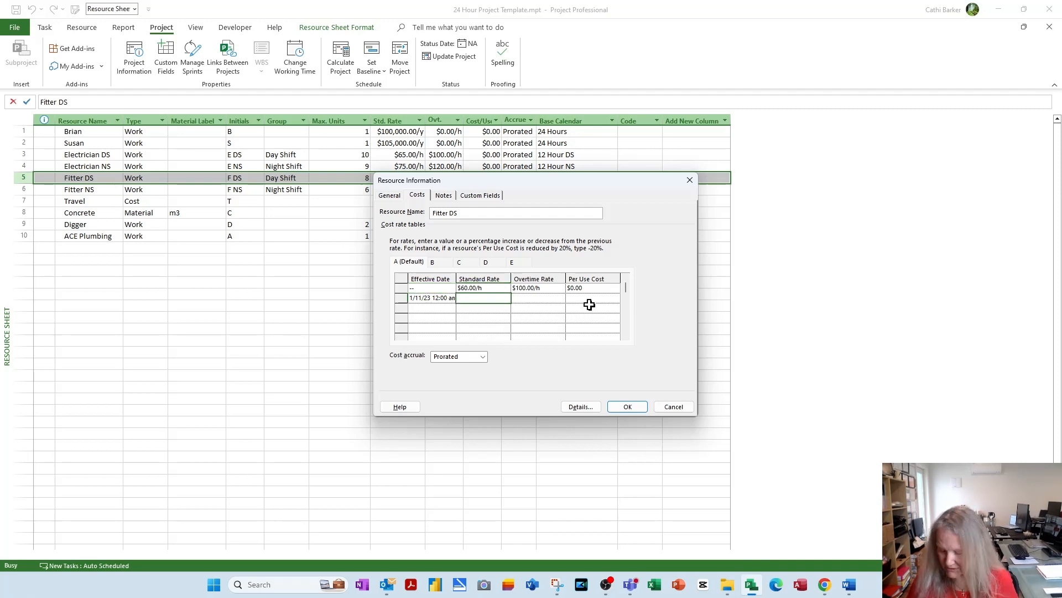
type("65")
key("Return")
key("Tab")
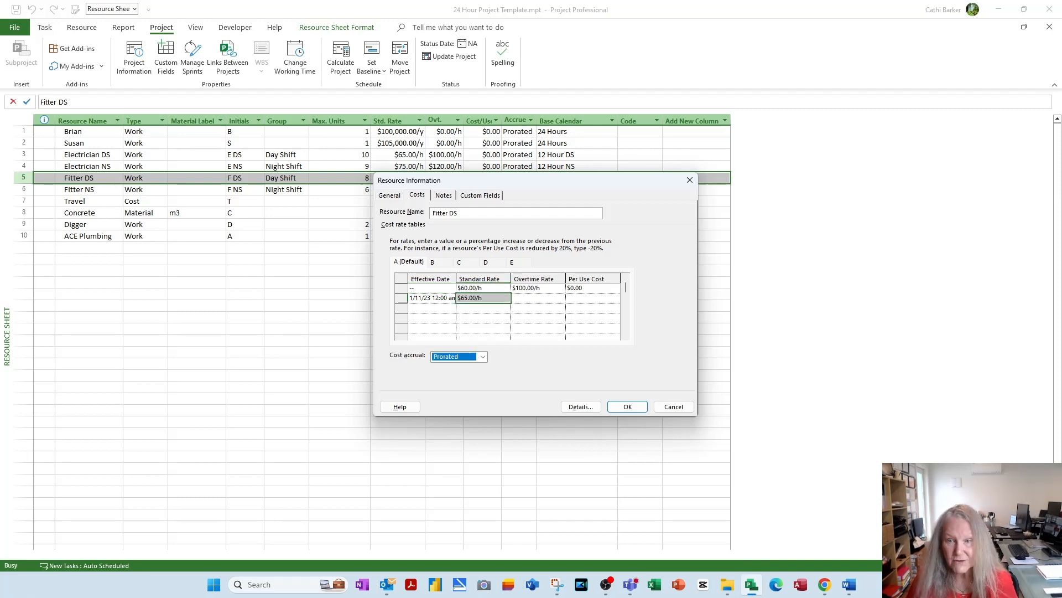
left_click(536, 298)
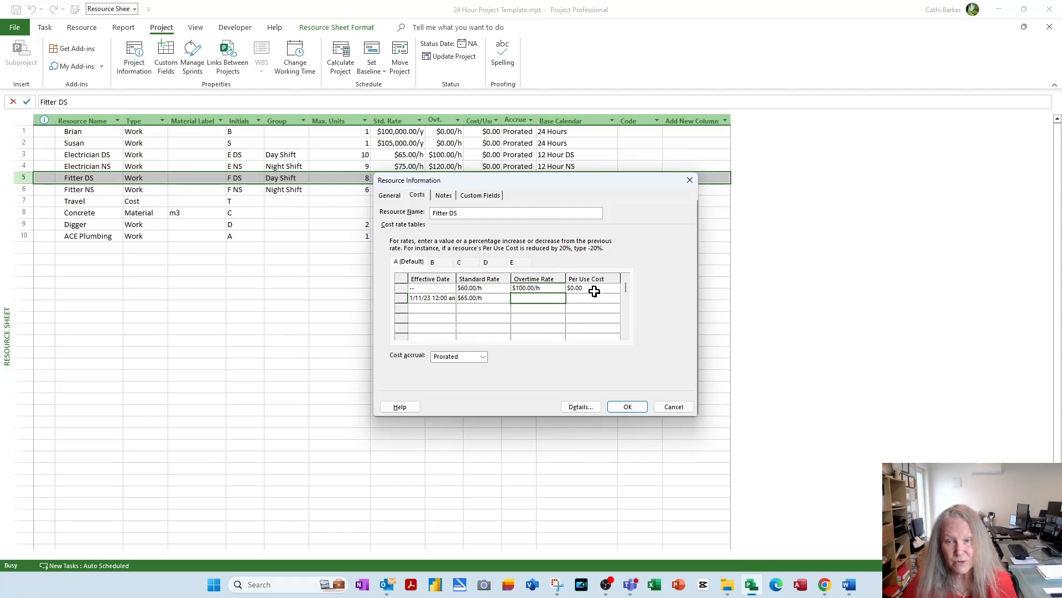
type("105")
key("Return")
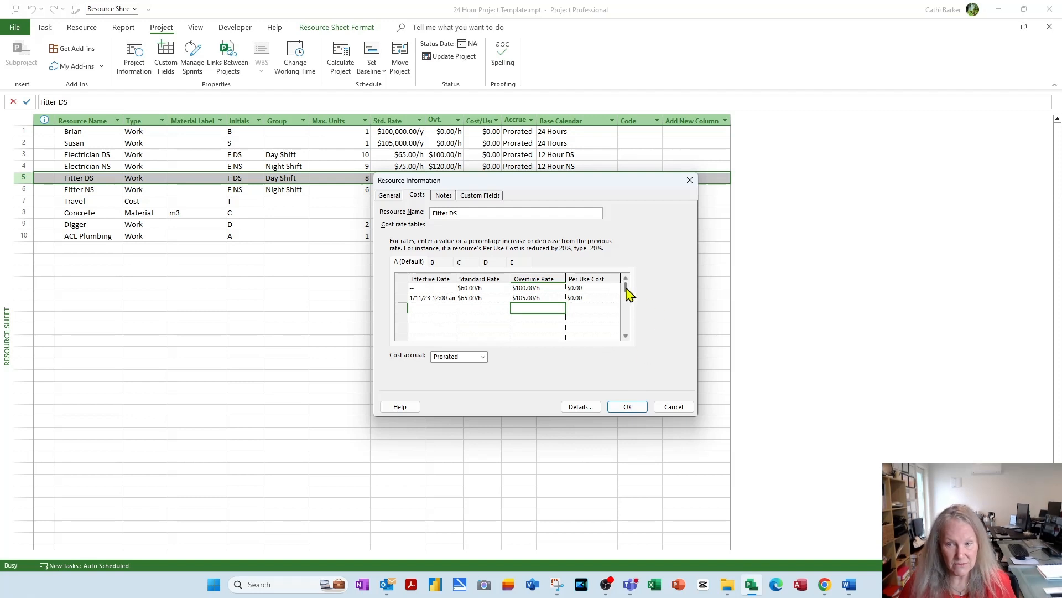
Check Fitter DS's alternative cost rate tables, return to table A and save the resource.
mouse_move(626, 286)
left_mouse_down()
mouse_move(628, 300)
mouse_move(628, 290)
left_mouse_up()
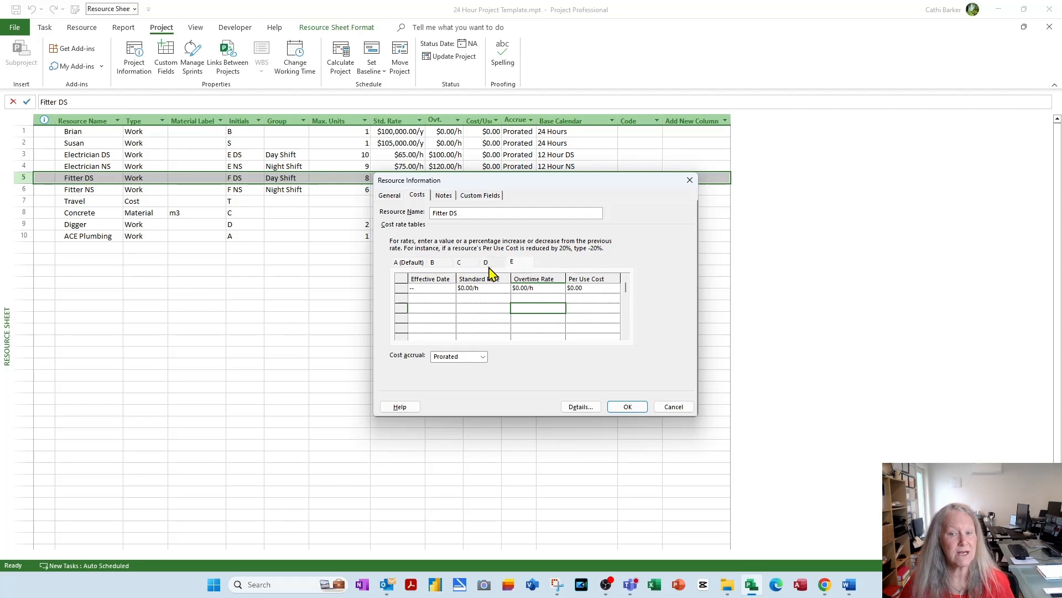
left_click(410, 263)
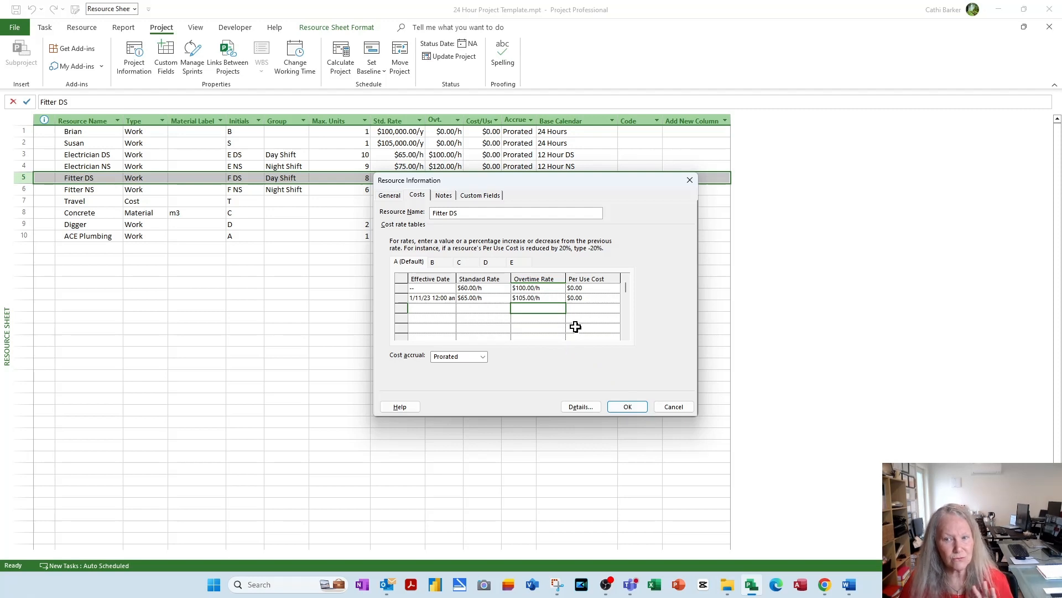
left_click(628, 407)
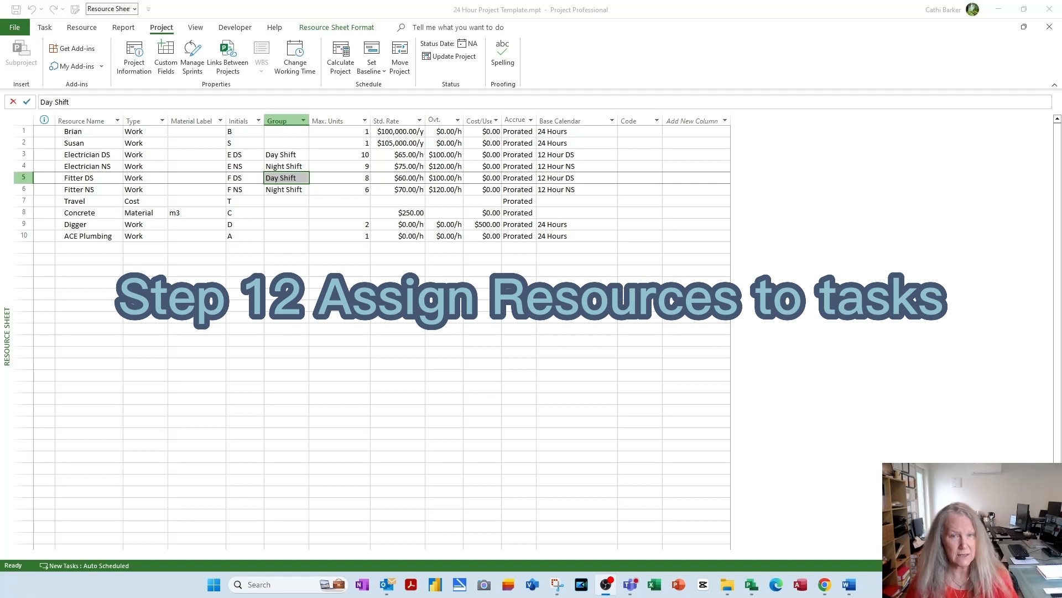
Switch from the resource sheet to the Gantt Chart view.
left_click(135, 9)
left_click(134, 9)
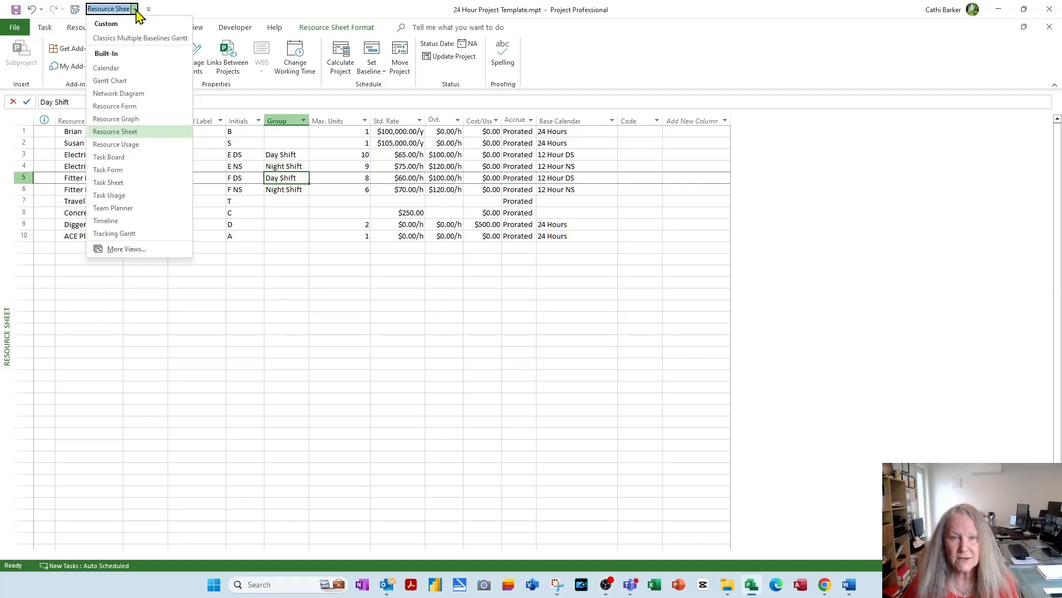
left_click(111, 81)
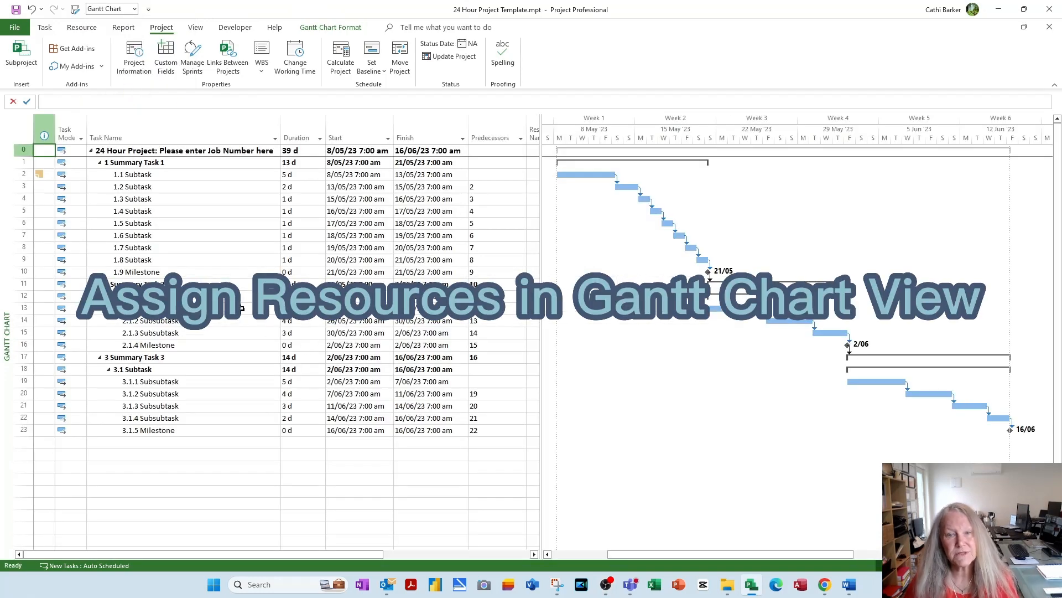
Assign 1 unit of Electrician DS to task 1.2 Subtask through Assign Resources.
left_click(172, 177)
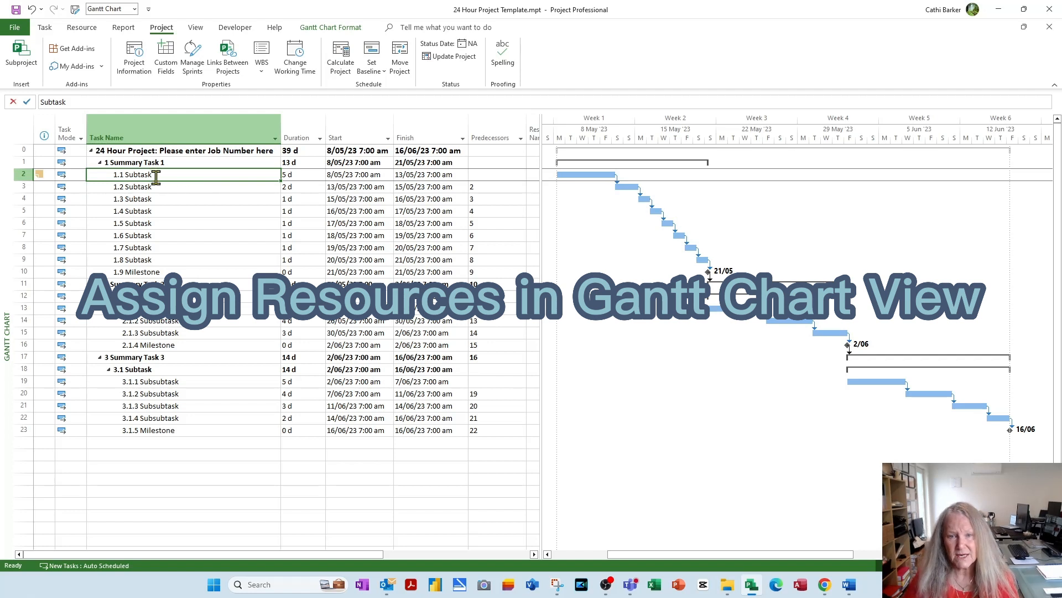
left_click(145, 189)
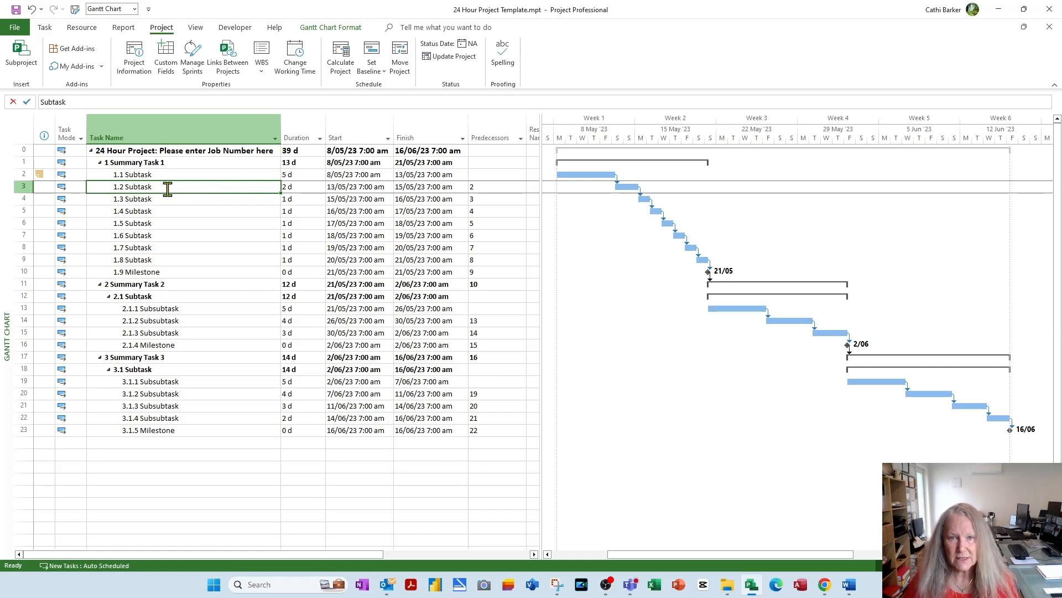
left_click(92, 32)
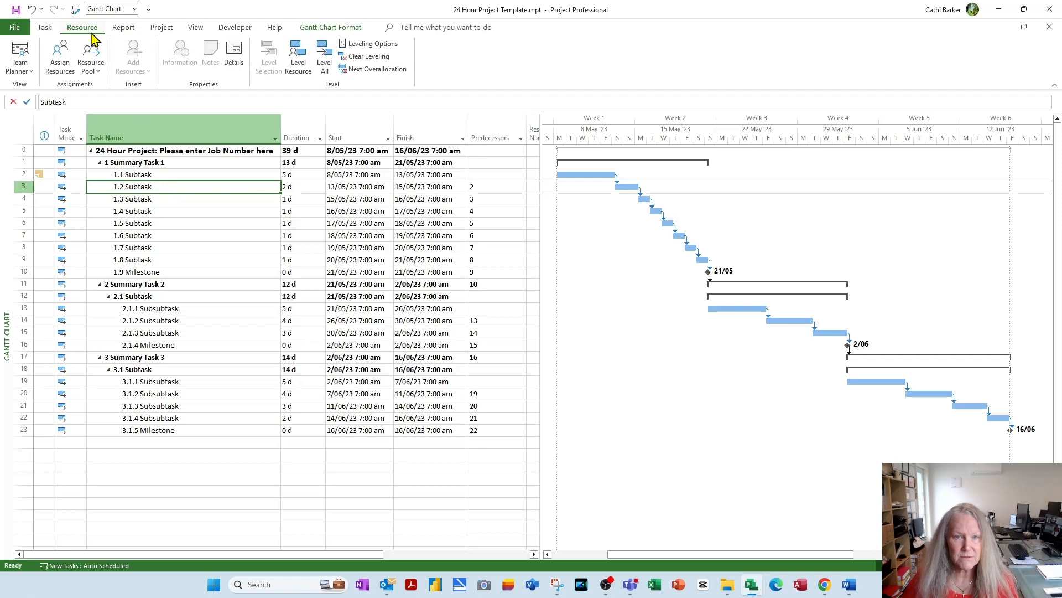
left_click(61, 61)
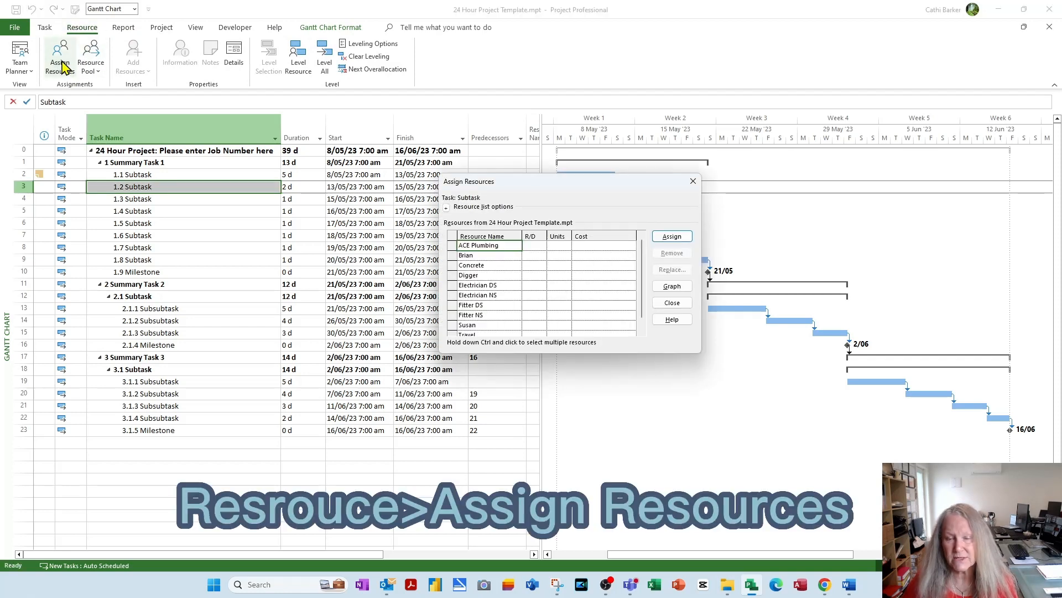
left_click_drag(580, 189, 283, 299)
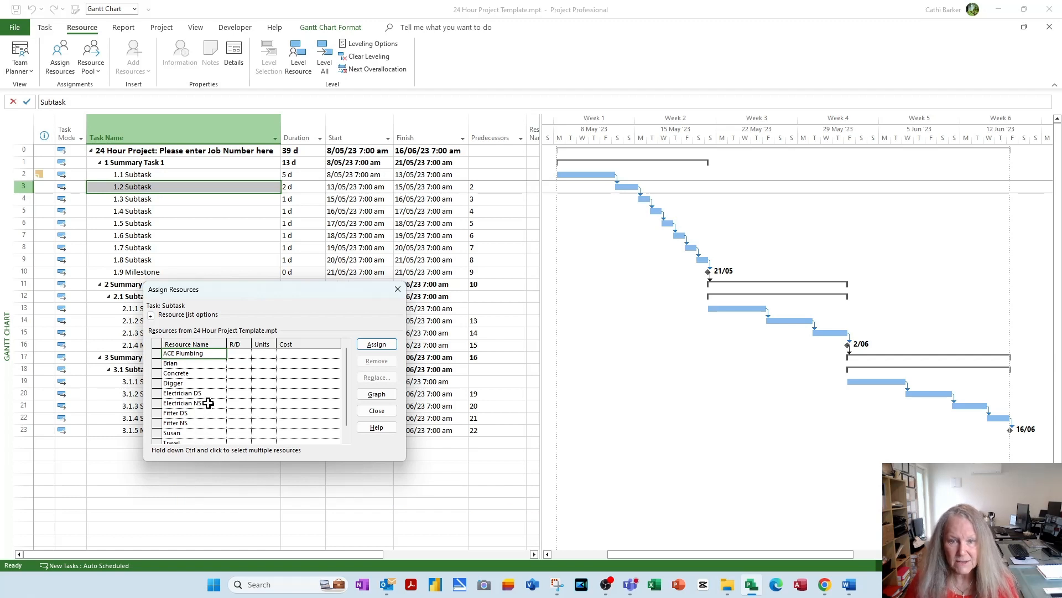
left_click(264, 394)
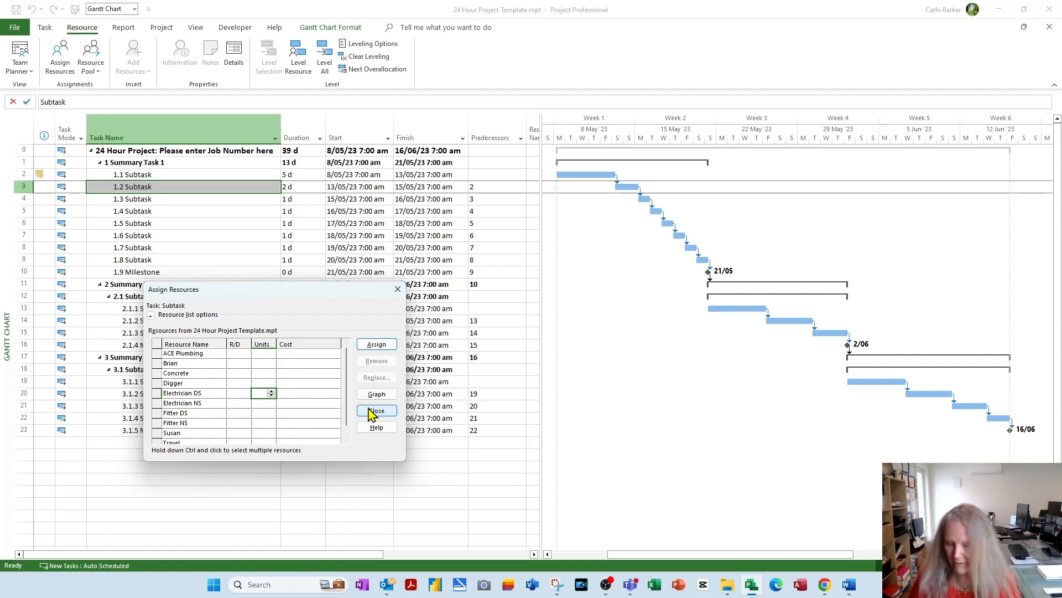
type("1")
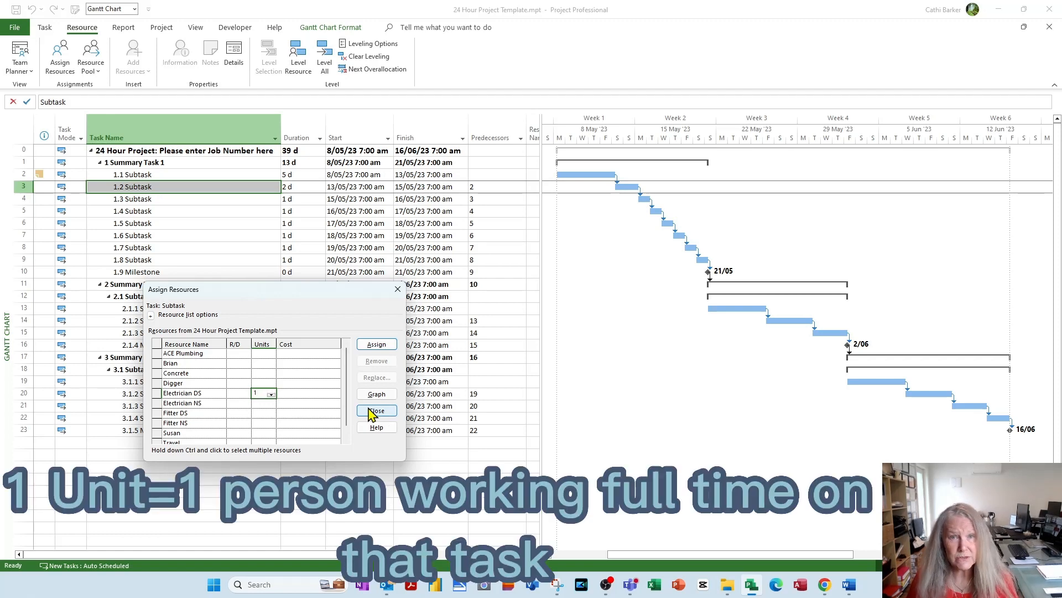
key("Return")
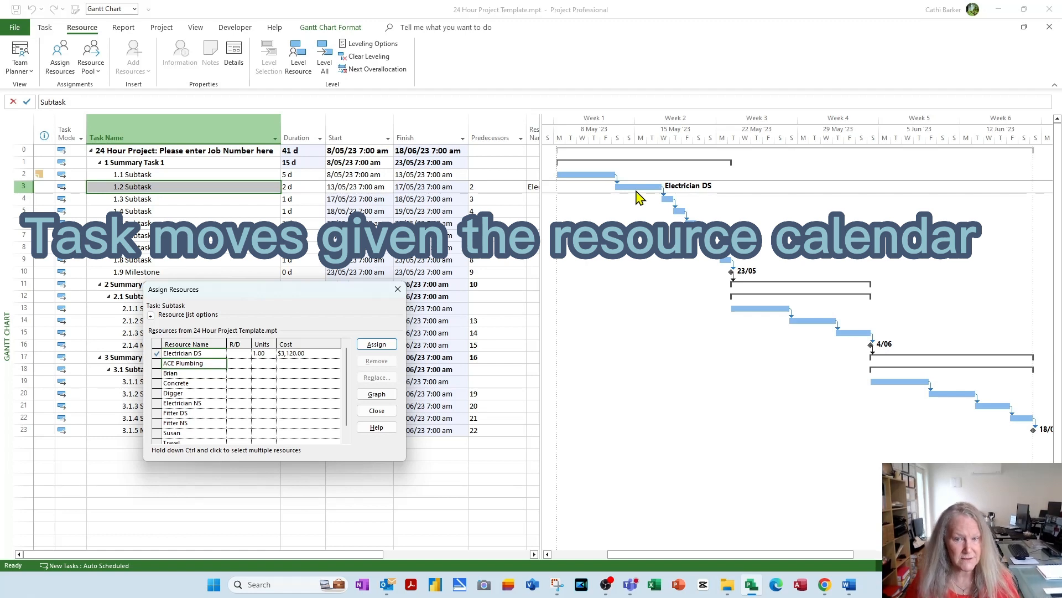
Check Electrician DS's cost rate tables from Assign Resources and leave them without making changes.
left_click(304, 354)
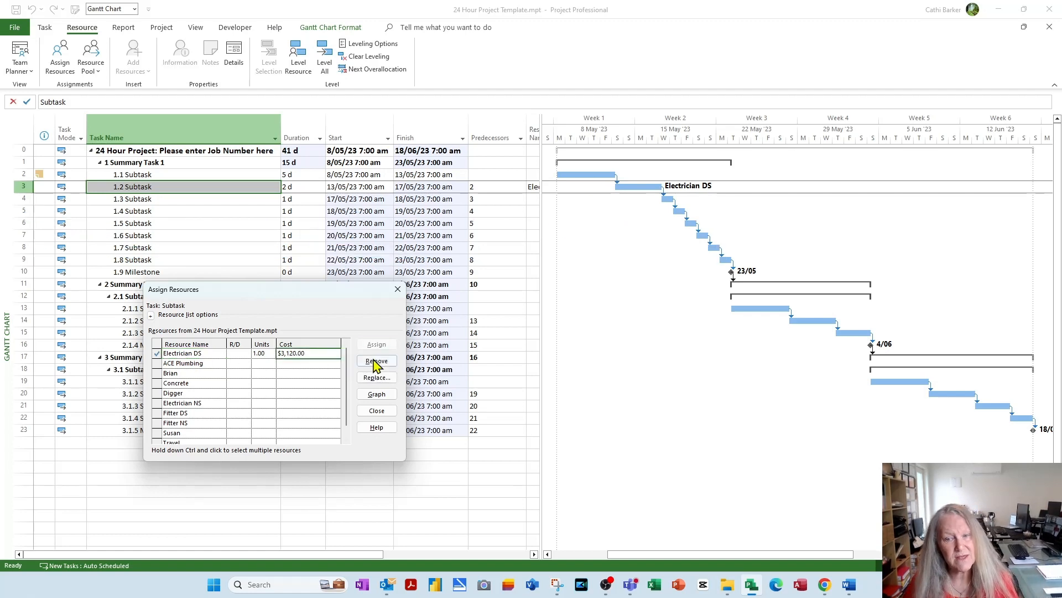
left_click(205, 355)
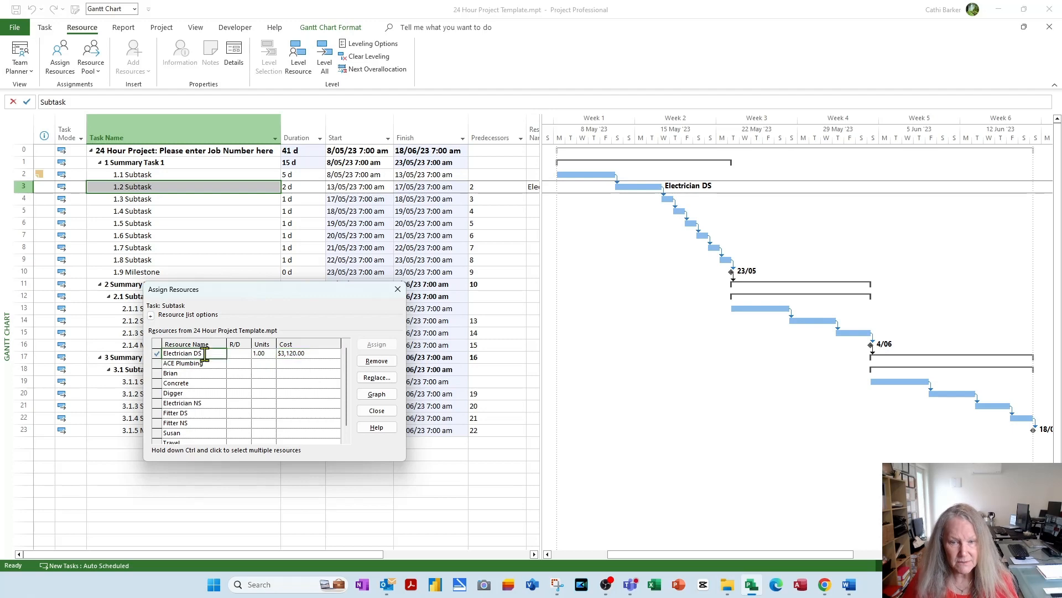
double_click(206, 356)
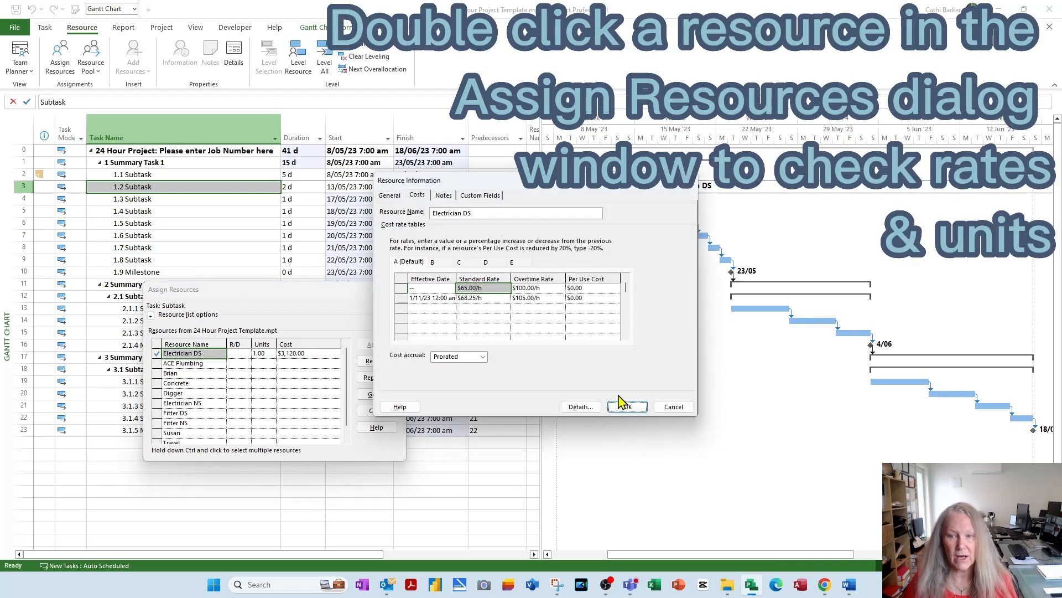
left_click(673, 407)
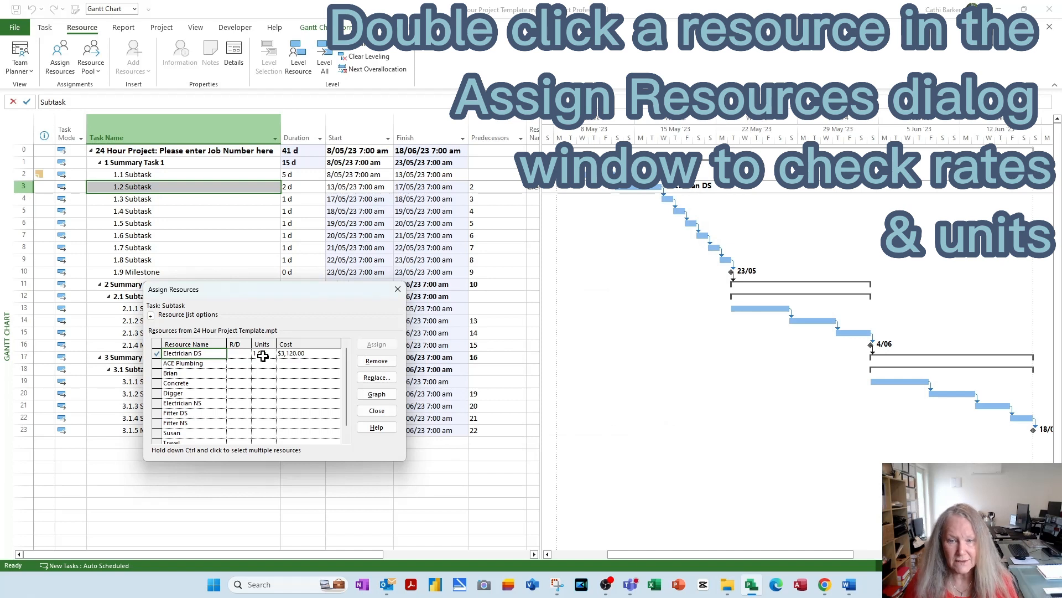
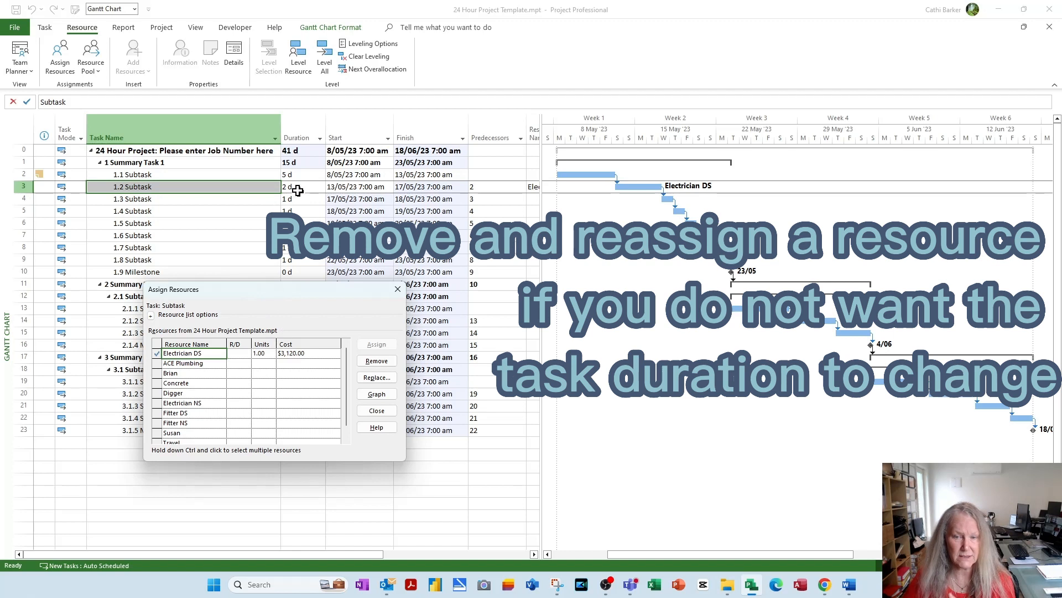
Try 2 units of Electrician DS on task 1.2 Subtask and set the units back to 1.
left_click(261, 353)
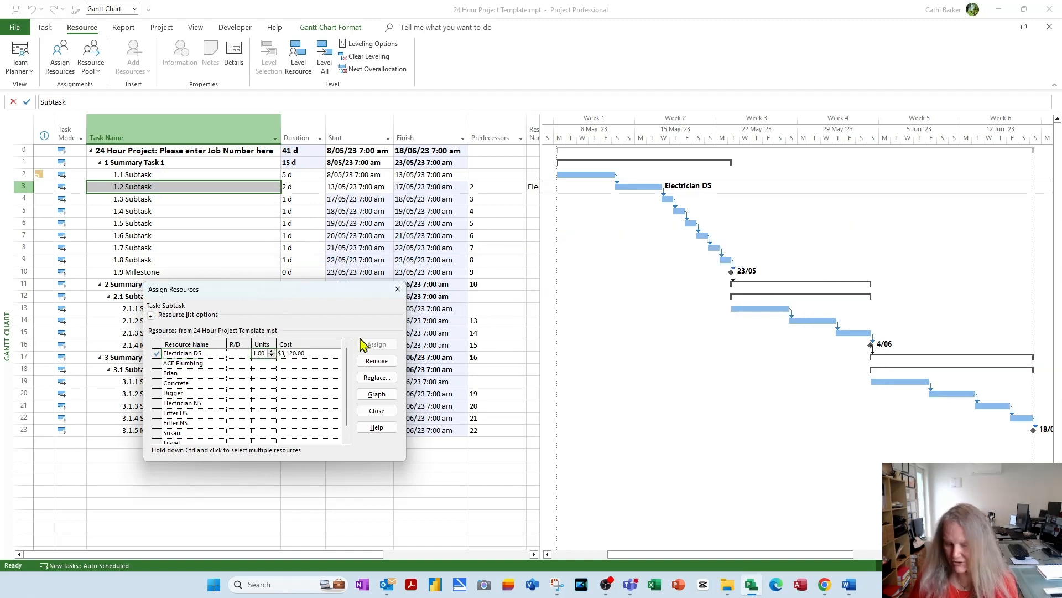
type("2")
key("Return")
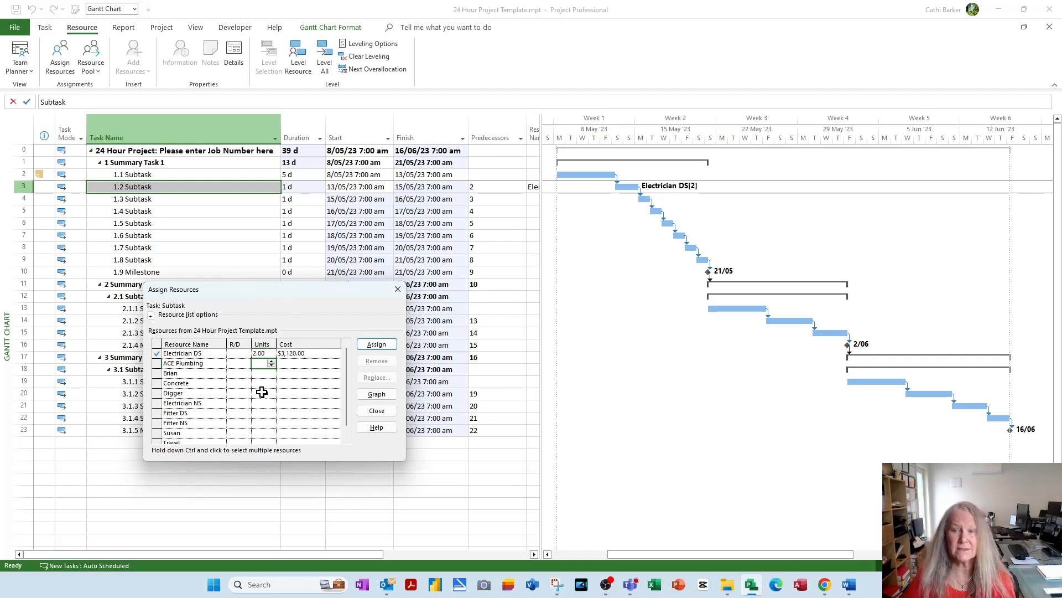
left_click(260, 354)
type("1")
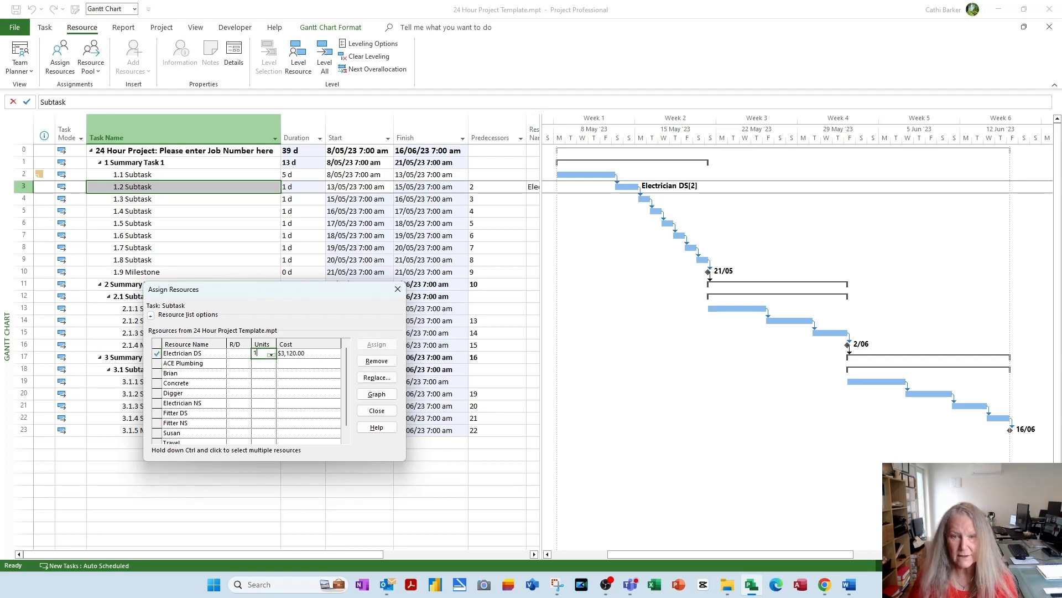
key("Return")
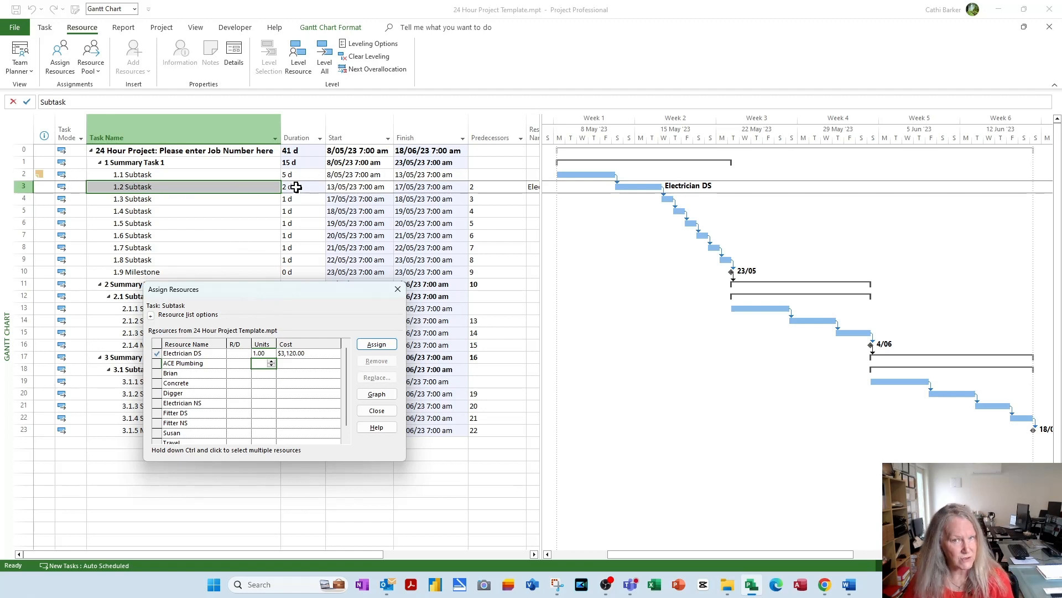
Remove Electrician DS from task 1.2 Subtask and reassign it with 2 units.
left_click(264, 354)
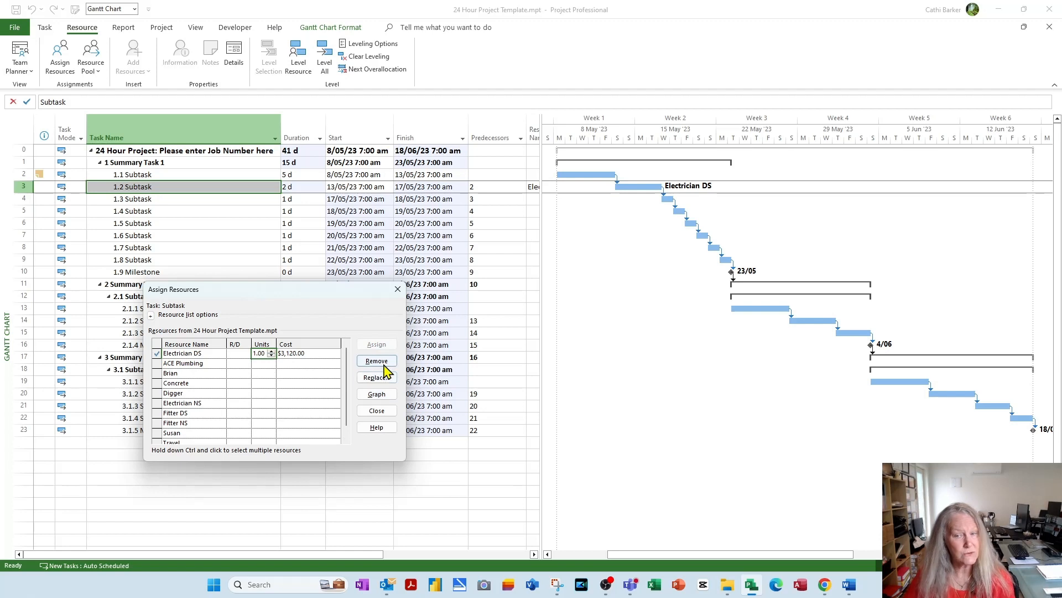
left_click(376, 362)
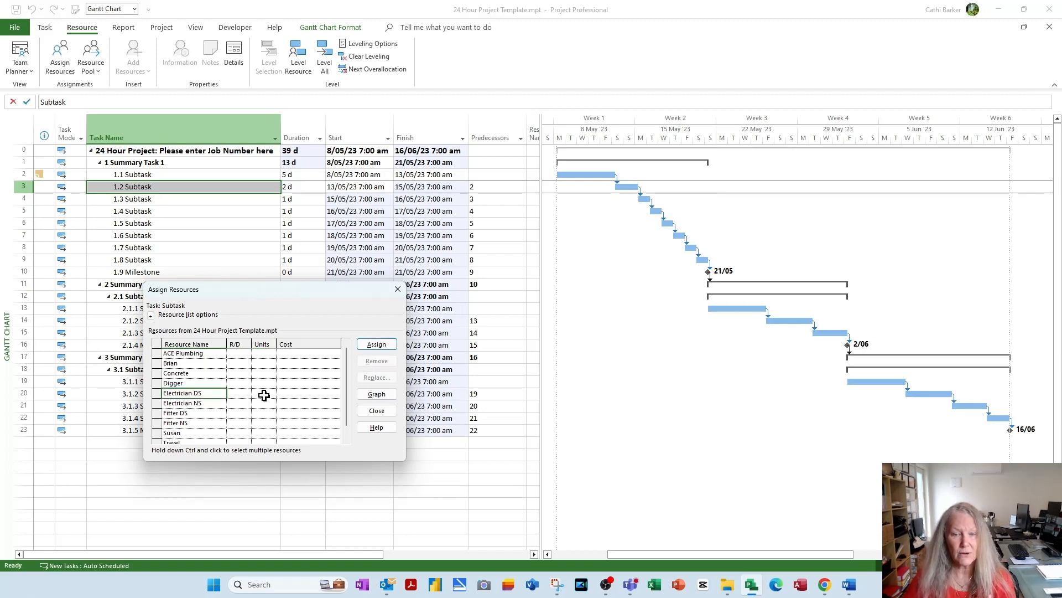
left_click(264, 395)
type("2")
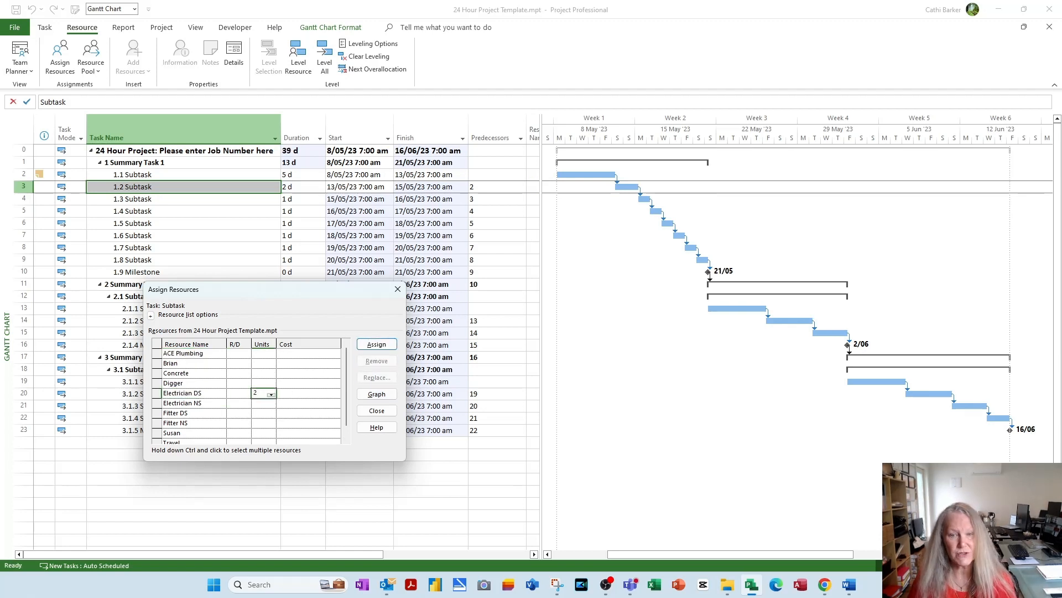
key("Return")
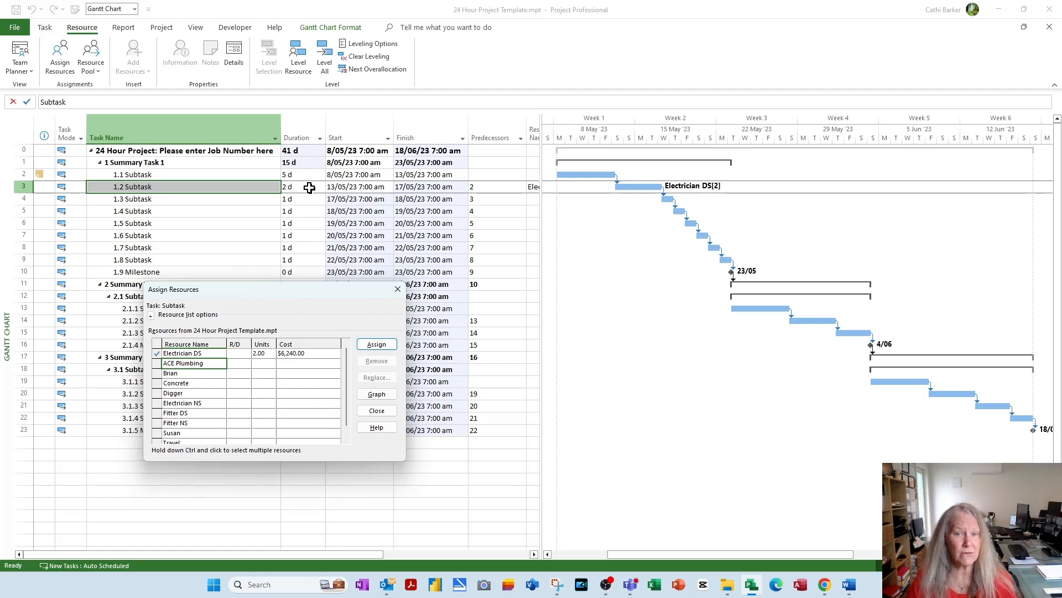
Examine the task type options in the advanced Task Information of task 1.2 Subtask and cancel.
left_click(224, 192)
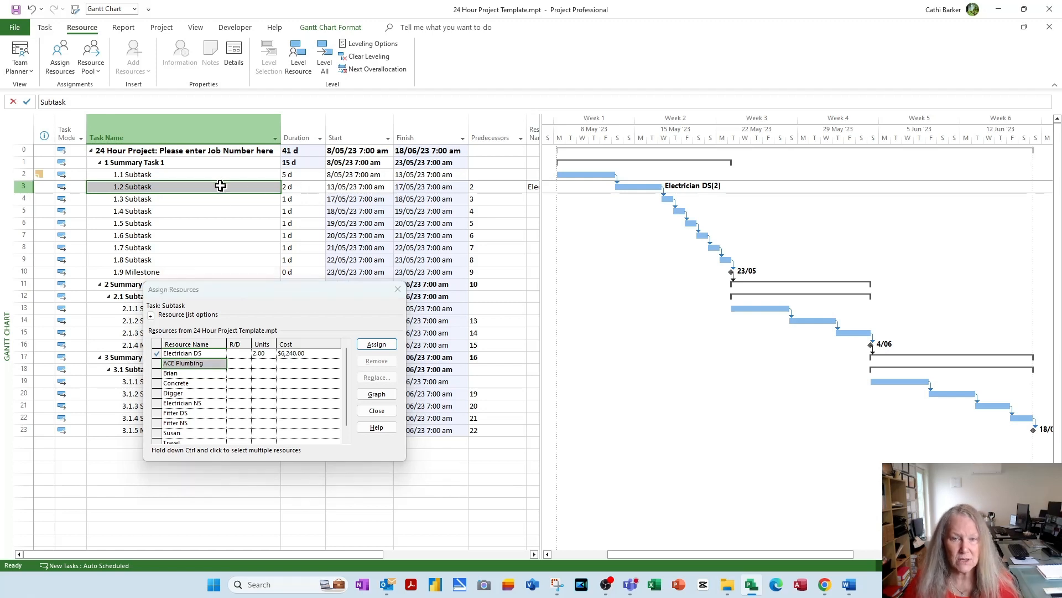
double_click(224, 192)
left_click(492, 200)
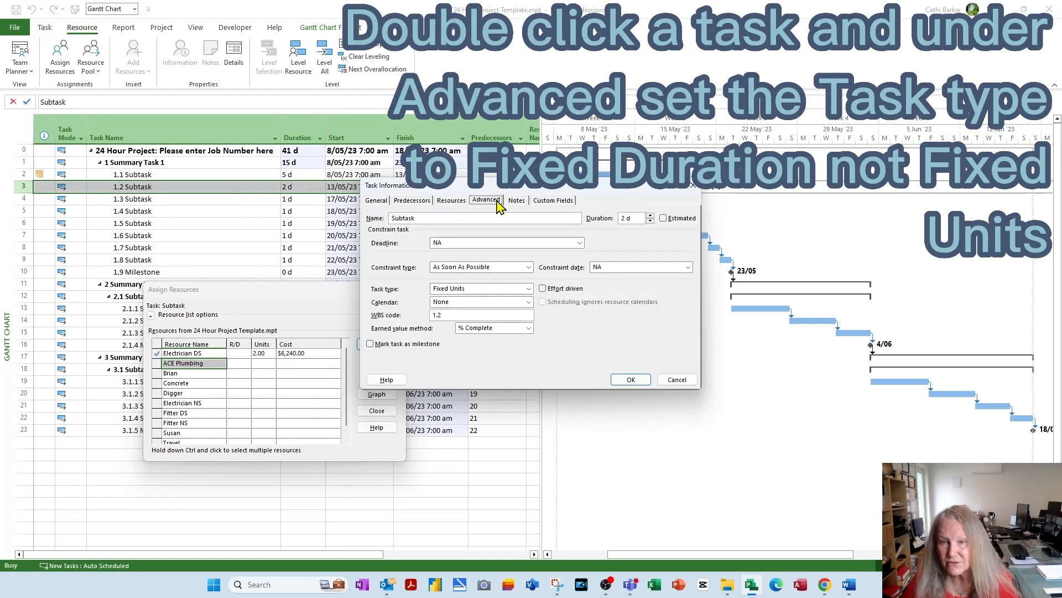
left_click(529, 288)
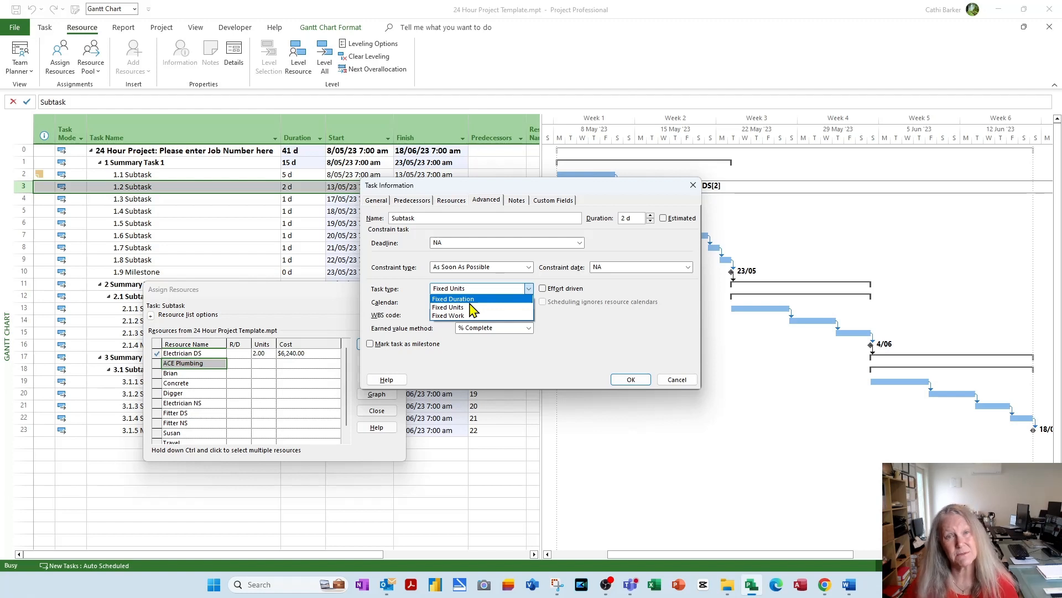
left_click(690, 383)
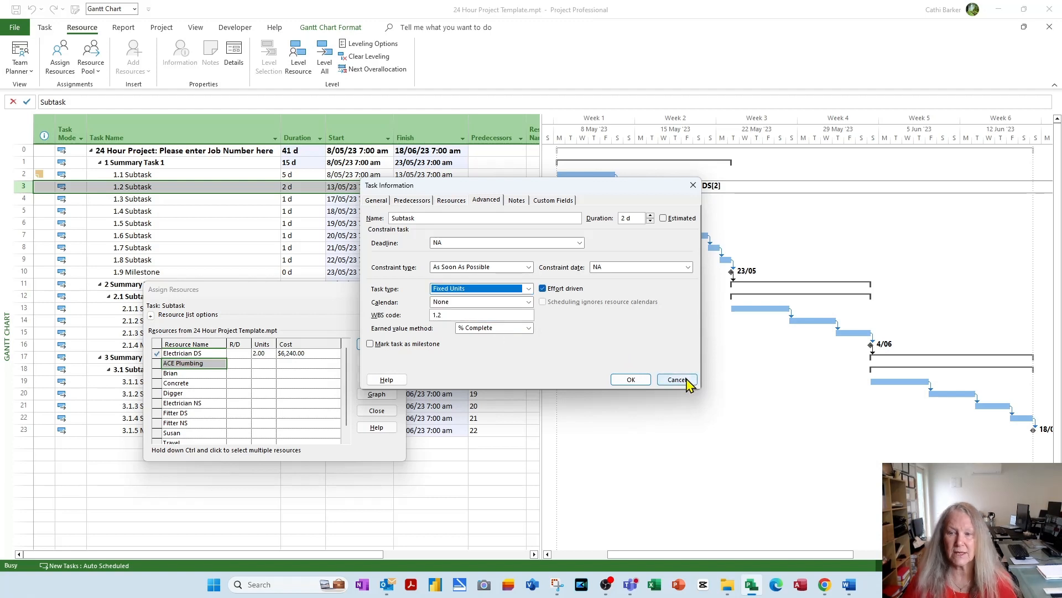
left_click(687, 379)
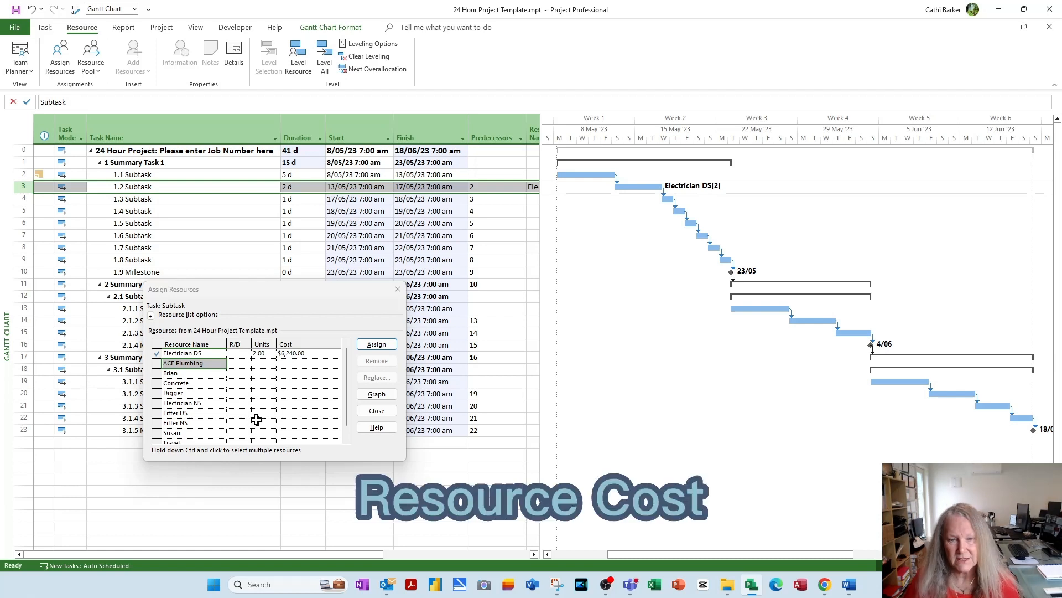
Assign the Travel resource to task 1.2 Subtask with a cost of $150.00.
left_click(347, 440)
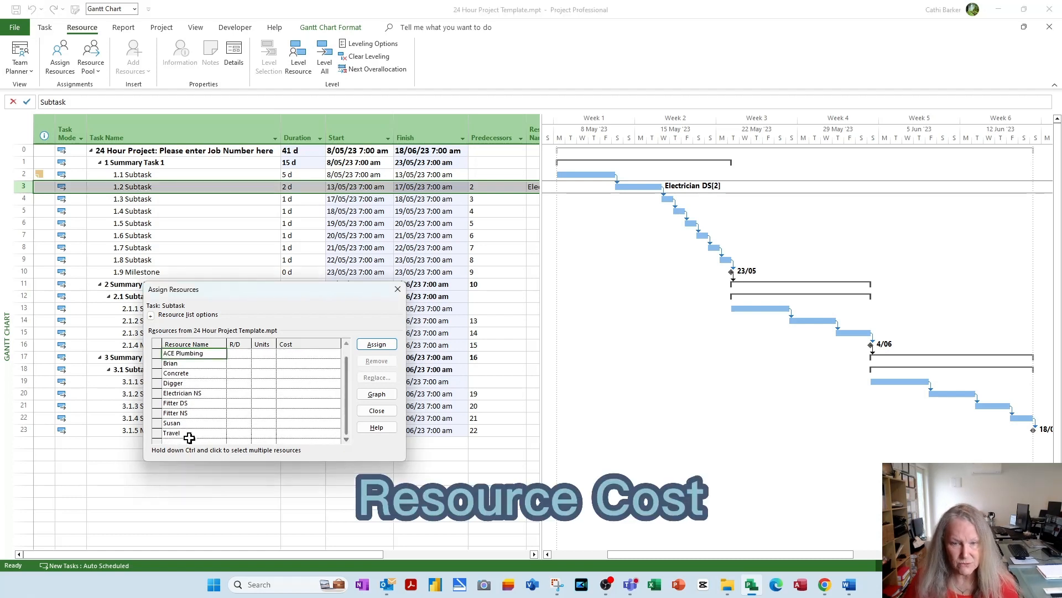
left_click(295, 432)
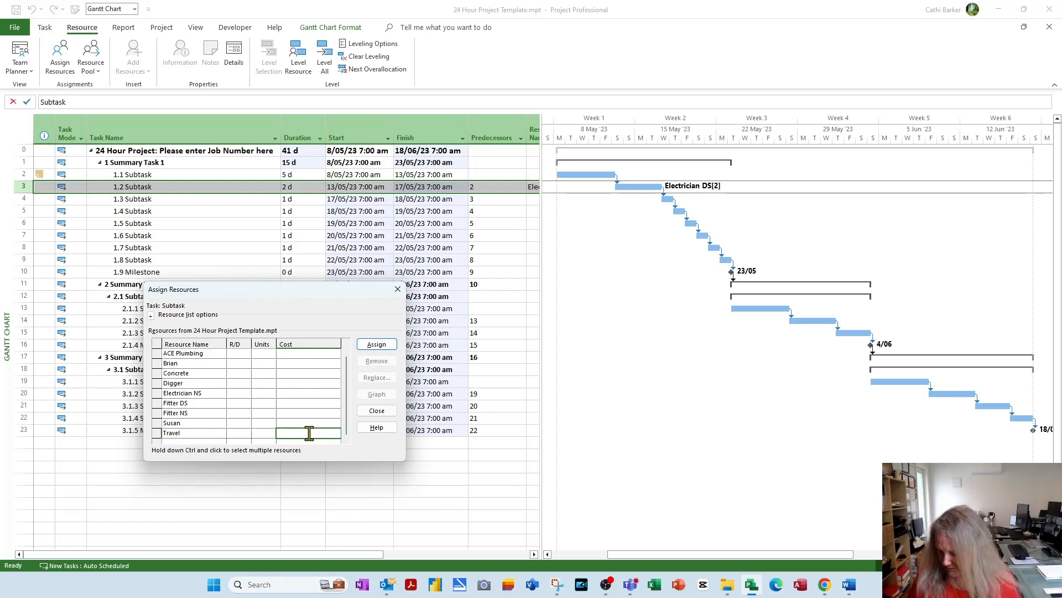
type("150")
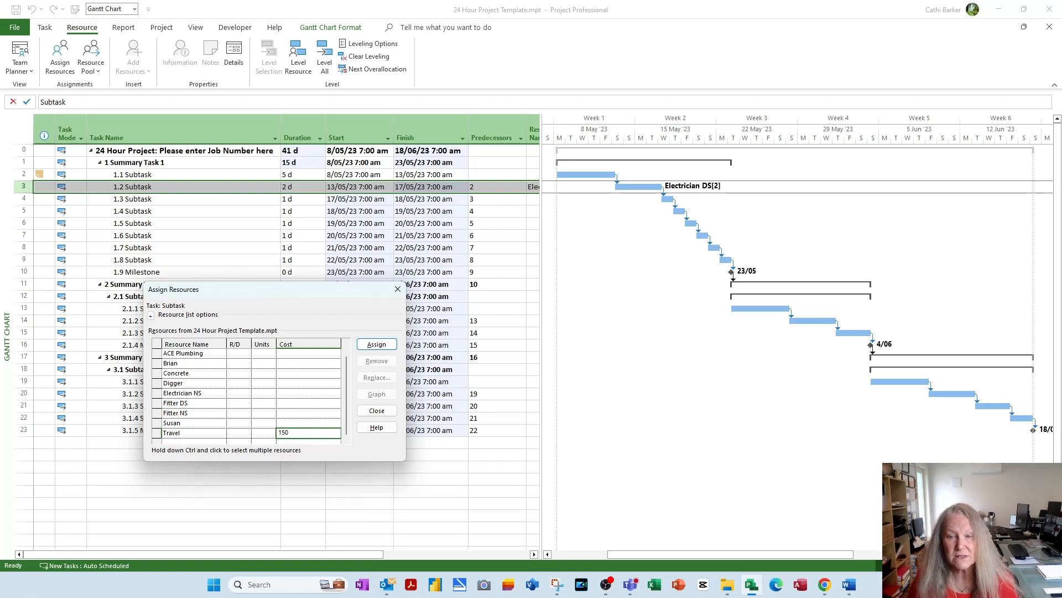
key("Return")
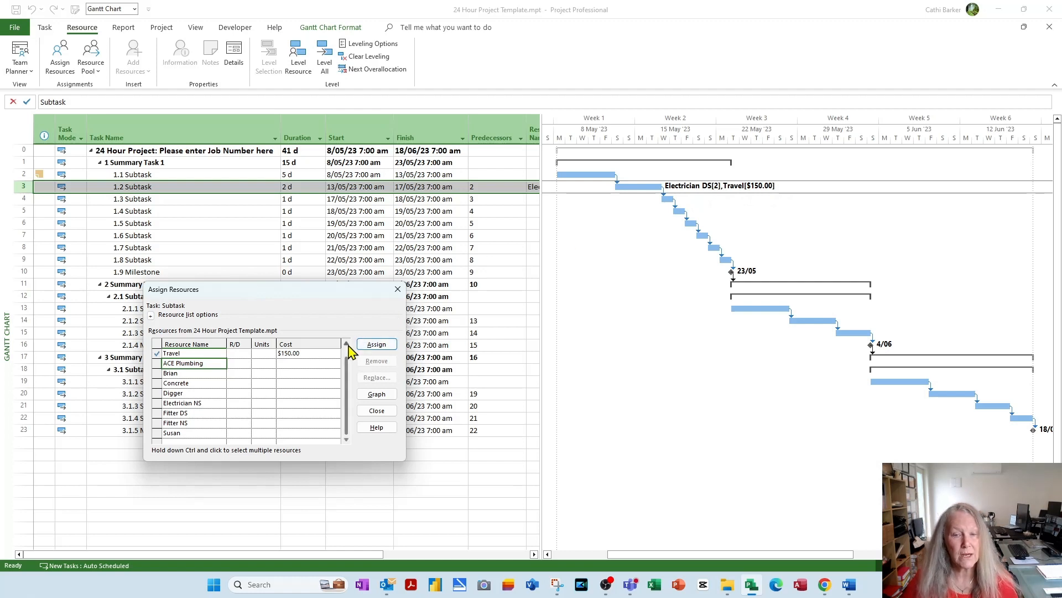
scroll(346, 354, "up", 1)
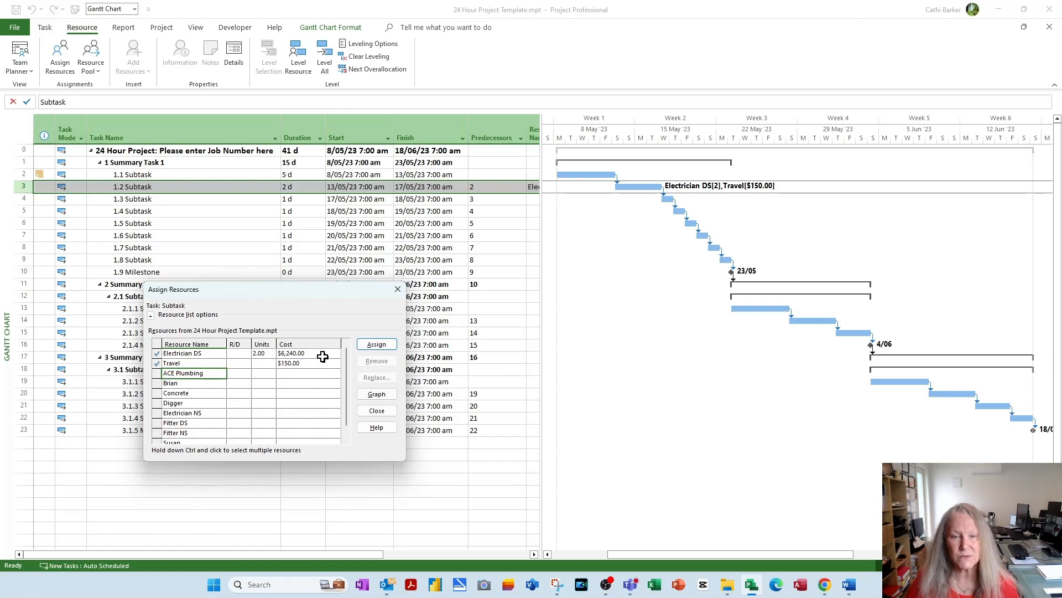
Try assigning 2h of the named person listed after Fitter NS to task 1.2 Subtask and remove that assignment.
left_click(265, 441)
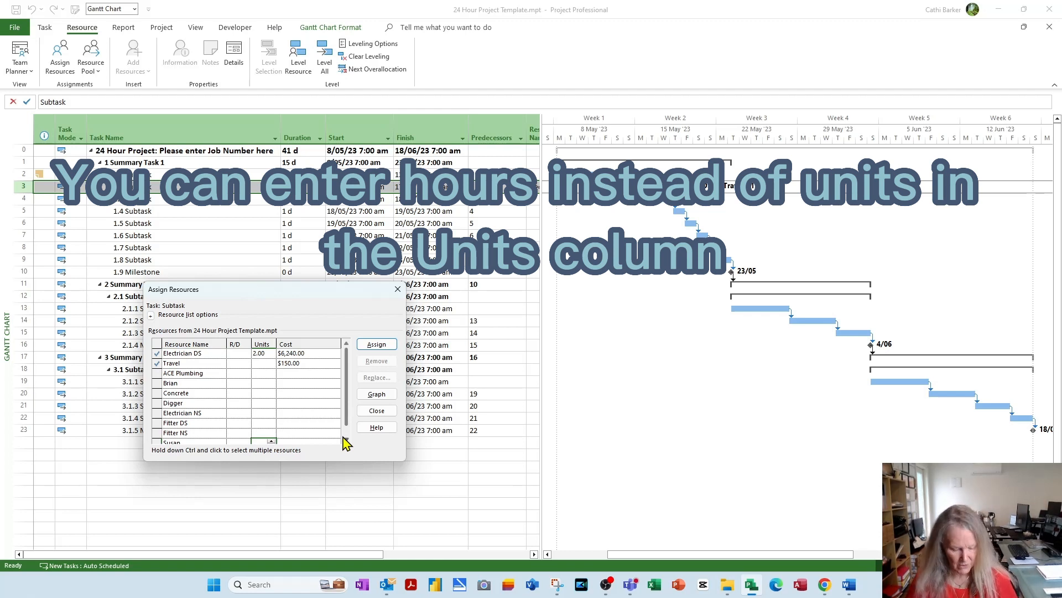
left_click(346, 441)
type("2h")
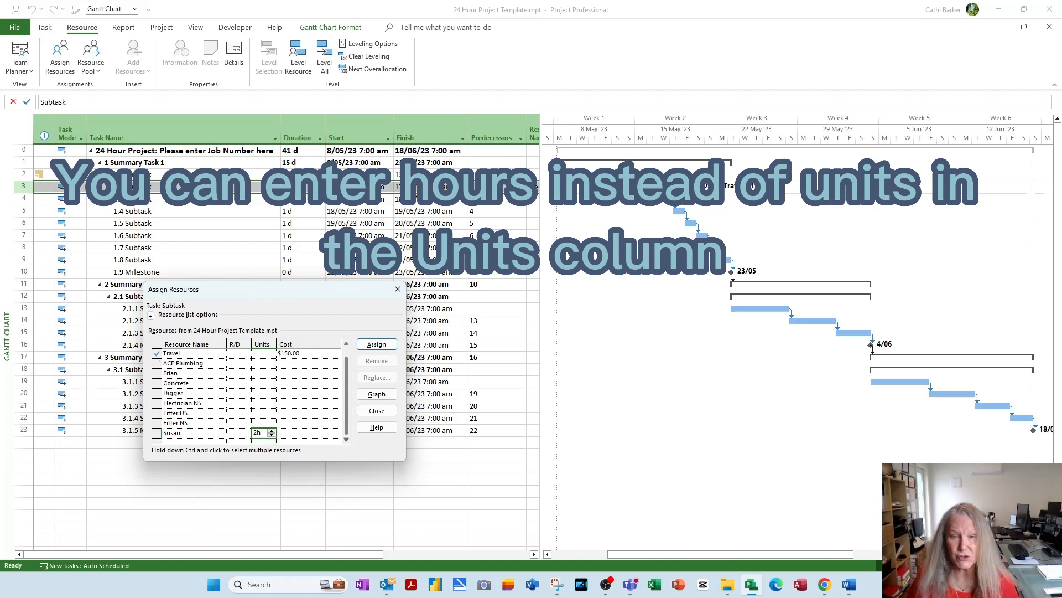
key("Return")
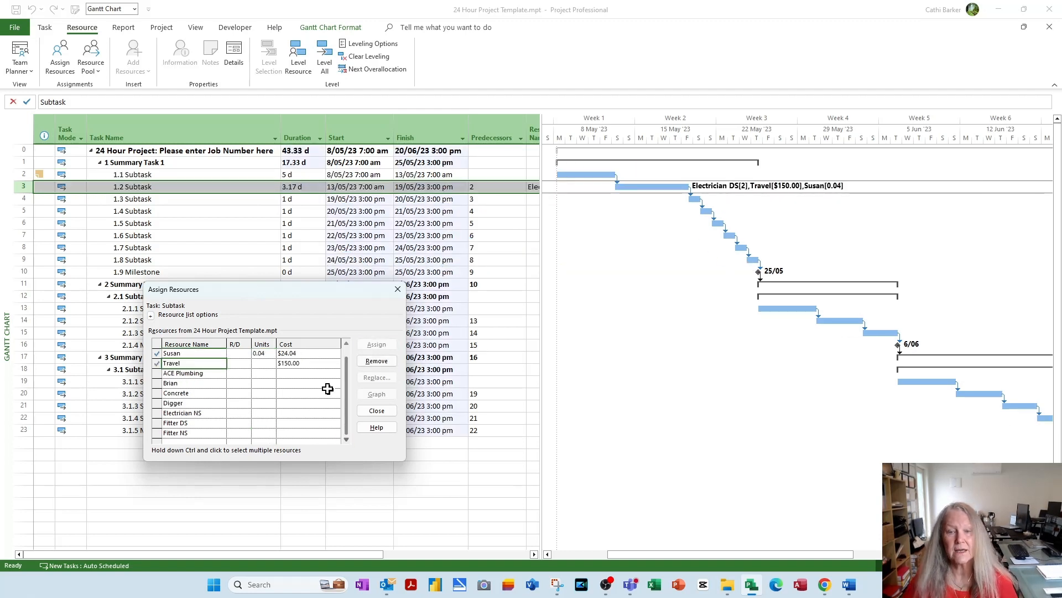
left_click(346, 343)
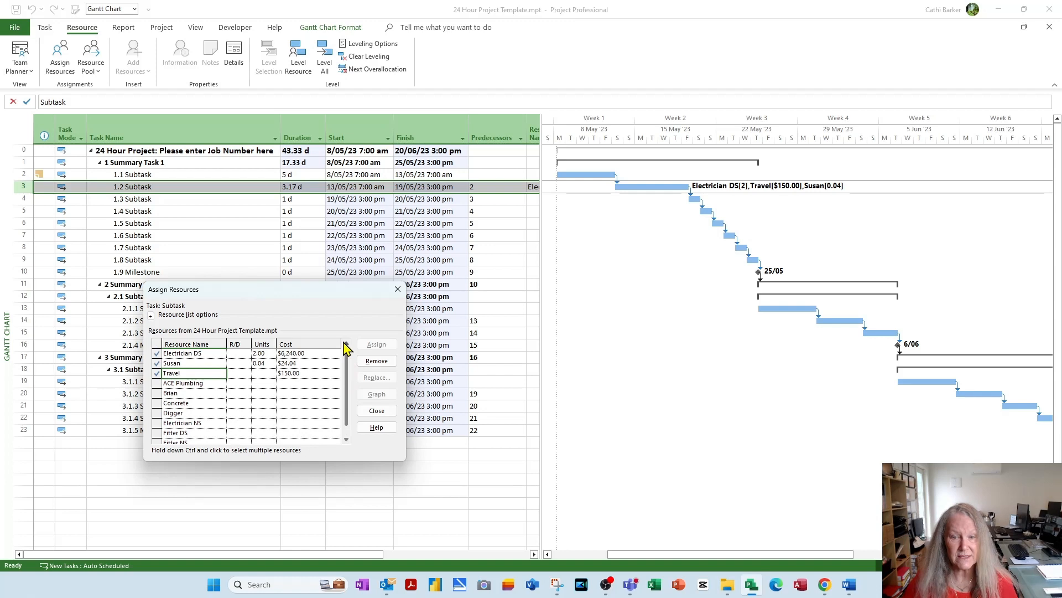
left_click(259, 363)
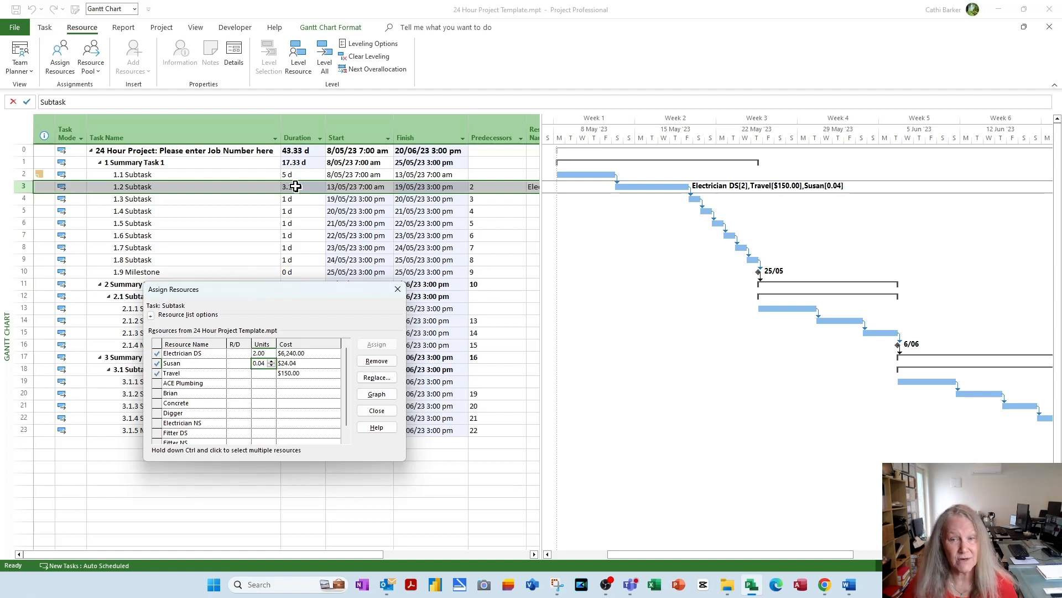
left_click(380, 362)
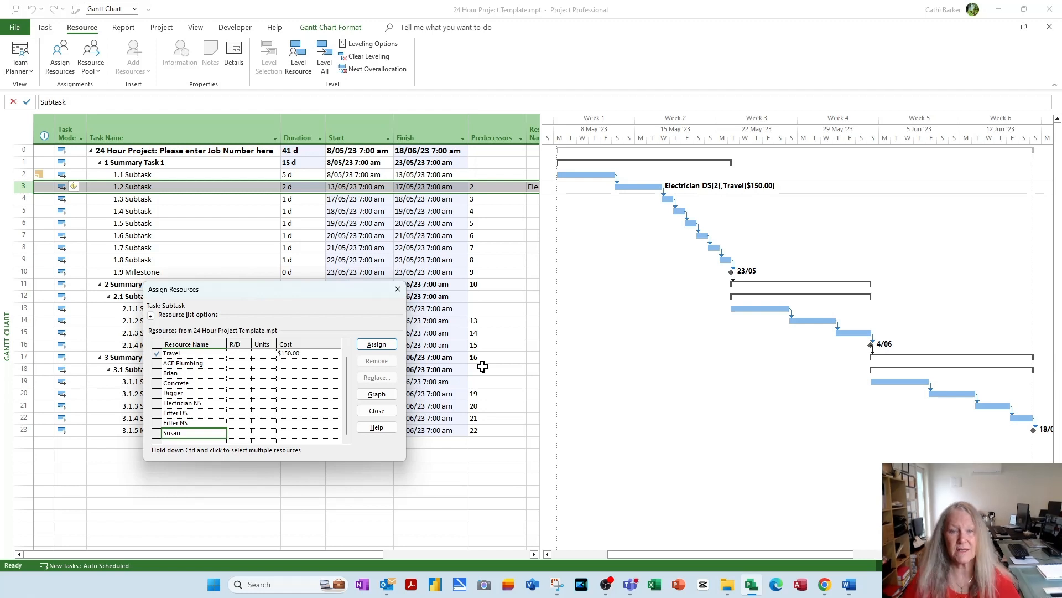
Set the task type of task 1.2 Subtask to Fixed Duration in its advanced Task Information.
left_click(217, 185)
double_click(217, 184)
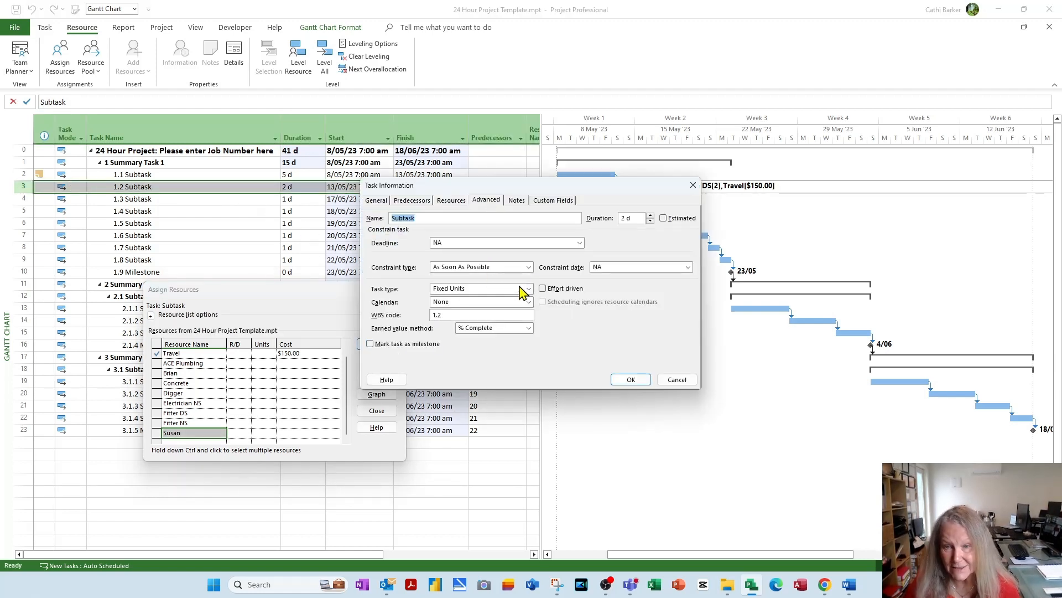
left_click(529, 288)
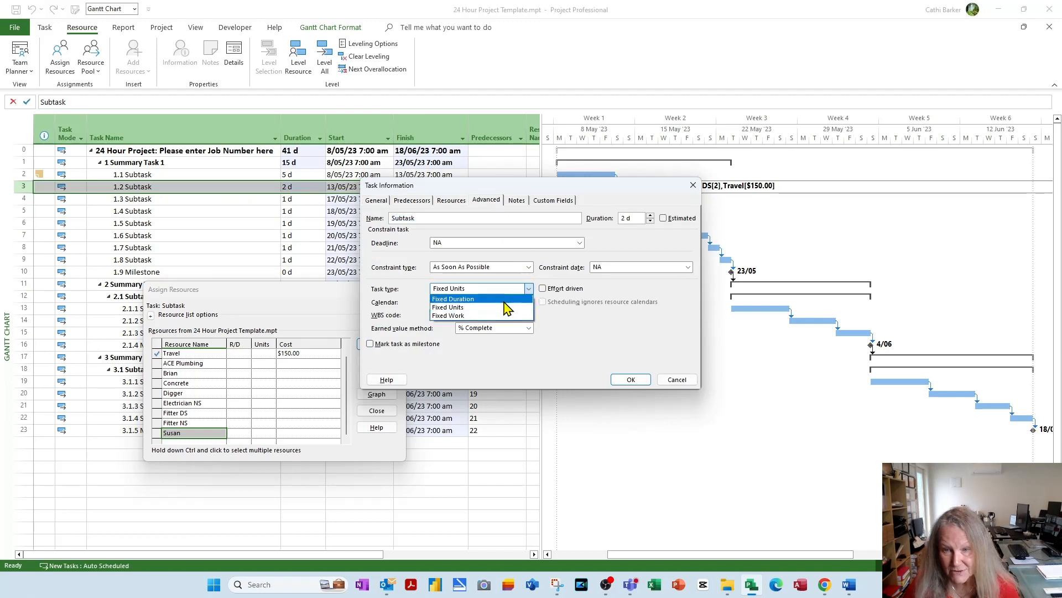
left_click(527, 315)
left_click(630, 380)
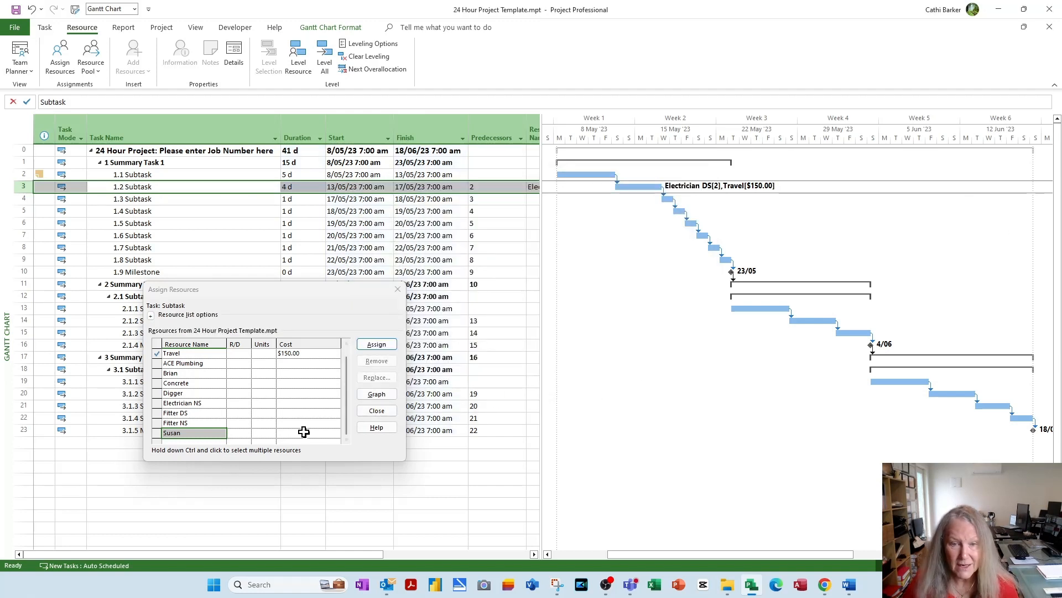
Assign the named person listed after Fitter NS to task 1.2 Subtask with 2h as the units.
left_click(269, 433)
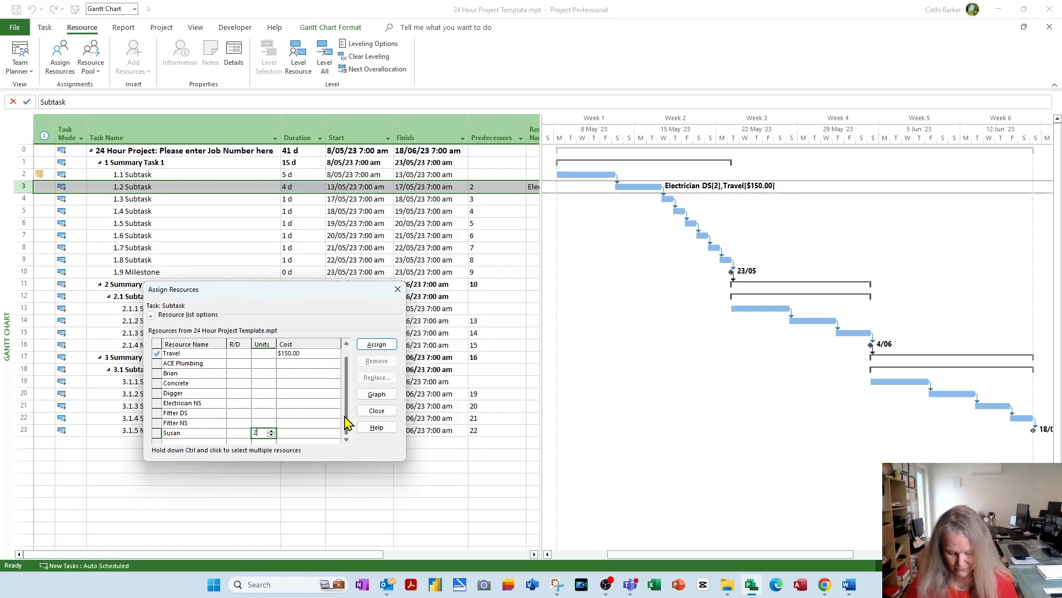
type("2h")
key("Return")
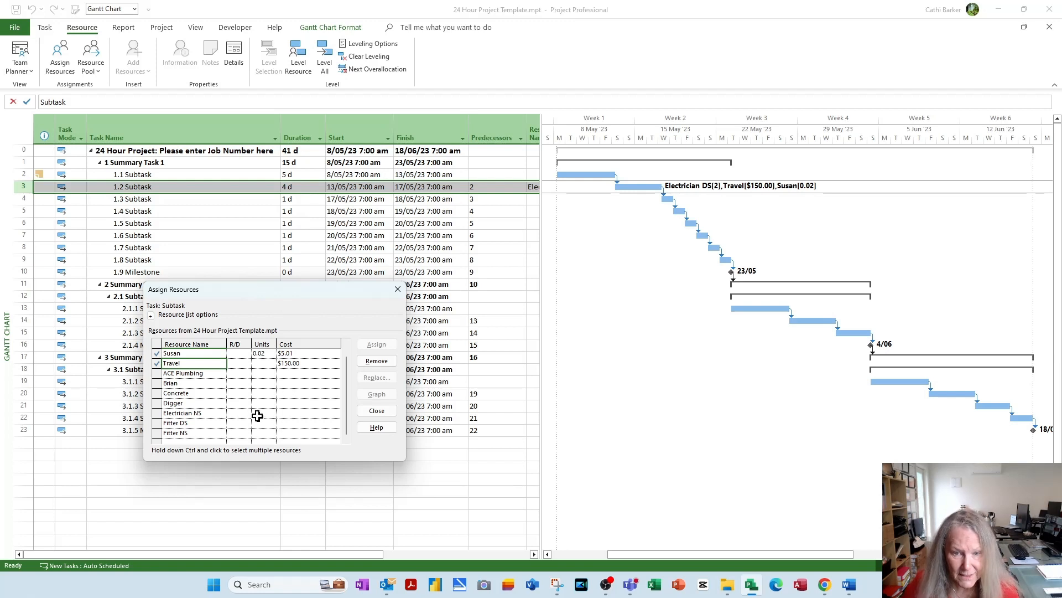
scroll(349, 357, "up", 1)
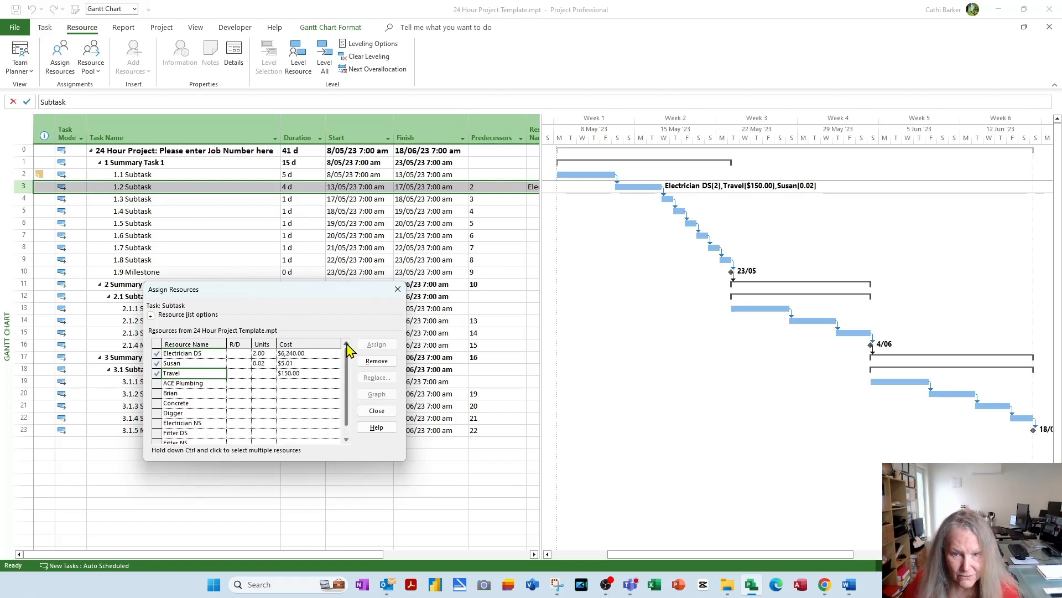
Set the task type of task 1.2 Subtask to Fixed Units in its advanced Task Information.
left_click(261, 363)
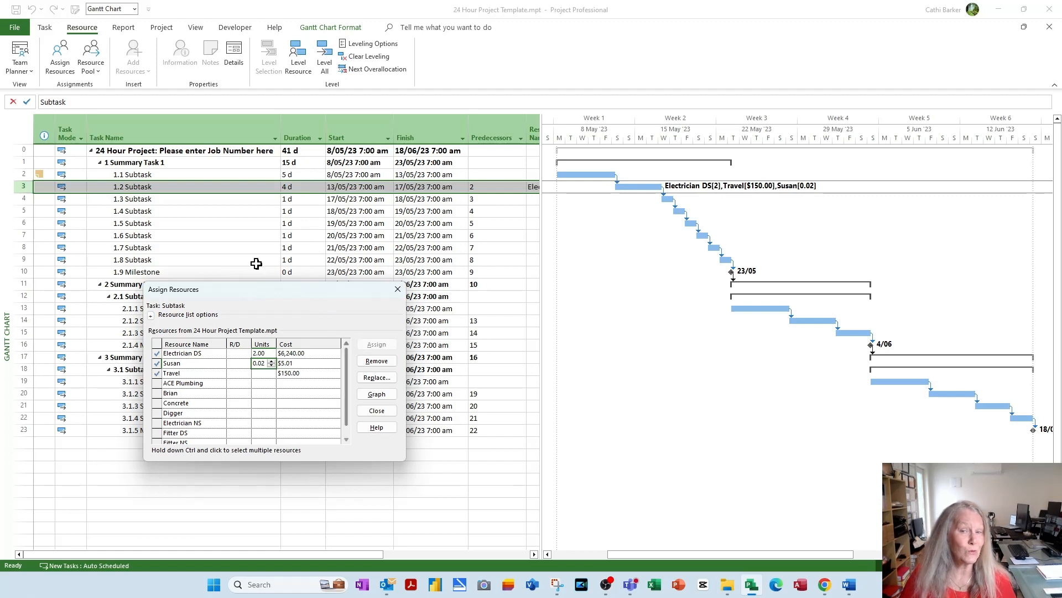
double_click(199, 187)
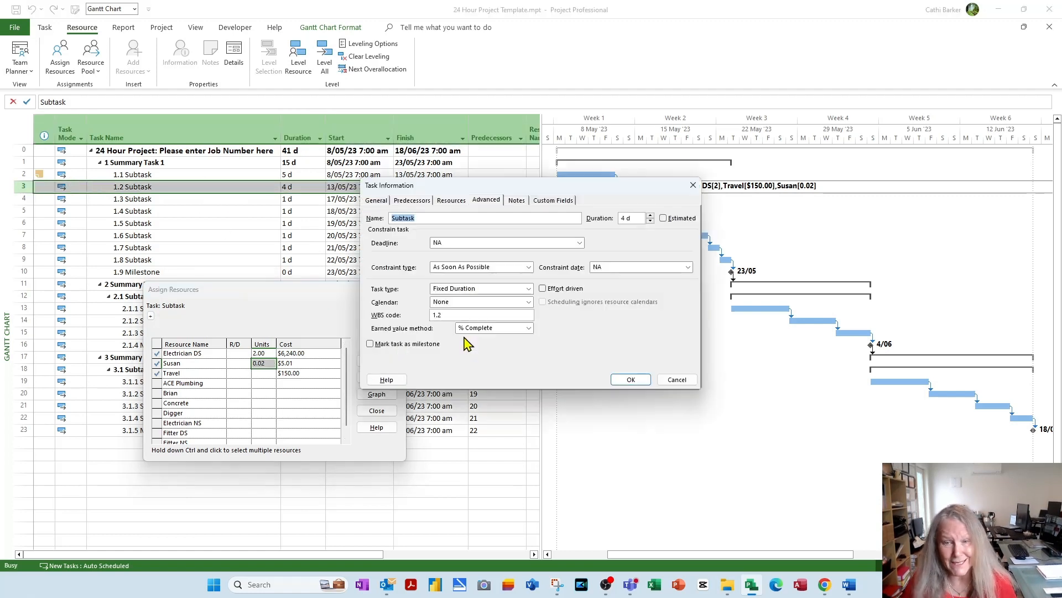
left_click(529, 288)
left_click(515, 297)
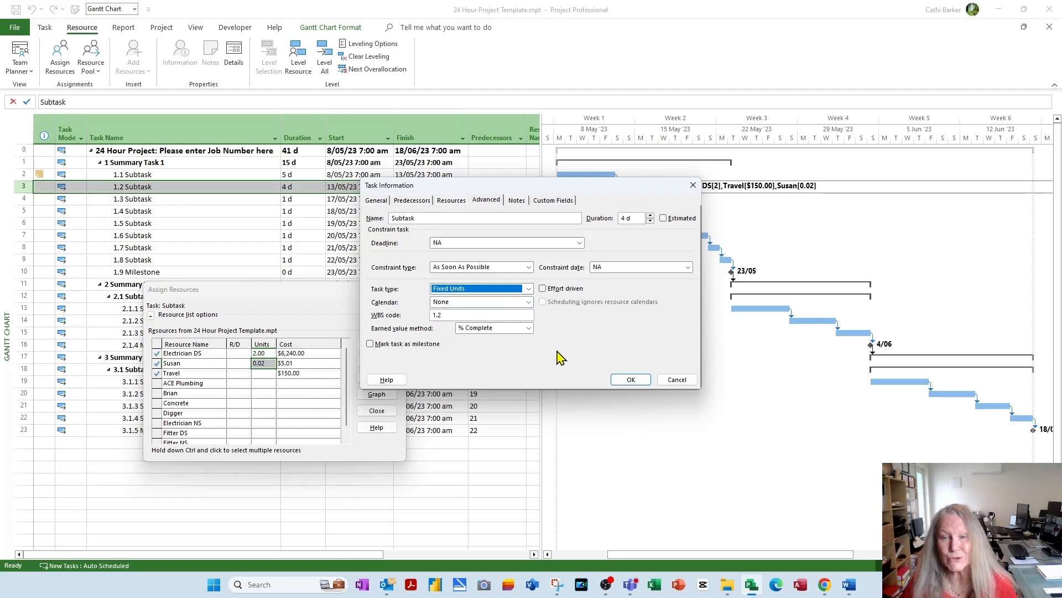
left_click(629, 380)
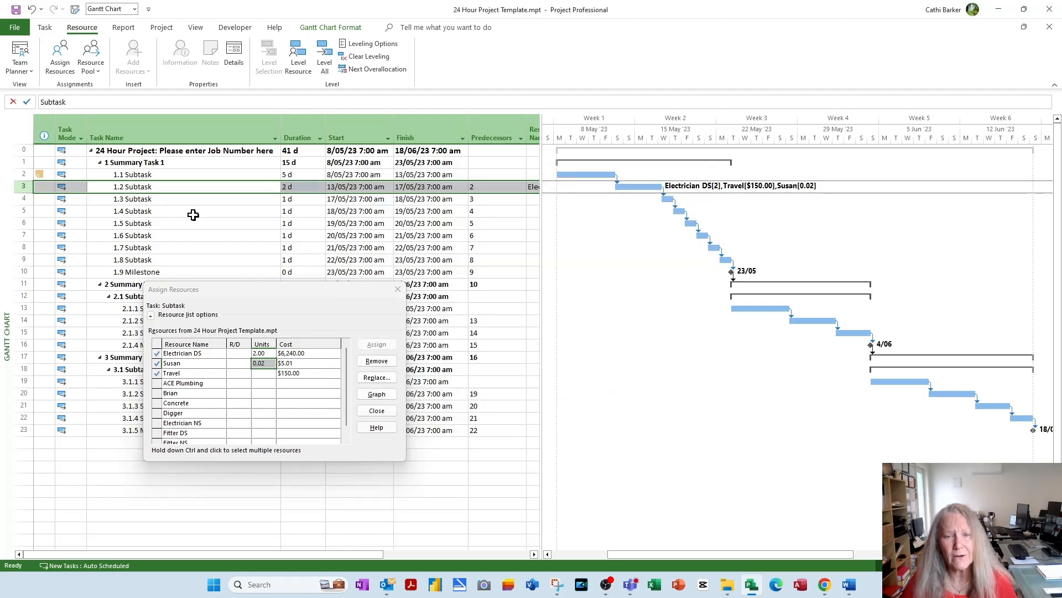
left_click(194, 177)
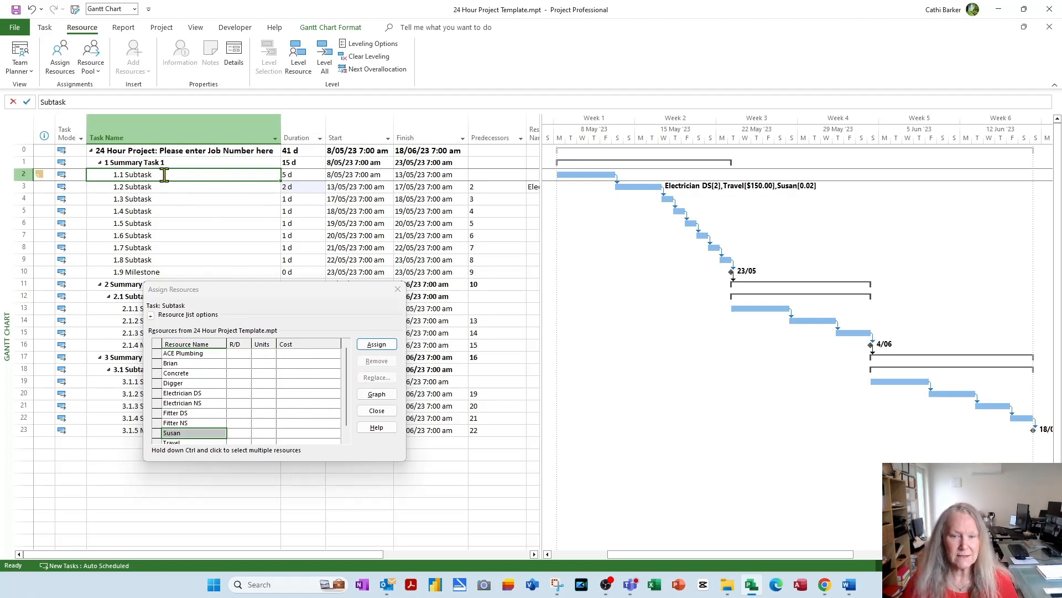
left_click(150, 248, "ctrl")
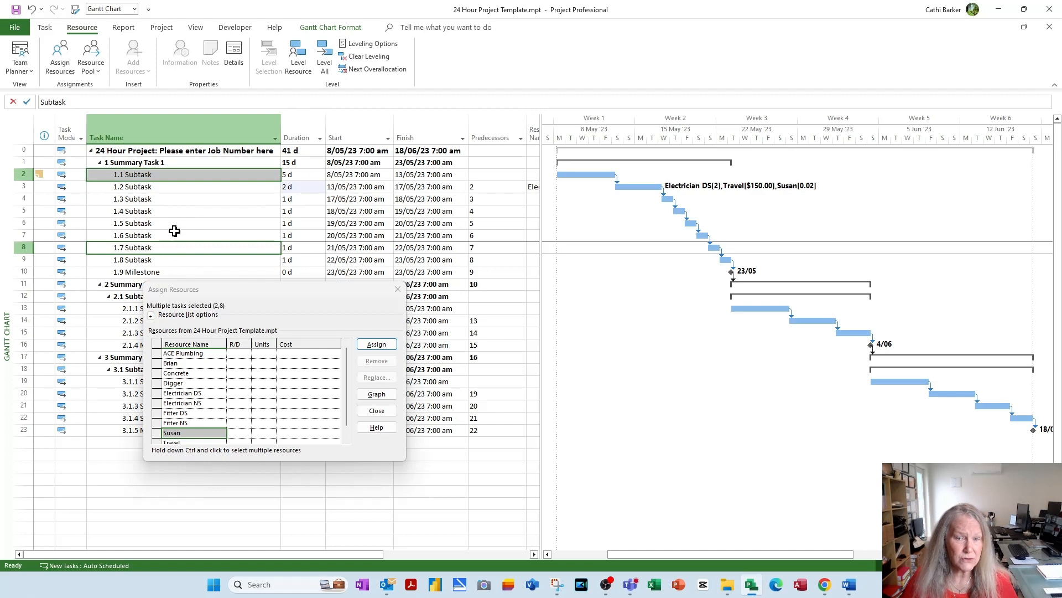
left_click(175, 233, "ctrl")
left_click(186, 211, "ctrl")
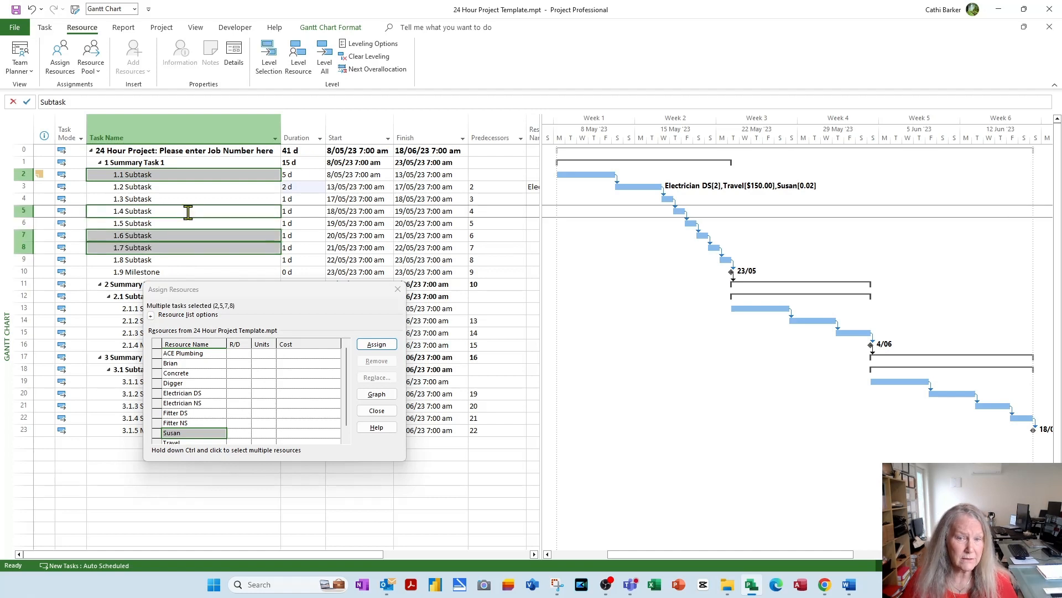
Assign Electrician NS to task 1.1 Subtask with 4 units.
left_click(186, 174)
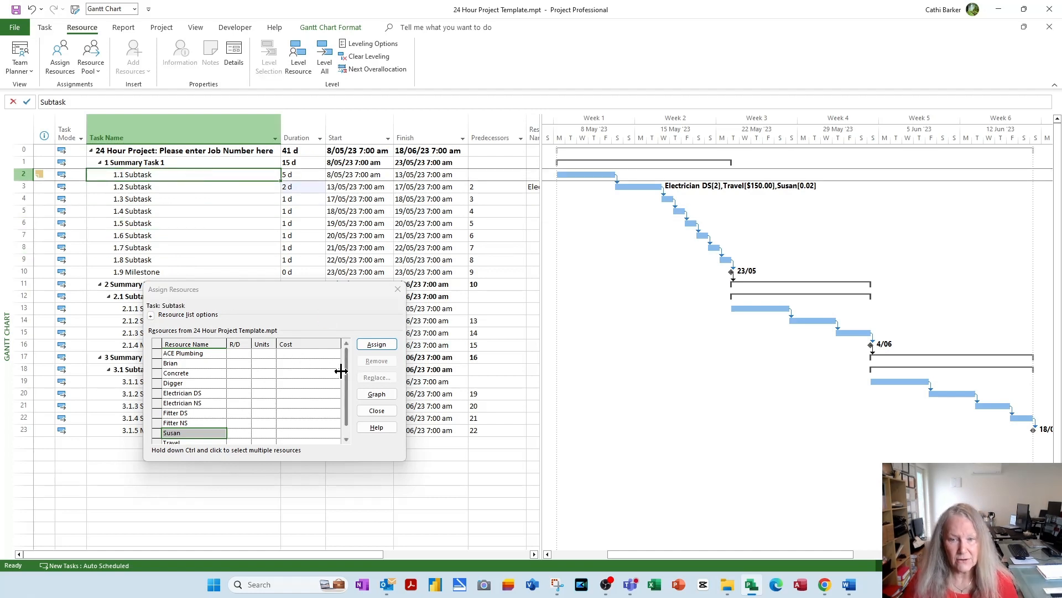
left_click(268, 393)
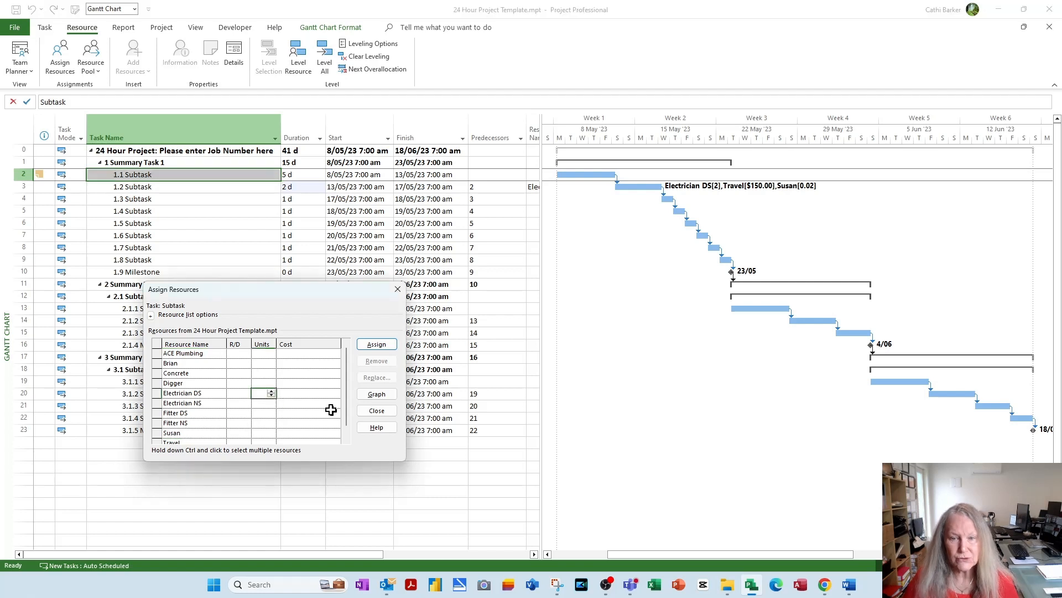
left_click(266, 402)
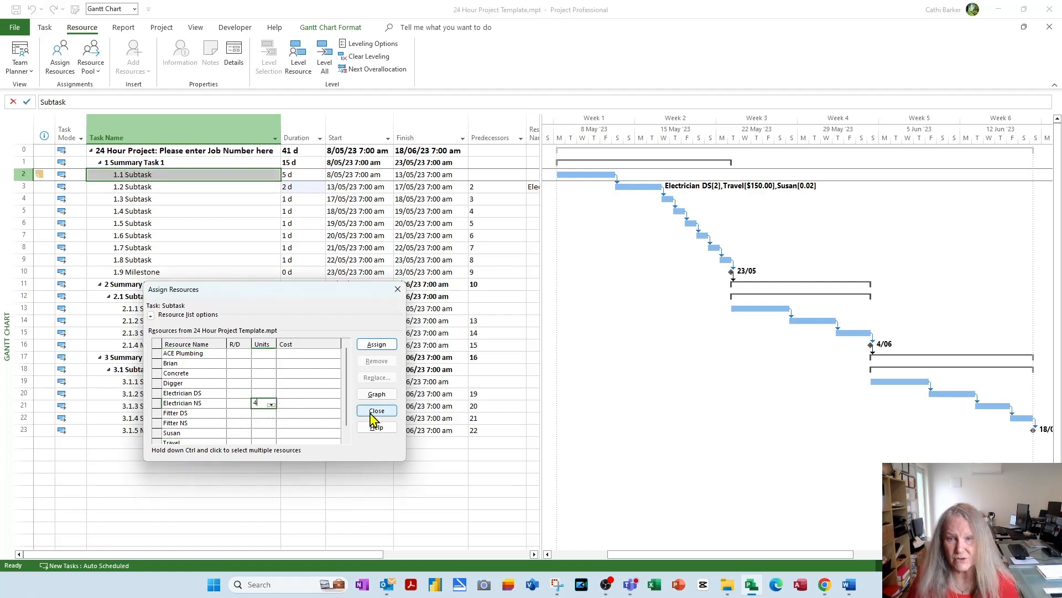
key("Return")
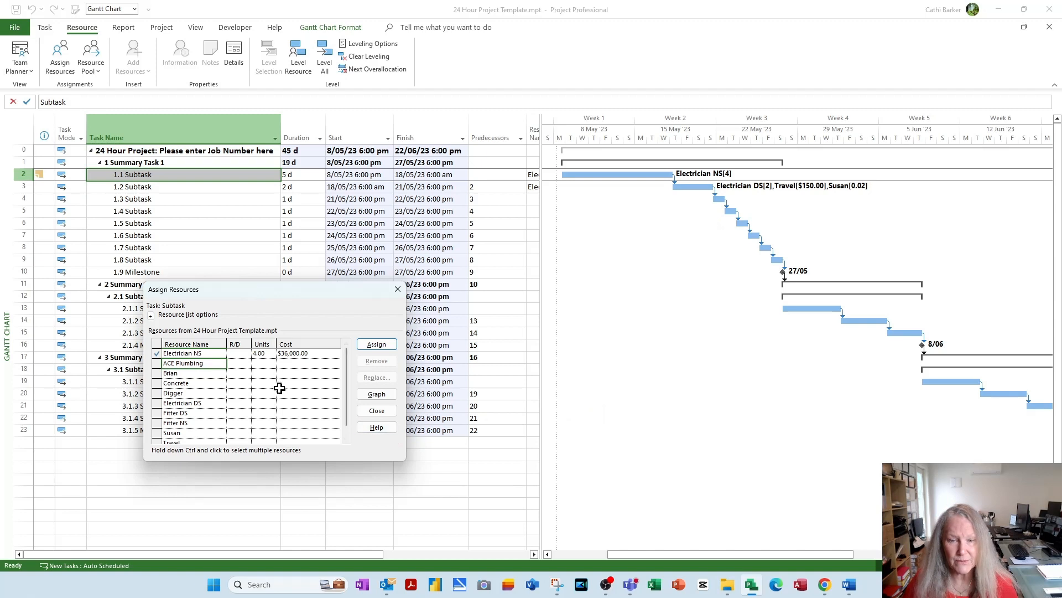
Assign the named person listed after ACE Plumbing to task 1.1 Subtask with 5h as the units.
left_click(267, 373)
type("5")
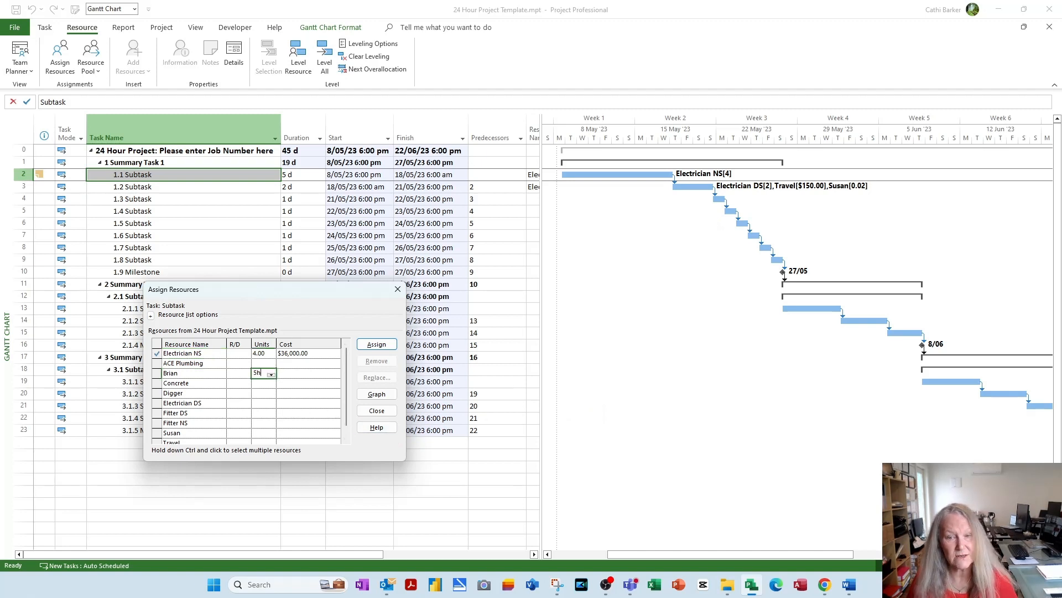
type("h")
key("Return")
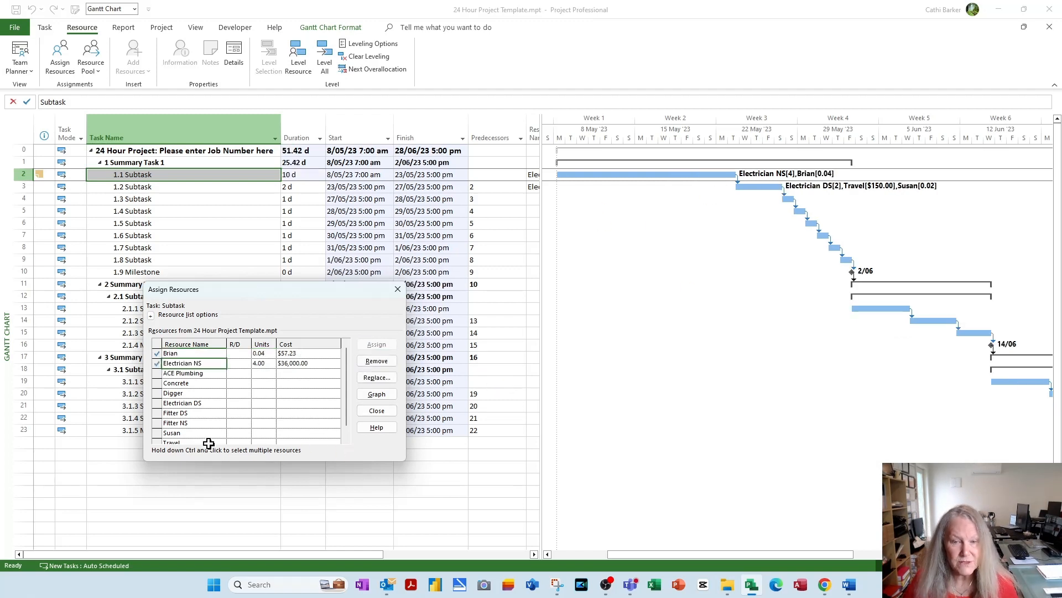
Assign the Travel resource to task 1.1 Subtask with a cost of $120.00.
left_click(297, 441)
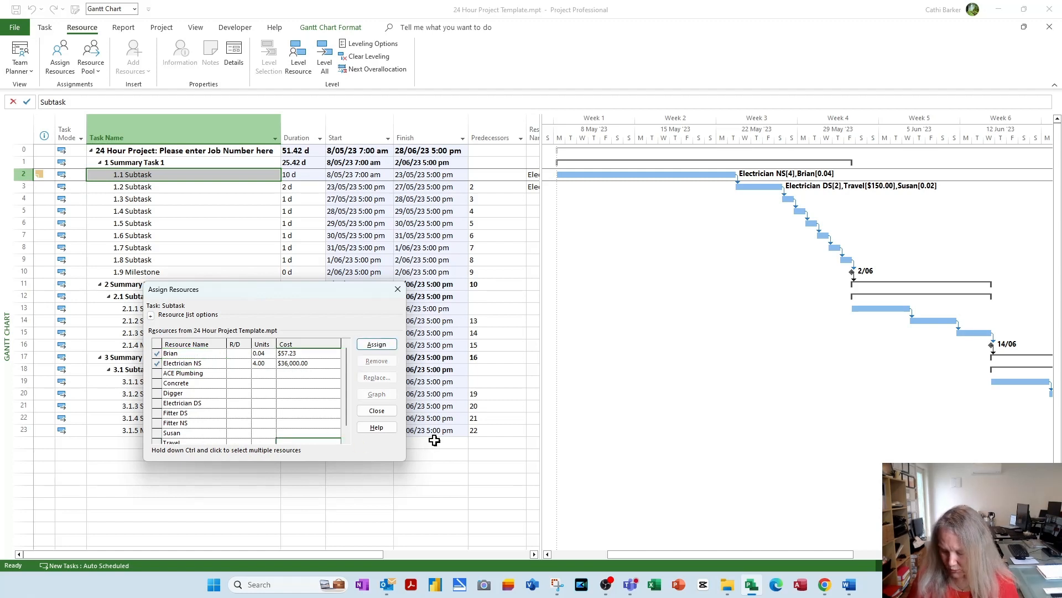
type("120")
key("Return")
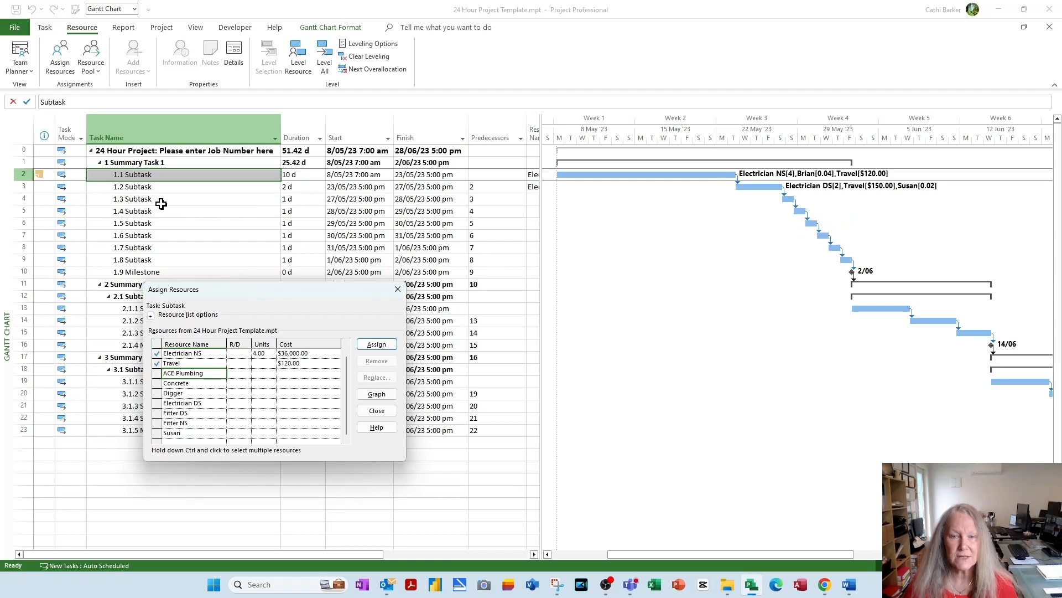
Assign Electrician DS to task 1.3 Subtask with 500h as the units.
left_click_drag(155, 206, 160, 222)
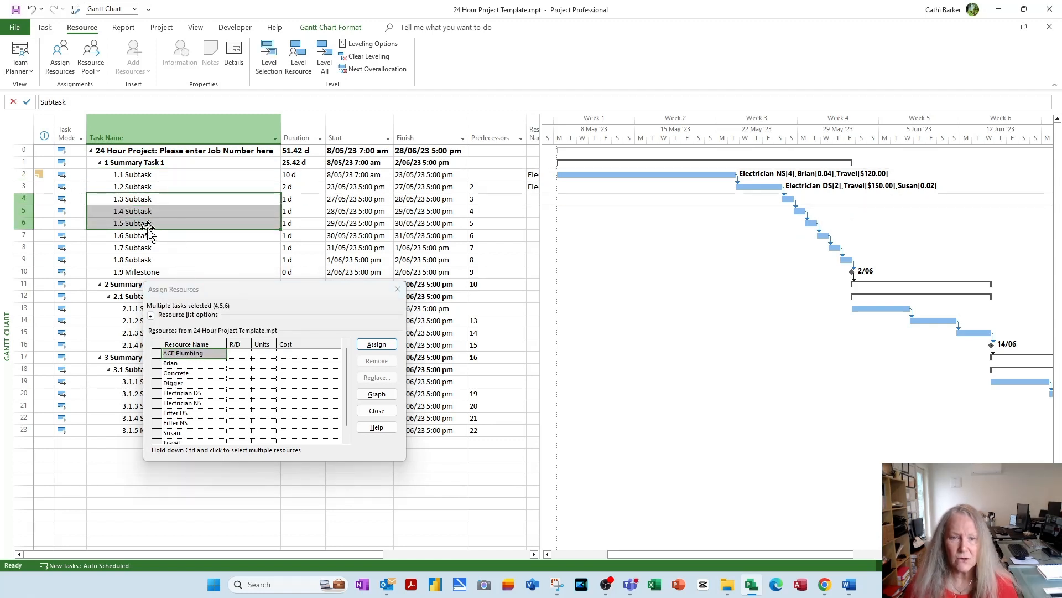
left_click(157, 202)
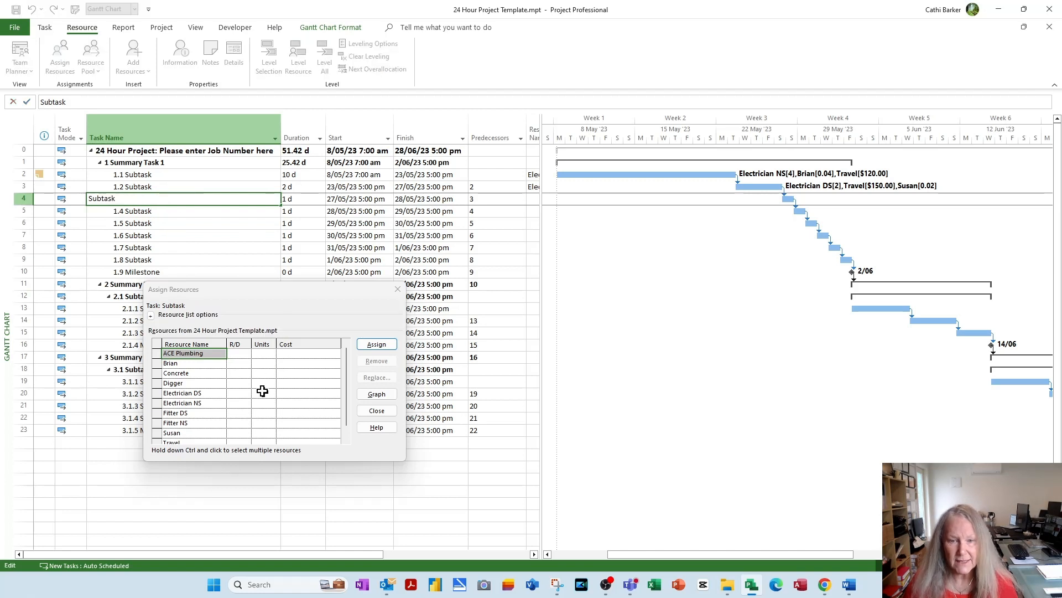
left_click(289, 391)
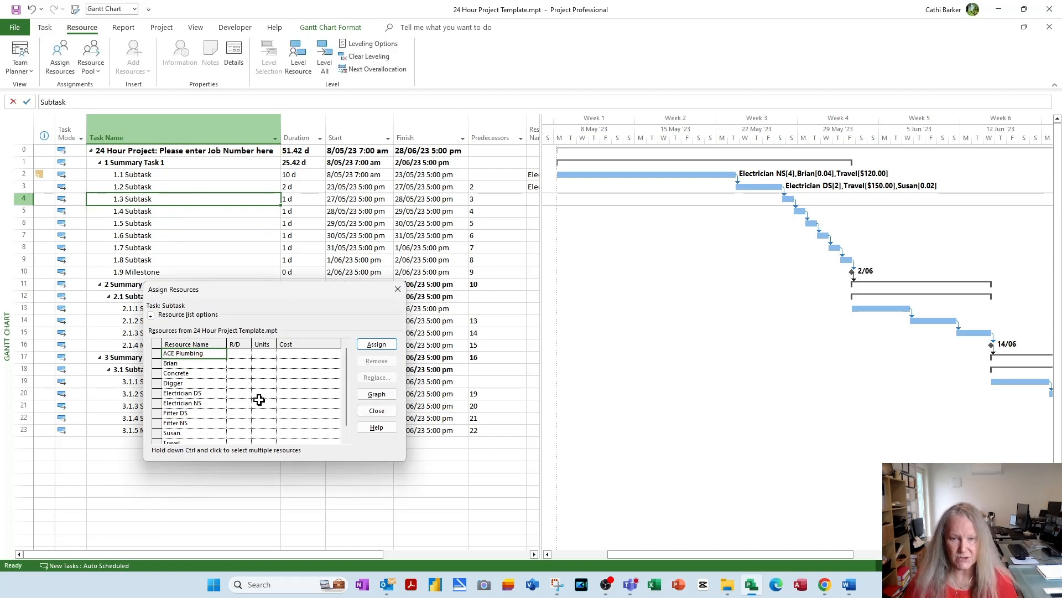
left_click(262, 393)
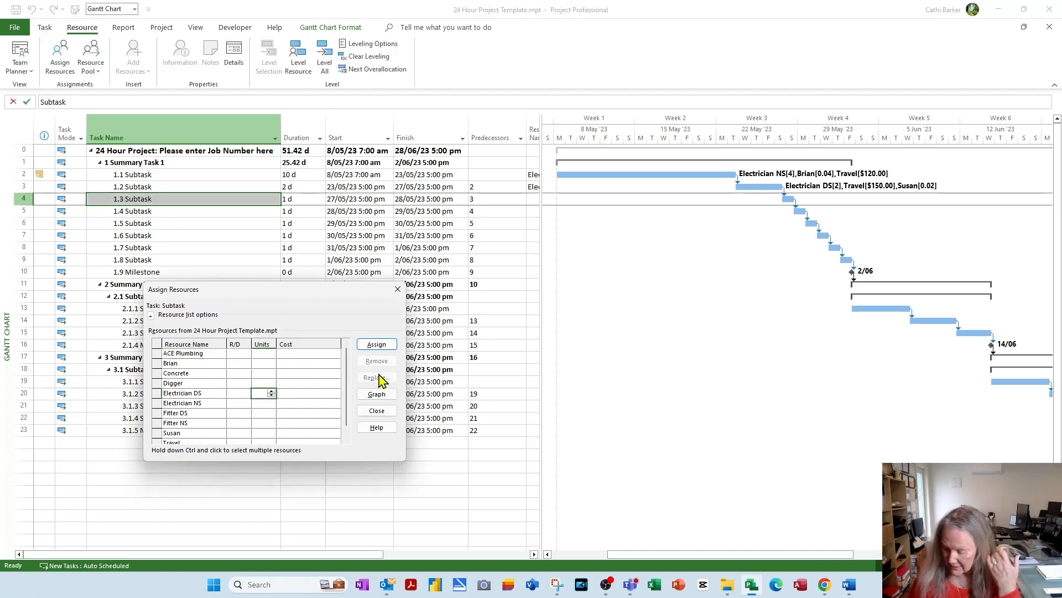
type("500h")
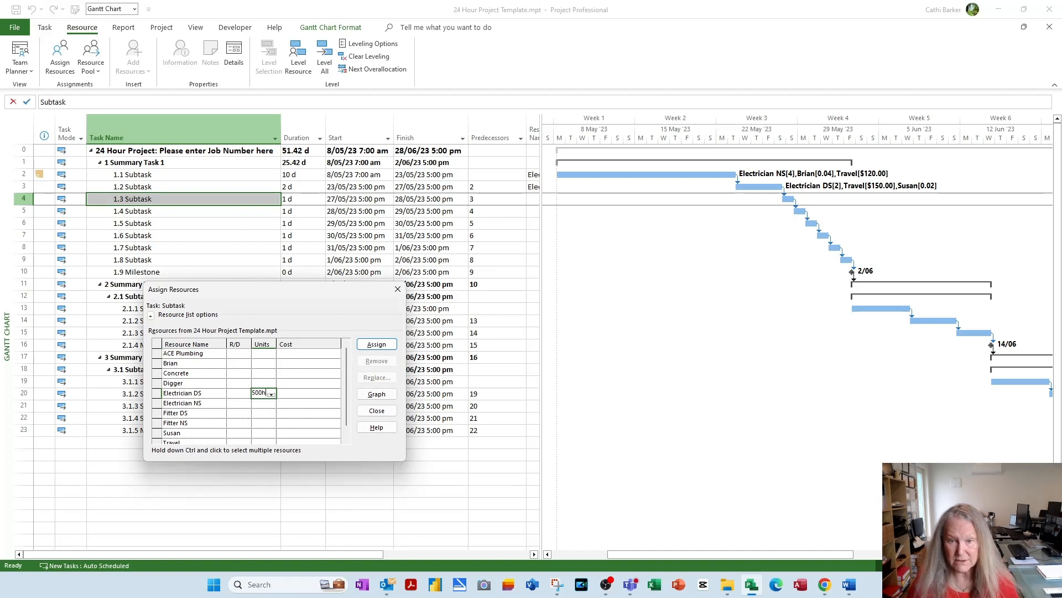
key("Return")
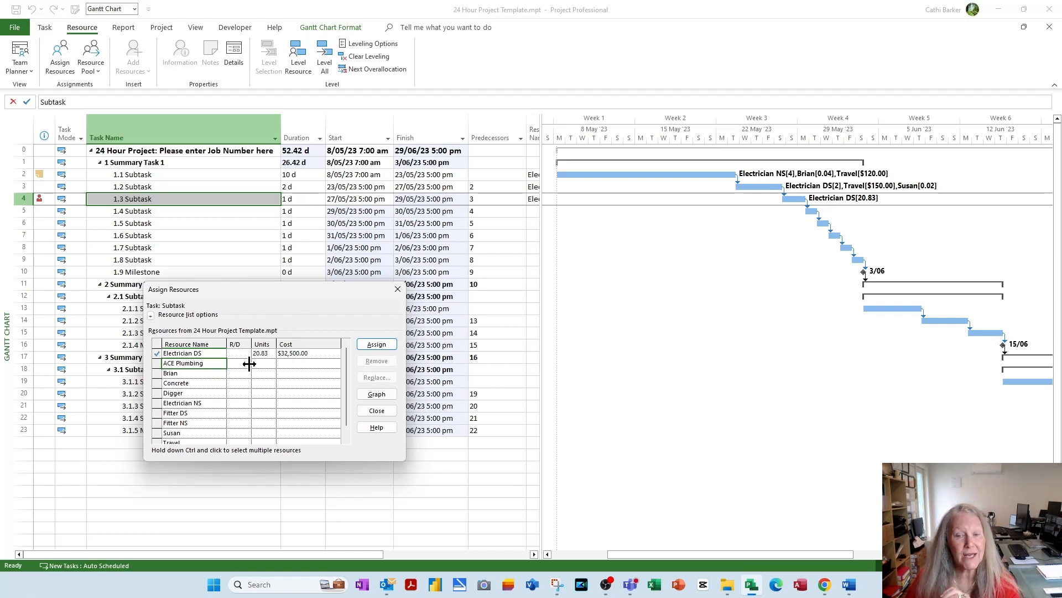
Check the cost rates and available units of Electrician DS in its Resource Information without changing anything.
double_click(199, 353)
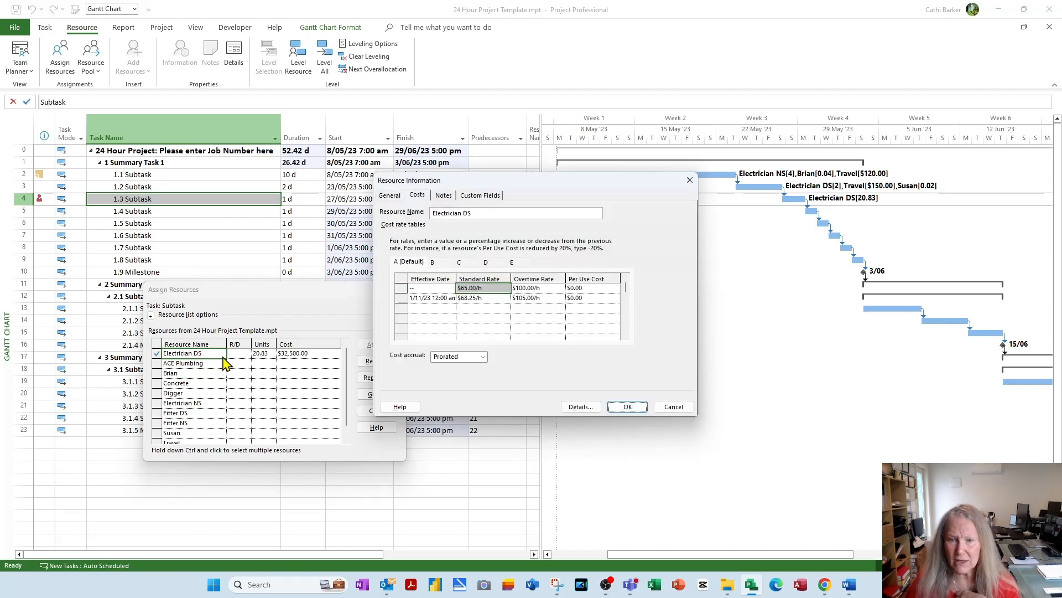
left_click(390, 196)
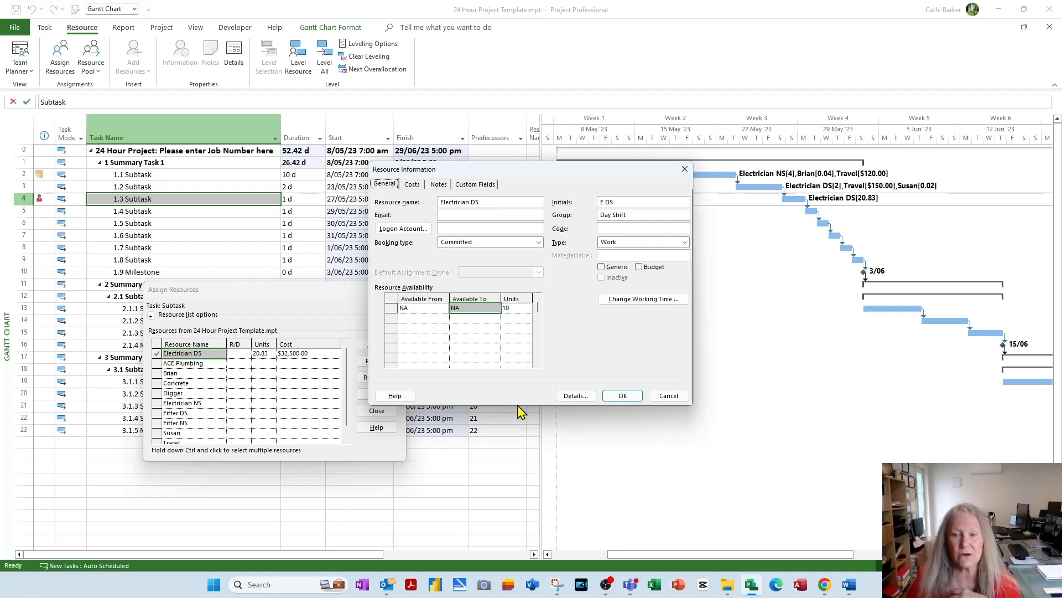
left_click(670, 396)
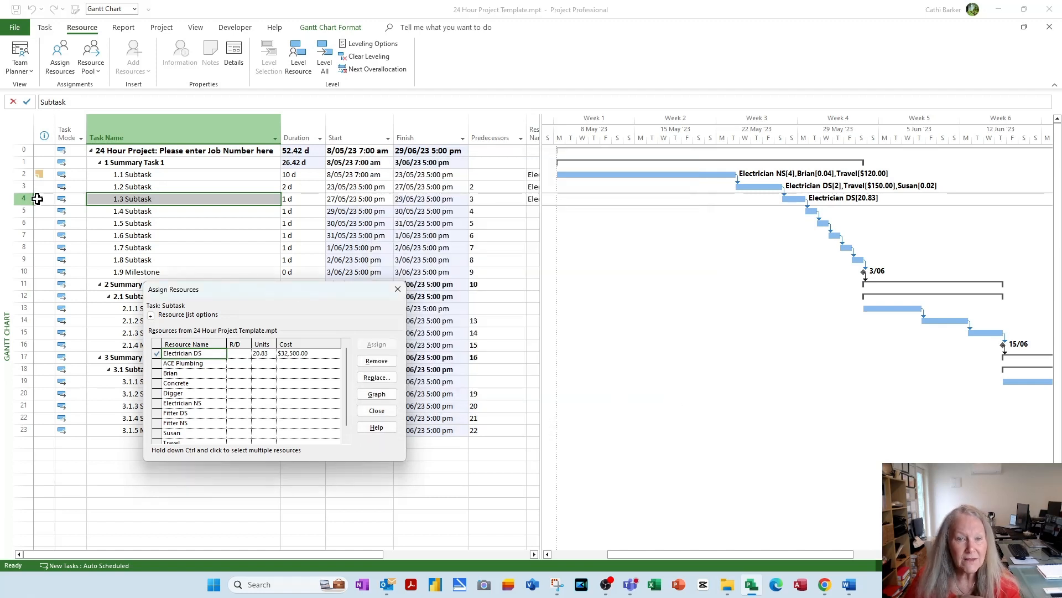
mouse_move(41, 200)
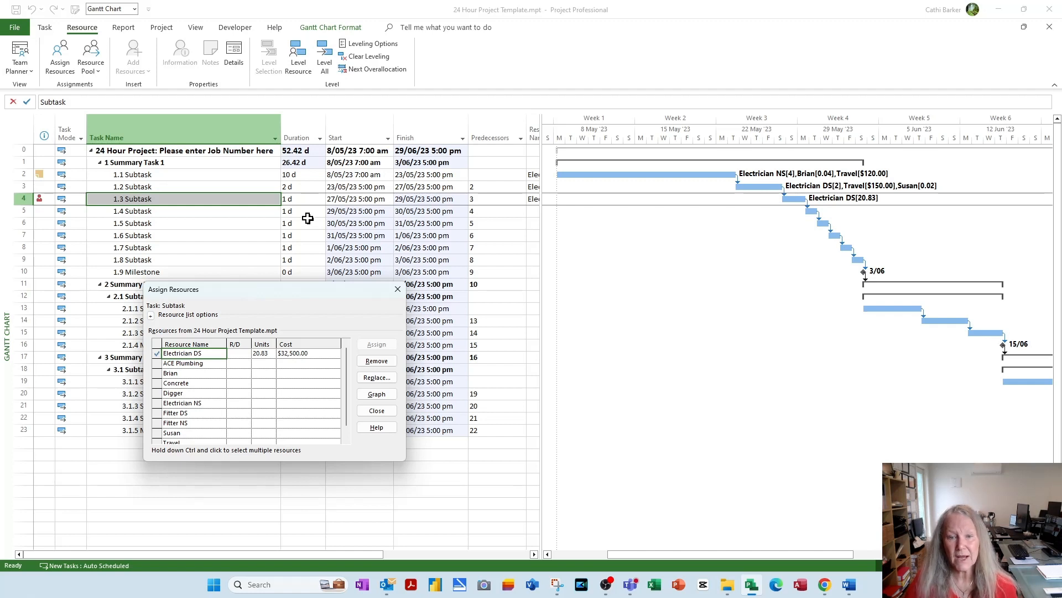
Set the units of Electrician DS on task 1.3 Subtask to 10 and finish assigning resources.
left_click(262, 353)
type("10")
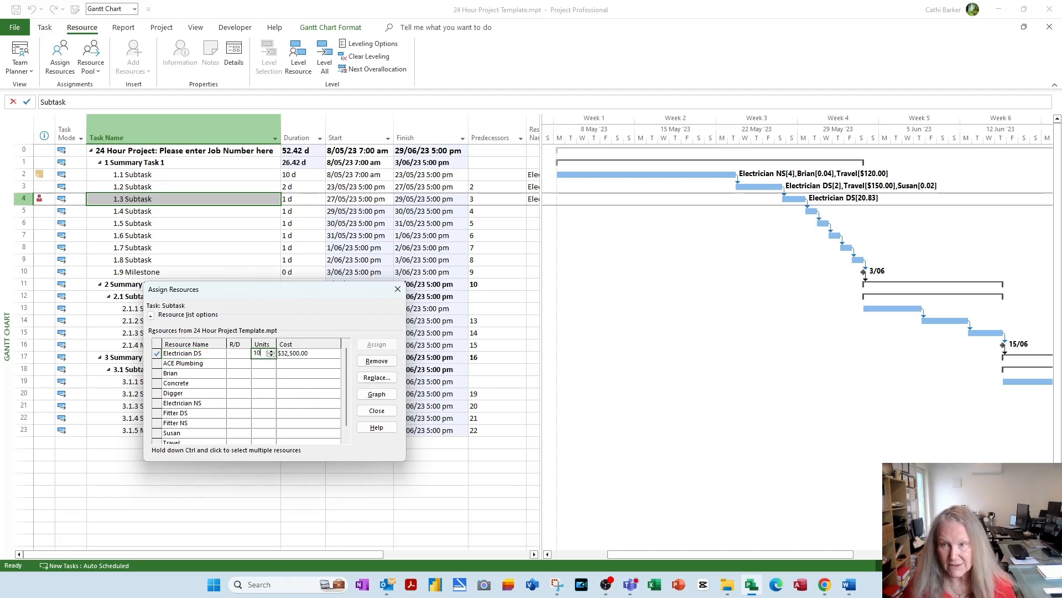
key("Return")
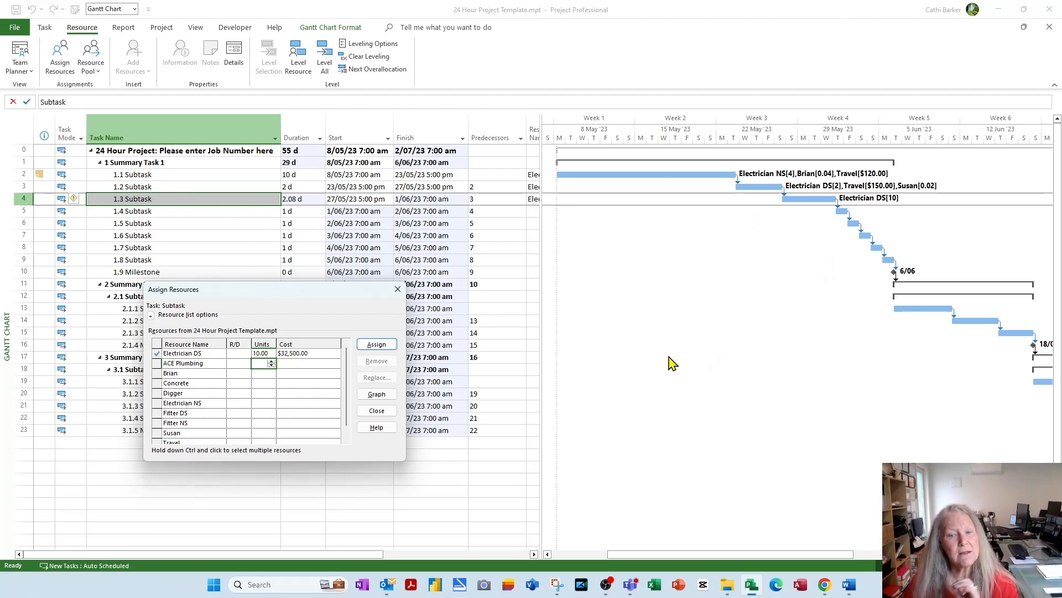
left_click(387, 410)
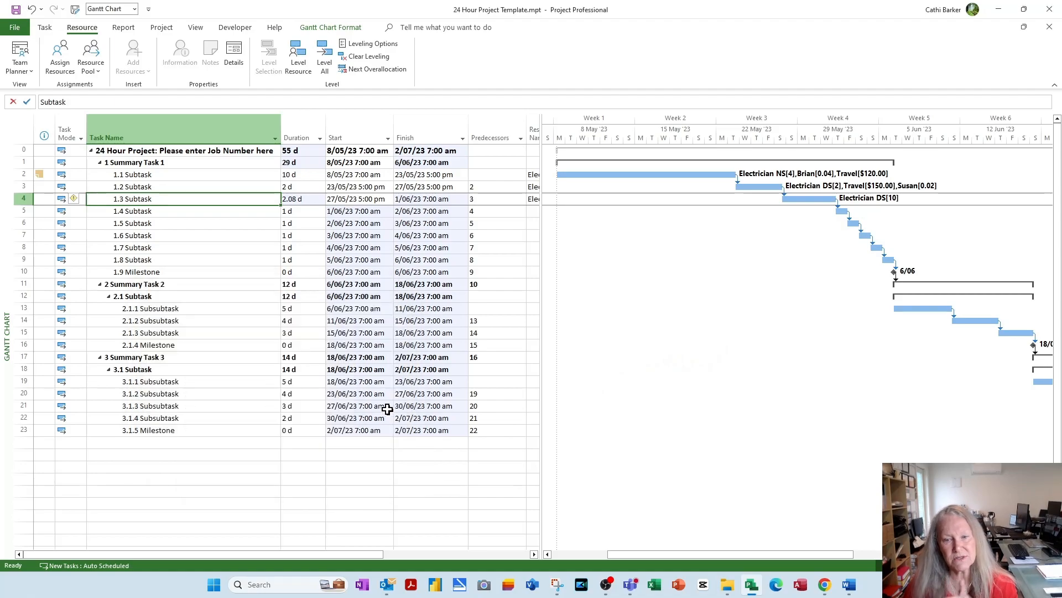